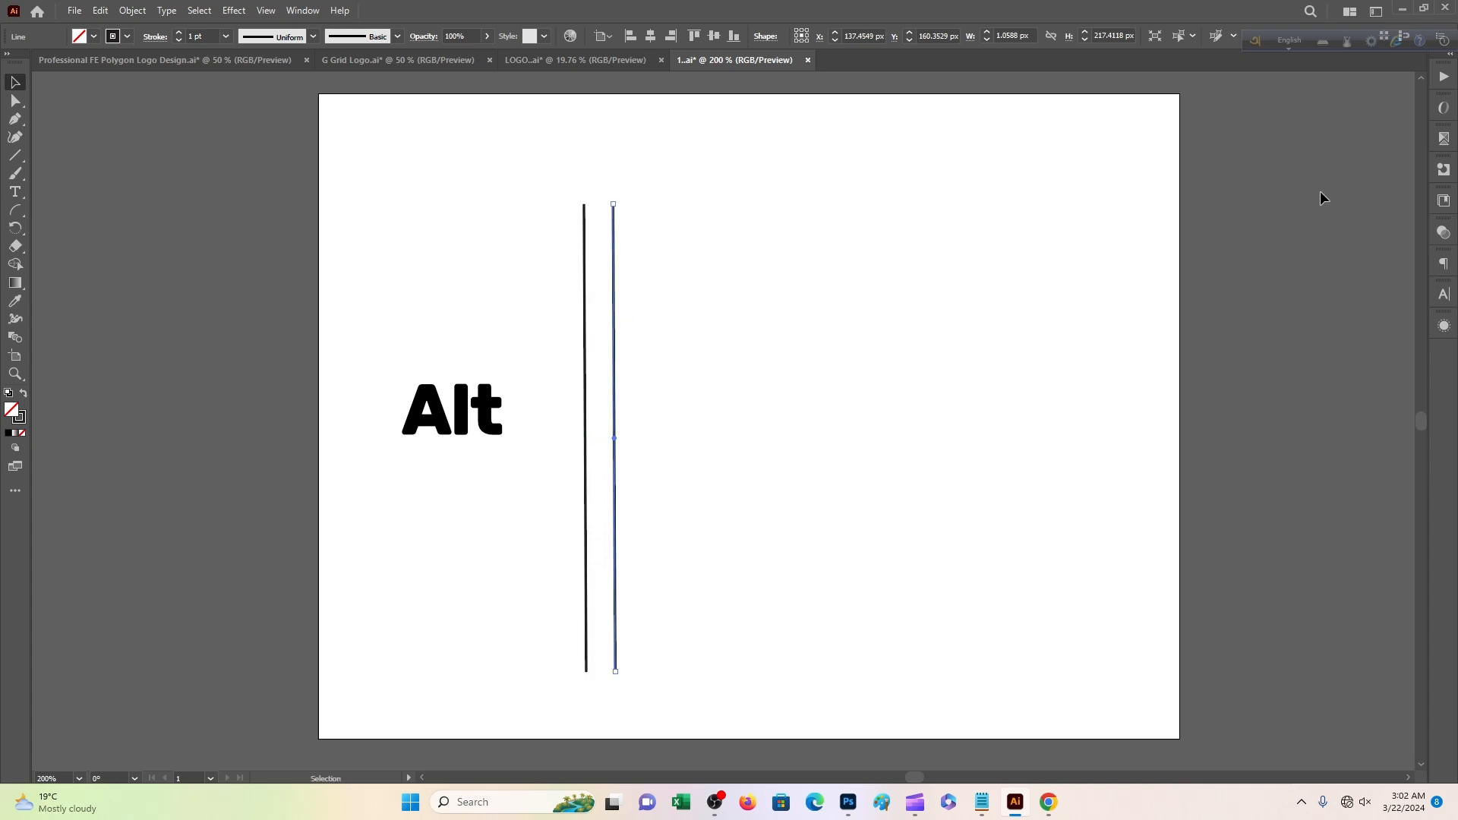
Repeat the line duplication ten more times to build a row of evenly spaced vertical lines
{"action": "key", "text": "ctrl+d"}
{"action": "key", "text": "ctrl+d"}
{"action": "key", "text": "ctrl+d"}
{"action": "key", "text": "ctrl+d"}
{"action": "key", "text": "ctrl+d"}
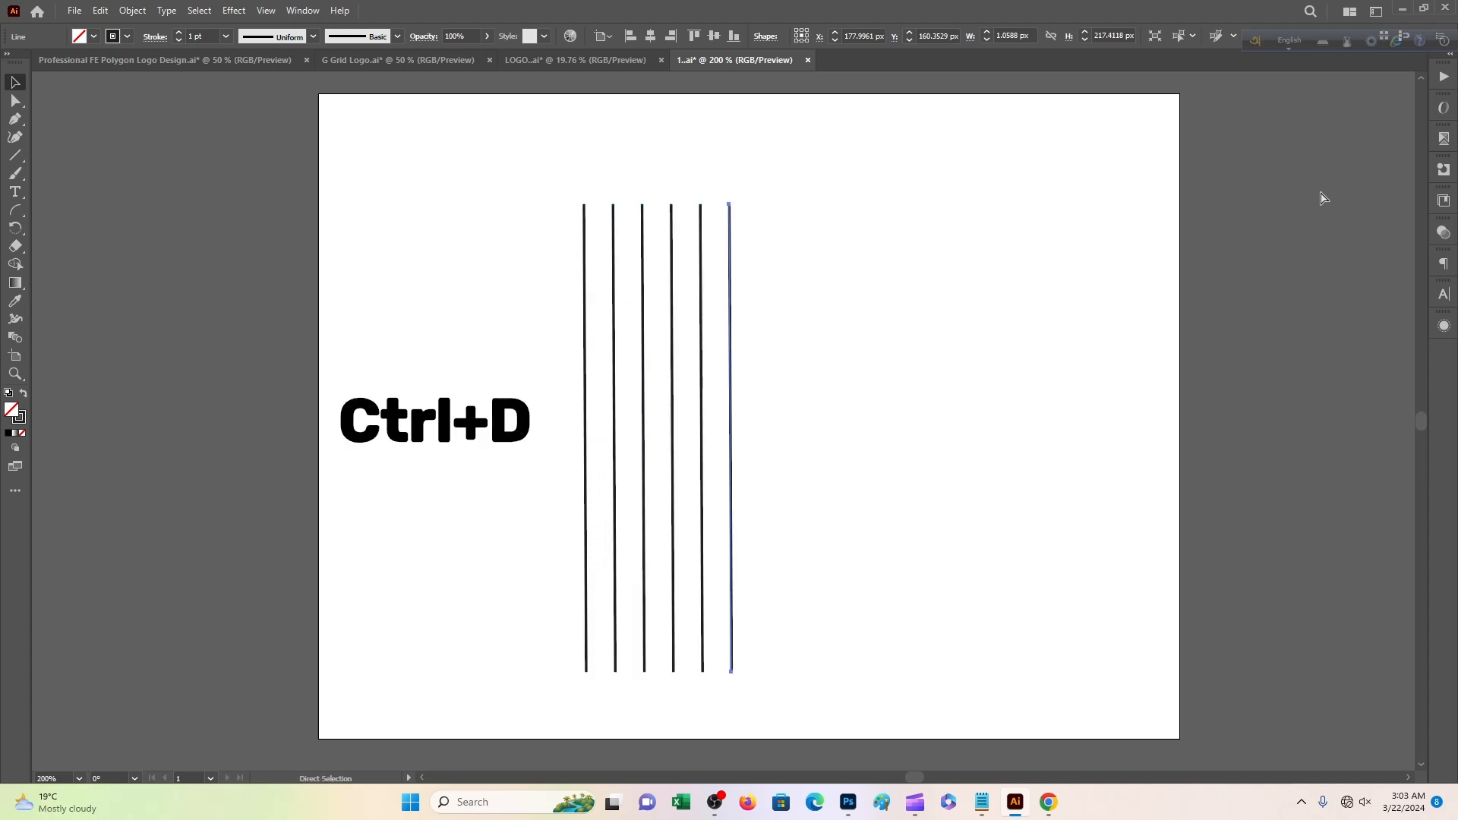
{"action": "key", "text": "ctrl+d"}
{"action": "key", "text": "ctrl+d"}
{"action": "key", "text": "ctrl+d"}
{"action": "key", "text": "ctrl+d"}
{"action": "key", "text": "ctrl+d"}
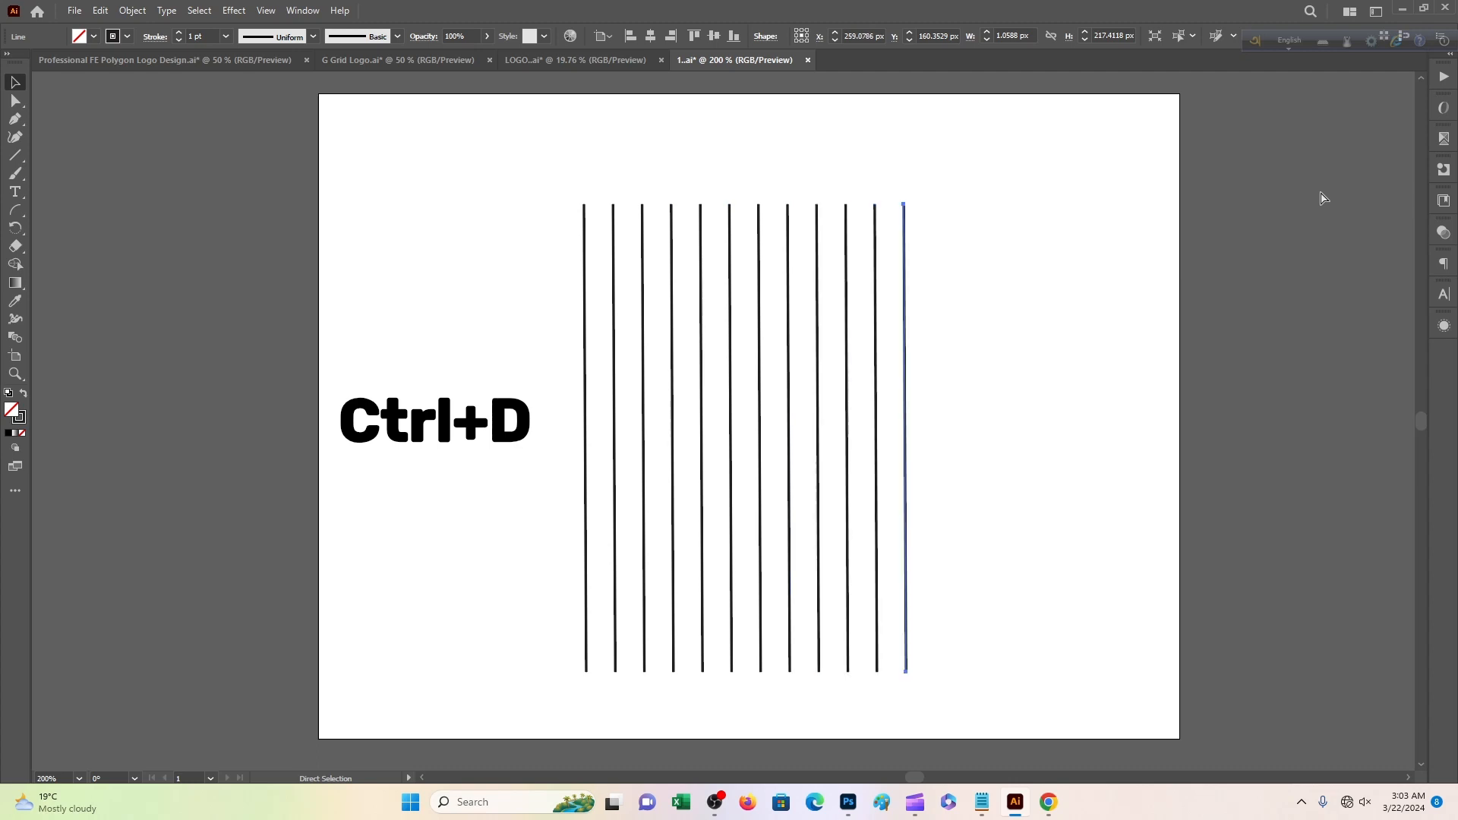
Scale all the vertical lines together to about 101 px wide and 194 px high, and reposition them near the artboard's centre
{"action": "left_click_drag", "start_coordinate": [450, 208], "coordinate": [1069, 482]}
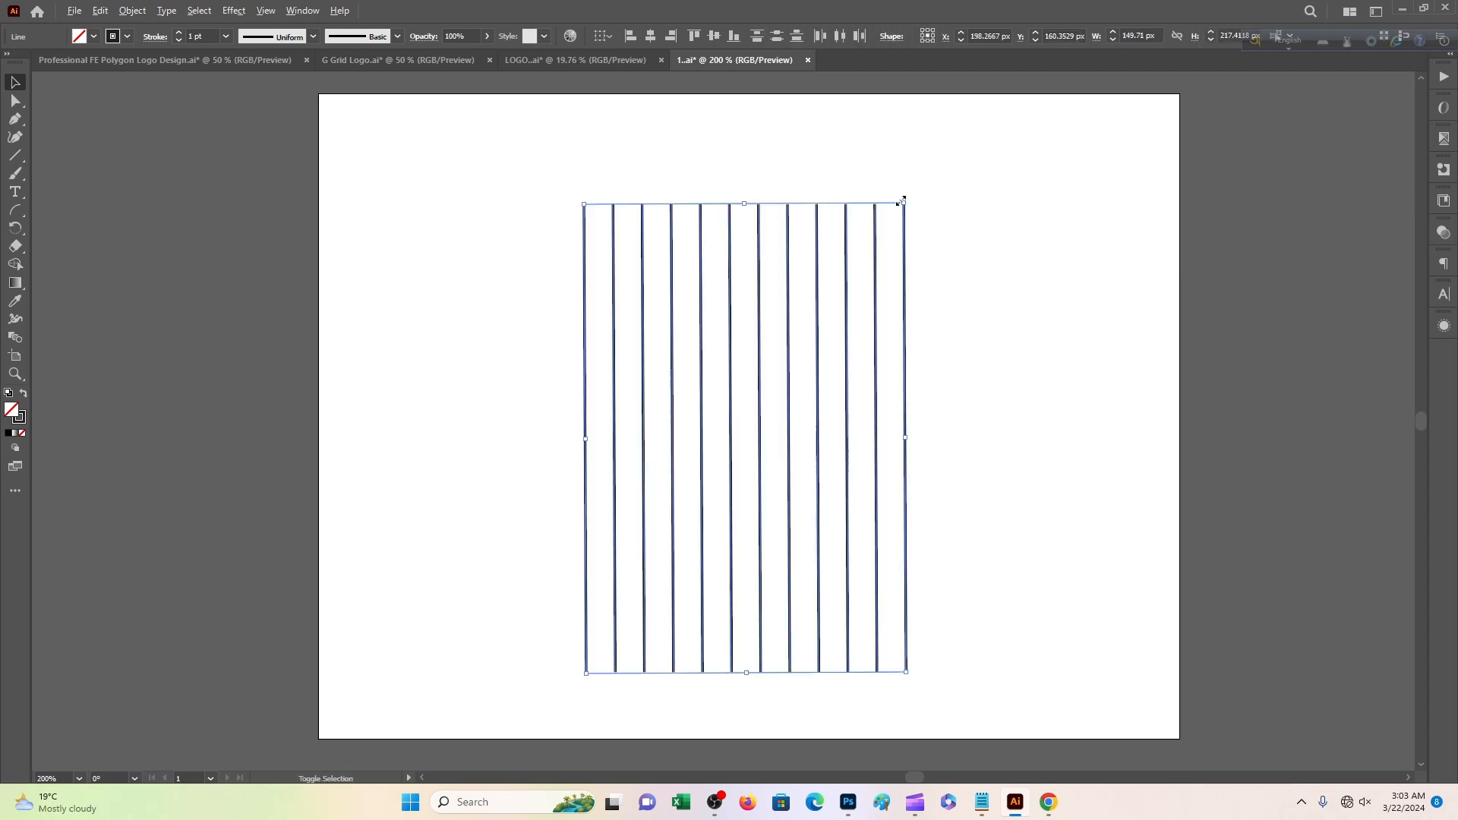
{"action": "left_click_drag", "start_coordinate": [902, 201], "coordinate": [853, 218]}
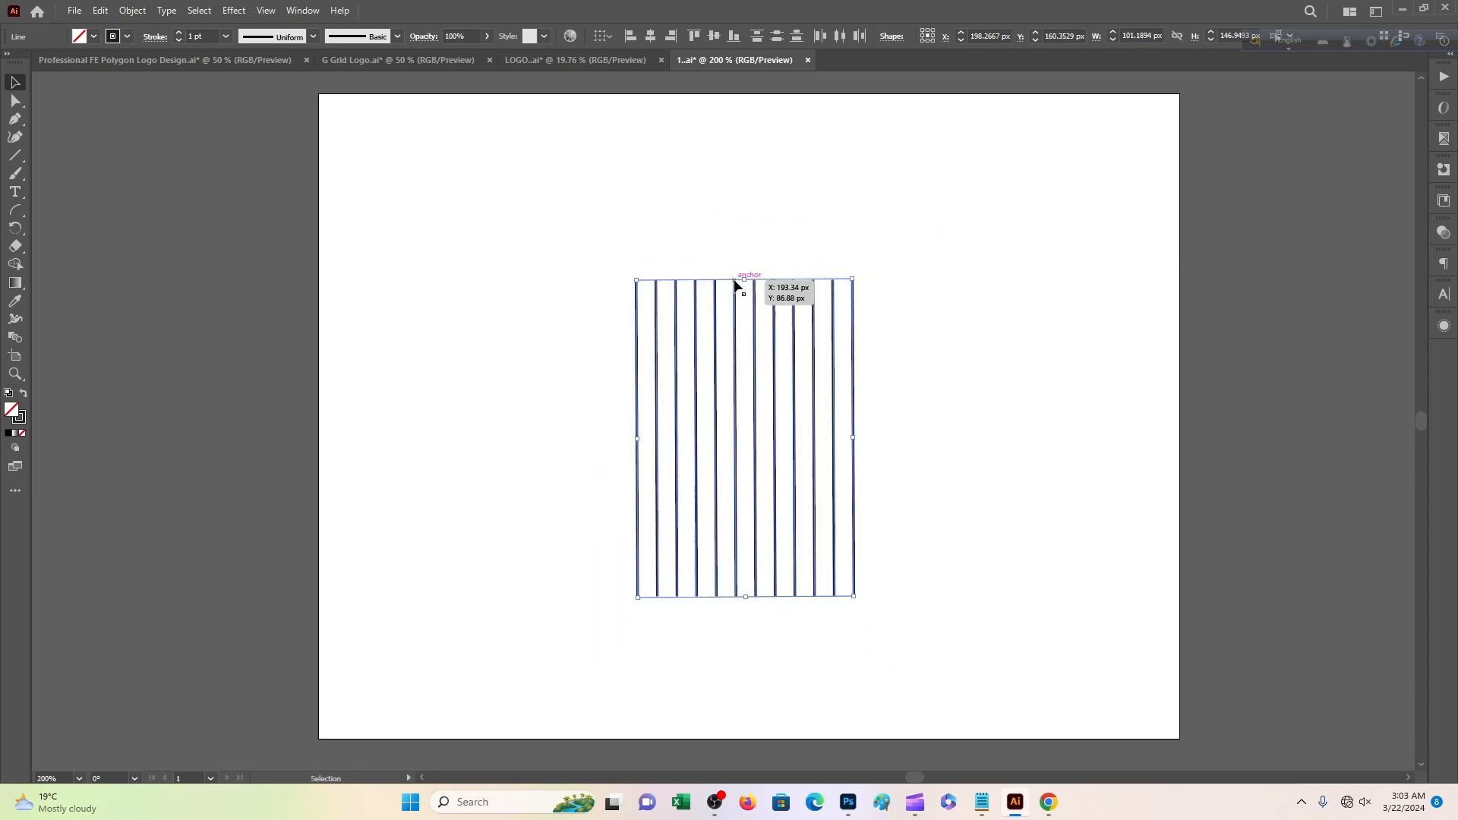
{"action": "left_click_drag", "start_coordinate": [748, 280], "coordinate": [746, 178]}
{"action": "left_click_drag", "start_coordinate": [755, 390], "coordinate": [749, 435]}
{"action": "right_click", "coordinate": [750, 433]}
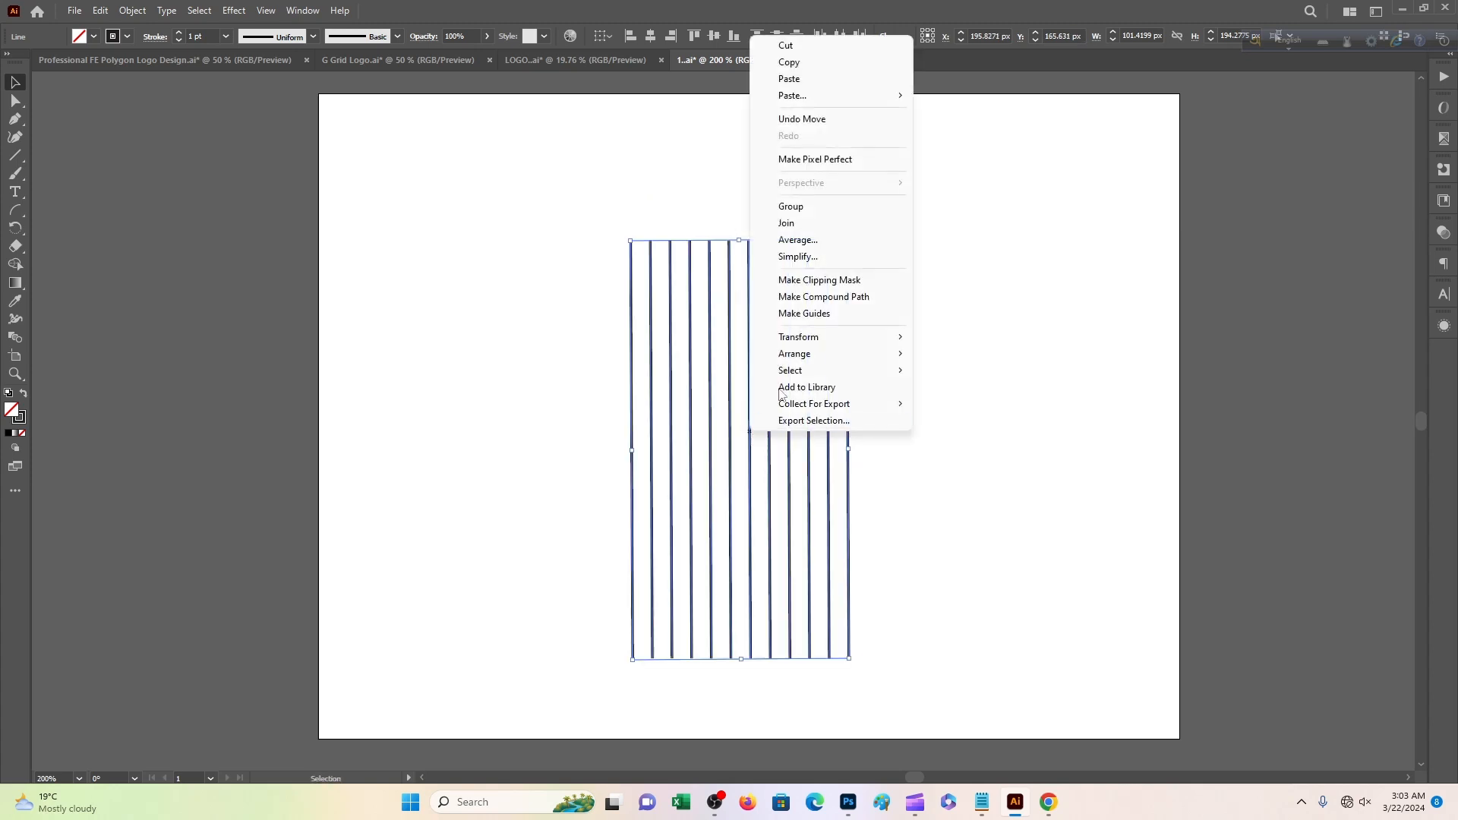
{"action": "left_click", "coordinate": [379, 338]}
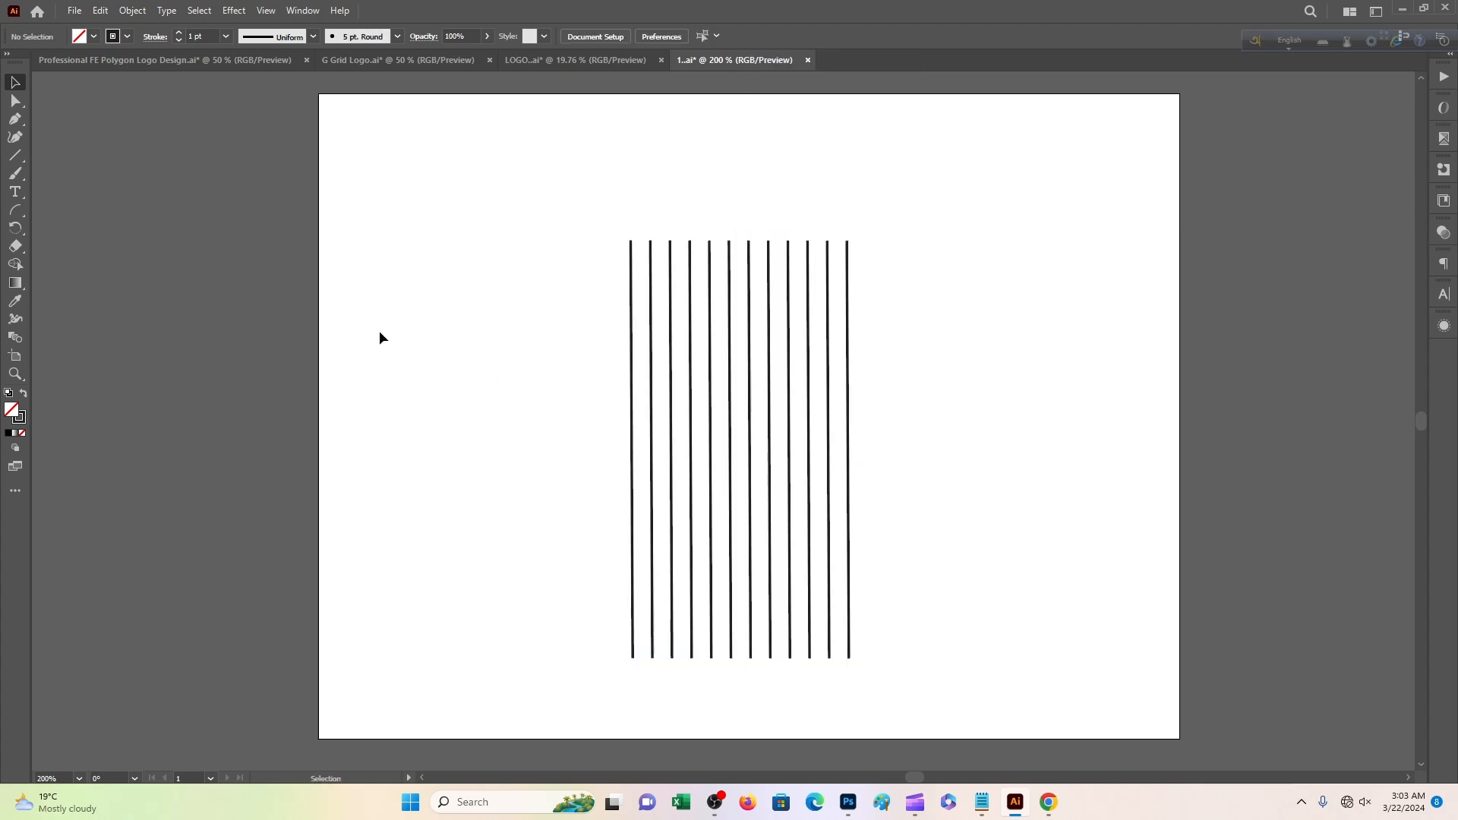
Draw a hexagon about 118 px across over the lines and rotate it 90° so a corner points straight up
{"action": "left_click", "coordinate": [15, 155]}
{"action": "left_click", "coordinate": [57, 189]}
{"action": "left_click_drag", "start_coordinate": [723, 415], "coordinate": [845, 503]}
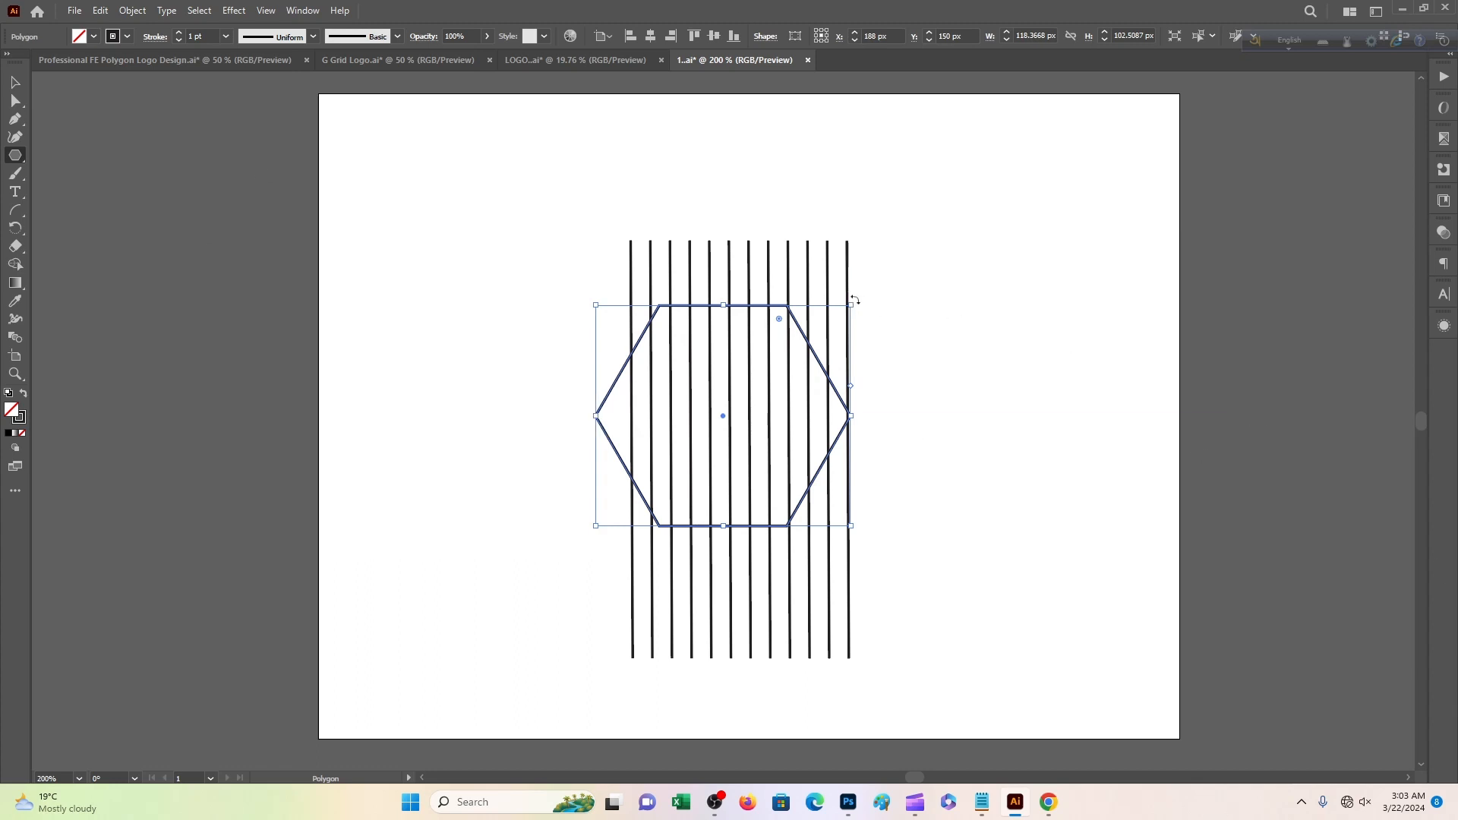
{"action": "left_click_drag", "start_coordinate": [854, 301], "coordinate": [813, 520]}
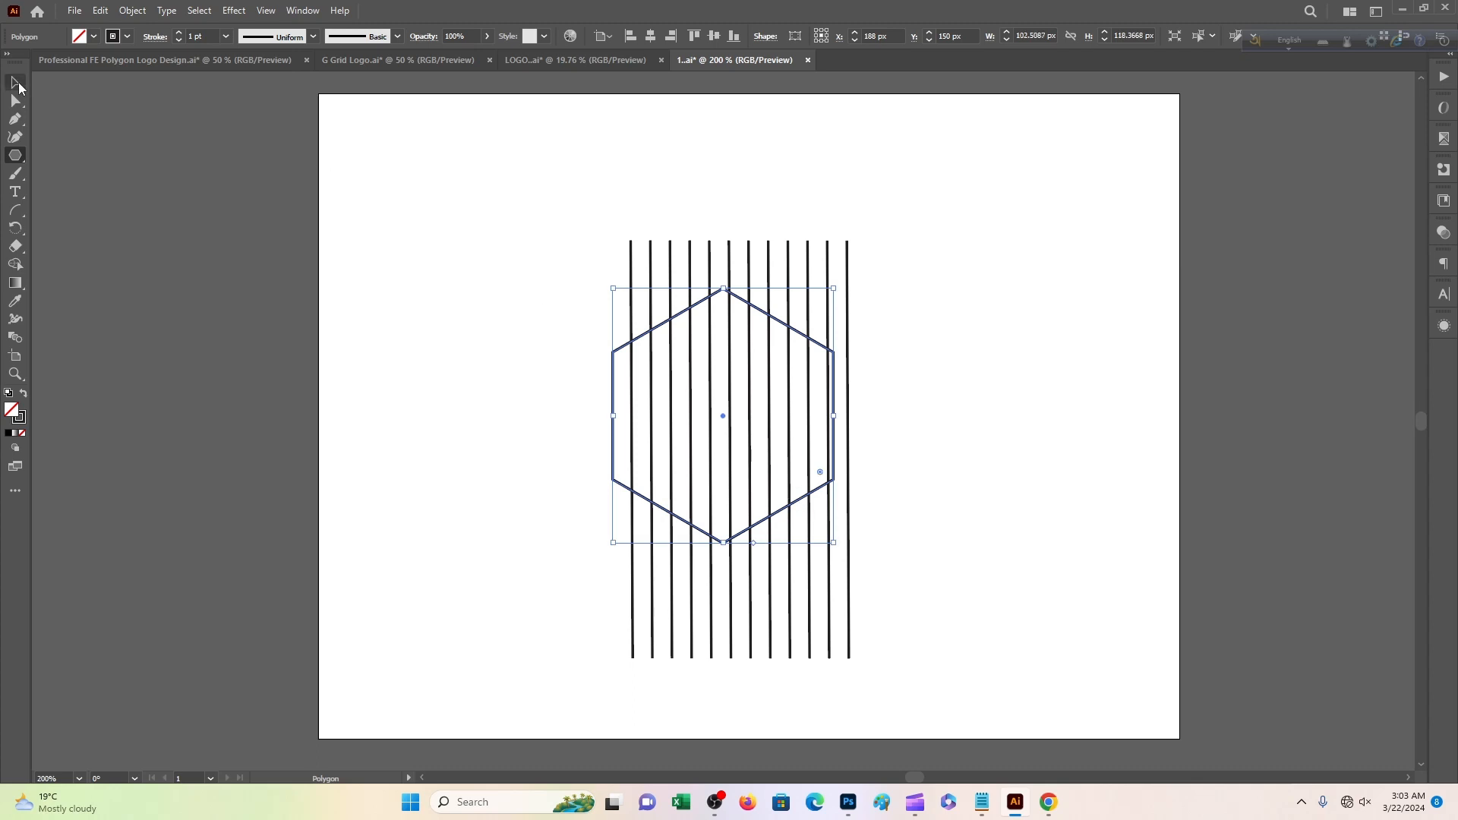
{"action": "left_click", "coordinate": [16, 84]}
{"action": "left_click", "coordinate": [588, 312]}
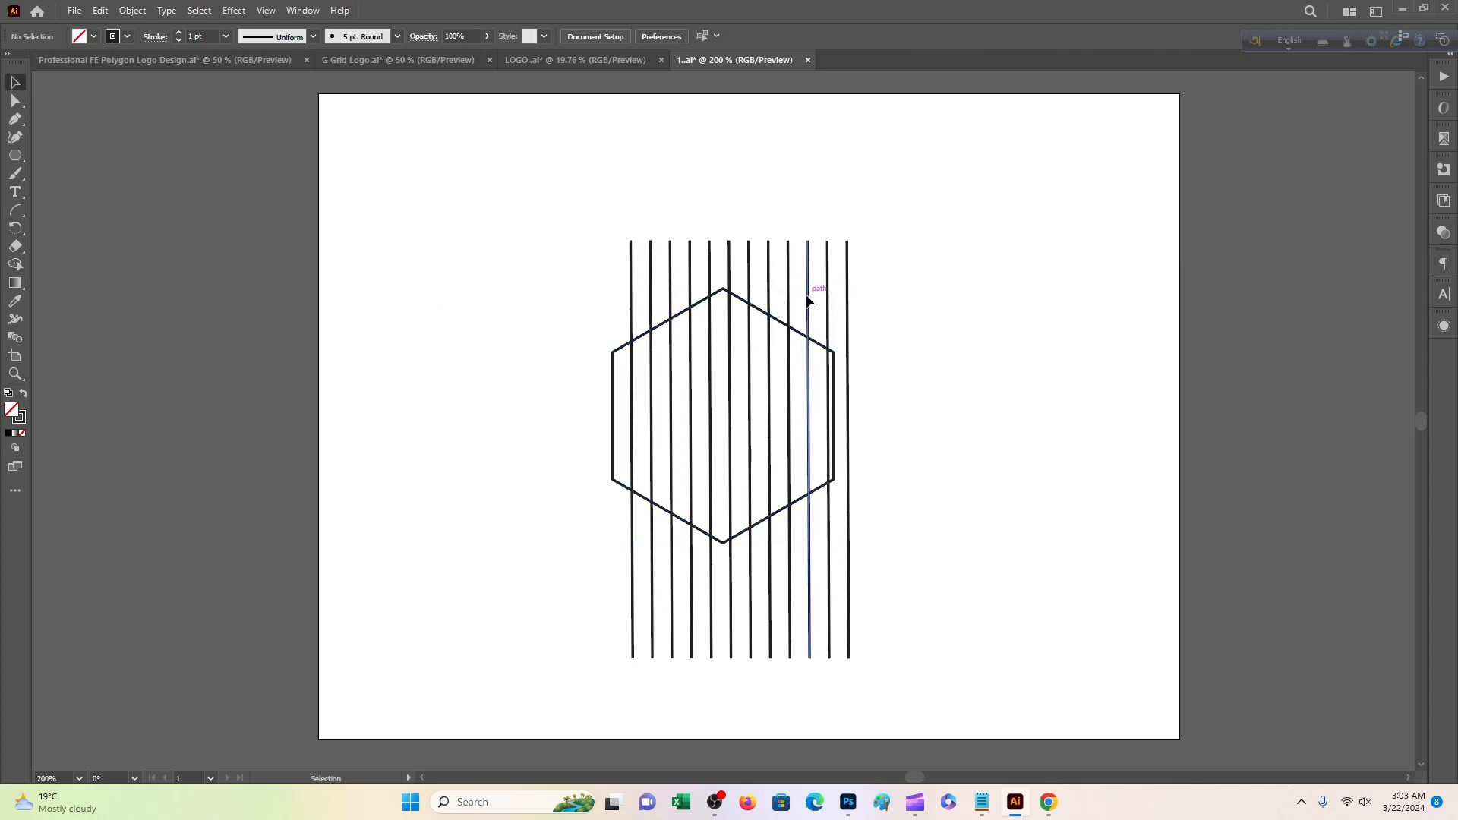
{"action": "left_click_drag", "start_coordinate": [807, 295], "coordinate": [796, 297]}
{"action": "key", "text": "ctrl+z"}
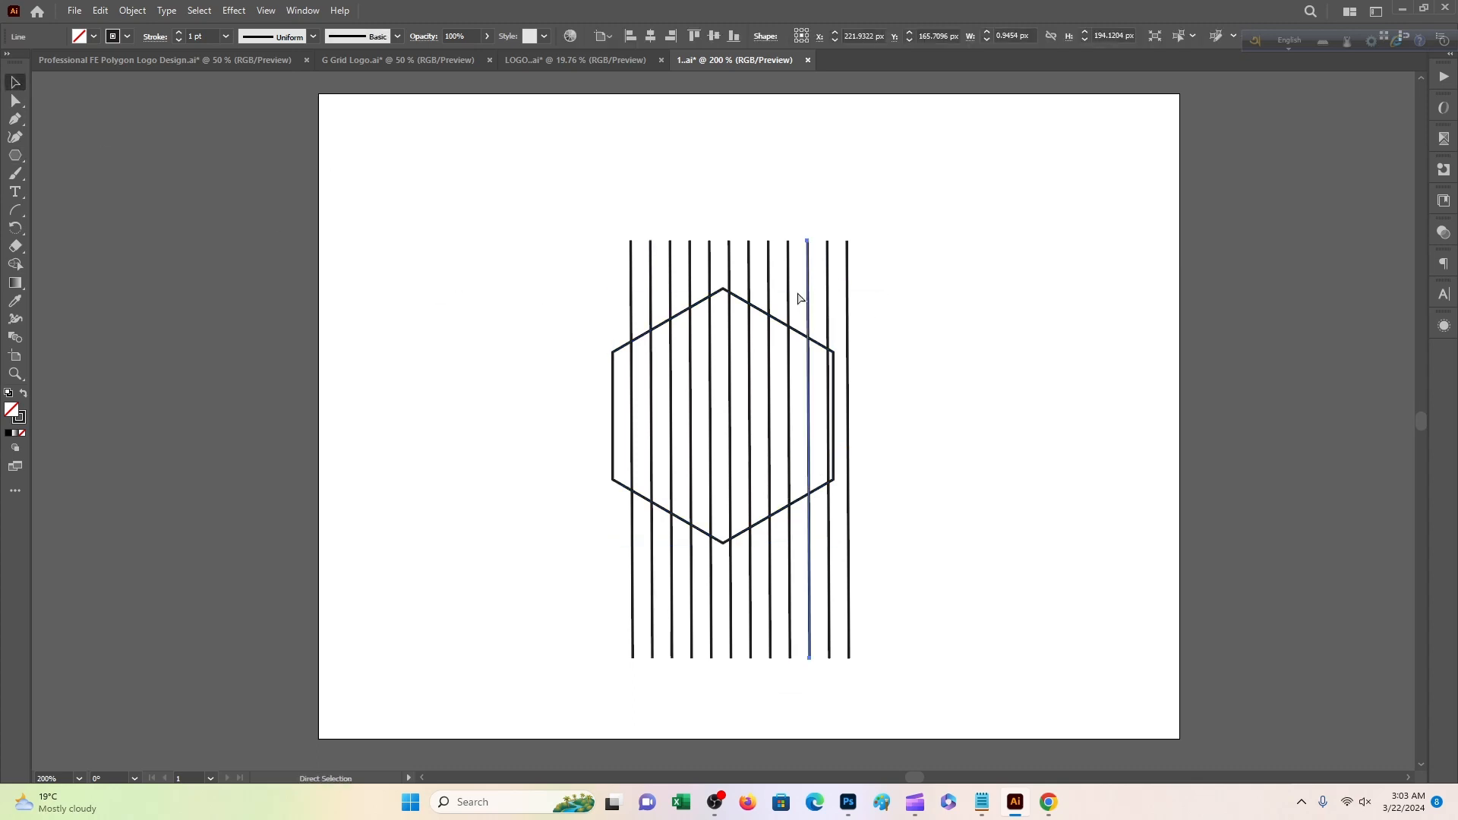
{"action": "left_click", "coordinate": [882, 255]}
Align the tops of all the vertical lines and group the lines without the hexagon
{"action": "left_click_drag", "start_coordinate": [613, 215], "coordinate": [904, 275]}
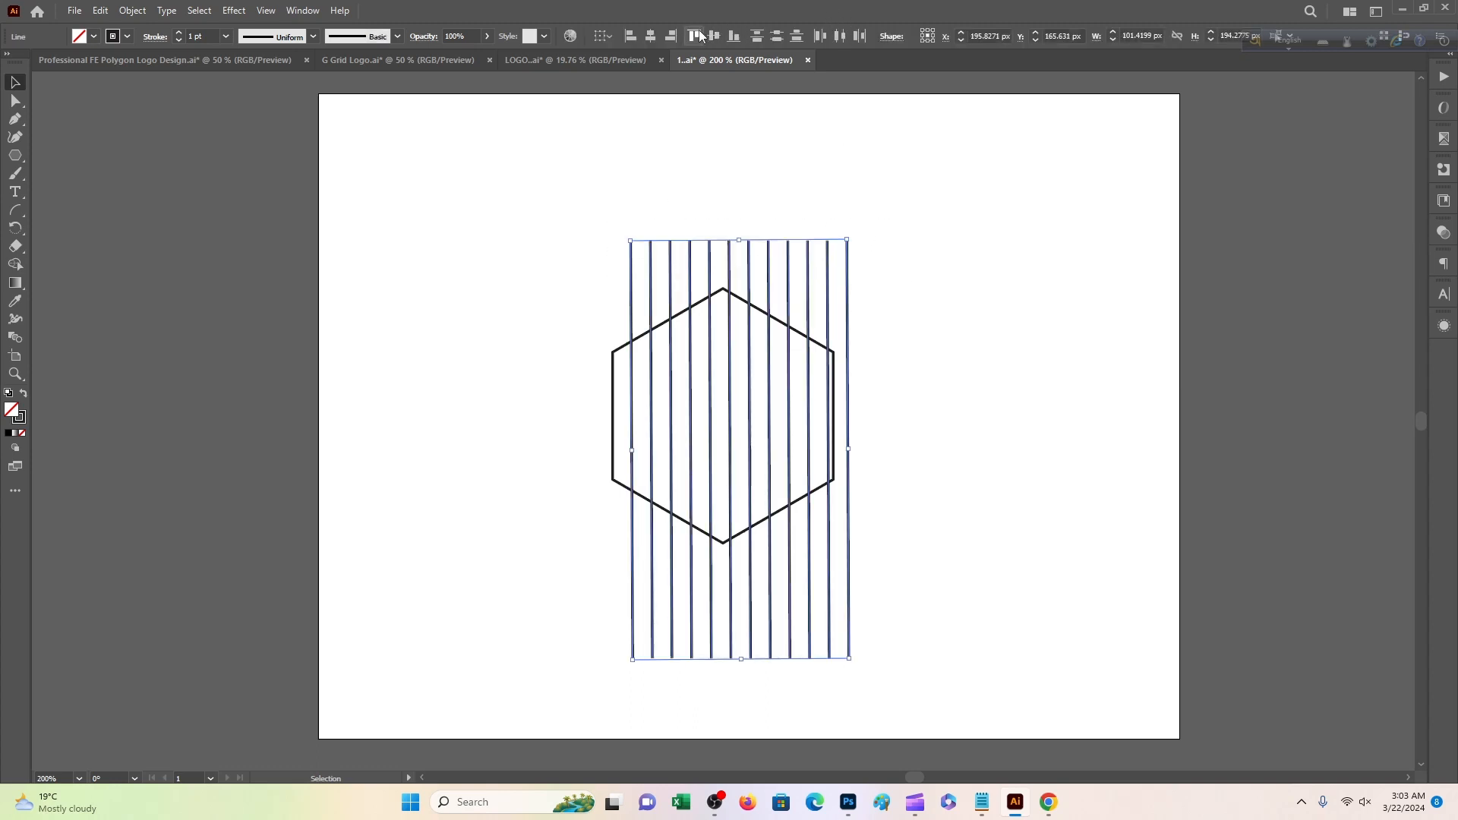
{"action": "right_click", "coordinate": [802, 271]}
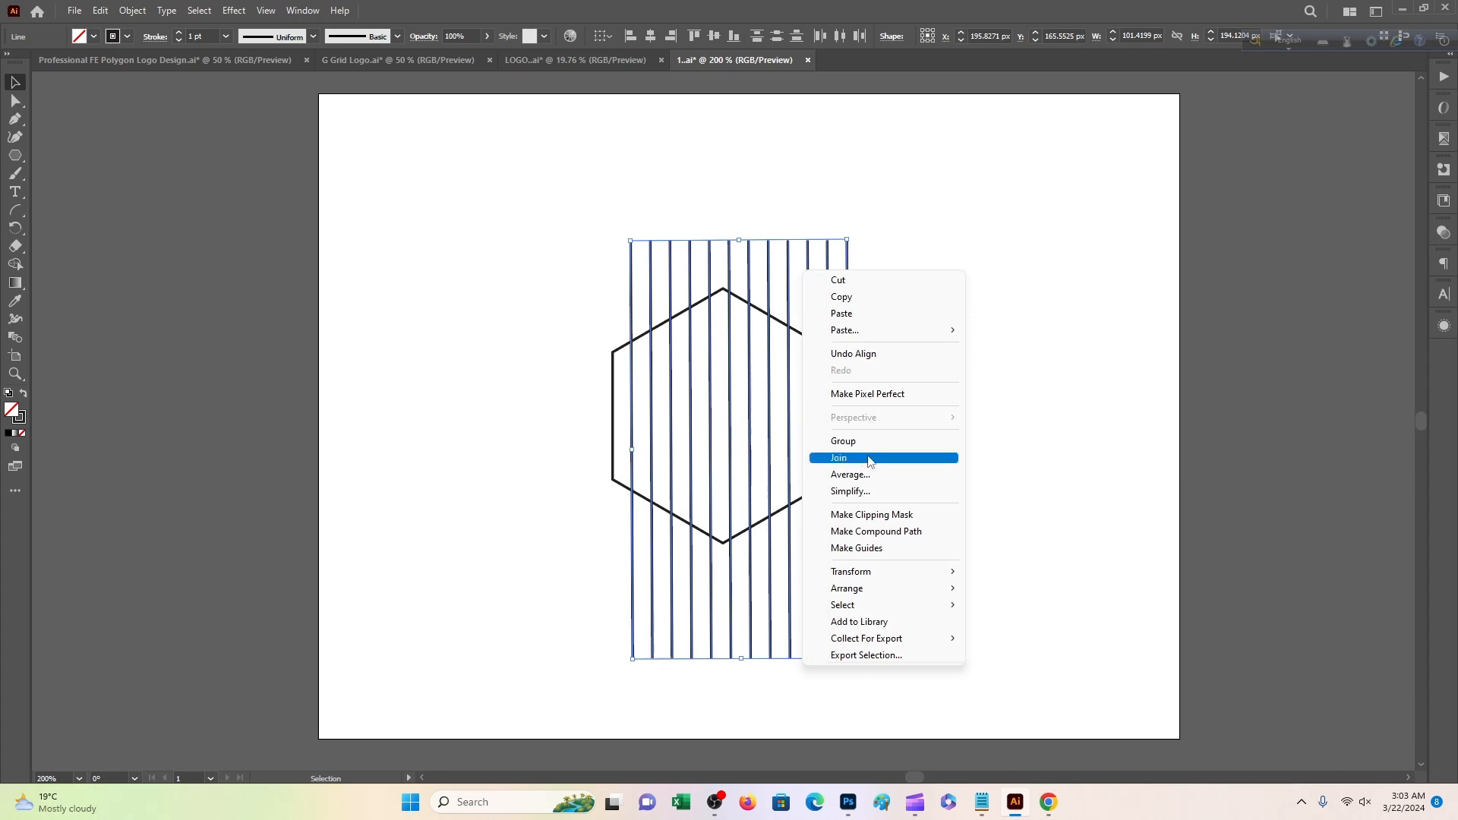
{"action": "left_click", "coordinate": [845, 441]}
{"action": "left_click", "coordinate": [928, 400]}
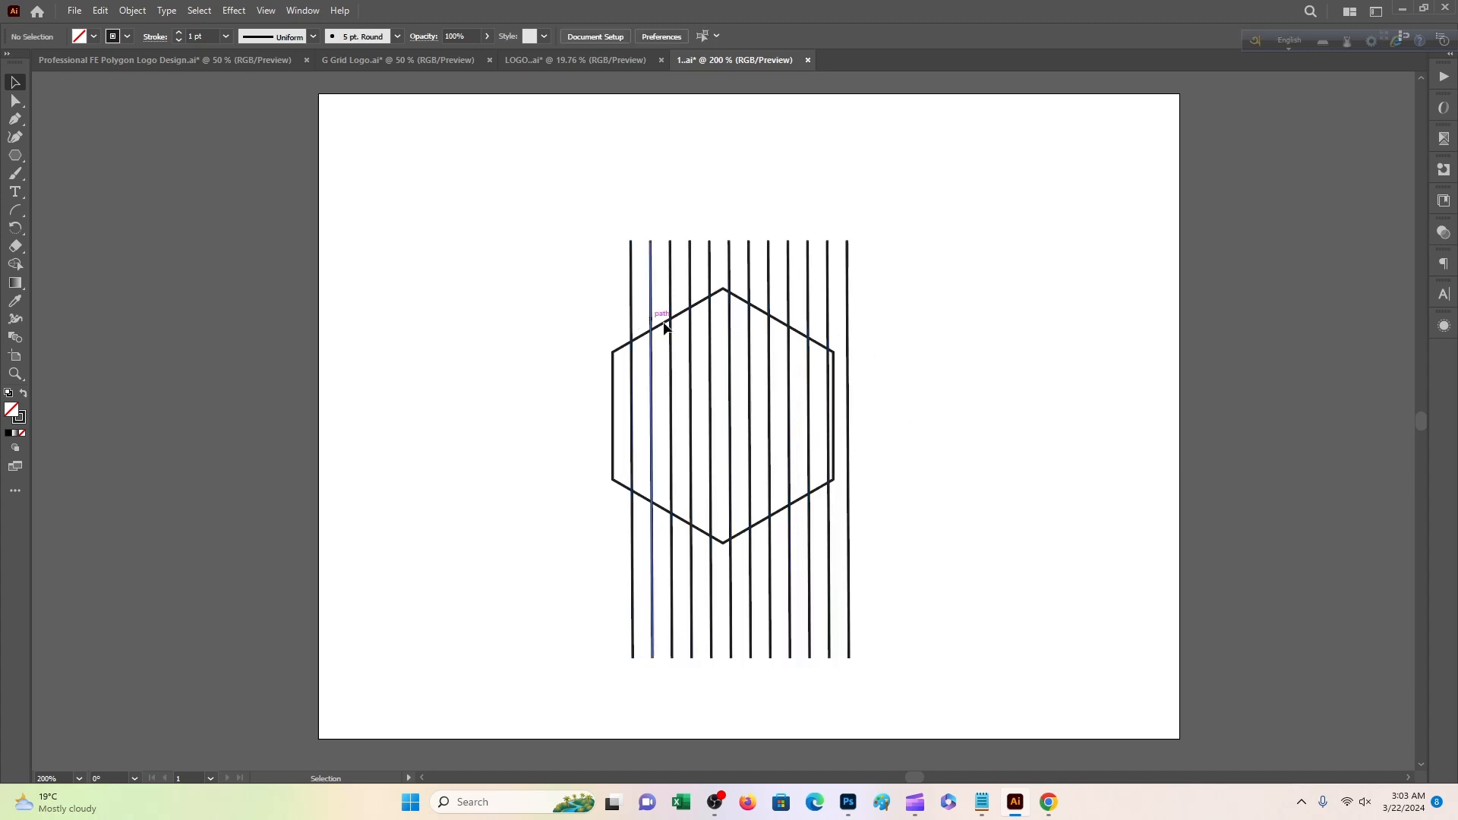
Move the line group over the hexagon and scale it so its outer lines match the hexagon's vertical sides
{"action": "left_click_drag", "start_coordinate": [848, 335], "coordinate": [834, 346]}
{"action": "left_click", "coordinate": [910, 350]}
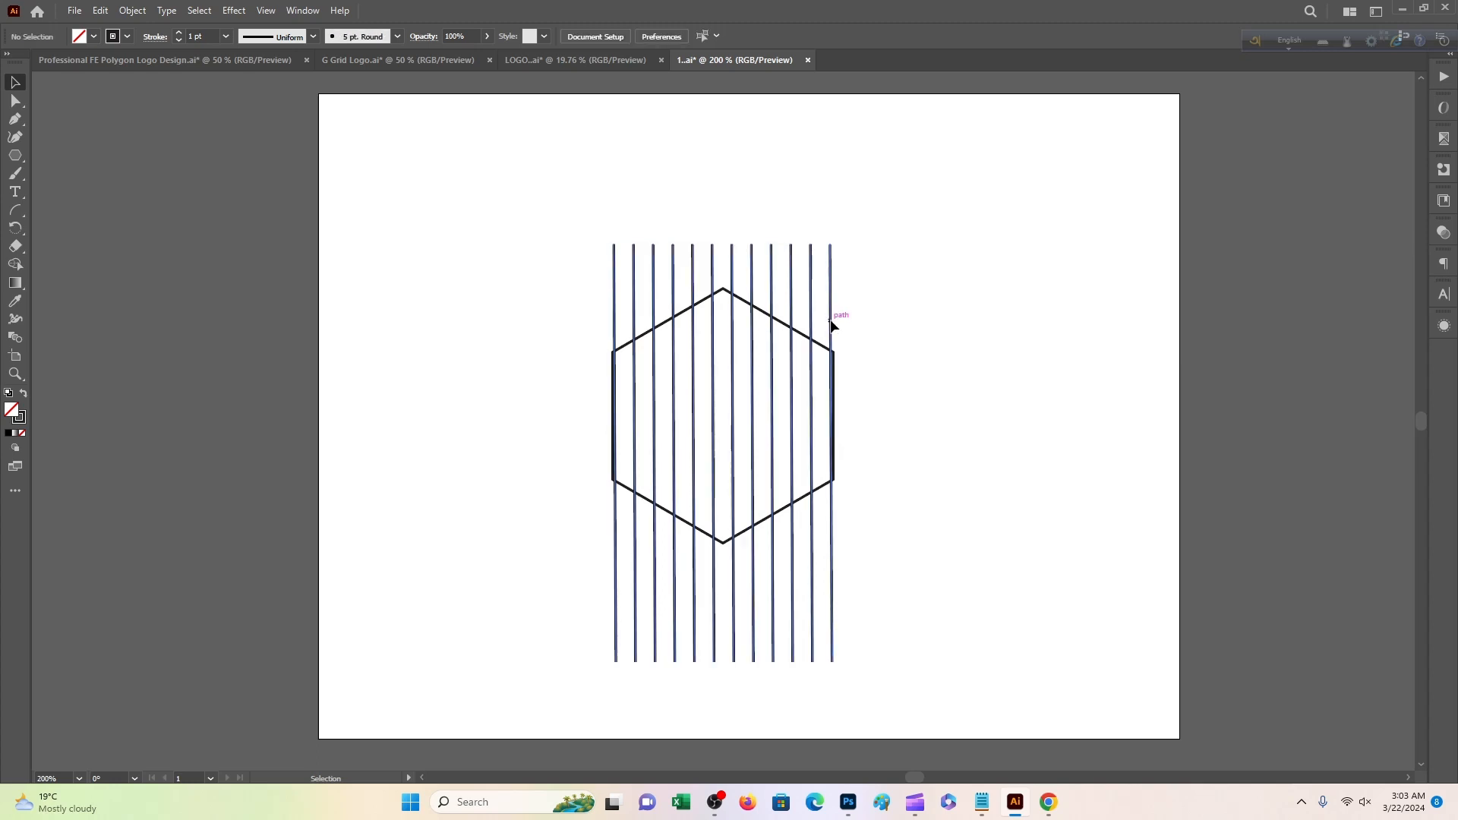
{"action": "left_click", "coordinate": [832, 324]}
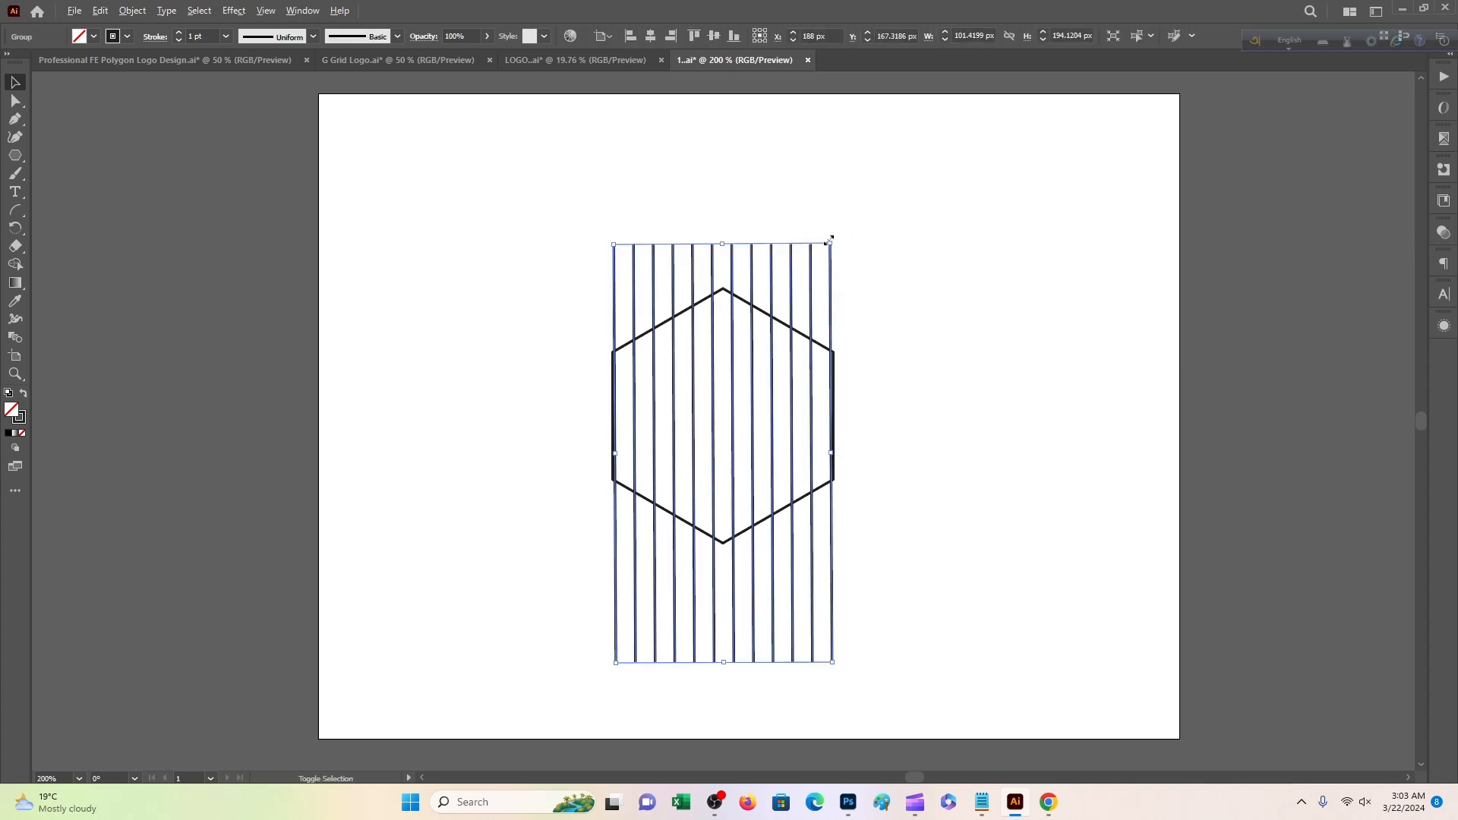
{"action": "left_click_drag", "start_coordinate": [831, 244], "coordinate": [841, 234]}
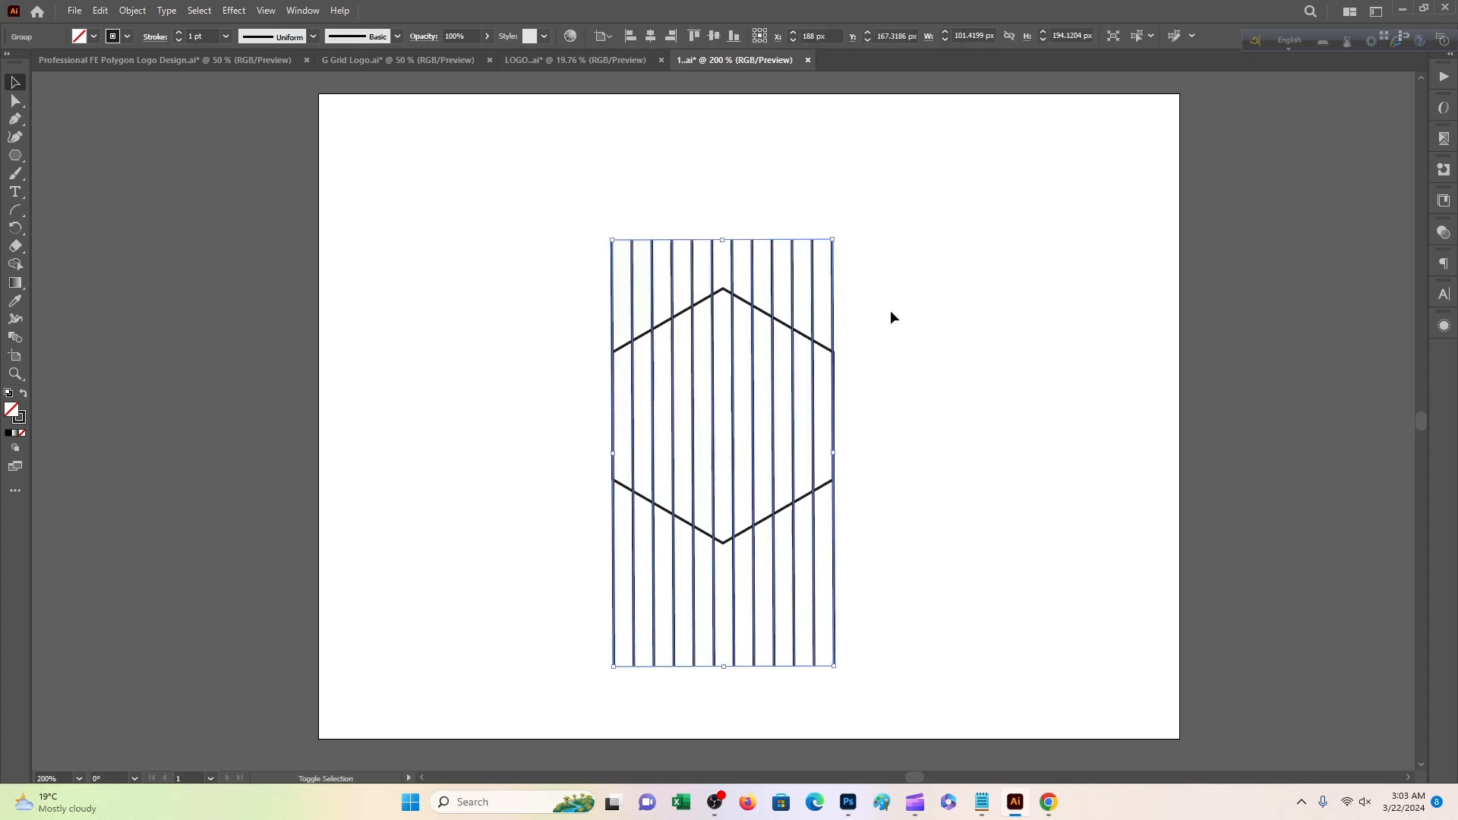
{"action": "left_click", "coordinate": [890, 310]}
Align the vertical centres of the line group and the hexagon
{"action": "left_click_drag", "start_coordinate": [563, 277], "coordinate": [890, 457]}
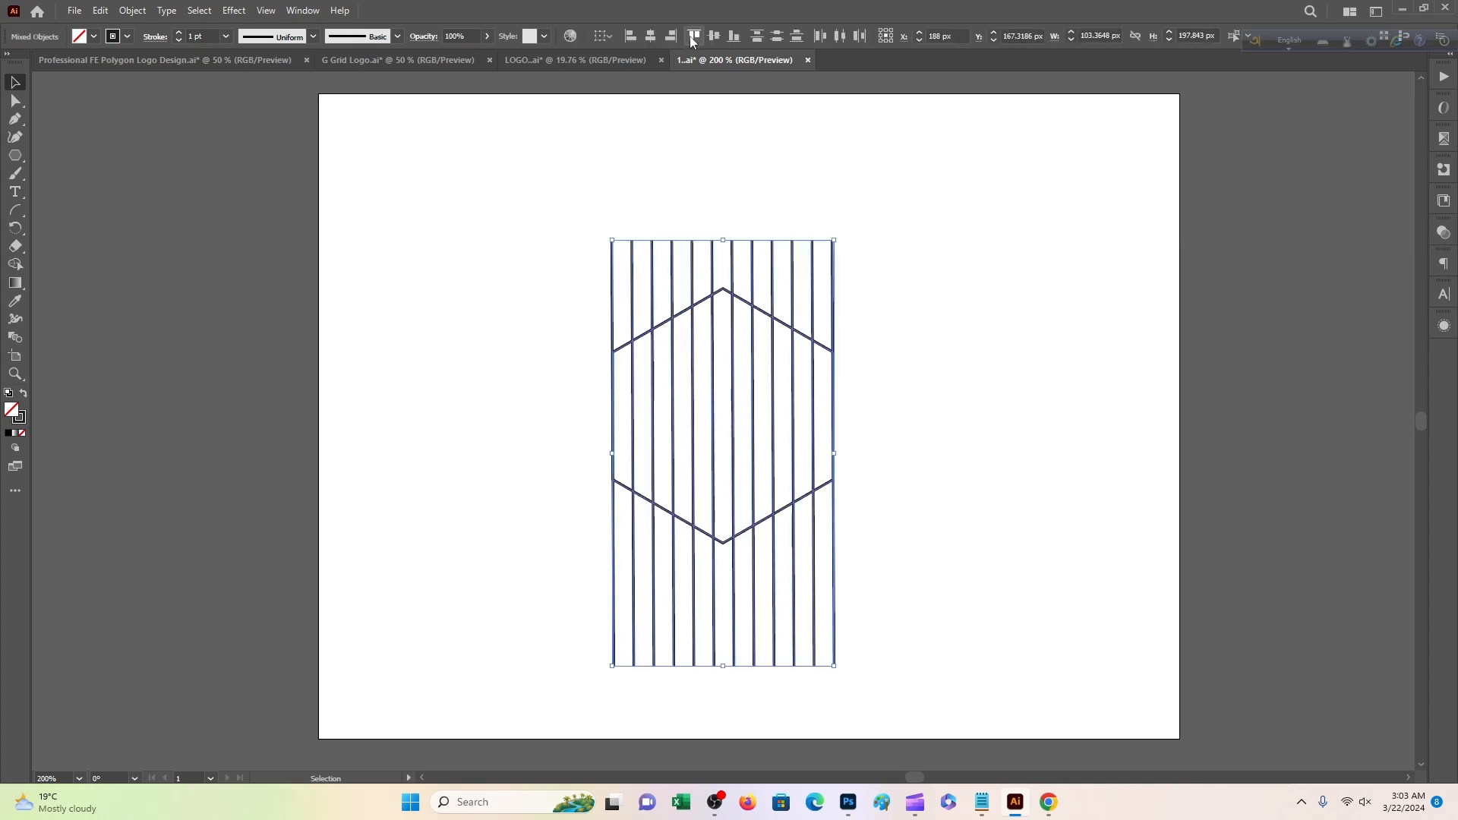
{"action": "left_click", "coordinate": [714, 36]}
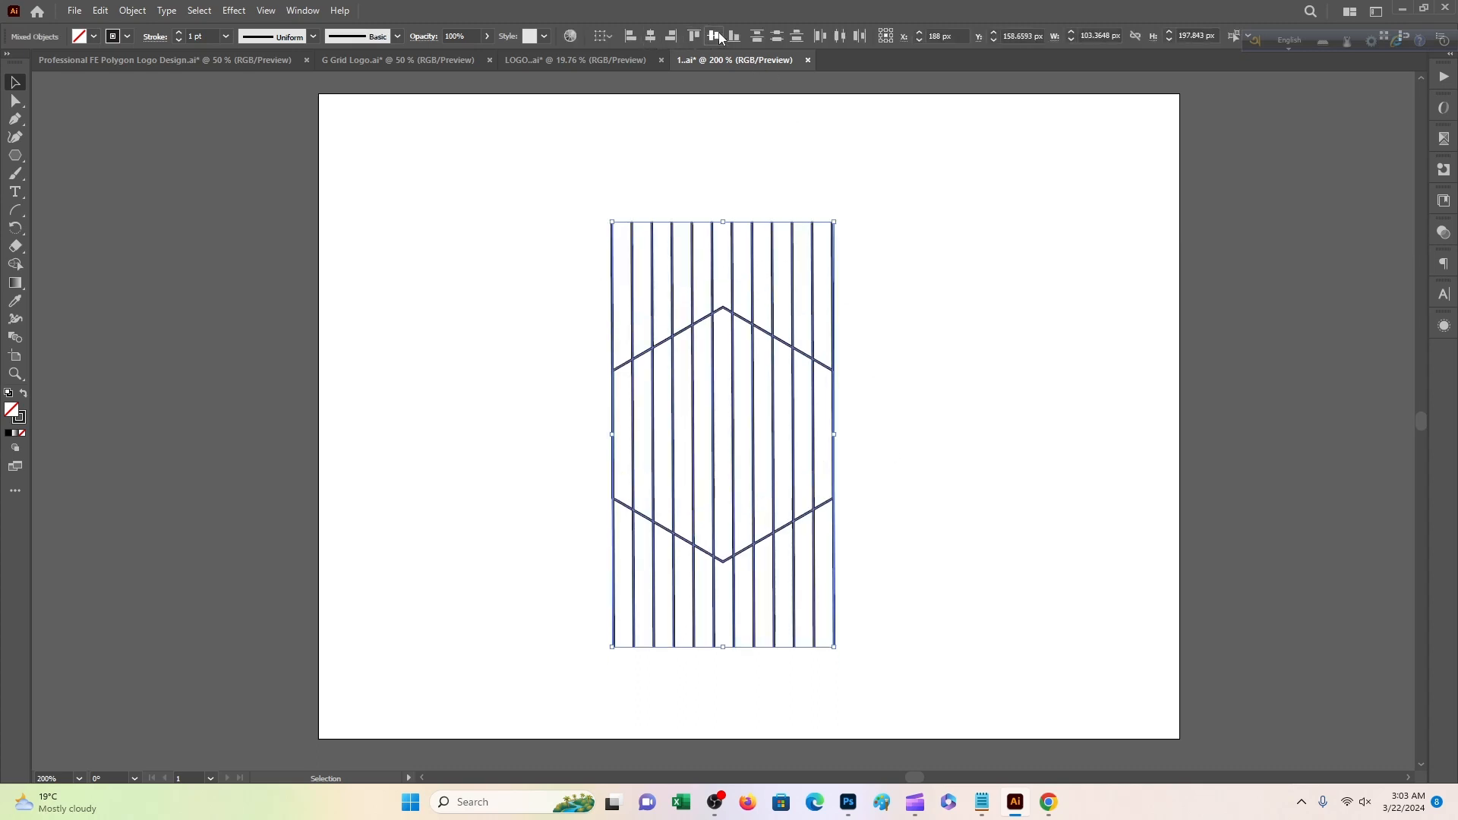
{"action": "left_click", "coordinate": [980, 373]}
{"action": "scroll", "coordinate": [958, 361], "scroll_direction": "down", "scroll_amount": 1}
{"action": "scroll", "coordinate": [958, 363], "scroll_direction": "down", "scroll_amount": 1}
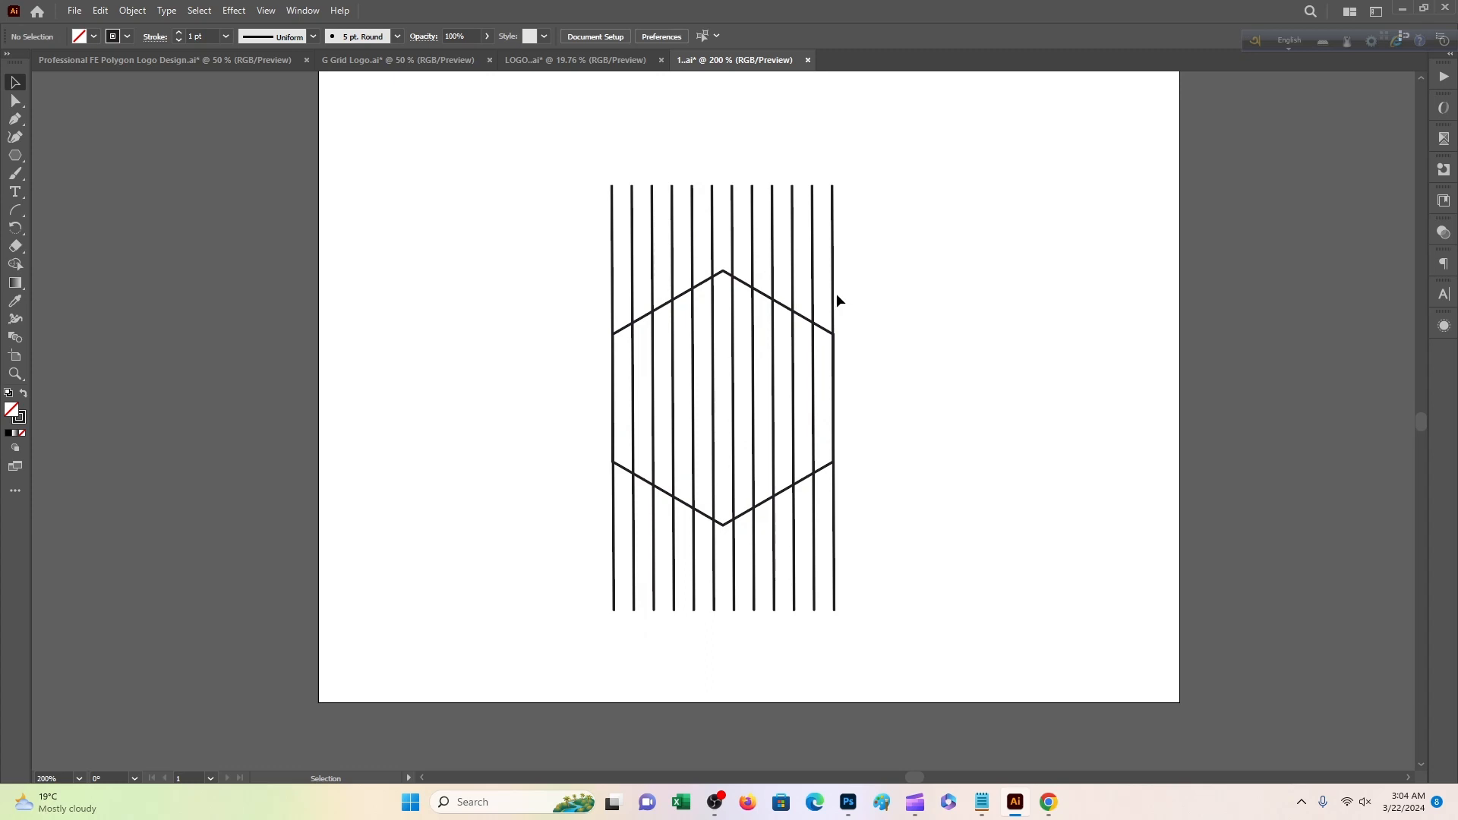
Create a reflected copy of the vertical line group about an axis at 60°
{"action": "left_click", "coordinate": [833, 301]}
{"action": "right_click", "coordinate": [834, 303]}
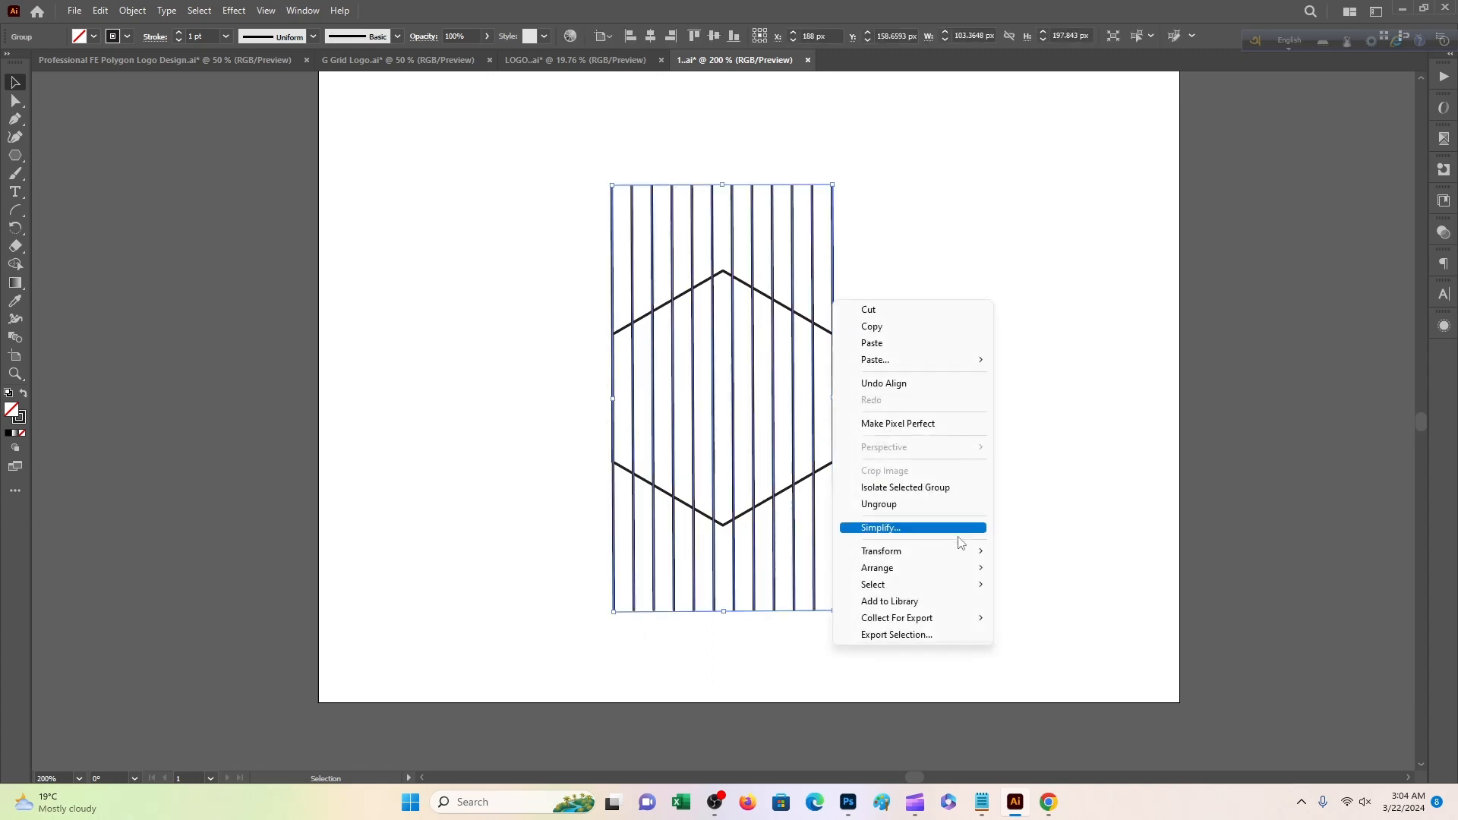
{"action": "mouse_move", "coordinate": [947, 575]}
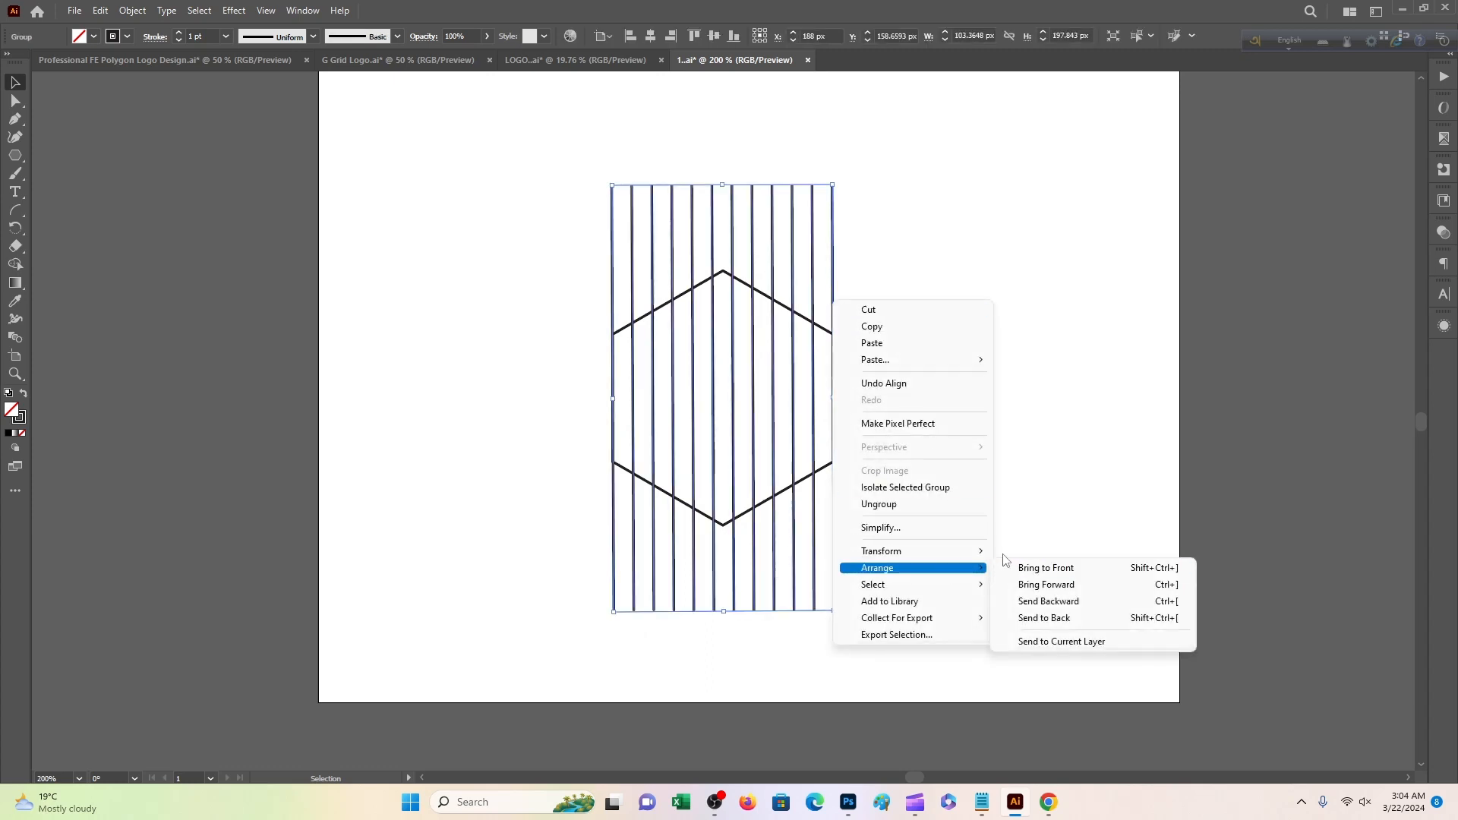
{"action": "mouse_move", "coordinate": [976, 551]}
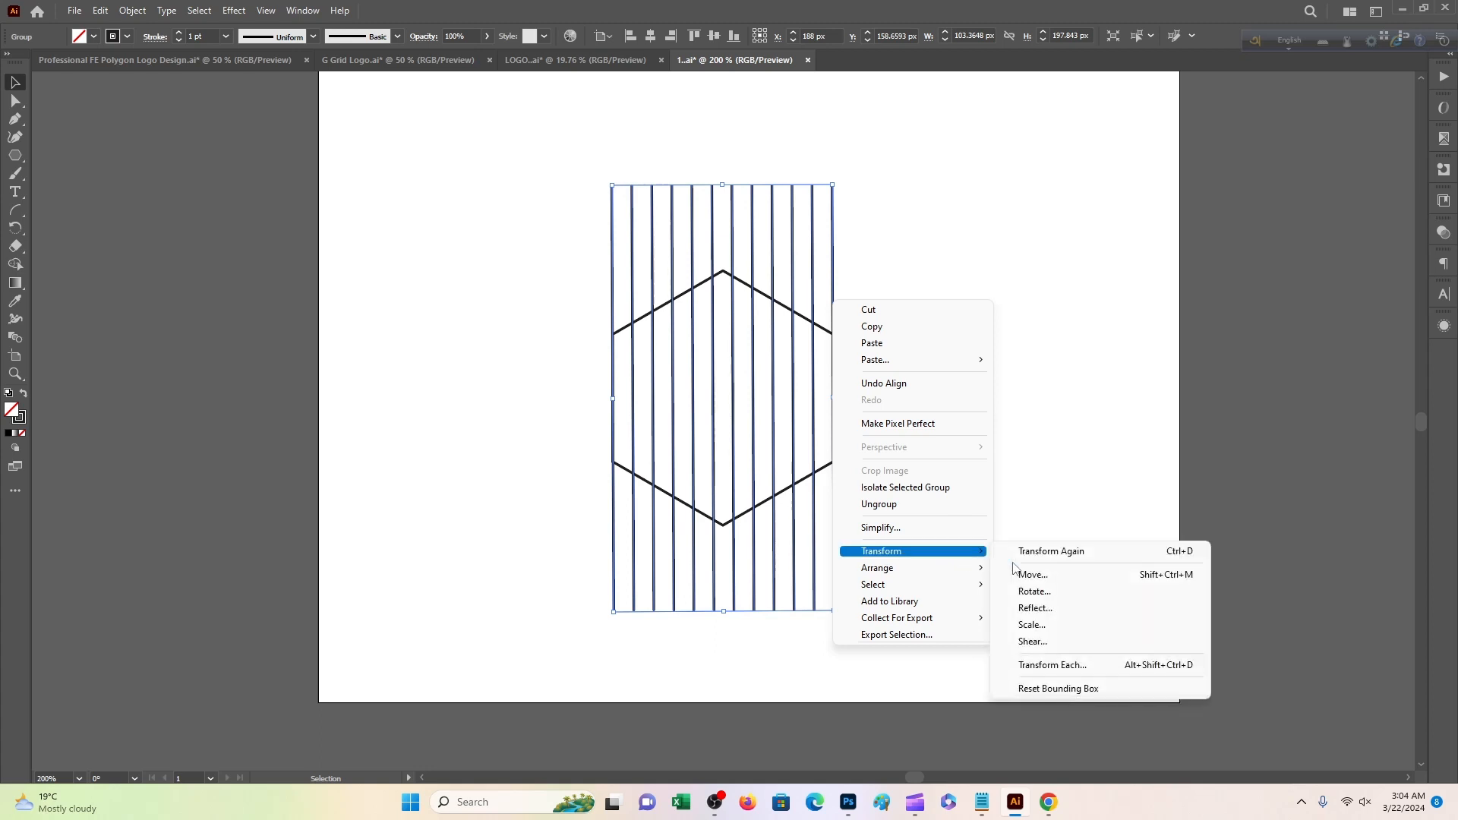
{"action": "left_click", "coordinate": [1045, 607]}
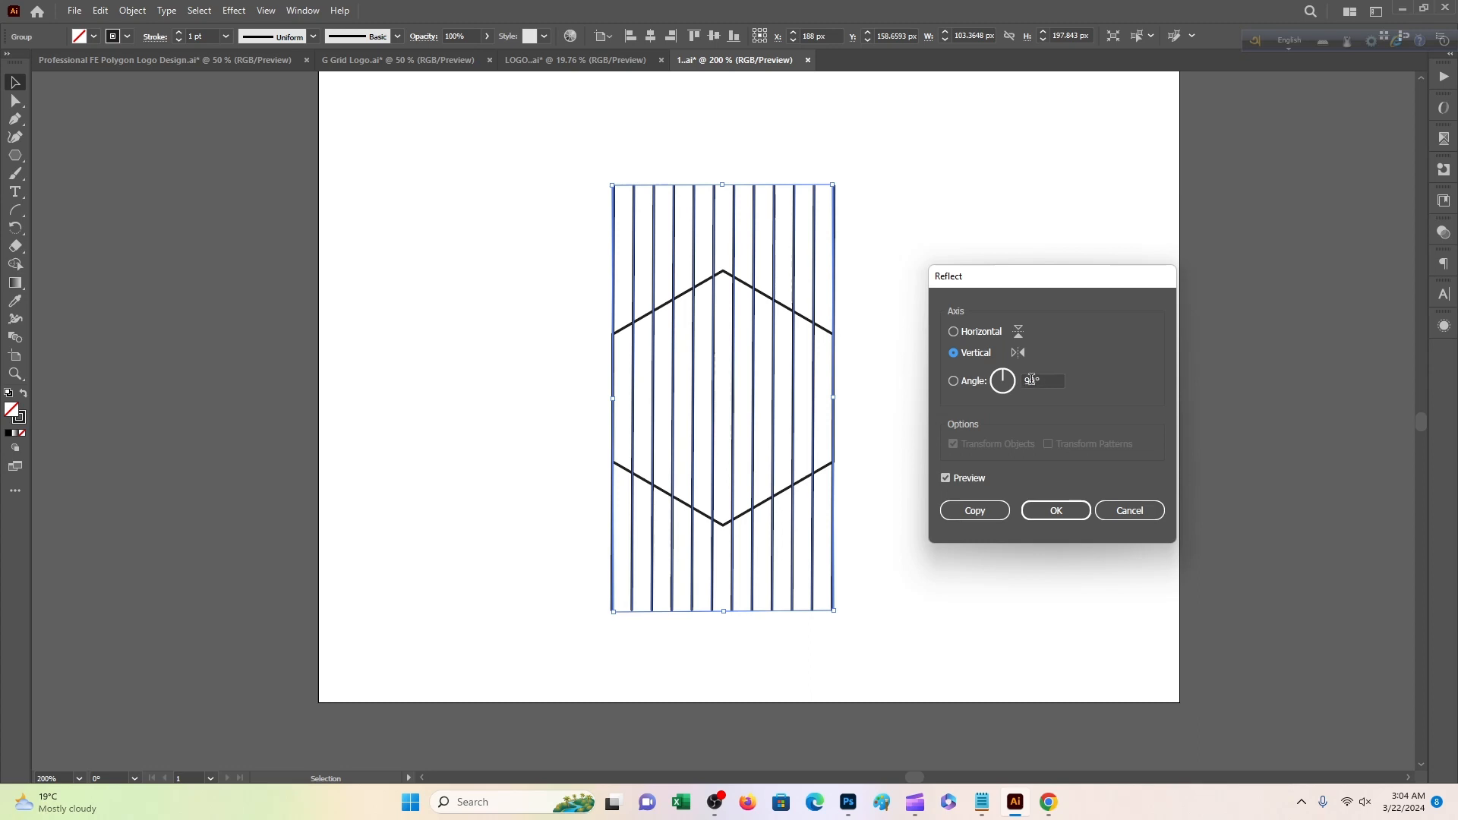
{"action": "left_click_drag", "start_coordinate": [1037, 381], "coordinate": [1020, 383]}
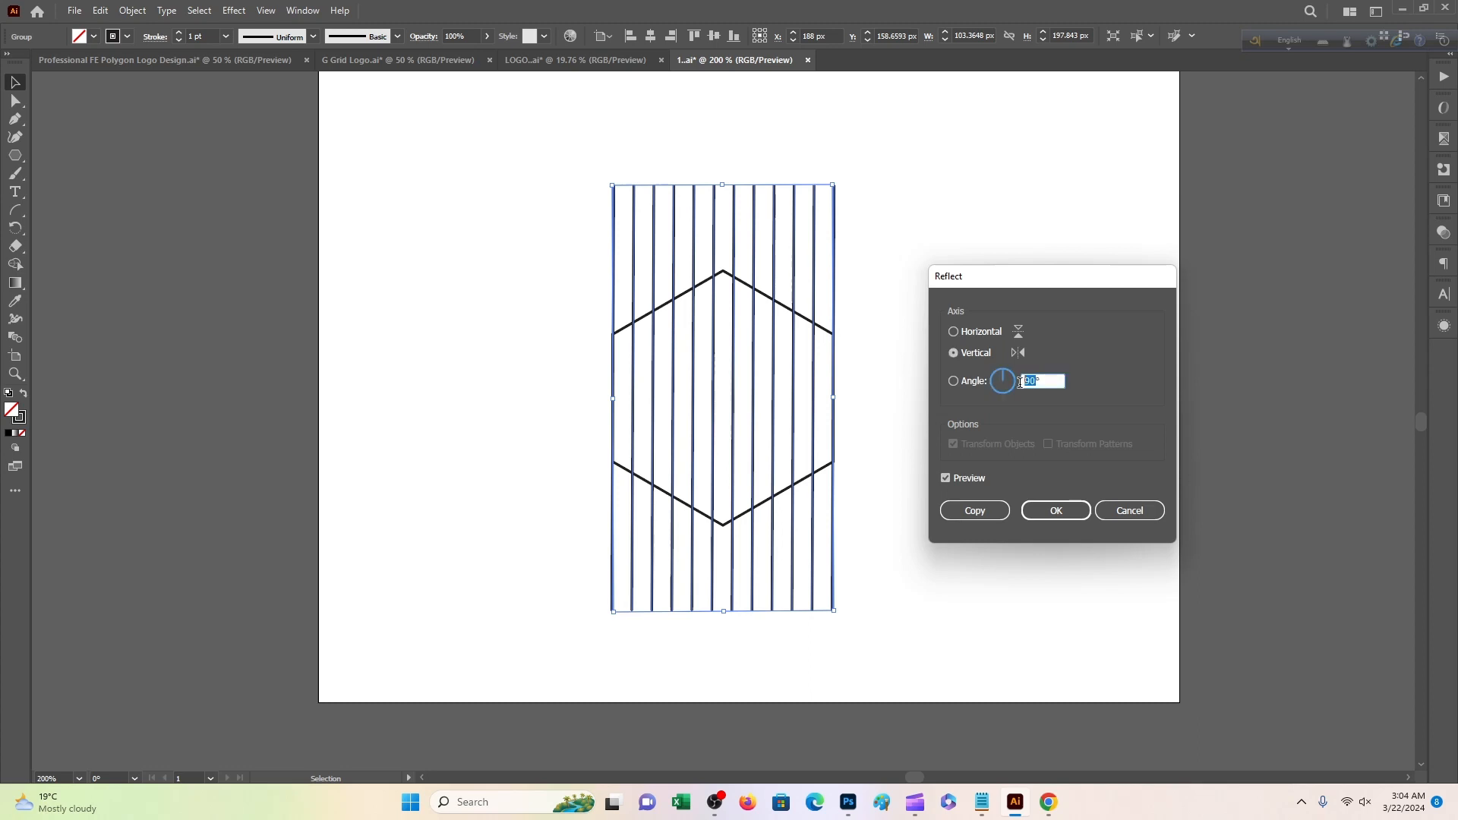
{"action": "key", "text": "Down"}
{"action": "key", "text": "Down"}
{"action": "key", "text": "Down"}
{"action": "key", "text": "Down"}
{"action": "key", "text": "Down"}
{"action": "key", "text": "Down"}
{"action": "key", "text": "Down"}
{"action": "key", "text": "Down"}
{"action": "key", "text": "Down"}
{"action": "key", "text": "Down"}
{"action": "key", "text": "Down"}
{"action": "key", "text": "Down"}
{"action": "key", "text": "Down"}
{"action": "key", "text": "Down"}
{"action": "key", "text": "Down"}
{"action": "key", "text": "Down"}
{"action": "key", "text": "Down"}
{"action": "key", "text": "Down"}
{"action": "key", "text": "Down"}
{"action": "key", "text": "Down"}
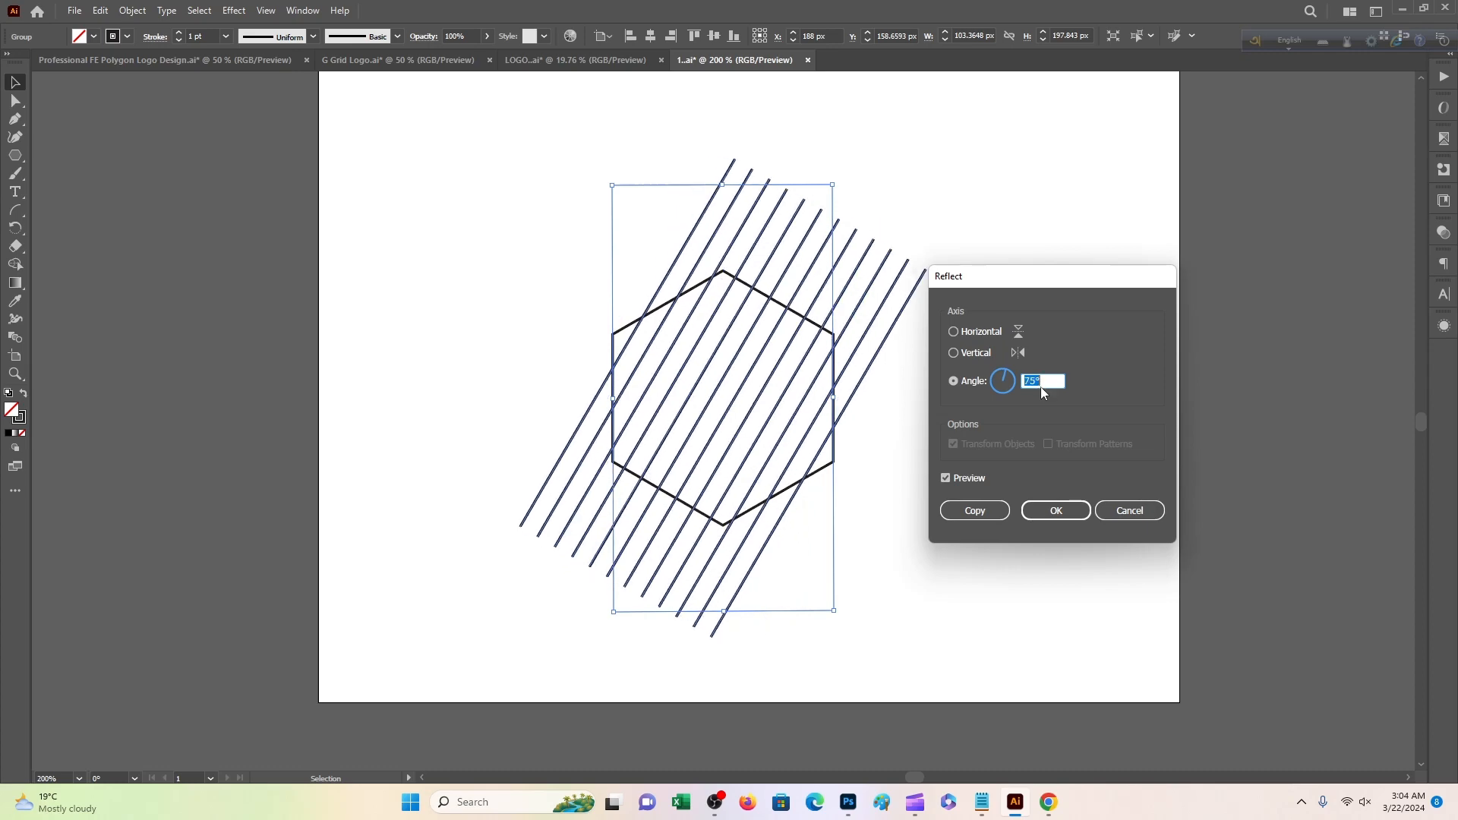
{"action": "key", "text": "Down"}
{"action": "key", "text": "Down"}
{"action": "key", "text": "Down"}
{"action": "key", "text": "Down"}
{"action": "key", "text": "Down"}
{"action": "key", "text": "Down"}
{"action": "key", "text": "Down"}
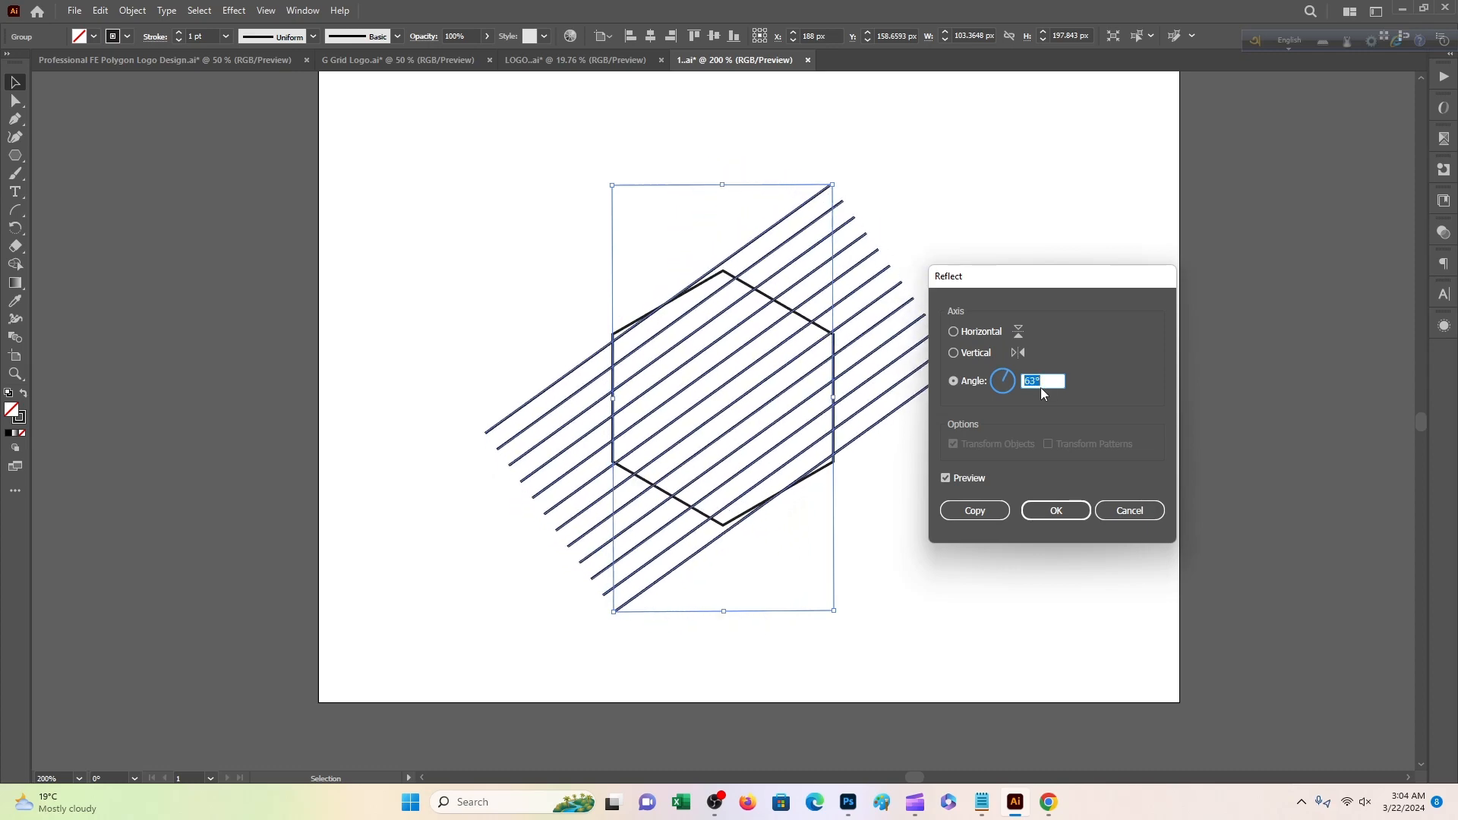
{"action": "key", "text": "Down"}
{"action": "key", "text": "Down"}
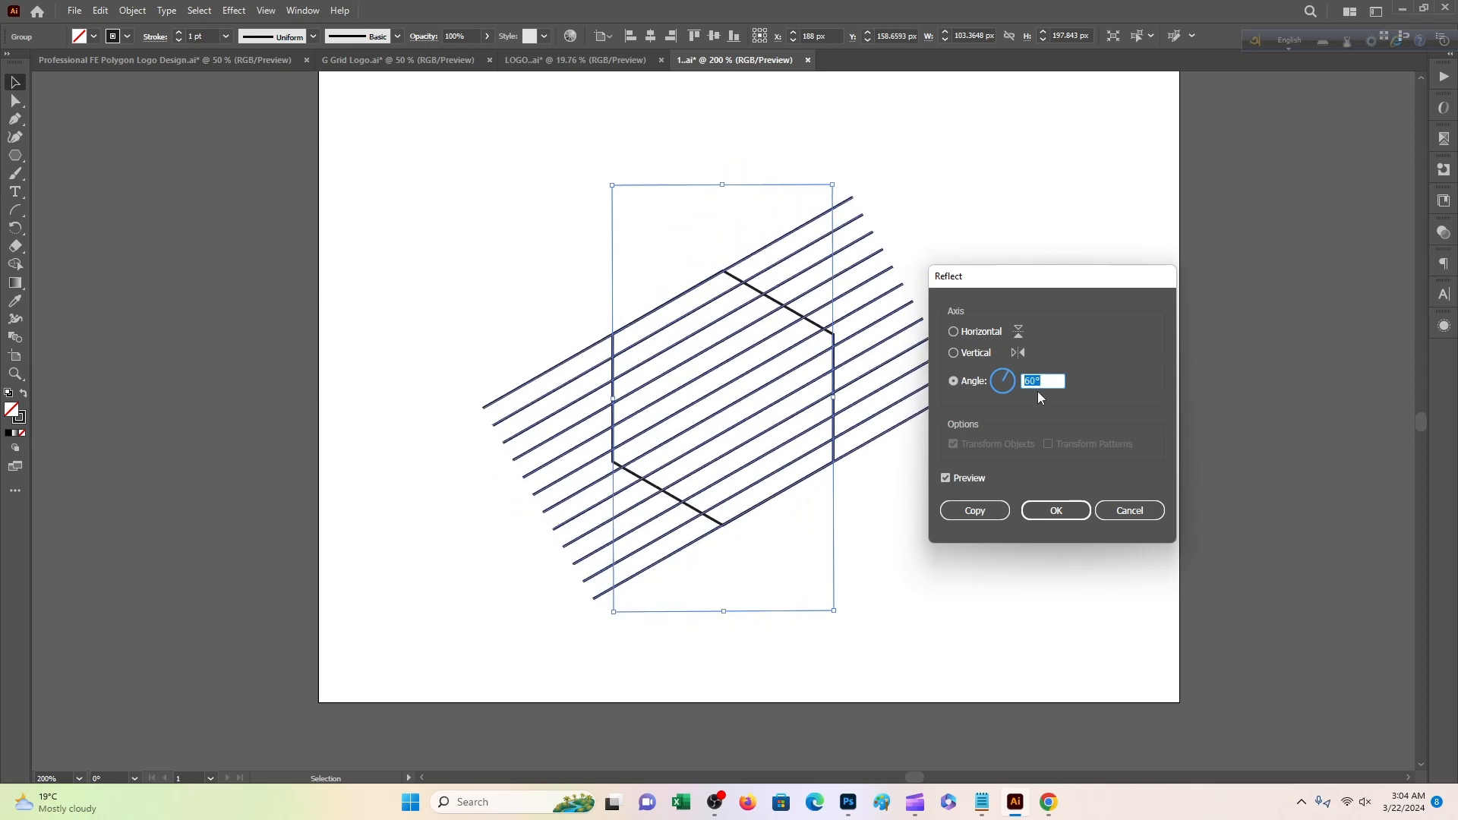
{"action": "left_click", "coordinate": [981, 510]}
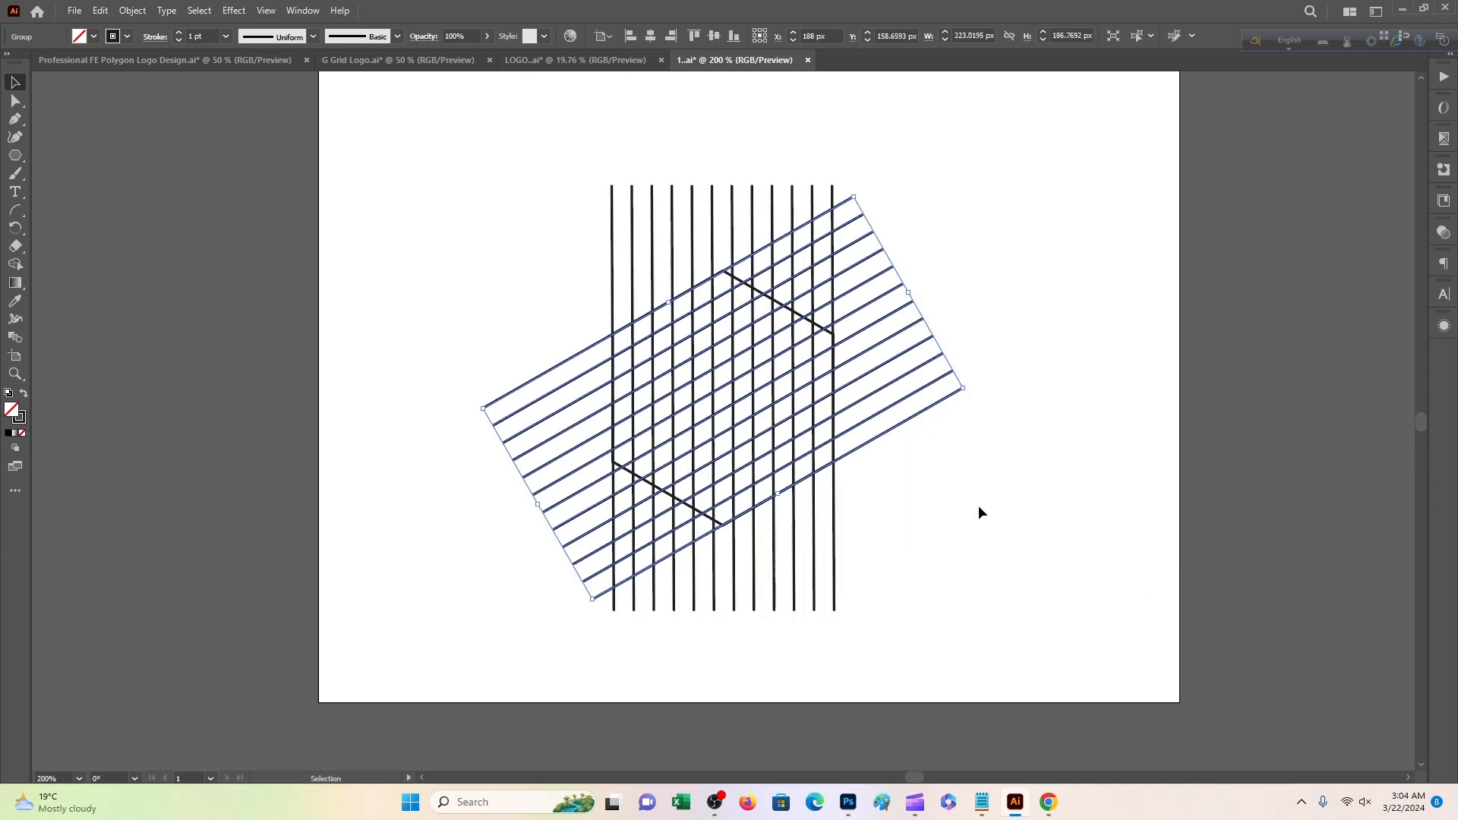
Create a copy of the slanted line group reflected about the horizontal axis
{"action": "right_click", "coordinate": [927, 391]}
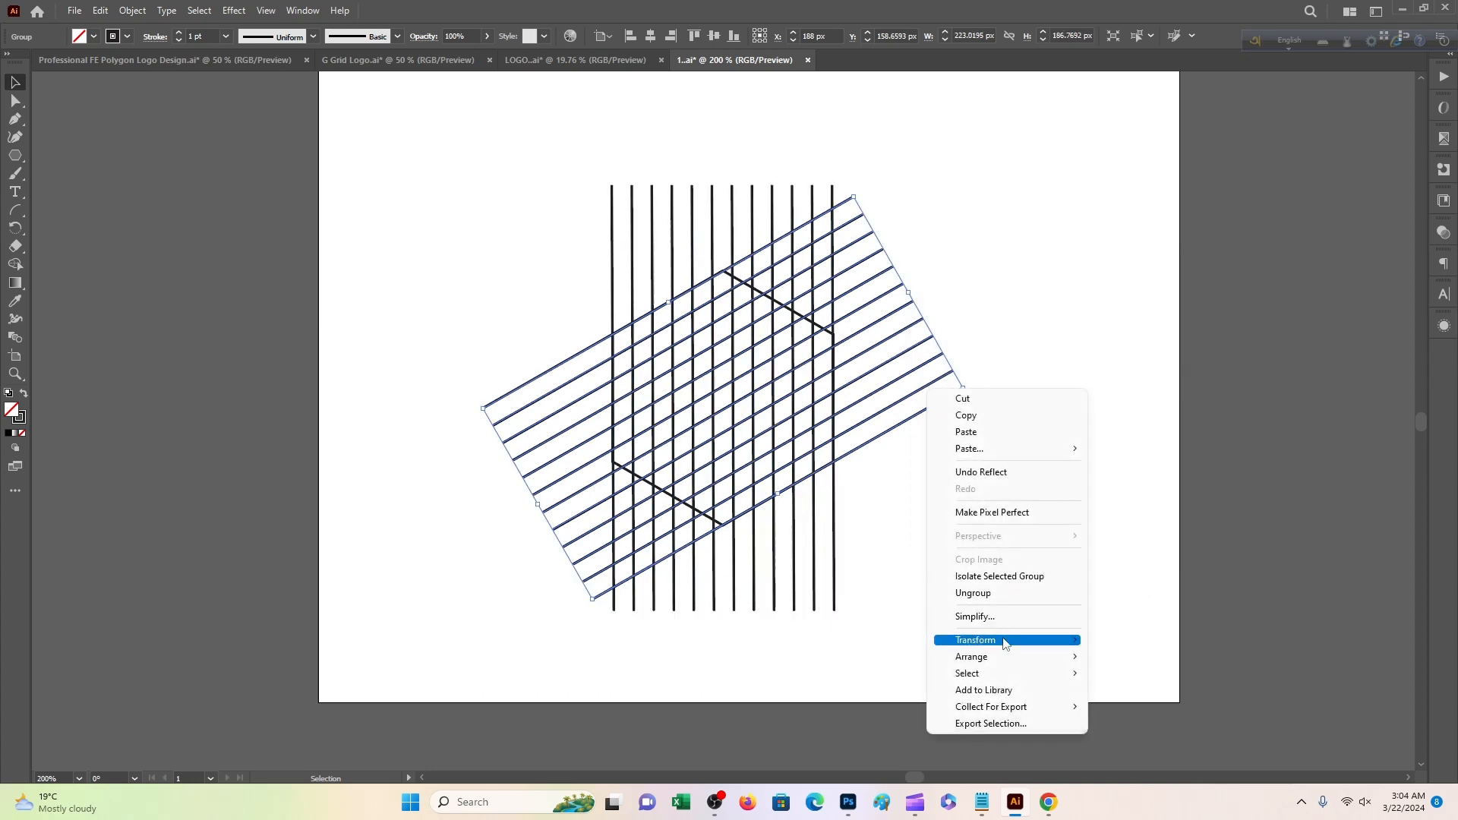
{"action": "mouse_move", "coordinate": [1003, 646]}
{"action": "left_click", "coordinate": [1129, 696]}
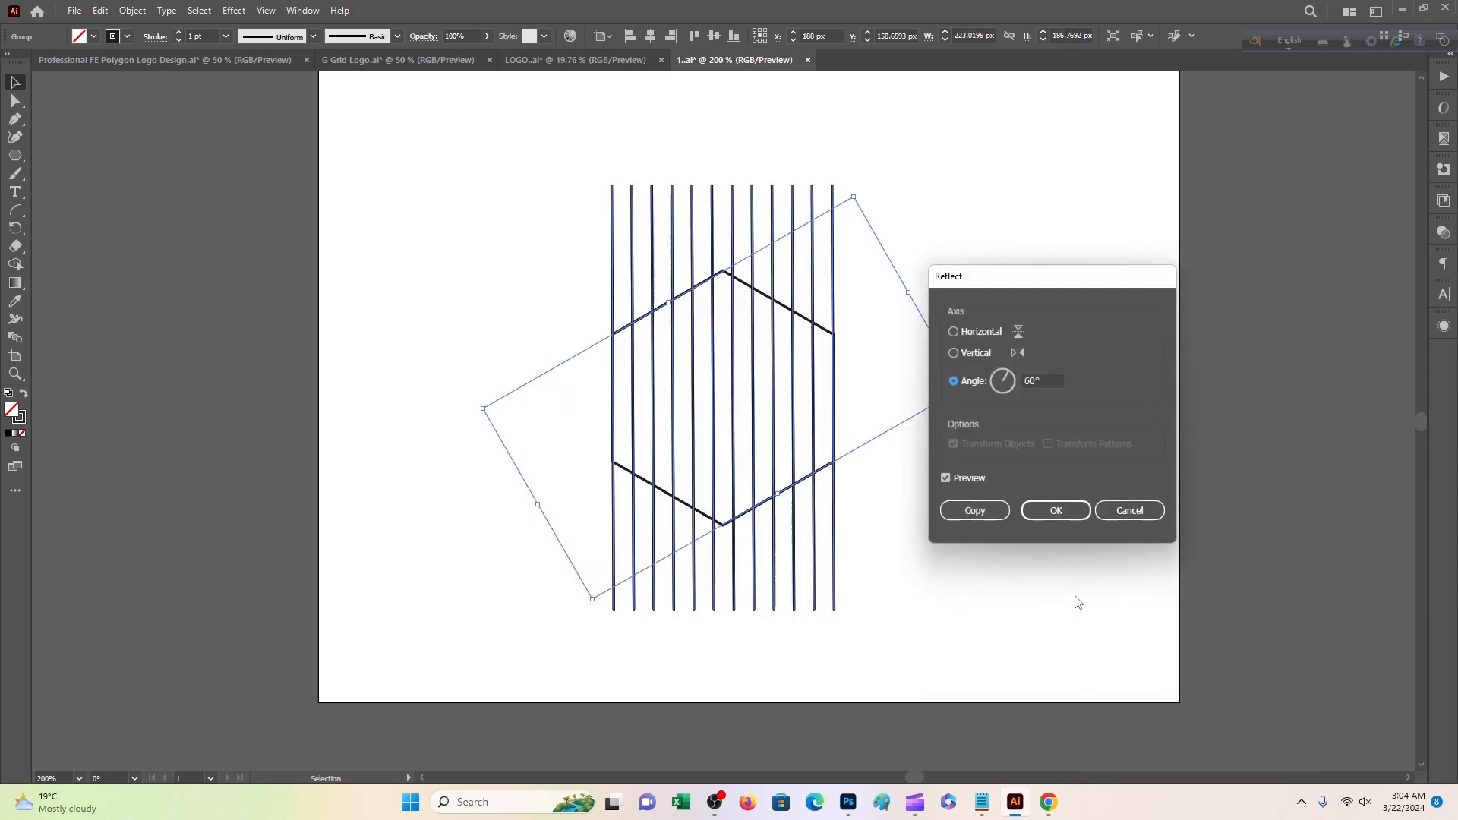
{"action": "left_click", "coordinate": [955, 333]}
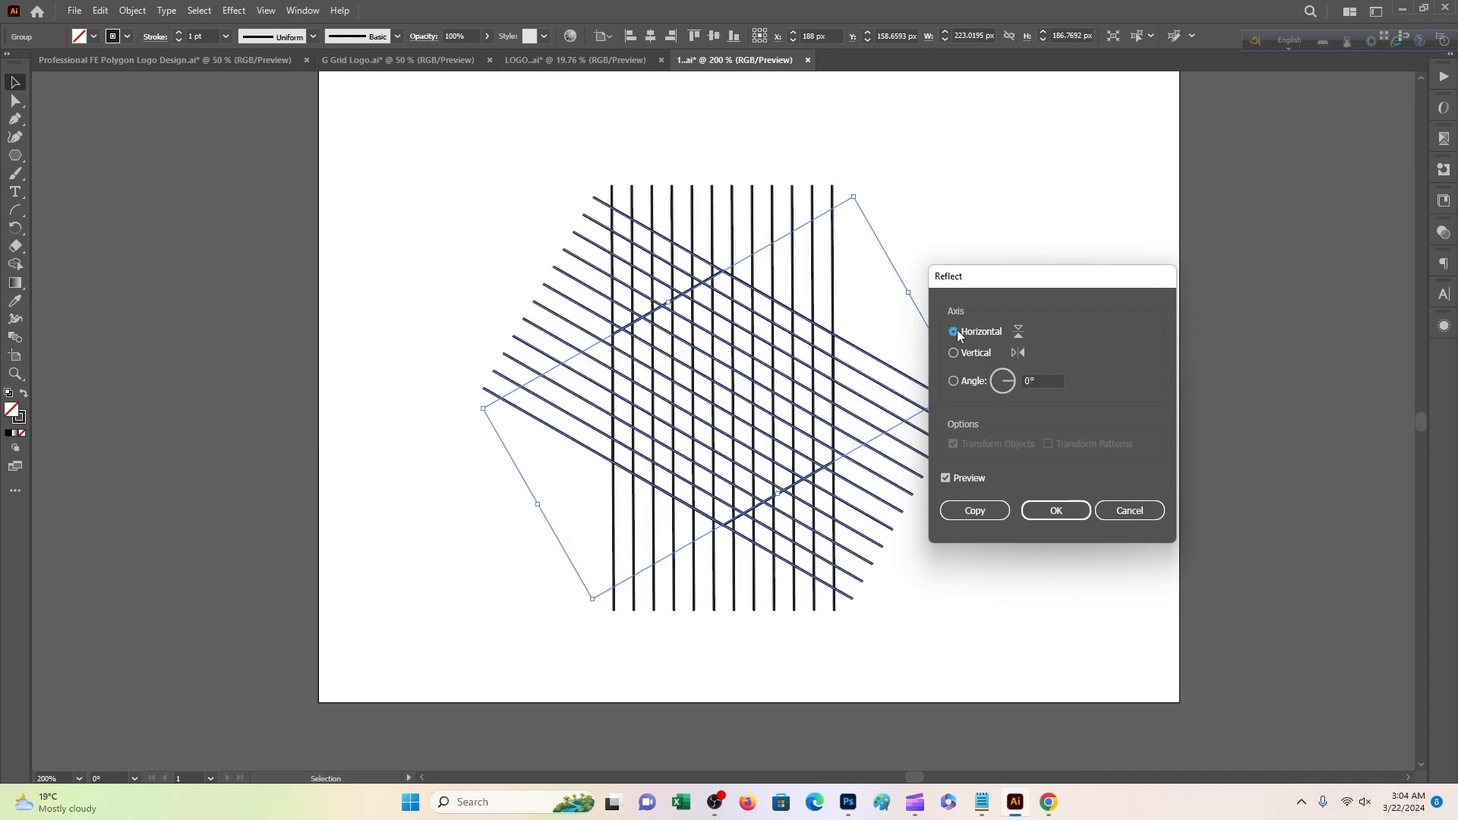
{"action": "left_click", "coordinate": [977, 511]}
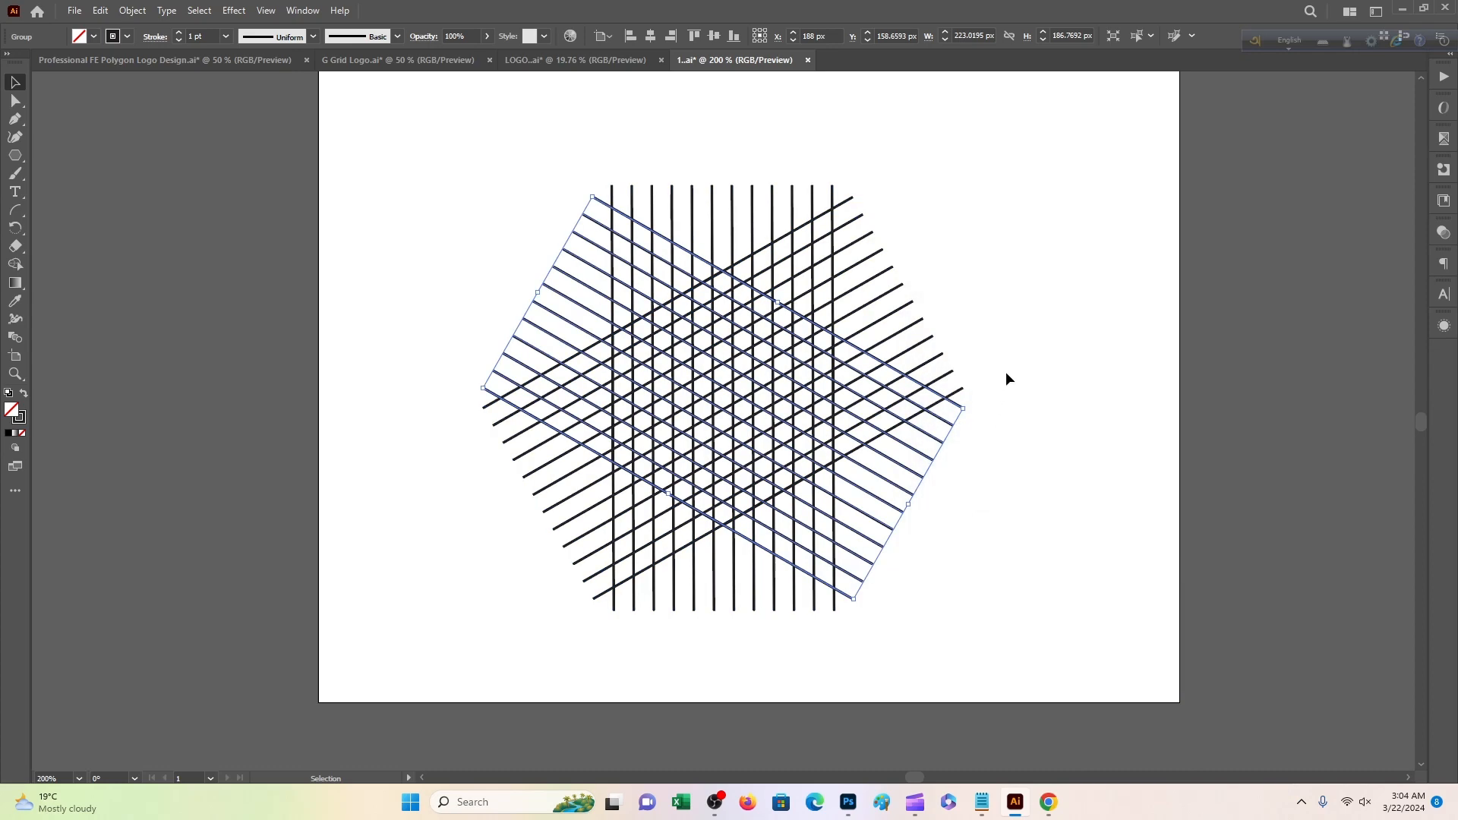
Align the vertical centres of all three line groups and the hexagon
{"action": "left_click", "coordinate": [1007, 373]}
{"action": "left_click_drag", "start_coordinate": [407, 153], "coordinate": [1067, 595]}
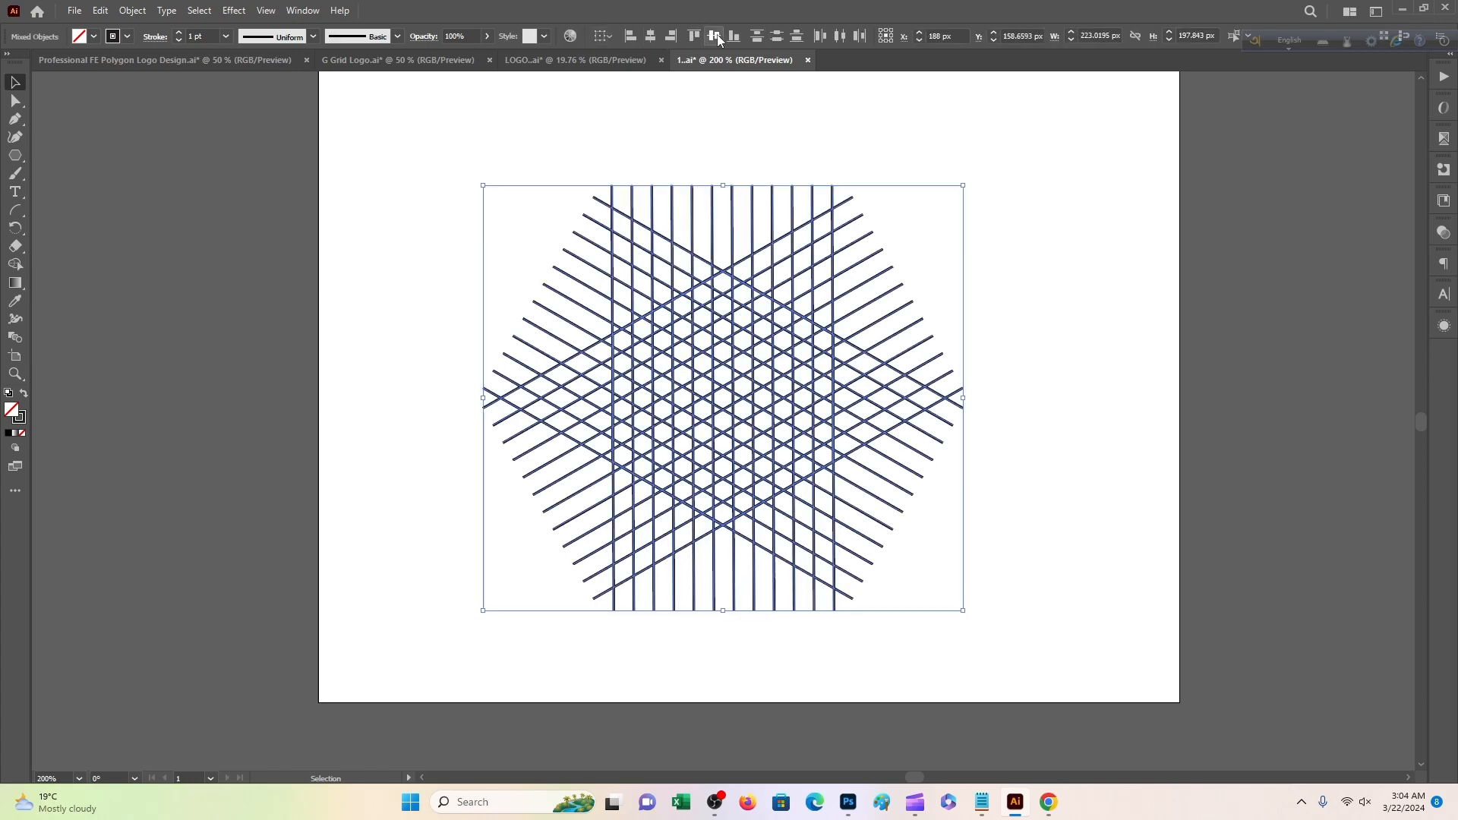
{"action": "left_click", "coordinate": [1047, 295]}
Group the three sets of lines together with the hexagon
{"action": "left_click_drag", "start_coordinate": [511, 137], "coordinate": [966, 612]}
{"action": "right_click", "coordinate": [766, 366]}
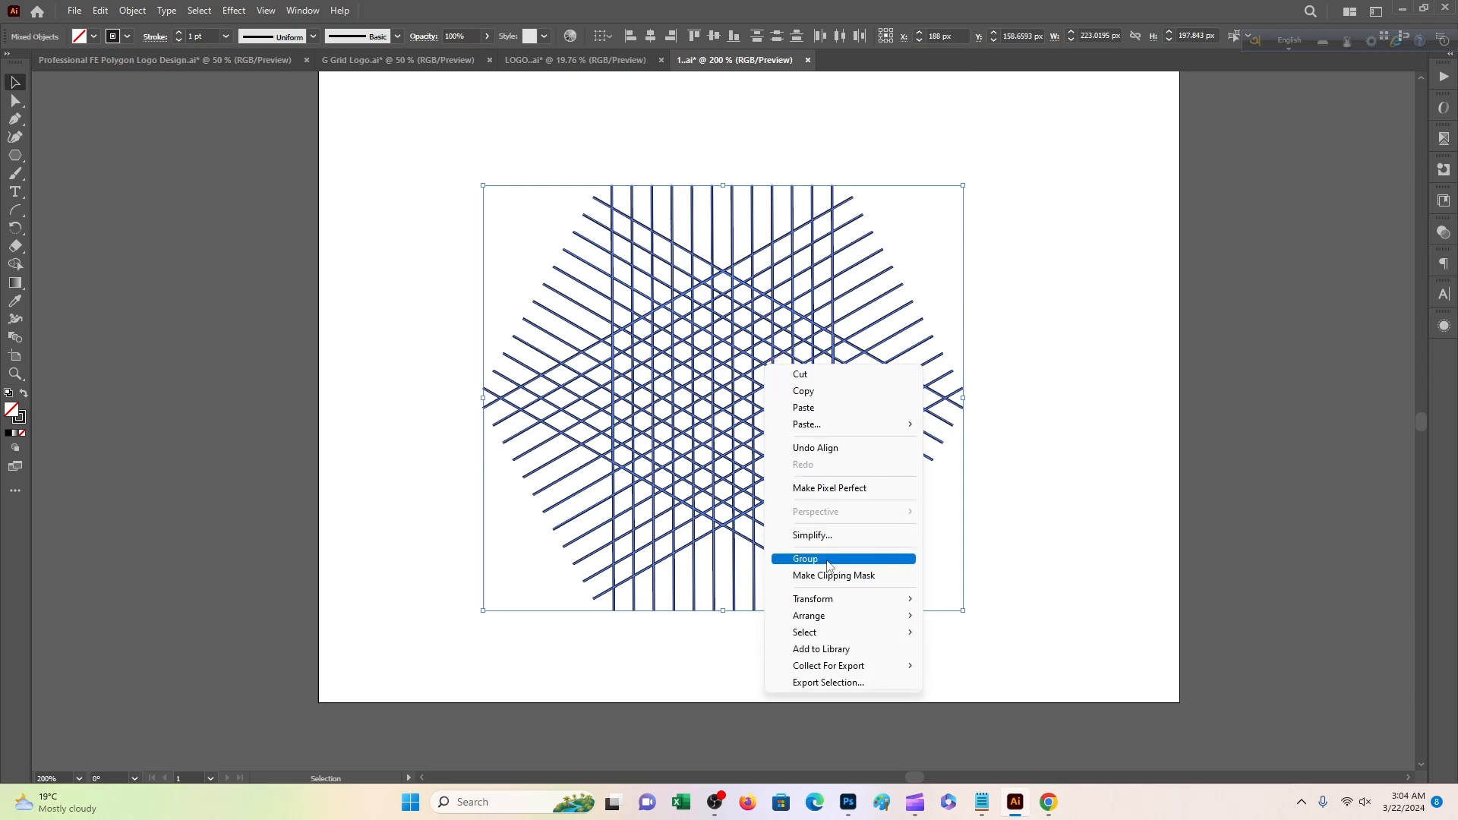
{"action": "left_click", "coordinate": [853, 577]}
{"action": "left_click", "coordinate": [1019, 554]}
{"action": "scroll", "coordinate": [379, 250], "scroll_direction": "up", "scroll_amount": 1}
{"action": "scroll", "coordinate": [371, 261], "scroll_direction": "up", "scroll_amount": 1}
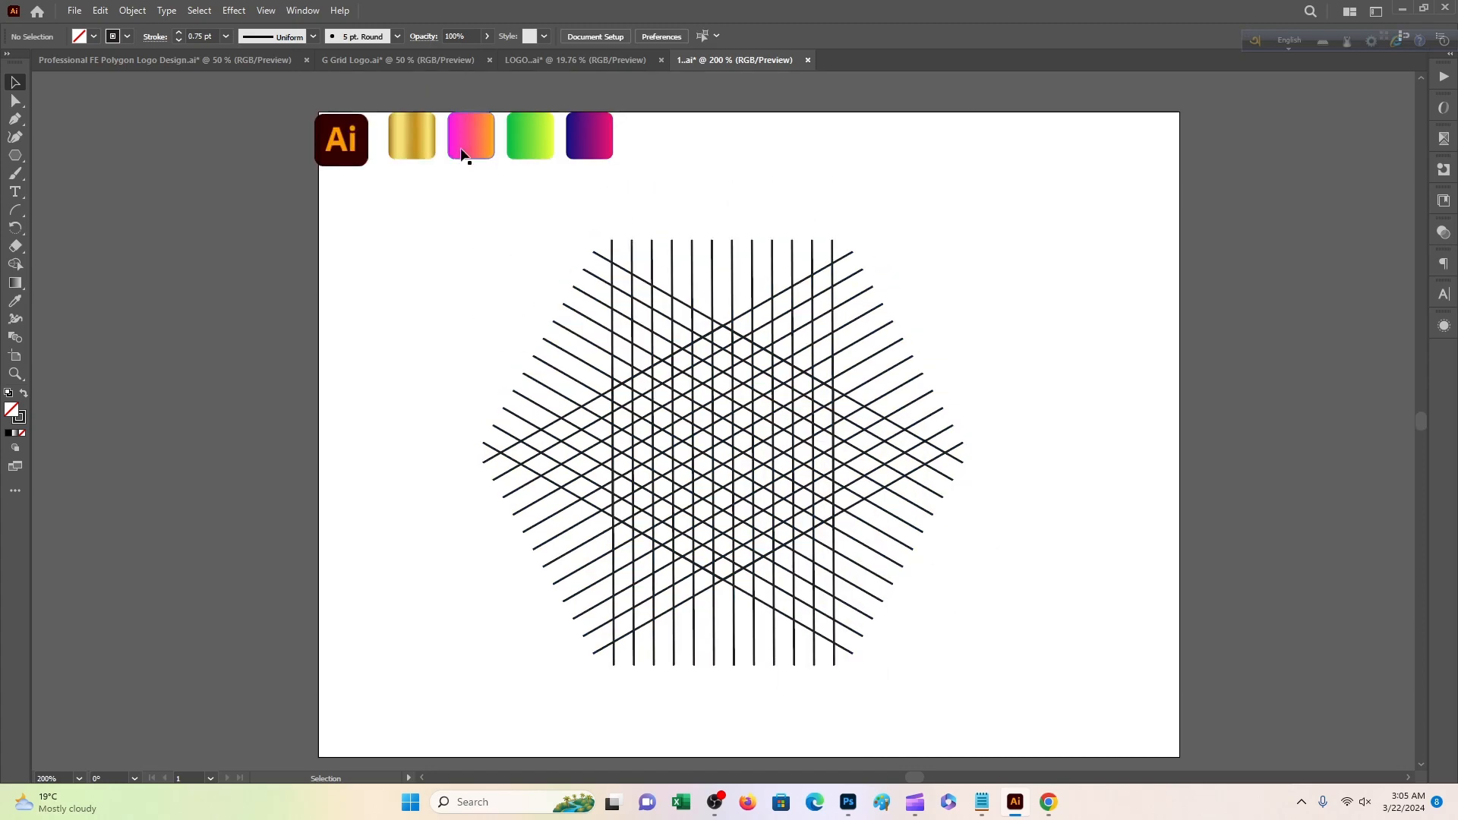
Scale down the row of gradient swatches and the Ai icon in the artboard's upper-left corner
{"action": "left_click", "coordinate": [532, 137]}
{"action": "left_click_drag", "start_coordinate": [617, 112], "coordinate": [493, 137]}
{"action": "left_click", "coordinate": [713, 135]}
Remove the stroke from the grouped hexagonal line grid
{"action": "left_click_drag", "start_coordinate": [469, 206], "coordinate": [1020, 531]}
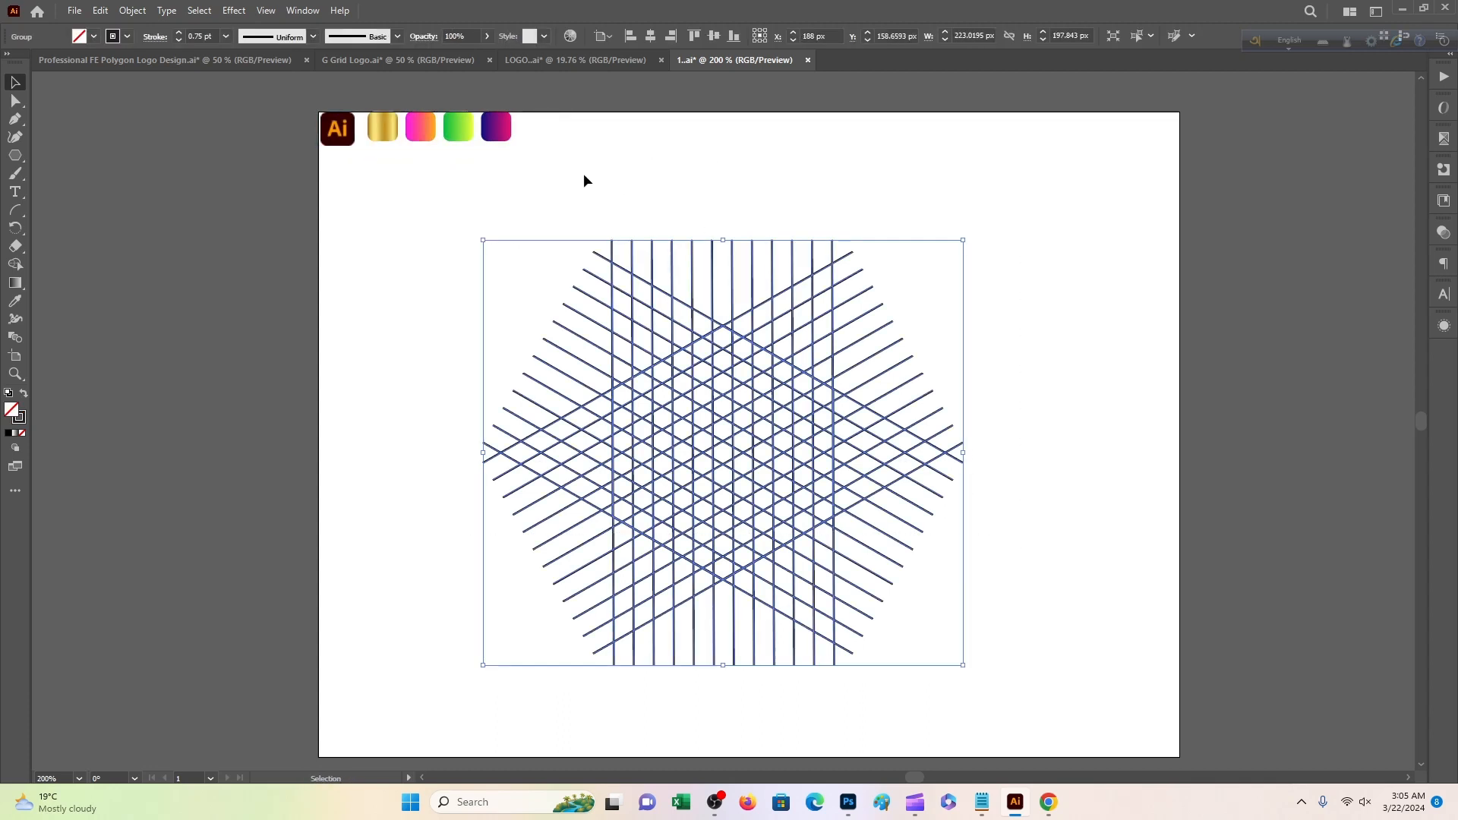
{"action": "left_click", "coordinate": [114, 40]}
{"action": "left_click", "coordinate": [10, 61]}
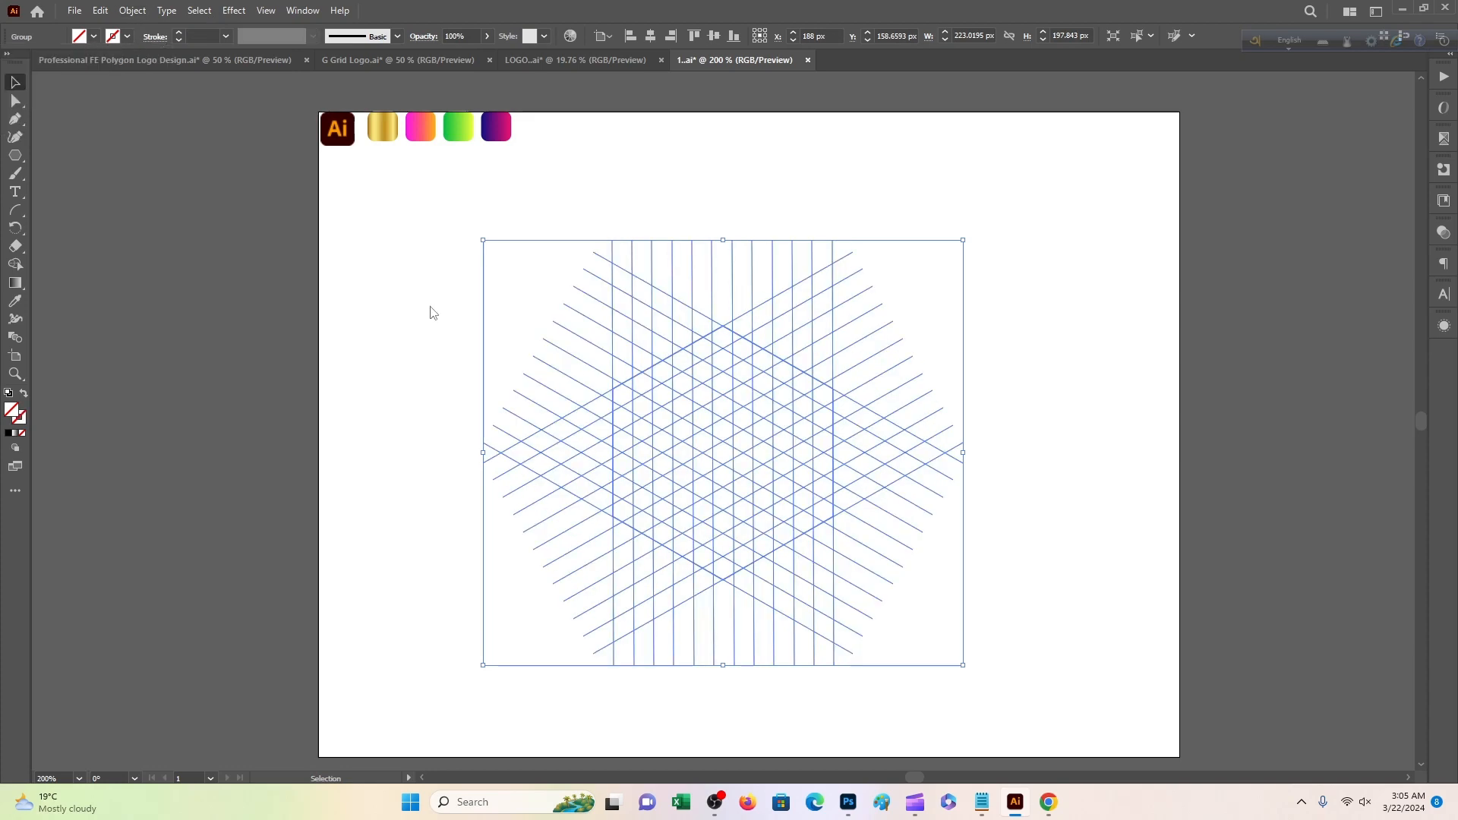
Merge grid cells with the Shape Builder into a dark green band along the hexagon's upper edges and partway down both sides
{"action": "left_click", "coordinate": [20, 268]}
{"action": "key", "text": "ctrl+plus"}
{"action": "key", "text": "ctrl+plus"}
{"action": "mouse_move", "coordinate": [927, 416]}
{"action": "left_mouse_down"}
{"action": "mouse_move", "coordinate": [895, 307]}
{"action": "mouse_move", "coordinate": [733, 209]}
{"action": "mouse_move", "coordinate": [526, 315]}
{"action": "mouse_move", "coordinate": [534, 389]}
{"action": "mouse_move", "coordinate": [523, 355]}
{"action": "mouse_move", "coordinate": [556, 313]}
{"action": "mouse_move", "coordinate": [723, 212]}
{"action": "mouse_move", "coordinate": [924, 347]}
{"action": "mouse_move", "coordinate": [933, 445]}
{"action": "left_mouse_up"}
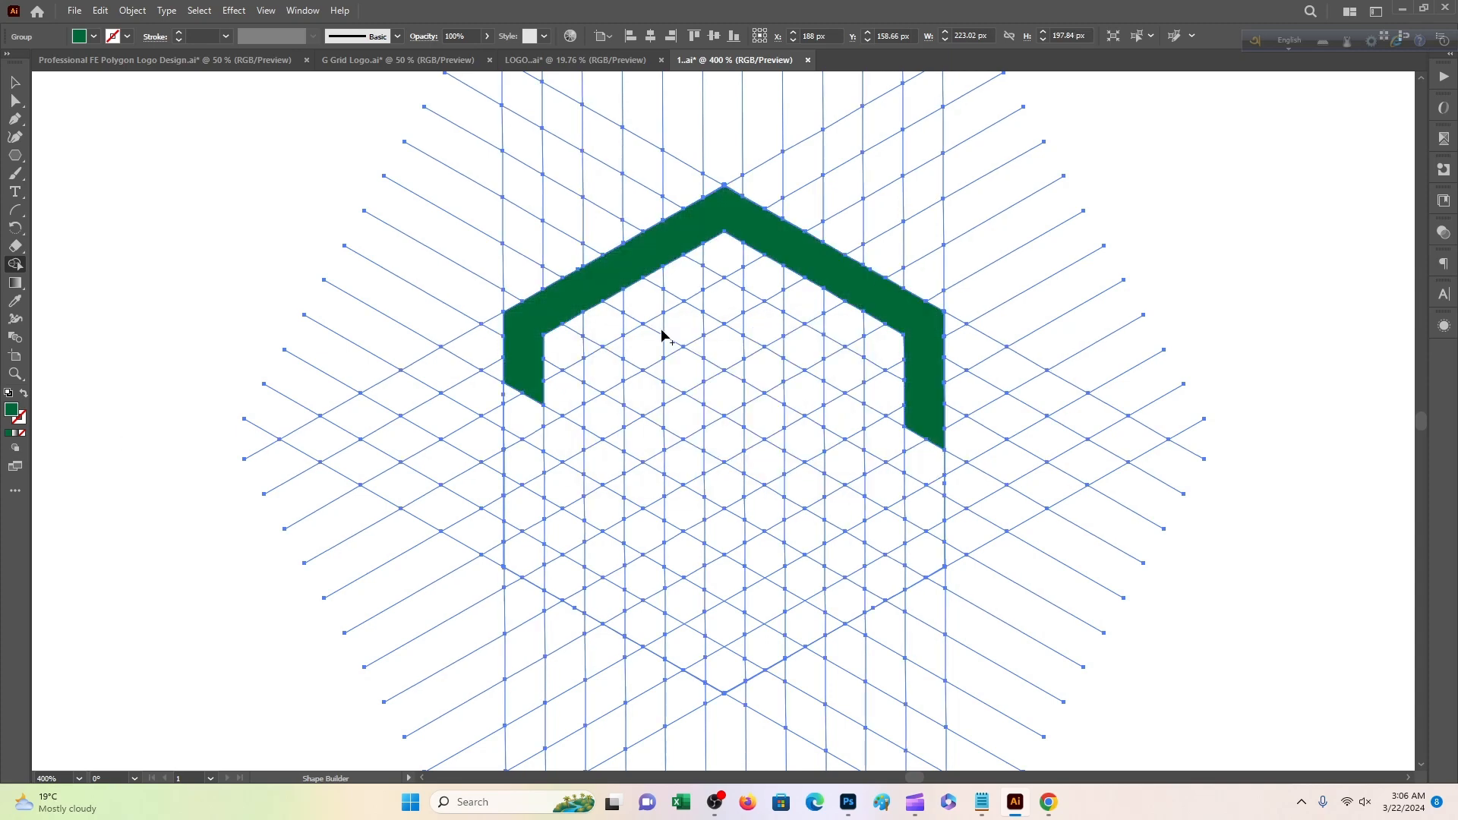
Build the inner upper hook, its diagonal to the right side, and the band along the lower edges up the left side as one shape
{"action": "mouse_move", "coordinate": [856, 394]}
{"action": "left_mouse_down"}
{"action": "mouse_move", "coordinate": [742, 312]}
{"action": "mouse_move", "coordinate": [656, 342]}
{"action": "mouse_move", "coordinate": [674, 322]}
{"action": "mouse_move", "coordinate": [729, 310]}
{"action": "mouse_move", "coordinate": [825, 347]}
{"action": "mouse_move", "coordinate": [788, 339]}
{"action": "mouse_move", "coordinate": [713, 379]}
{"action": "mouse_move", "coordinate": [660, 368]}
{"action": "mouse_move", "coordinate": [920, 505]}
{"action": "mouse_move", "coordinate": [939, 585]}
{"action": "left_mouse_up"}
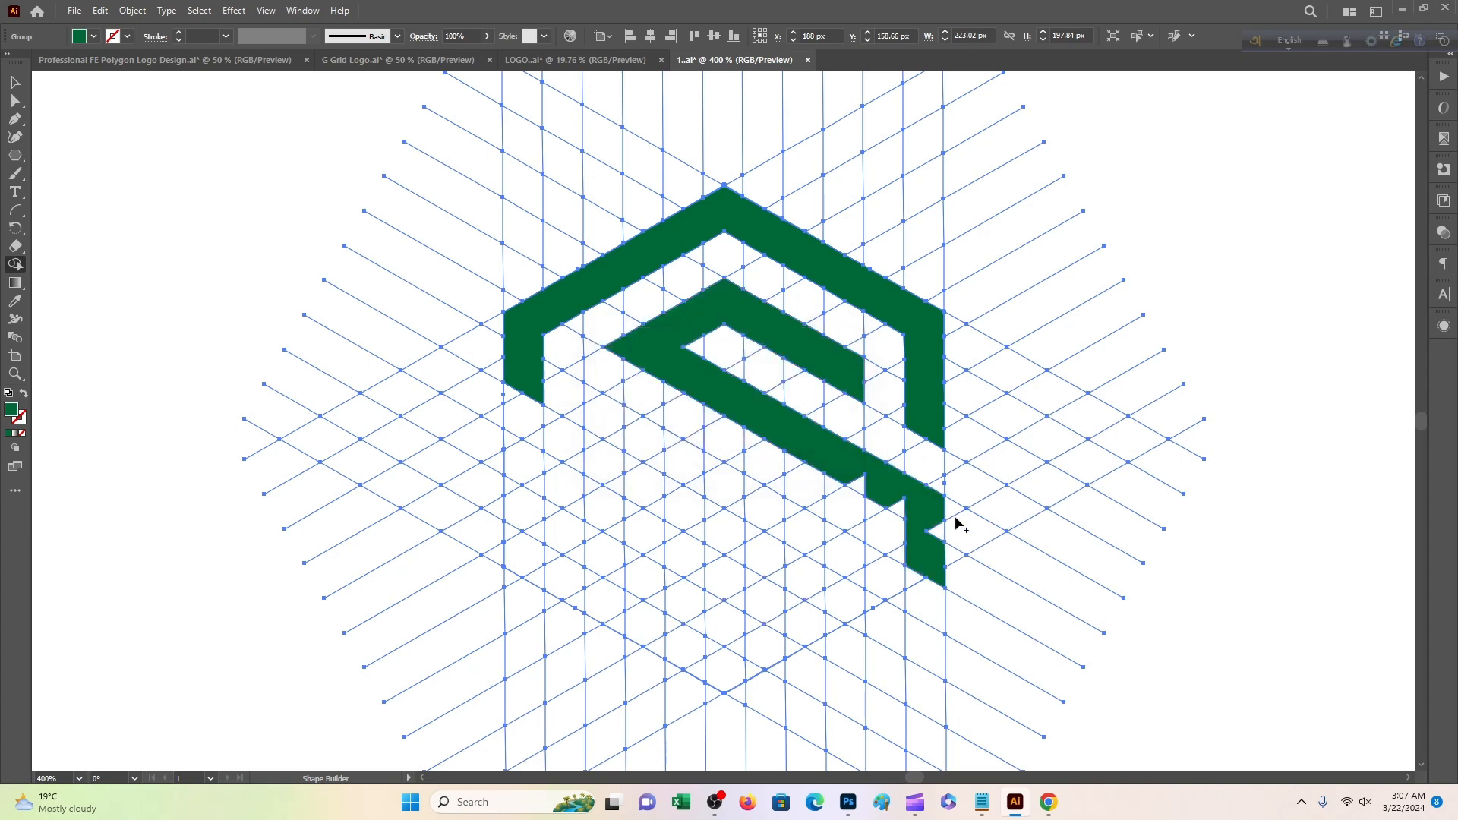
{"action": "key", "text": "ctrl+z"}
{"action": "mouse_move", "coordinate": [641, 357]}
{"action": "left_mouse_down"}
{"action": "mouse_move", "coordinate": [839, 456]}
{"action": "mouse_move", "coordinate": [803, 452]}
{"action": "mouse_move", "coordinate": [729, 408]}
{"action": "mouse_move", "coordinate": [916, 497]}
{"action": "mouse_move", "coordinate": [926, 517]}
{"action": "mouse_move", "coordinate": [917, 578]}
{"action": "mouse_move", "coordinate": [913, 521]}
{"action": "mouse_move", "coordinate": [903, 567]}
{"action": "mouse_move", "coordinate": [723, 673]}
{"action": "mouse_move", "coordinate": [916, 569]}
{"action": "left_mouse_up"}
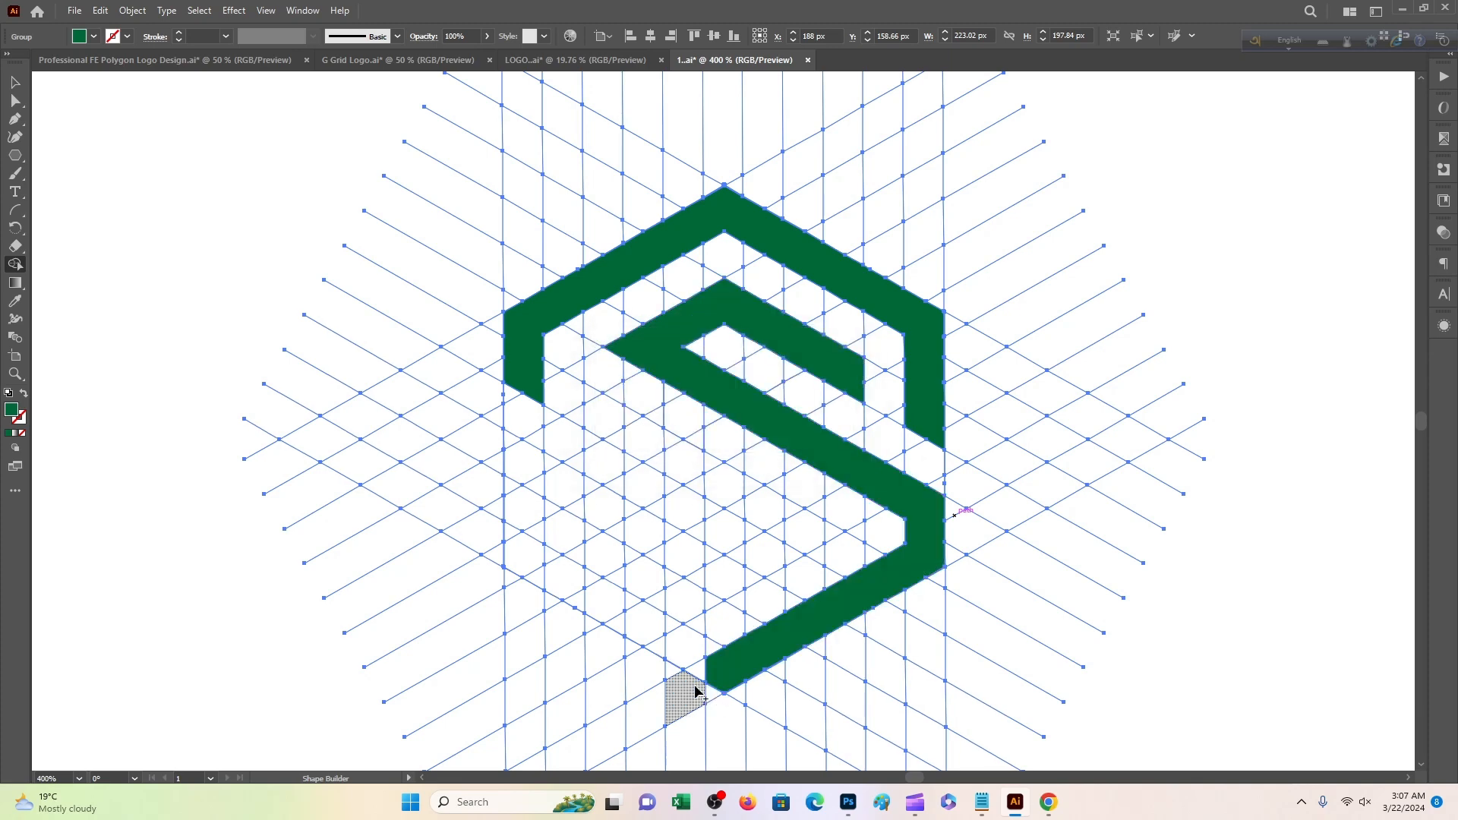
{"action": "mouse_move", "coordinate": [700, 688]}
{"action": "left_mouse_down"}
{"action": "mouse_move", "coordinate": [697, 649]}
{"action": "mouse_move", "coordinate": [532, 548]}
{"action": "mouse_move", "coordinate": [512, 440]}
{"action": "mouse_move", "coordinate": [531, 481]}
{"action": "mouse_move", "coordinate": [518, 542]}
{"action": "mouse_move", "coordinate": [574, 604]}
{"action": "mouse_move", "coordinate": [723, 680]}
{"action": "left_mouse_up"}
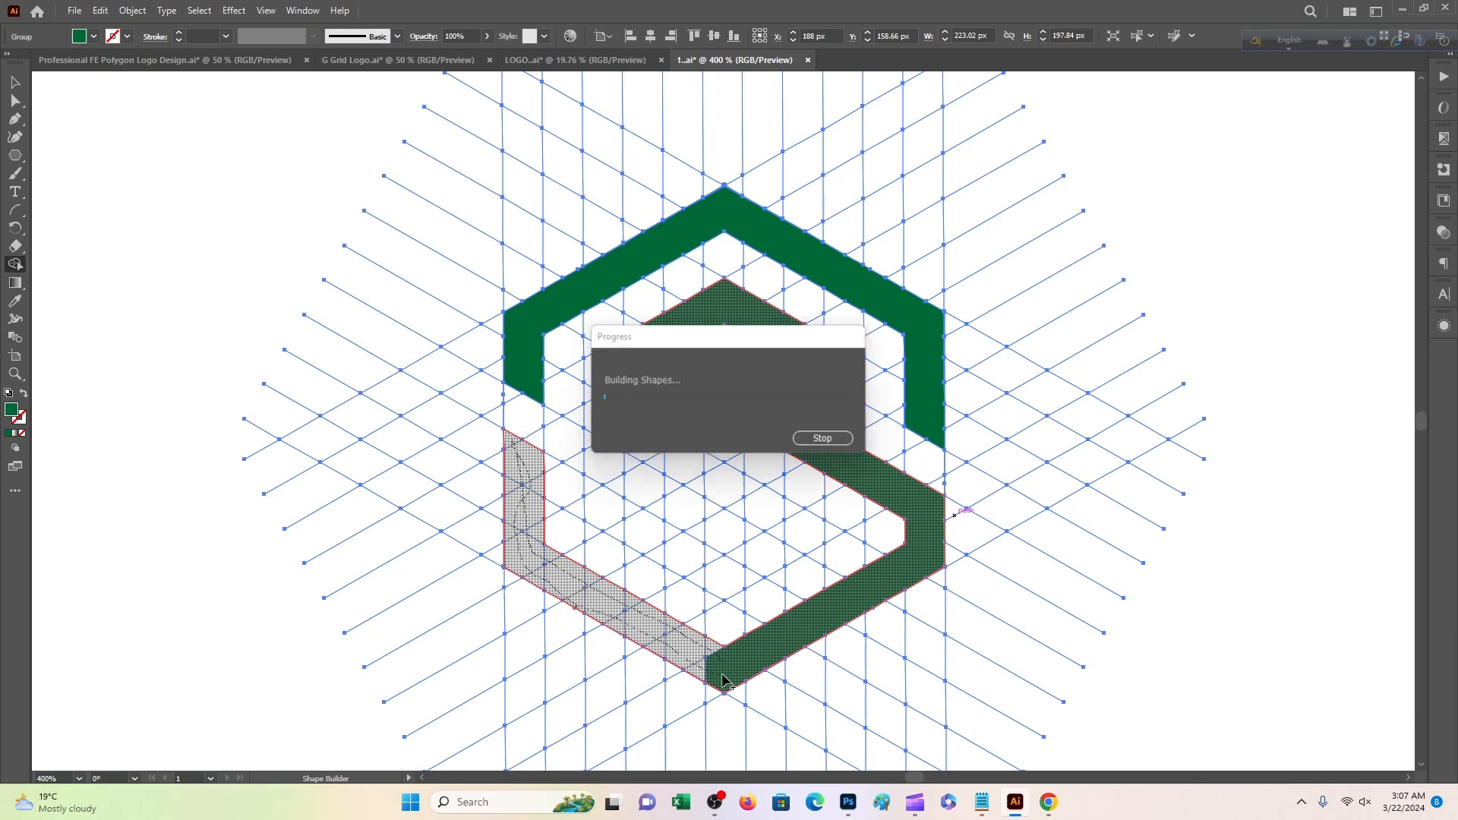
Merge cells into the inner lower hook and the second diagonal joining it to the upper band's left end
{"action": "mouse_move", "coordinate": [589, 488]}
{"action": "left_mouse_down"}
{"action": "mouse_move", "coordinate": [716, 577]}
{"action": "mouse_move", "coordinate": [622, 511]}
{"action": "left_mouse_up"}
{"action": "mouse_move", "coordinate": [735, 577]}
{"action": "left_mouse_down"}
{"action": "mouse_move", "coordinate": [821, 533]}
{"action": "mouse_move", "coordinate": [737, 583]}
{"action": "left_mouse_up"}
{"action": "mouse_move", "coordinate": [789, 501]}
{"action": "left_mouse_down"}
{"action": "mouse_move", "coordinate": [548, 379]}
{"action": "mouse_move", "coordinate": [792, 530]}
{"action": "left_mouse_up"}
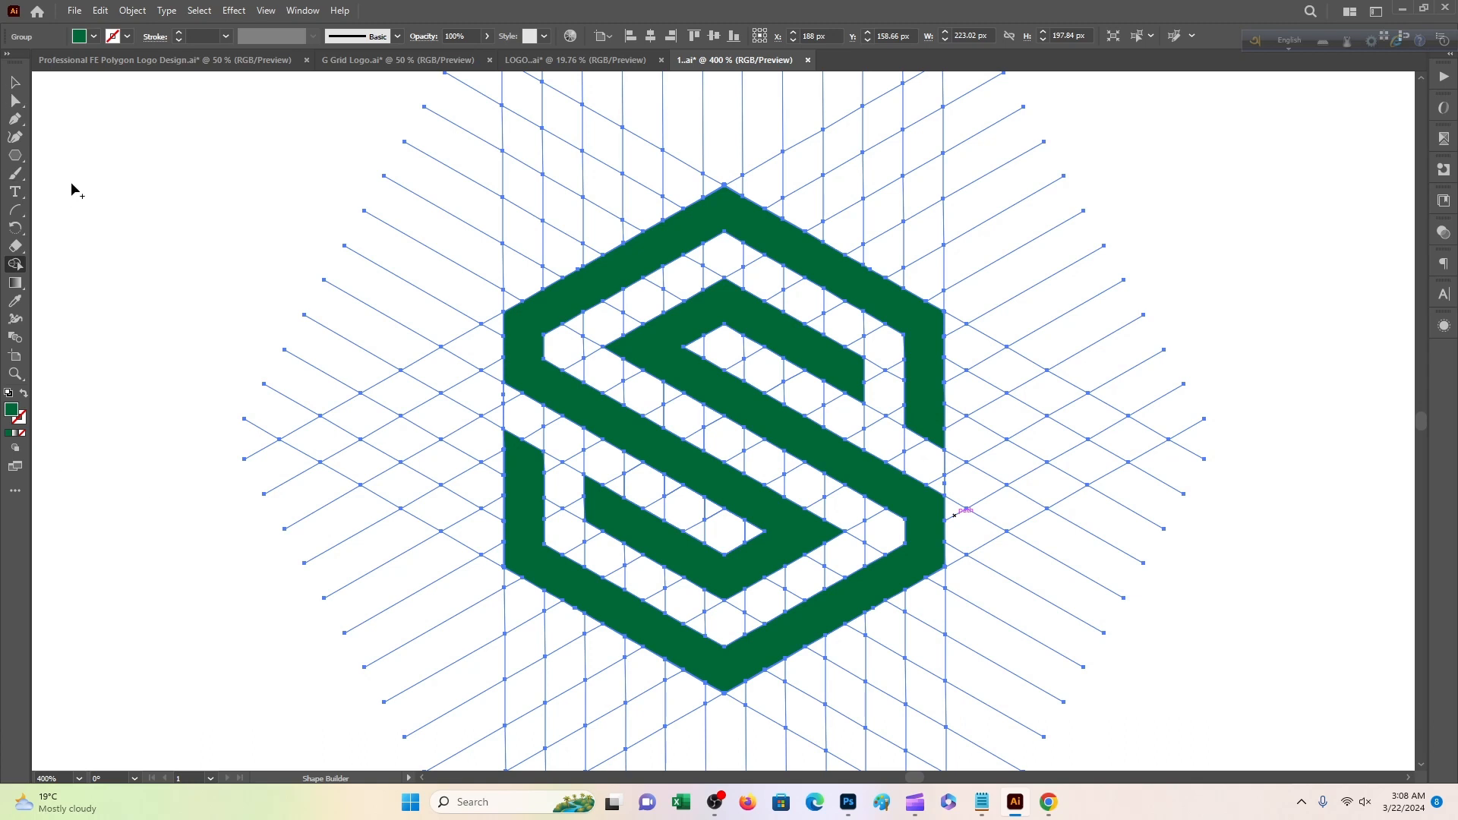
Select all unfilled grid pieces with the Magic Wand and delete them, leaving only the green S logo
{"action": "key", "text": "v"}
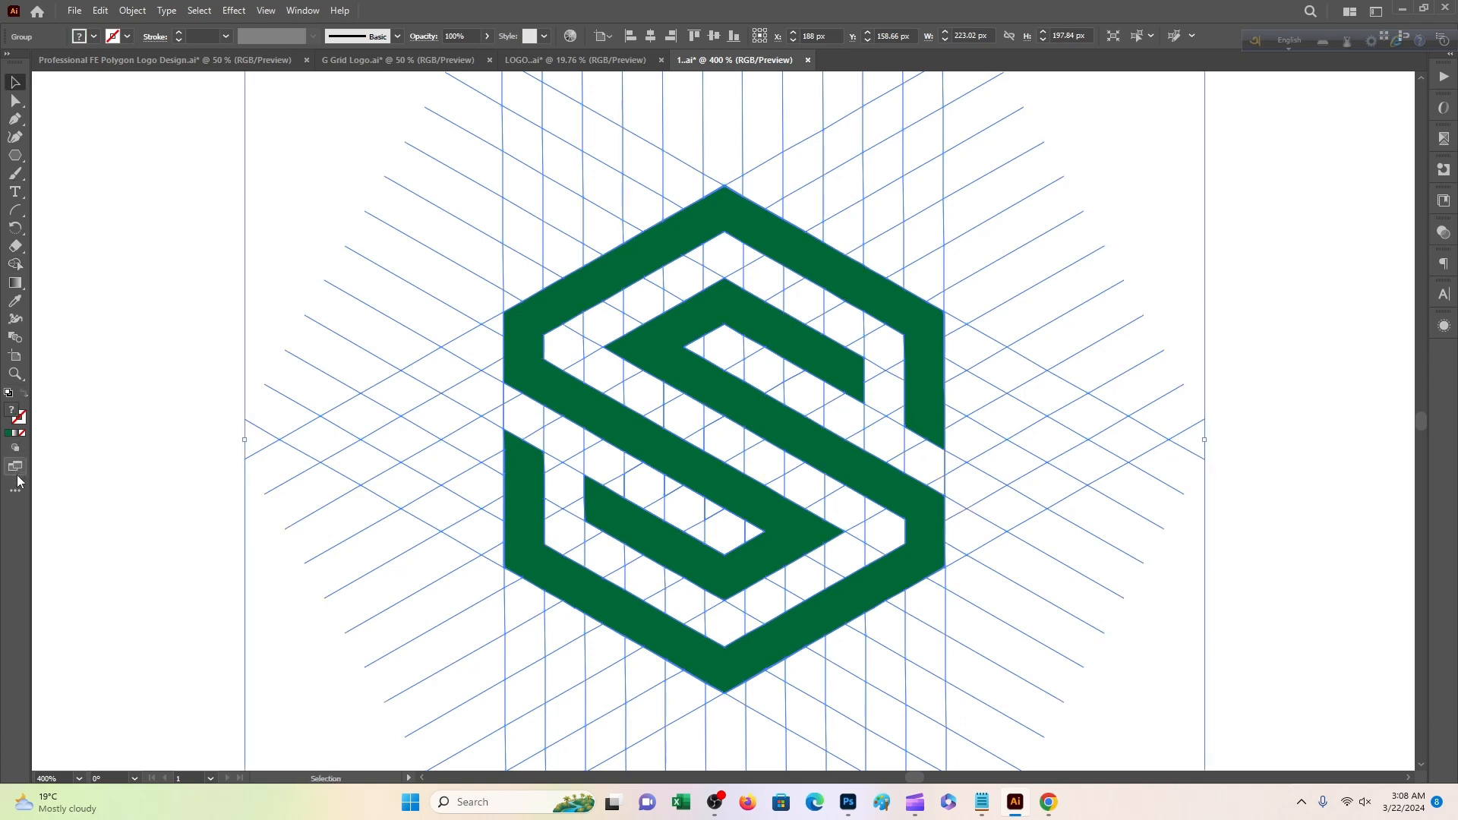
{"action": "left_click", "coordinate": [16, 491]}
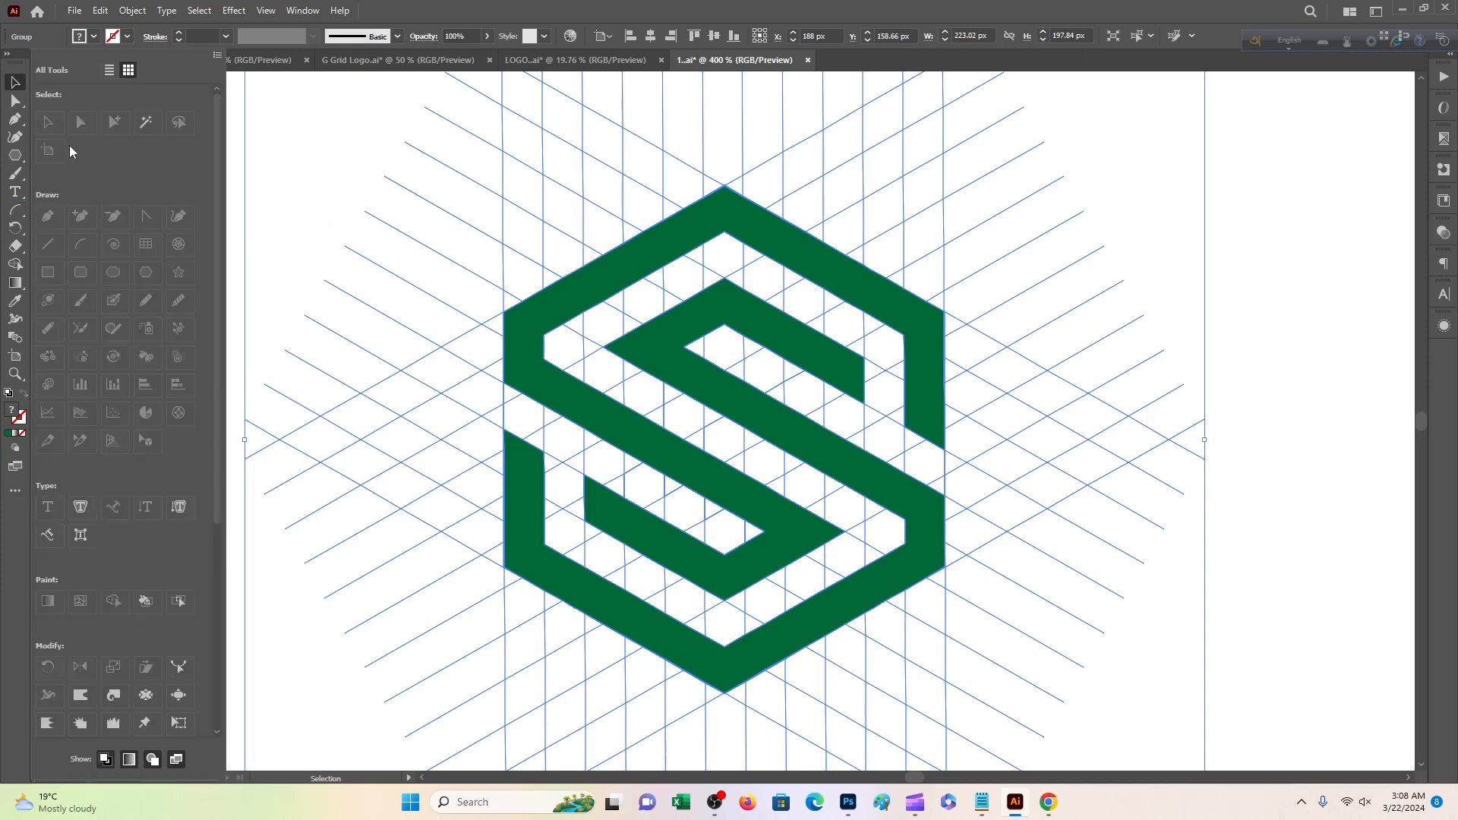
{"action": "left_click", "coordinate": [144, 124]}
{"action": "left_click", "coordinate": [589, 207]}
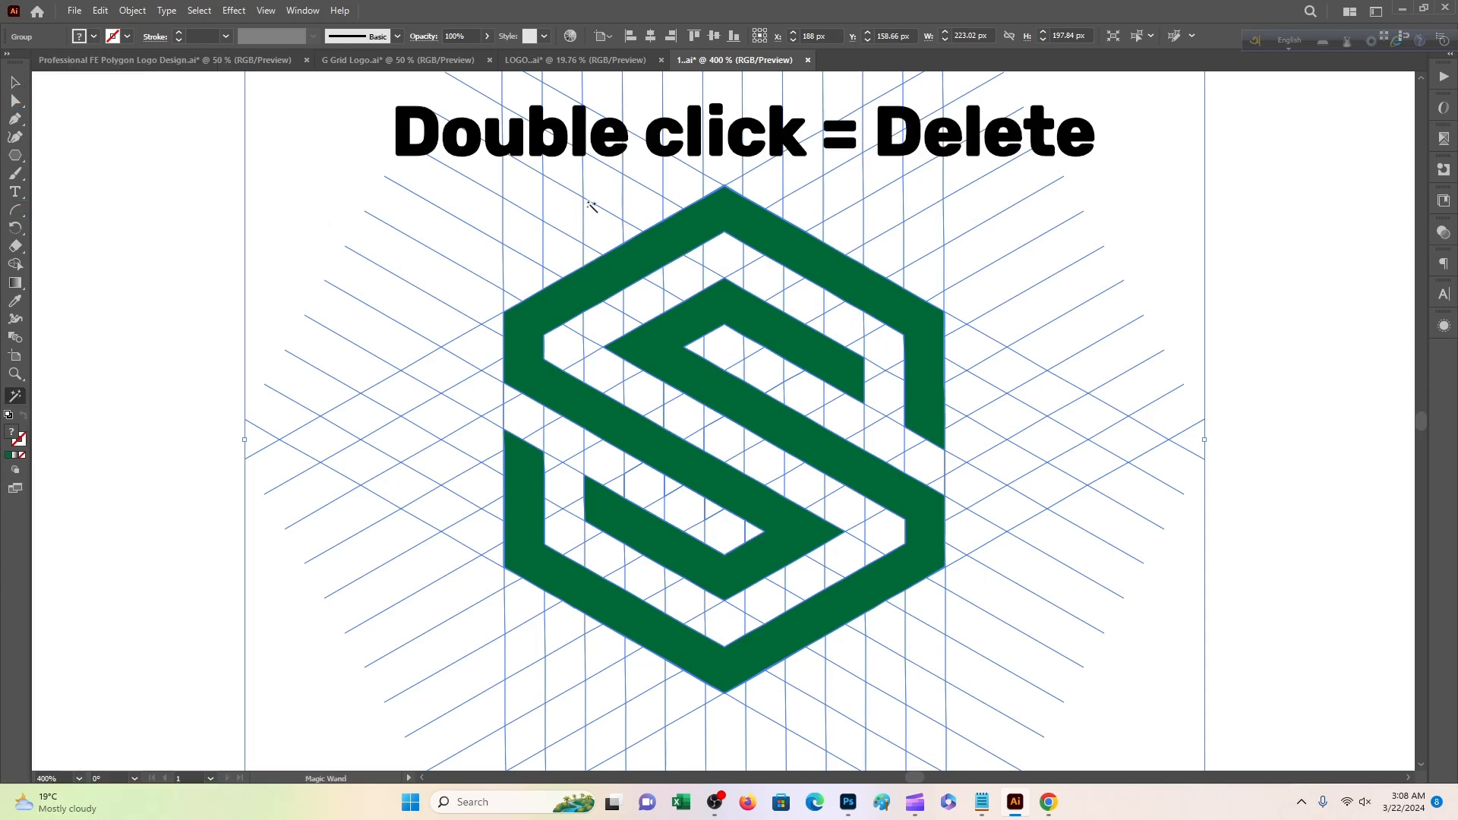
{"action": "left_click", "coordinate": [587, 203]}
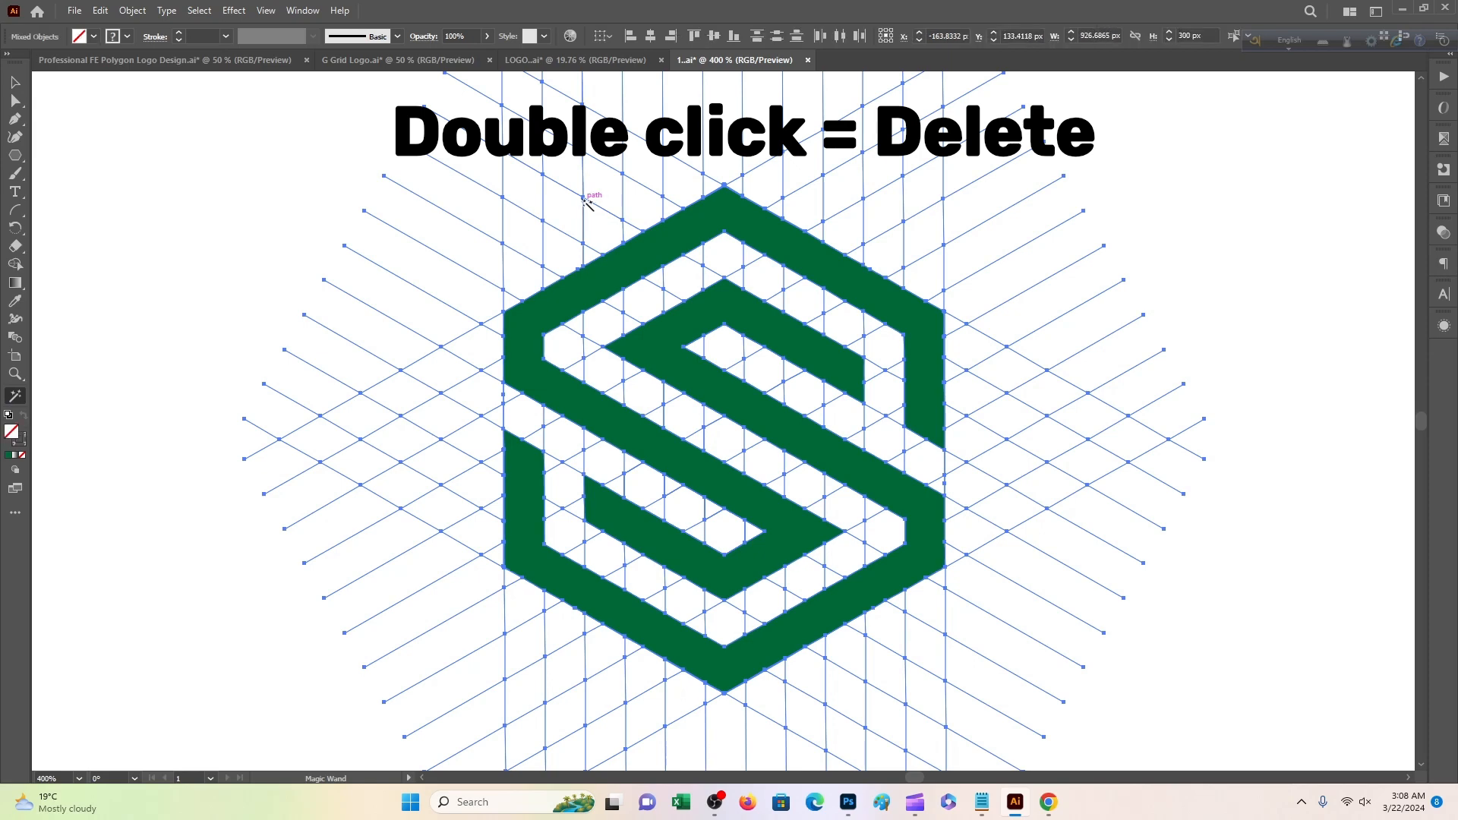
{"action": "key", "text": "Delete"}
Apply the green-to-yellow gradient swatch to the S logo with the Eyedropper
{"action": "key", "text": "i"}
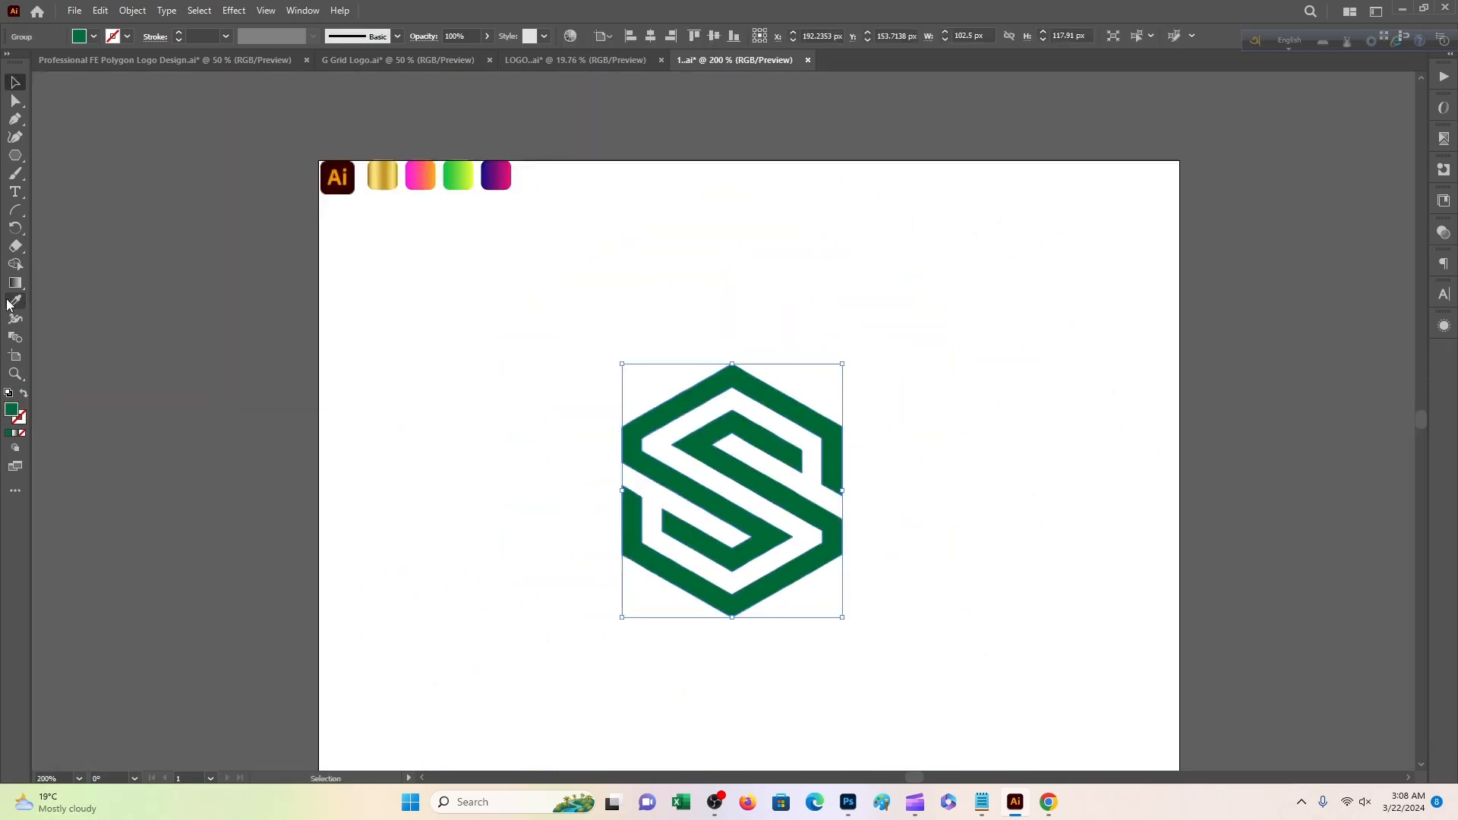
{"action": "left_click", "coordinate": [456, 174]}
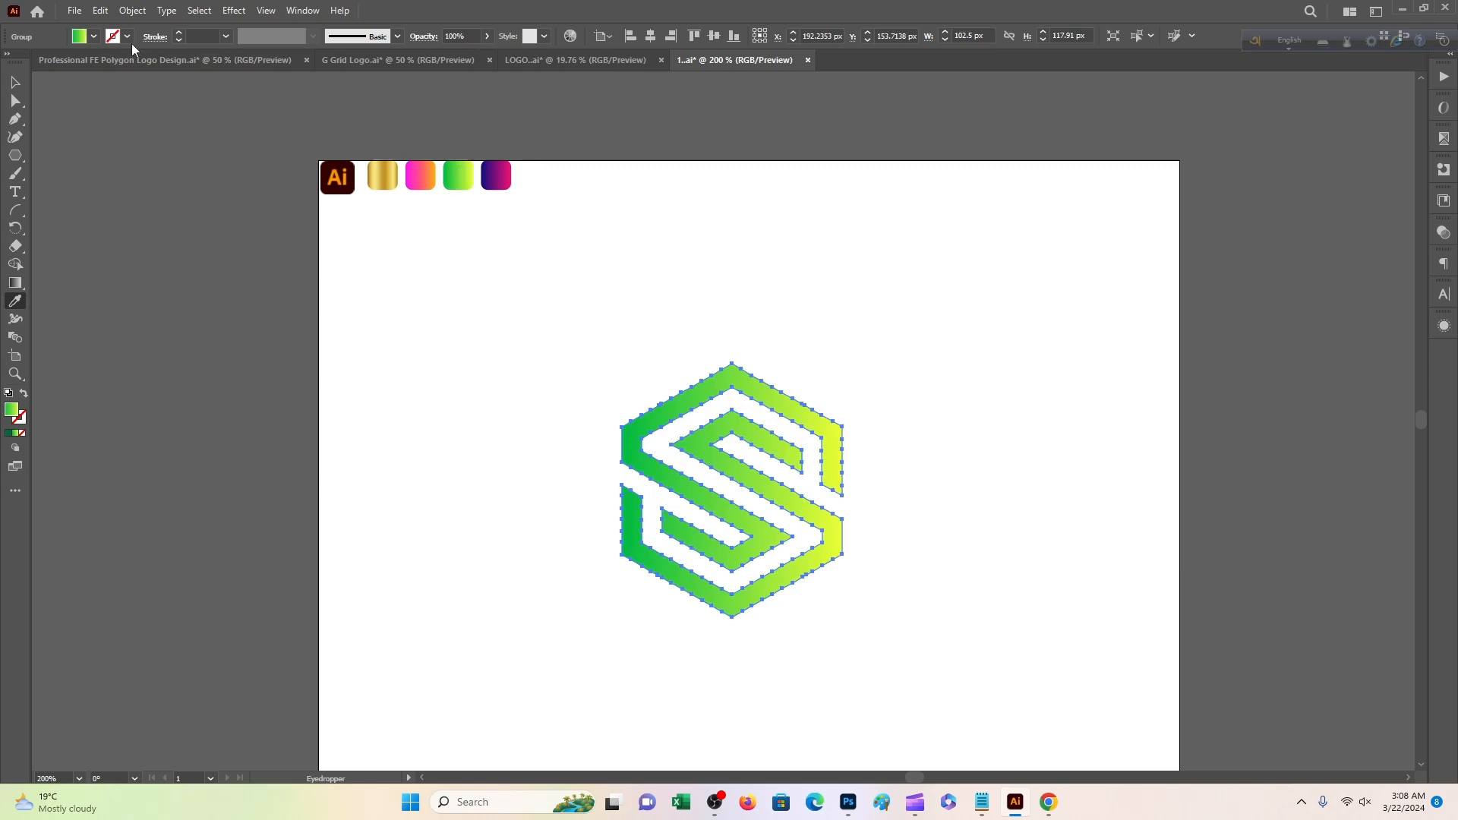
{"action": "key", "text": "v"}
{"action": "left_click", "coordinate": [201, 219]}
Move the S logo to the left side of the artboard, below the swatches
{"action": "scroll", "coordinate": [610, 349], "scroll_direction": "down", "scroll_amount": 8}
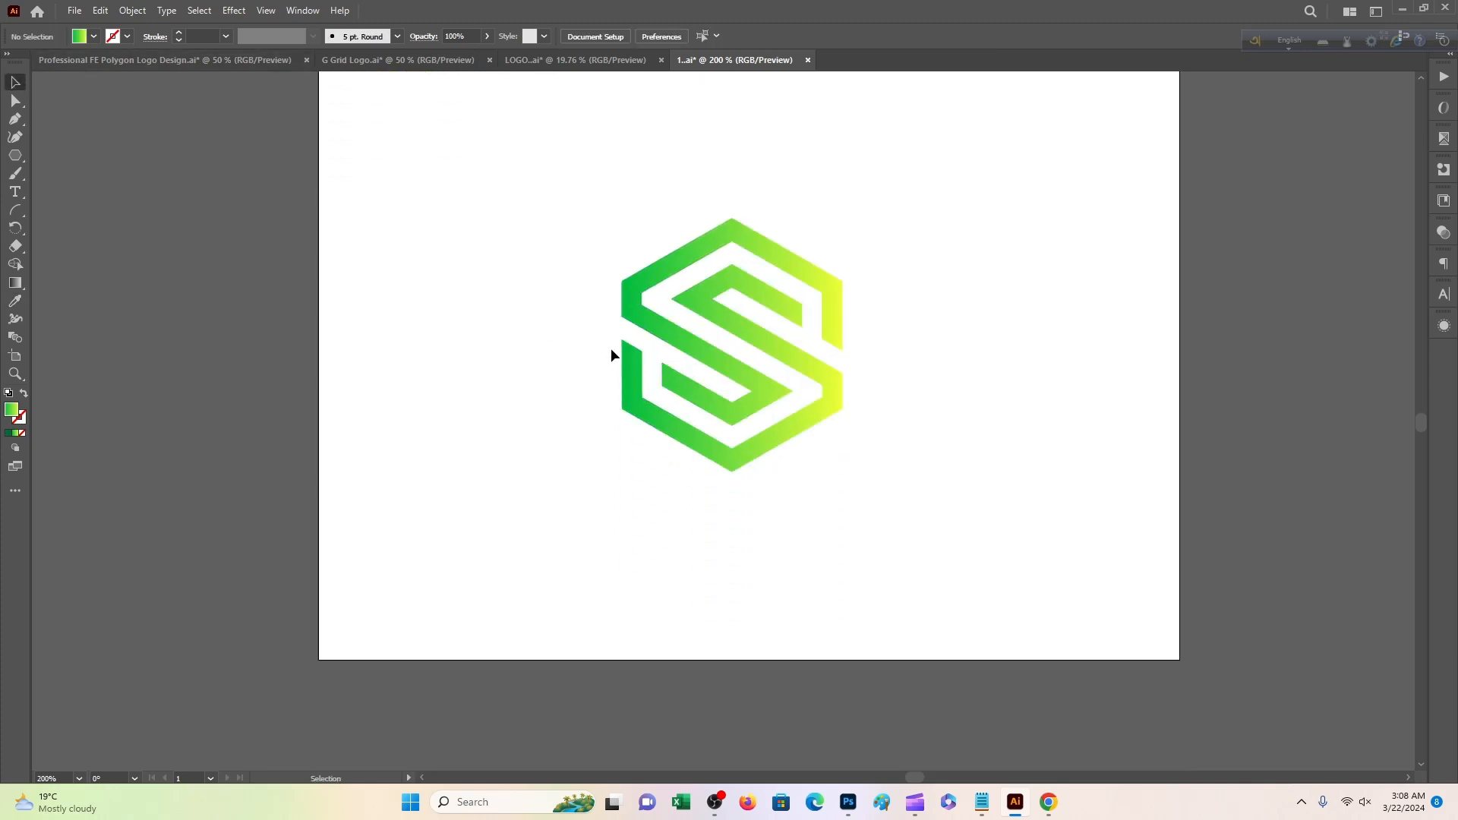
{"action": "scroll", "coordinate": [706, 344], "scroll_direction": "up", "scroll_amount": 3}
{"action": "left_click_drag", "start_coordinate": [767, 354], "coordinate": [758, 319]}
{"action": "scroll", "coordinate": [786, 325], "scroll_direction": "up", "scroll_amount": 1}
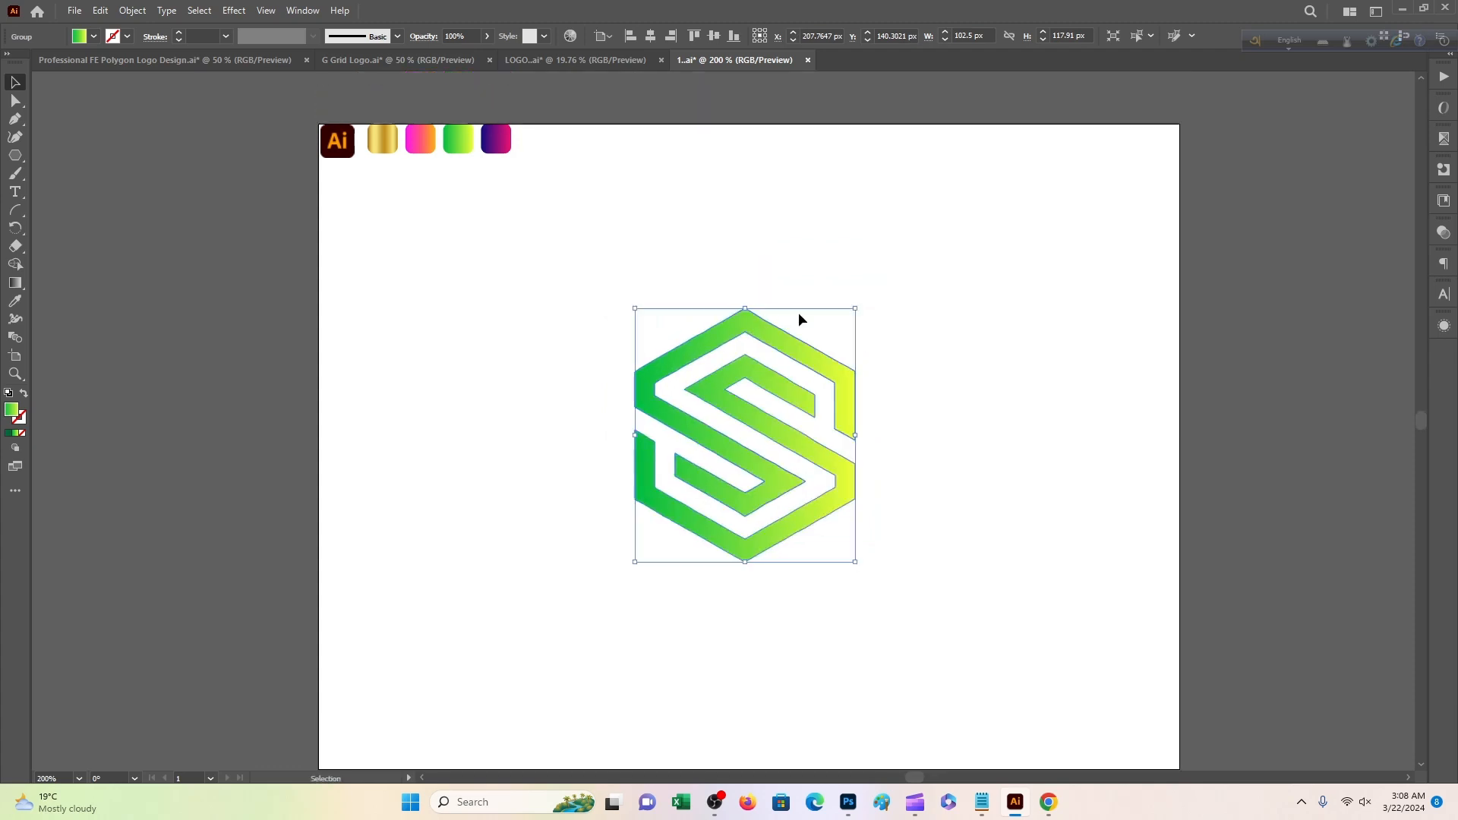
{"action": "scroll", "coordinate": [843, 312], "scroll_direction": "down", "scroll_amount": 1}
{"action": "left_click", "coordinate": [1006, 323]}
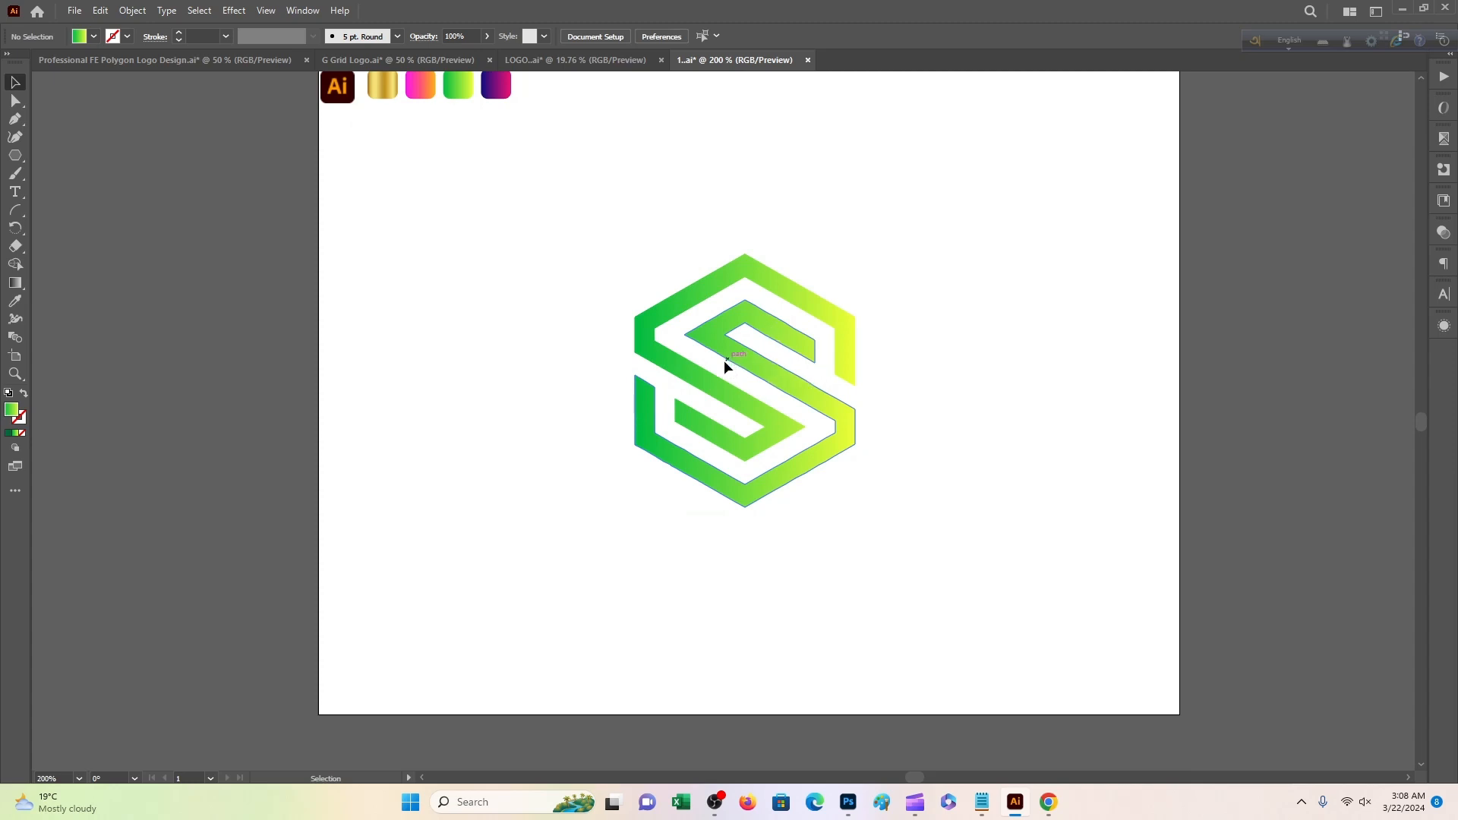
{"action": "left_click_drag", "start_coordinate": [663, 349], "coordinate": [364, 321]}
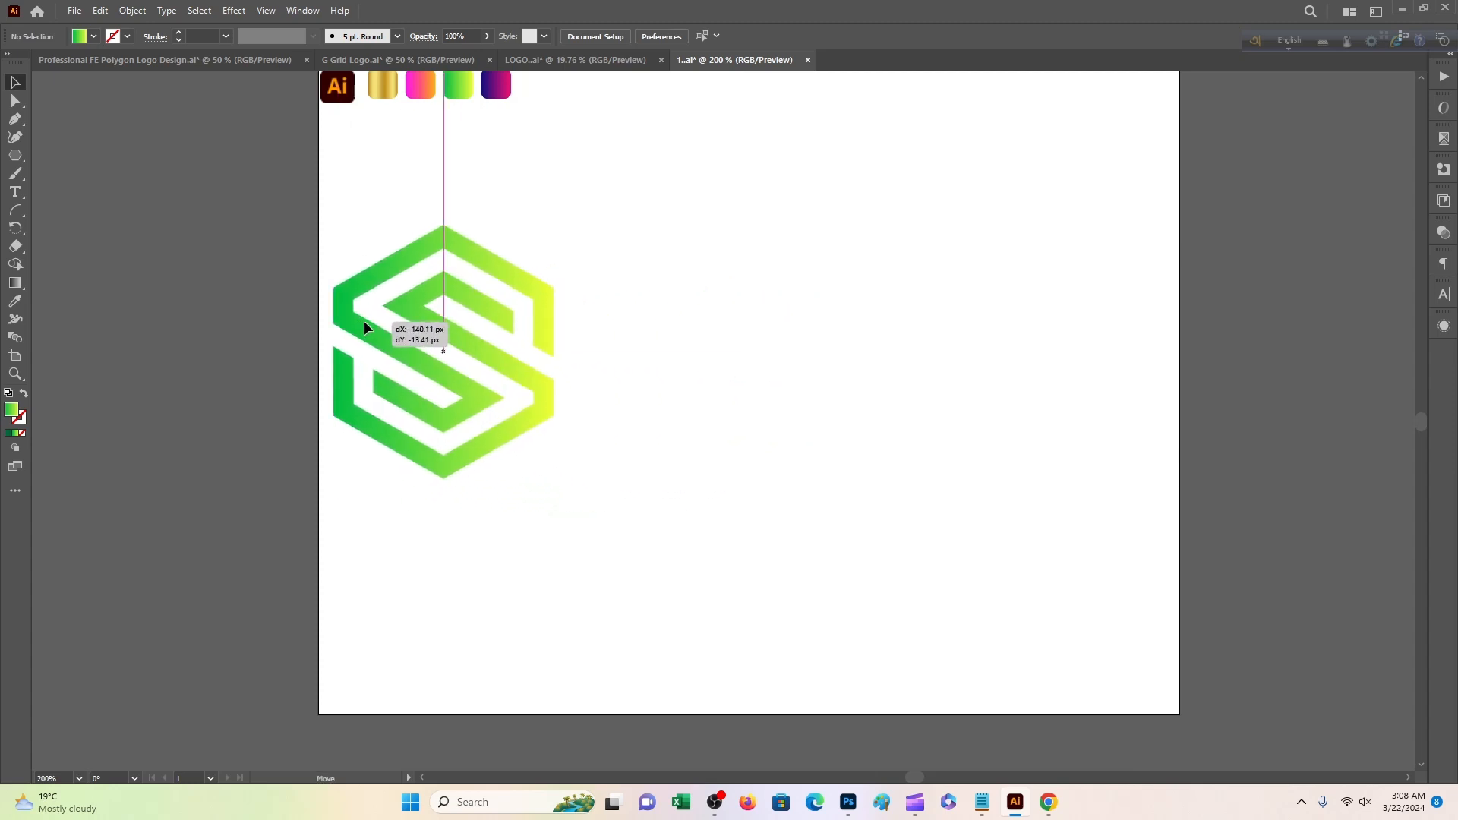
Copy the S logo, paste it in front, and move the copy to the middle of the artboard
{"action": "right_click", "coordinate": [372, 330]}
{"action": "left_click", "coordinate": [429, 360]}
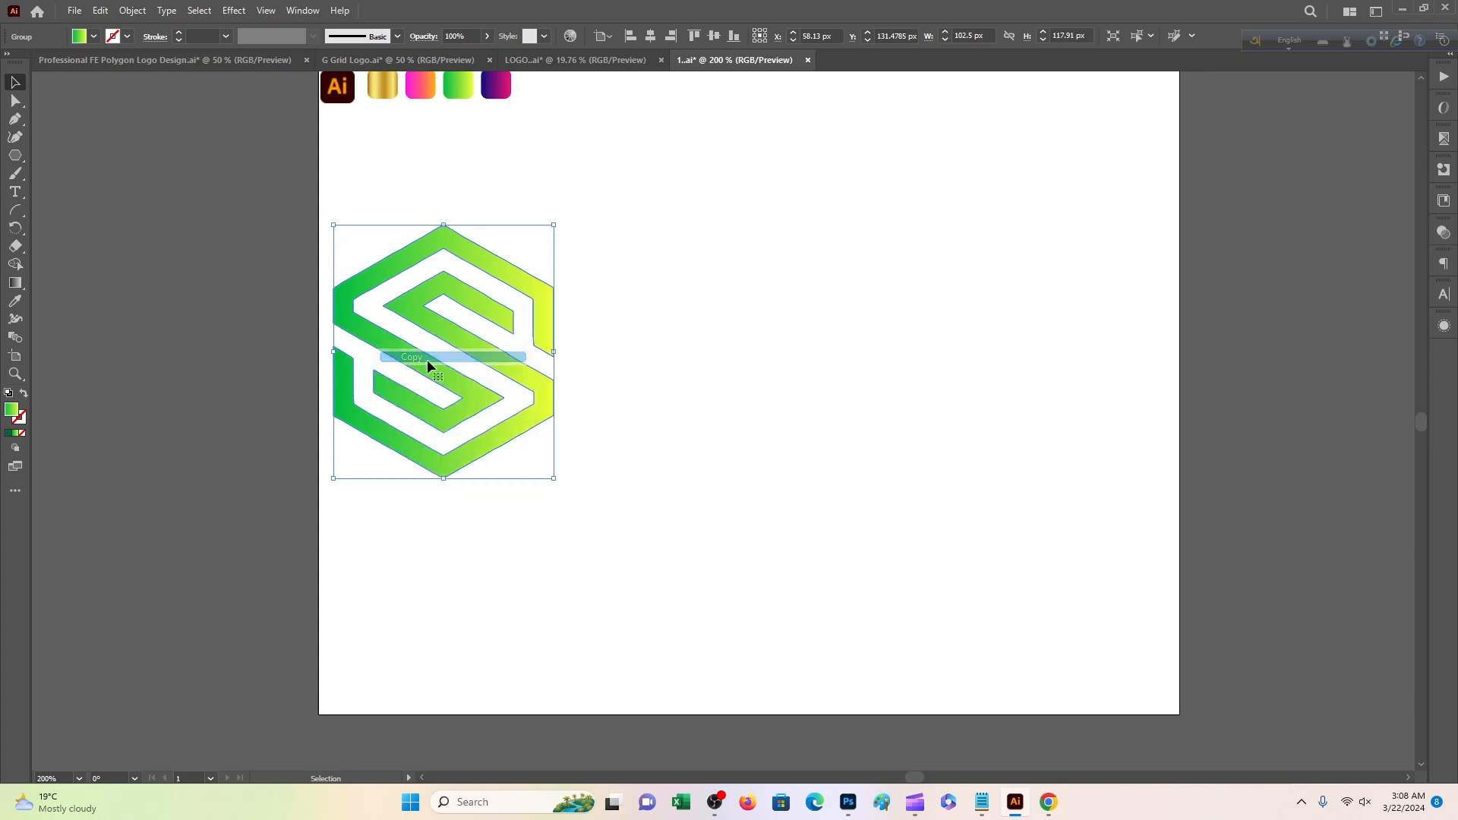
{"action": "right_click", "coordinate": [428, 361]}
{"action": "mouse_move", "coordinate": [486, 424]}
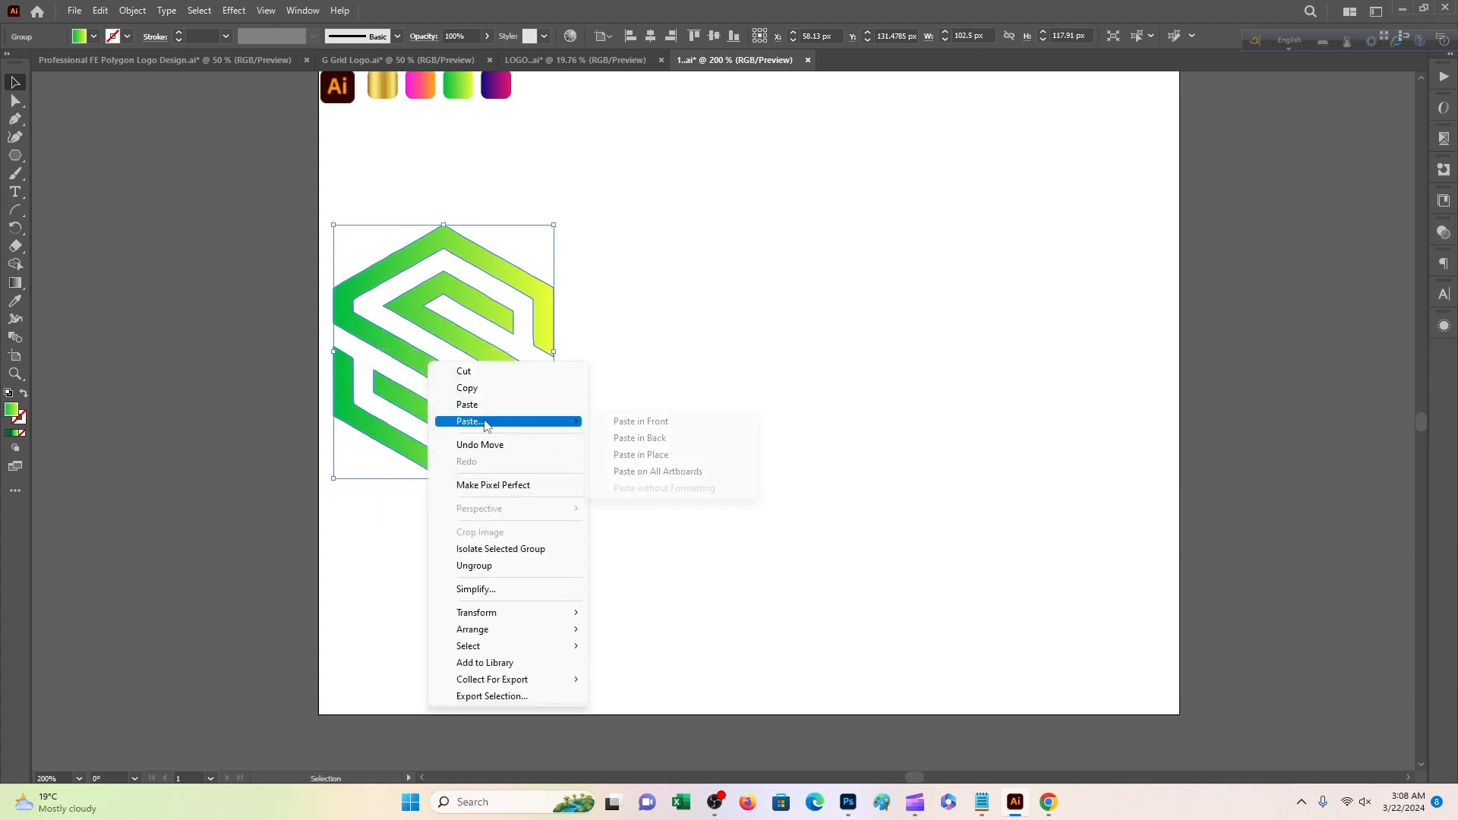
{"action": "left_click", "coordinate": [658, 425]}
{"action": "left_click_drag", "start_coordinate": [514, 358], "coordinate": [735, 360]}
Paste another logo copy in front and place it at the right end of the row
{"action": "right_click", "coordinate": [734, 360]}
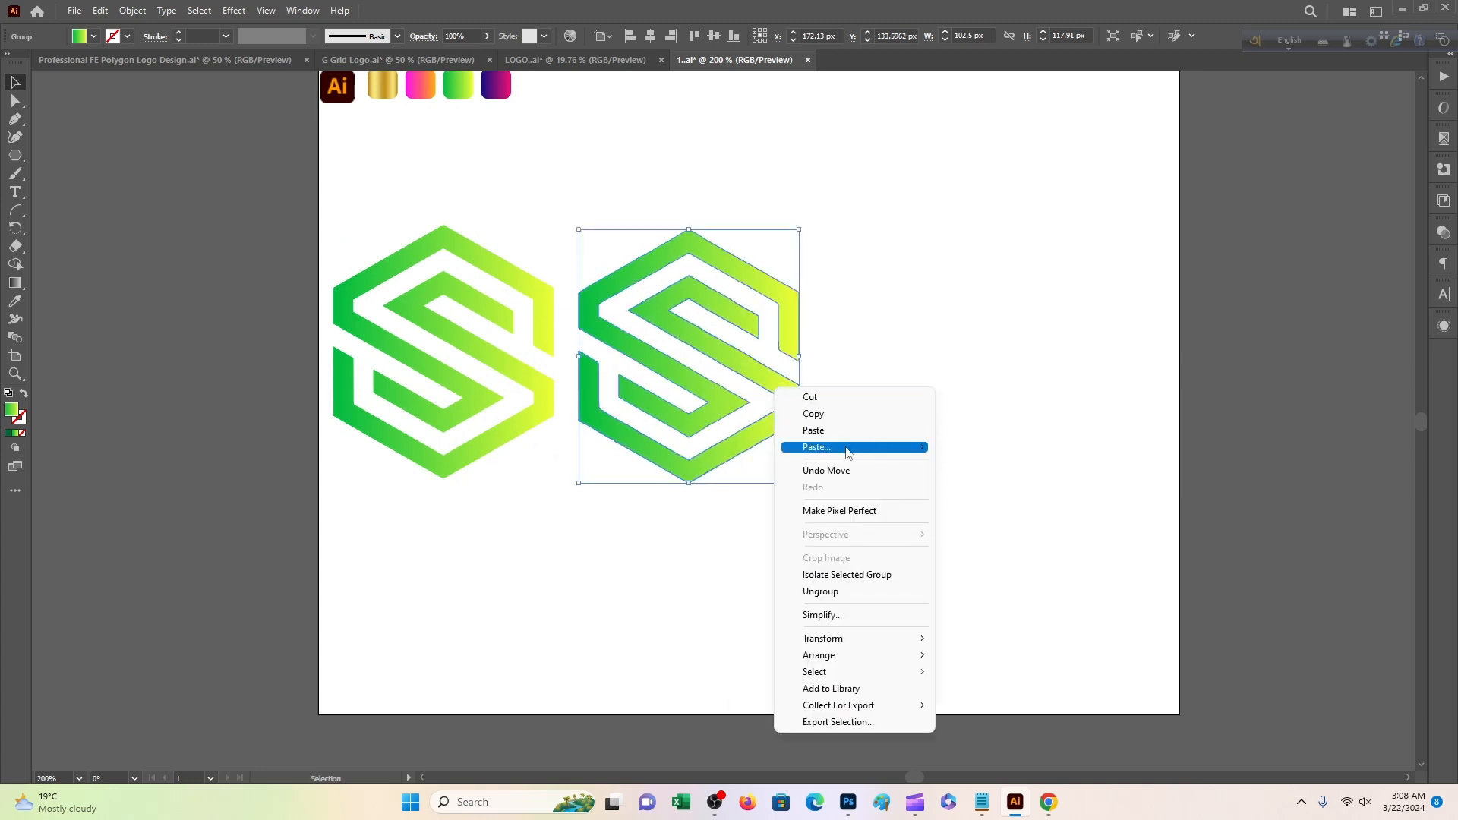
{"action": "mouse_move", "coordinate": [918, 448]}
{"action": "left_click", "coordinate": [966, 448]}
{"action": "left_click_drag", "start_coordinate": [744, 374], "coordinate": [987, 369]}
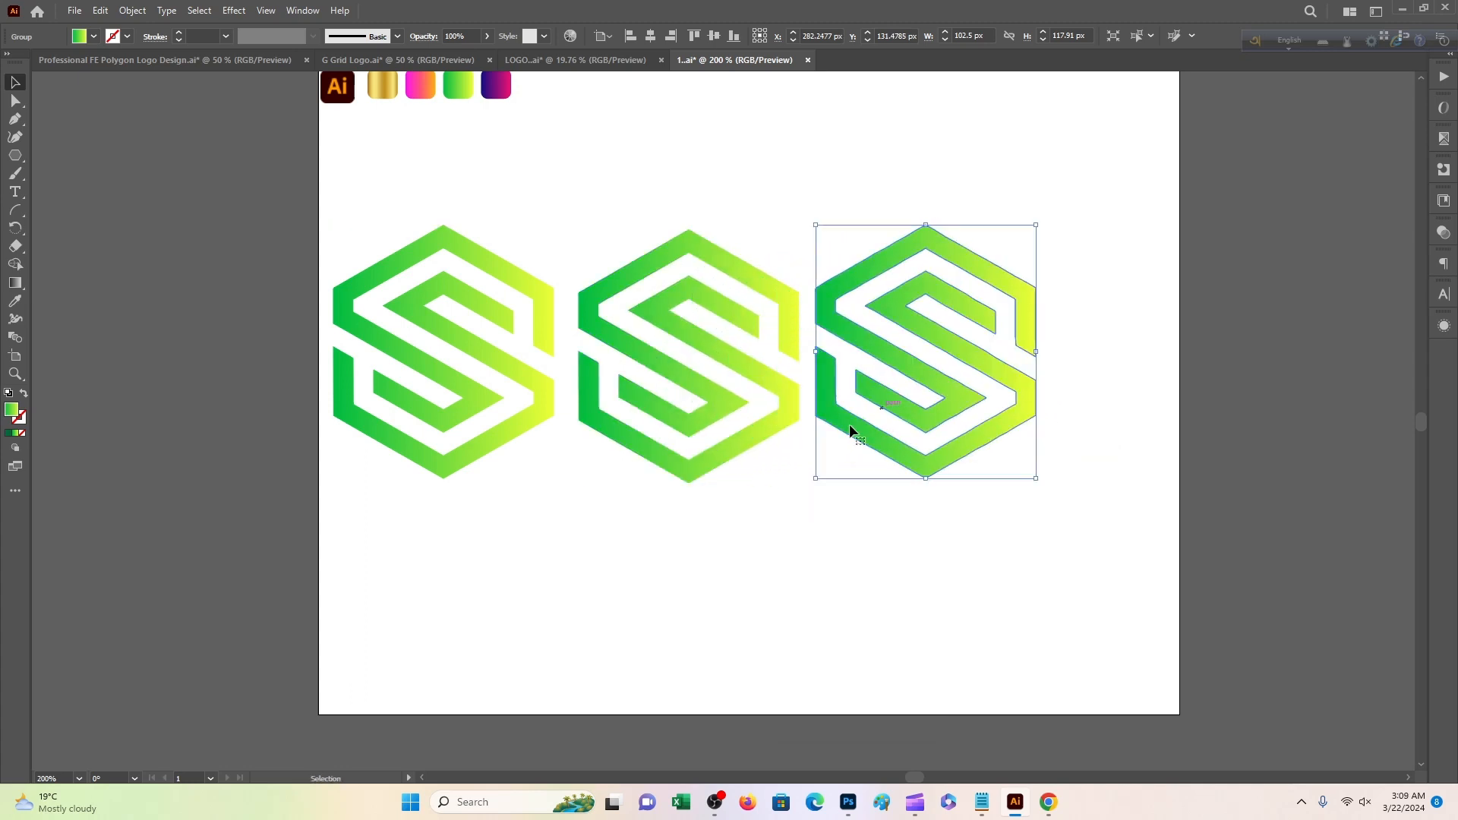
{"action": "left_click", "coordinate": [758, 515]}
Move all three logos together down to the lower part of the artboard
{"action": "left_click_drag", "start_coordinate": [412, 184], "coordinate": [1150, 462]}
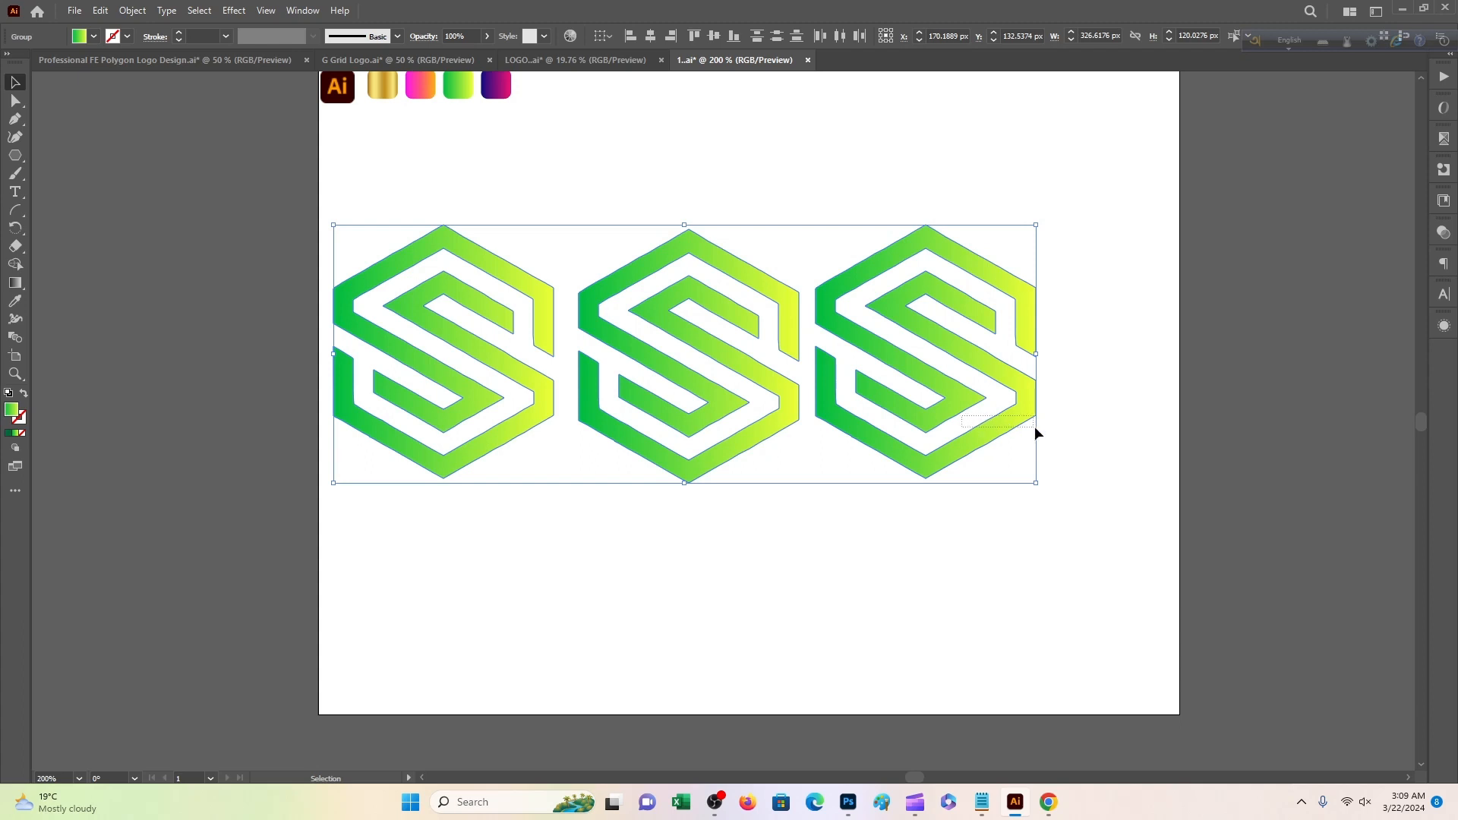
{"action": "left_click", "coordinate": [962, 401]}
{"action": "left_click", "coordinate": [563, 189]}
{"action": "left_click_drag", "start_coordinate": [429, 176], "coordinate": [922, 549]}
{"action": "right_click", "coordinate": [813, 486]}
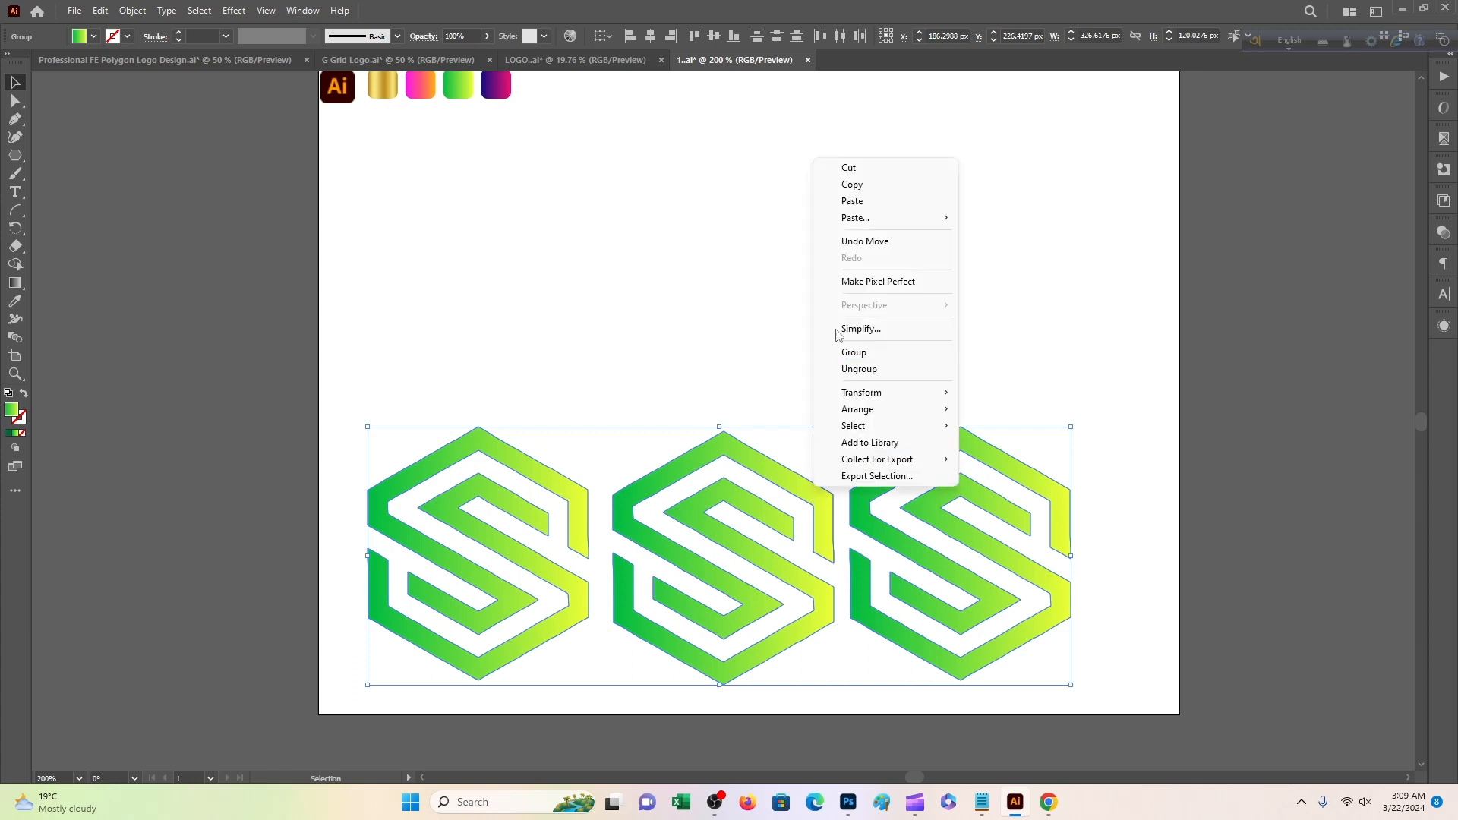
{"action": "left_click", "coordinate": [658, 226]}
Shift the right and middle logos farther right to widen the spacing of the row
{"action": "left_click_drag", "start_coordinate": [471, 296], "coordinate": [1018, 546]}
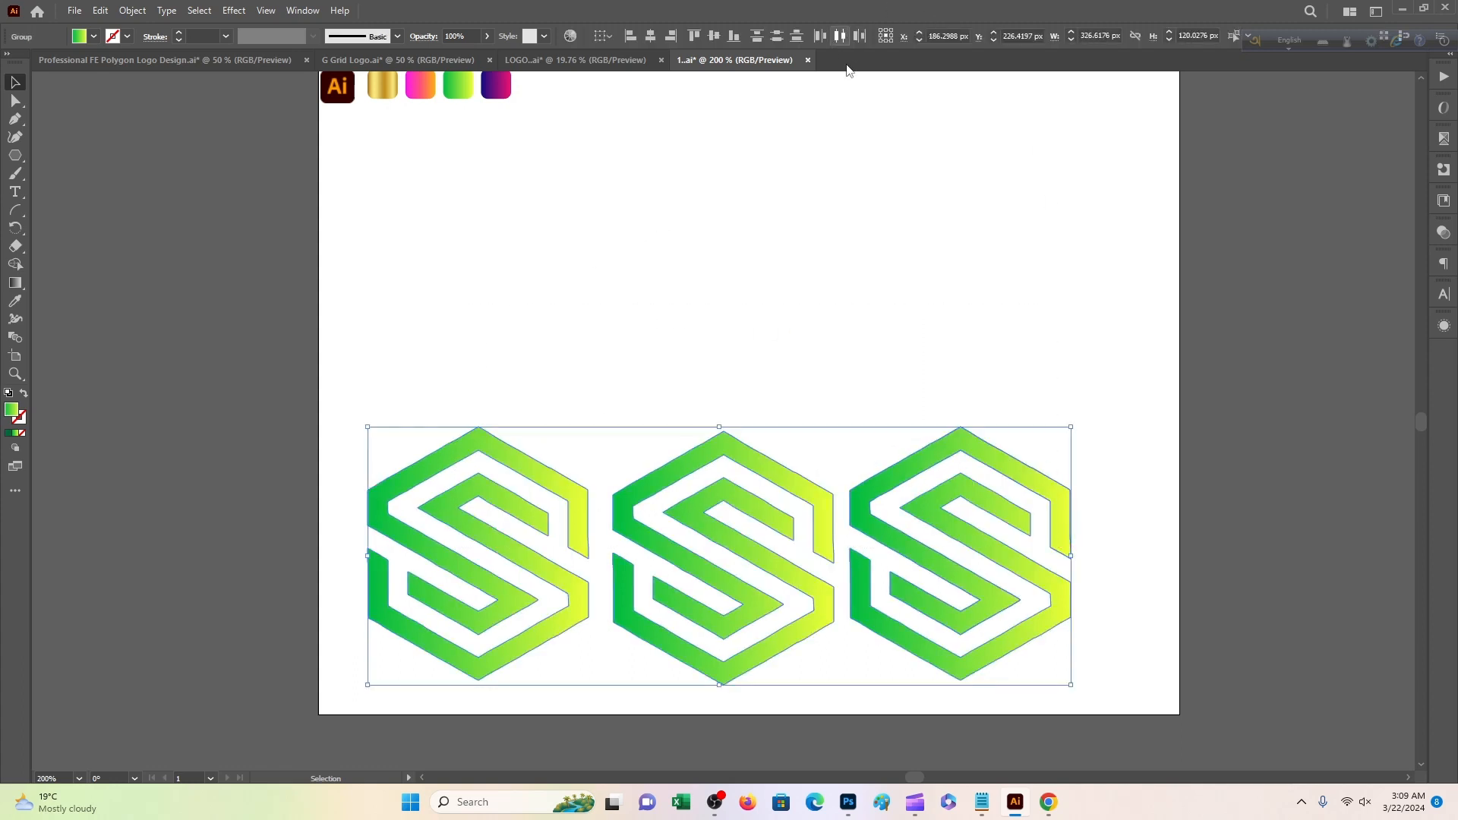
{"action": "left_click", "coordinate": [964, 426]}
{"action": "left_click_drag", "start_coordinate": [970, 504], "coordinate": [1025, 511]}
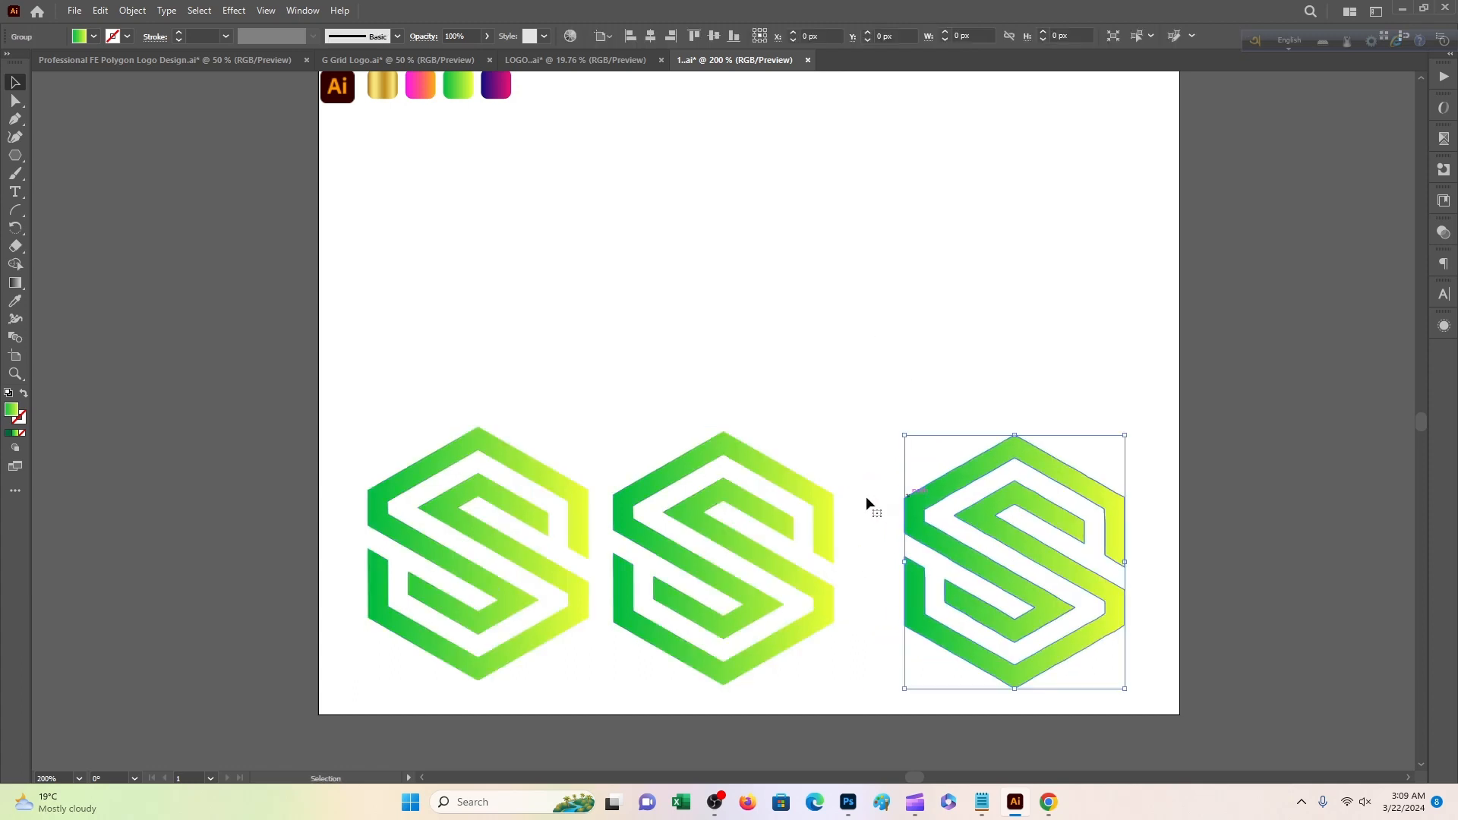
{"action": "left_click_drag", "start_coordinate": [825, 504], "coordinate": [853, 504]}
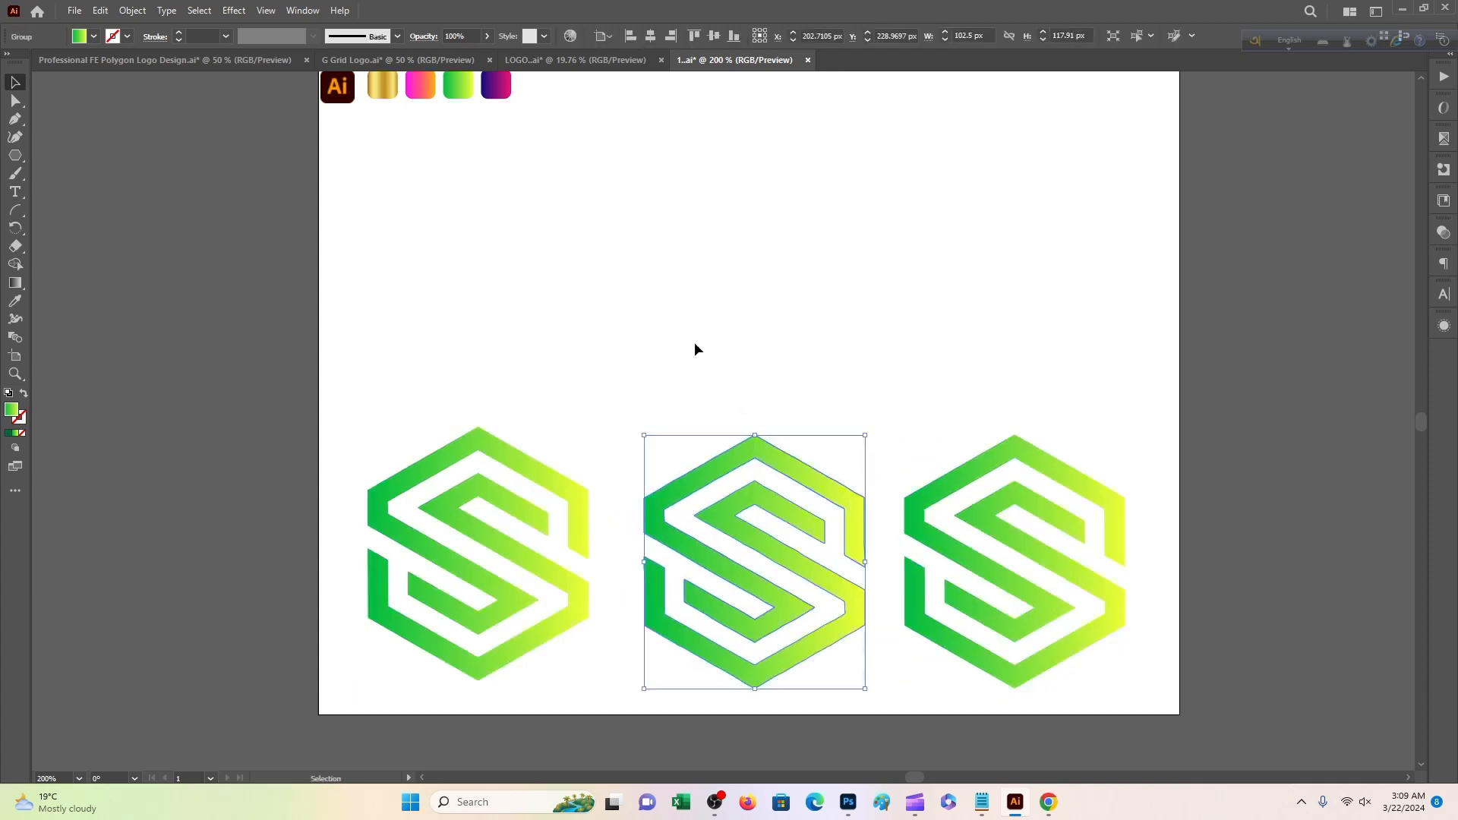
Distribute the three logos evenly by their horizontal centres and align their top edges
{"action": "left_click_drag", "start_coordinate": [456, 358], "coordinate": [416, 393]}
{"action": "left_click_drag", "start_coordinate": [511, 425], "coordinate": [1130, 483]}
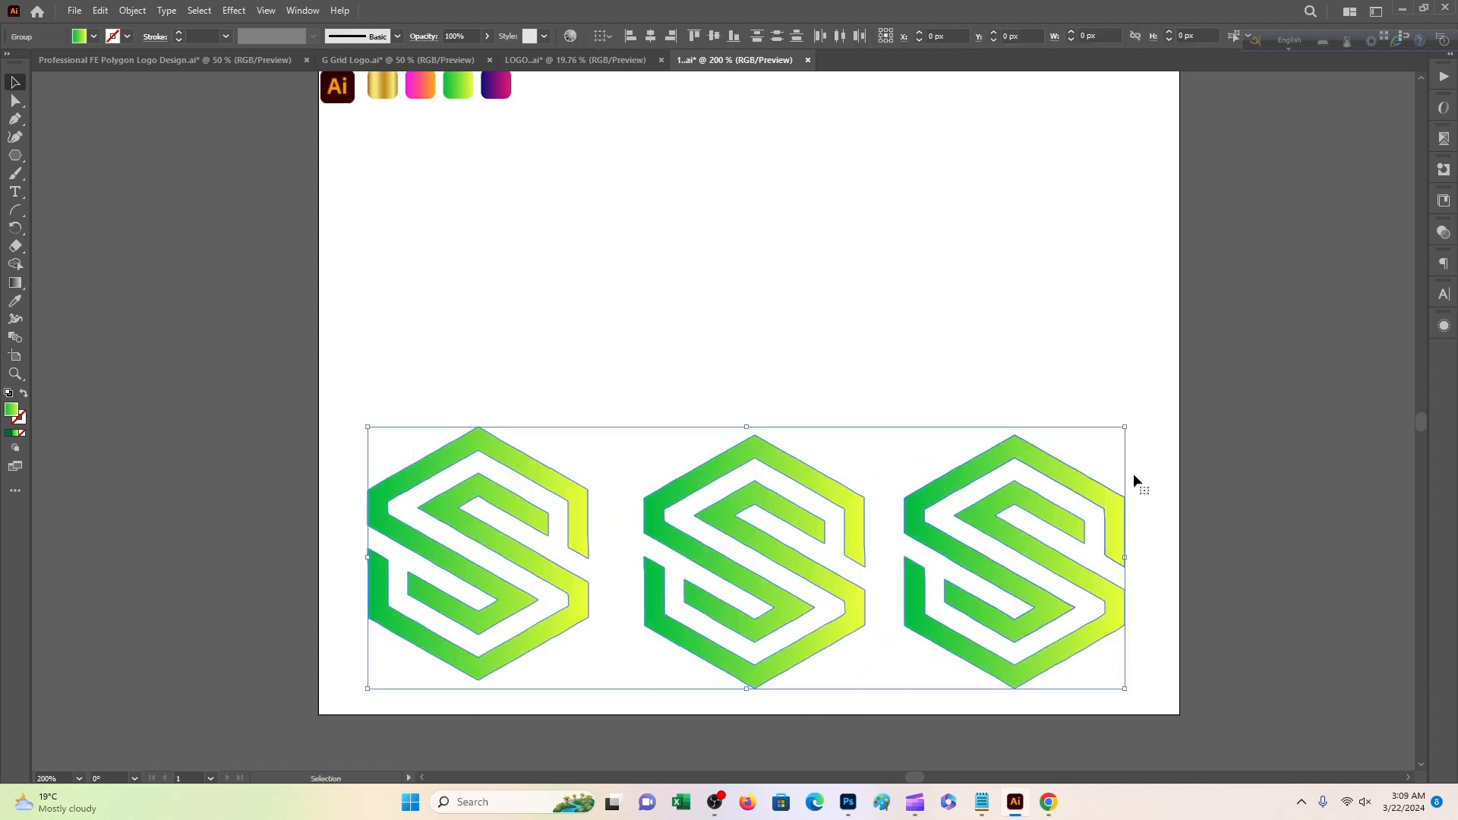
{"action": "left_click", "coordinate": [840, 38]}
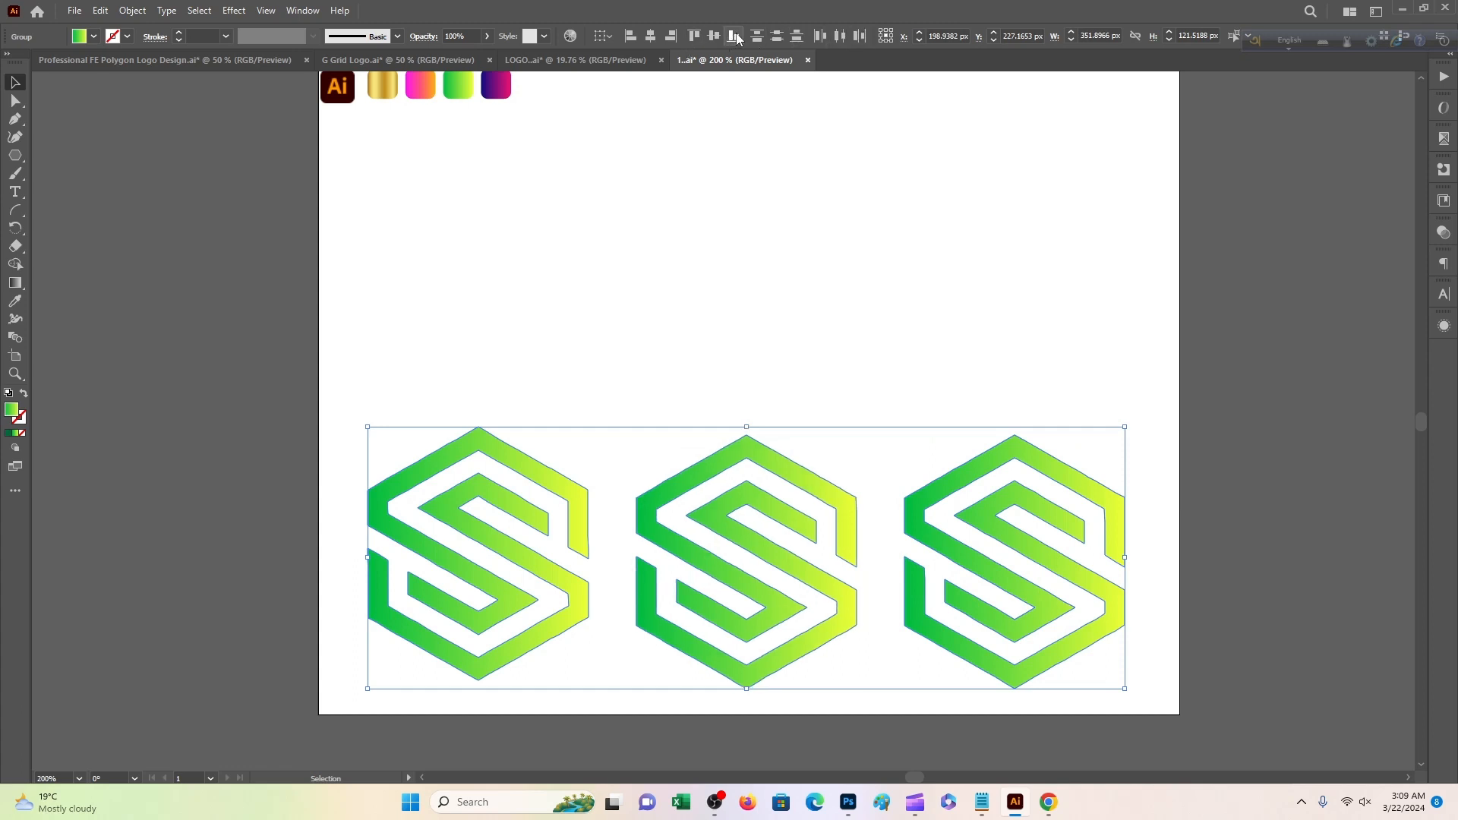
{"action": "left_click", "coordinate": [696, 36]}
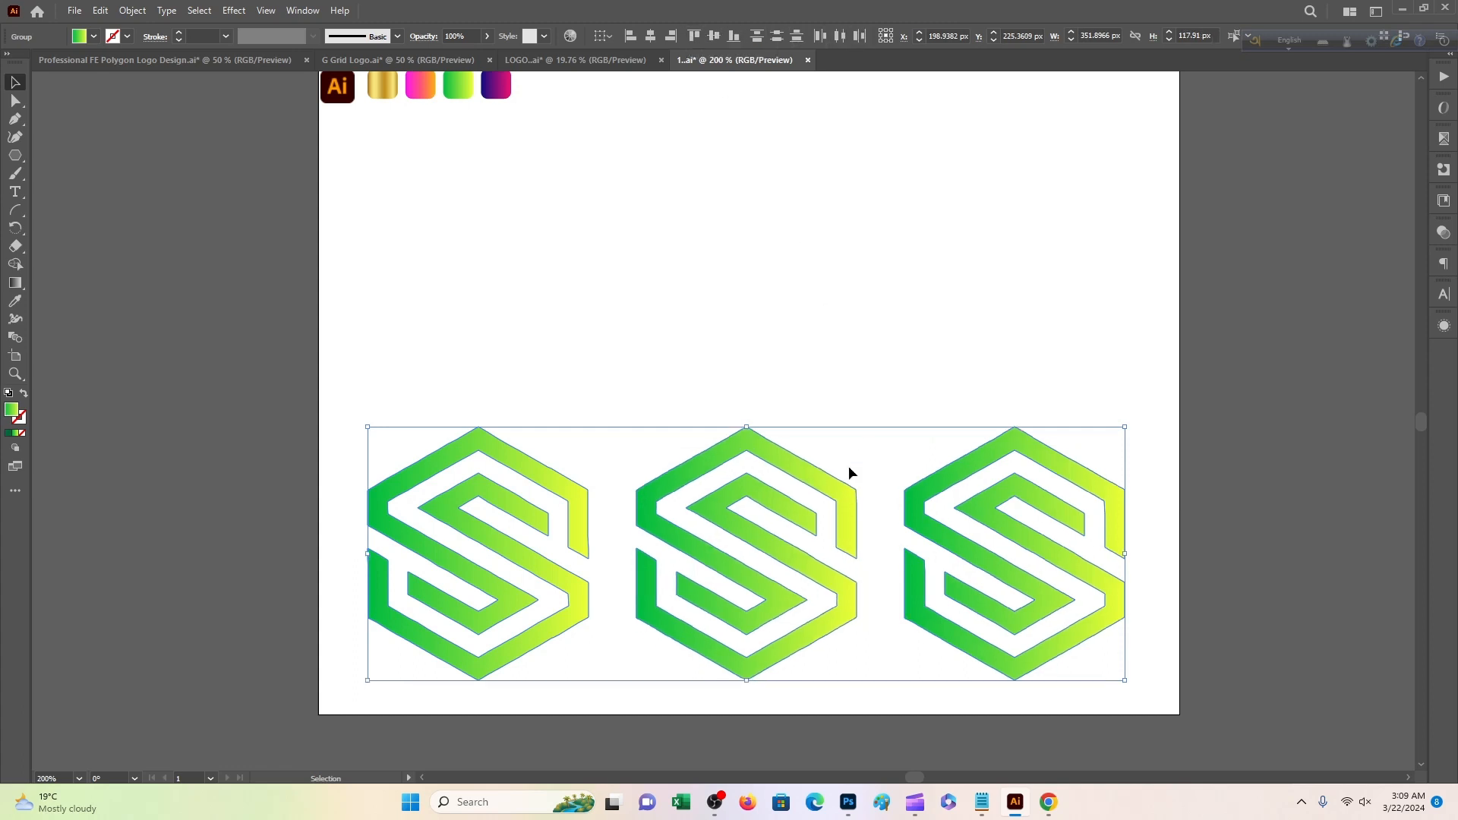
Copy the row of three logos, paste it in front, and move the copy to the artboard's upper half as a second row
{"action": "right_click", "coordinate": [806, 469]}
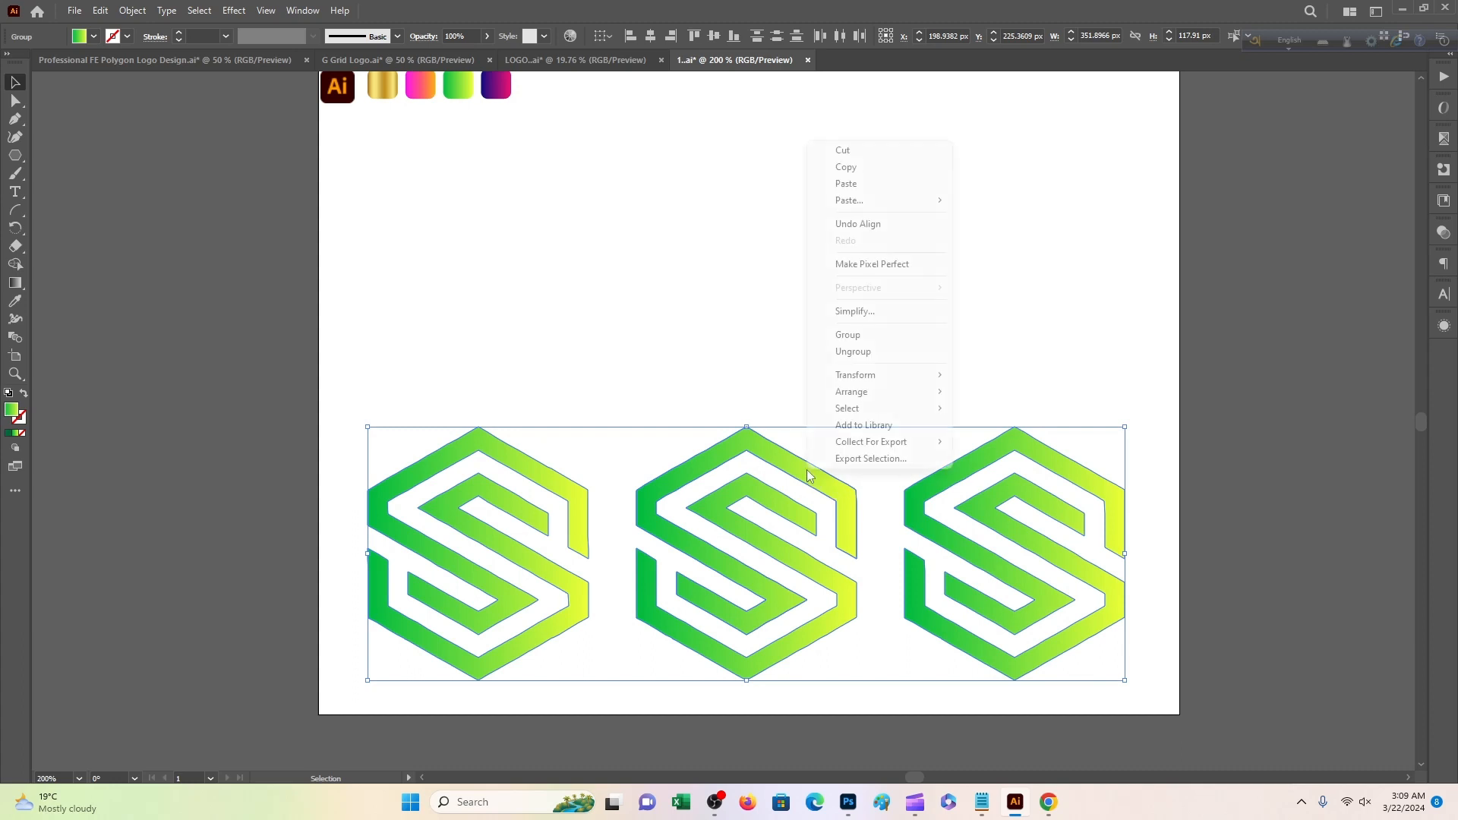
{"action": "left_click", "coordinate": [849, 167]}
{"action": "right_click", "coordinate": [800, 411]}
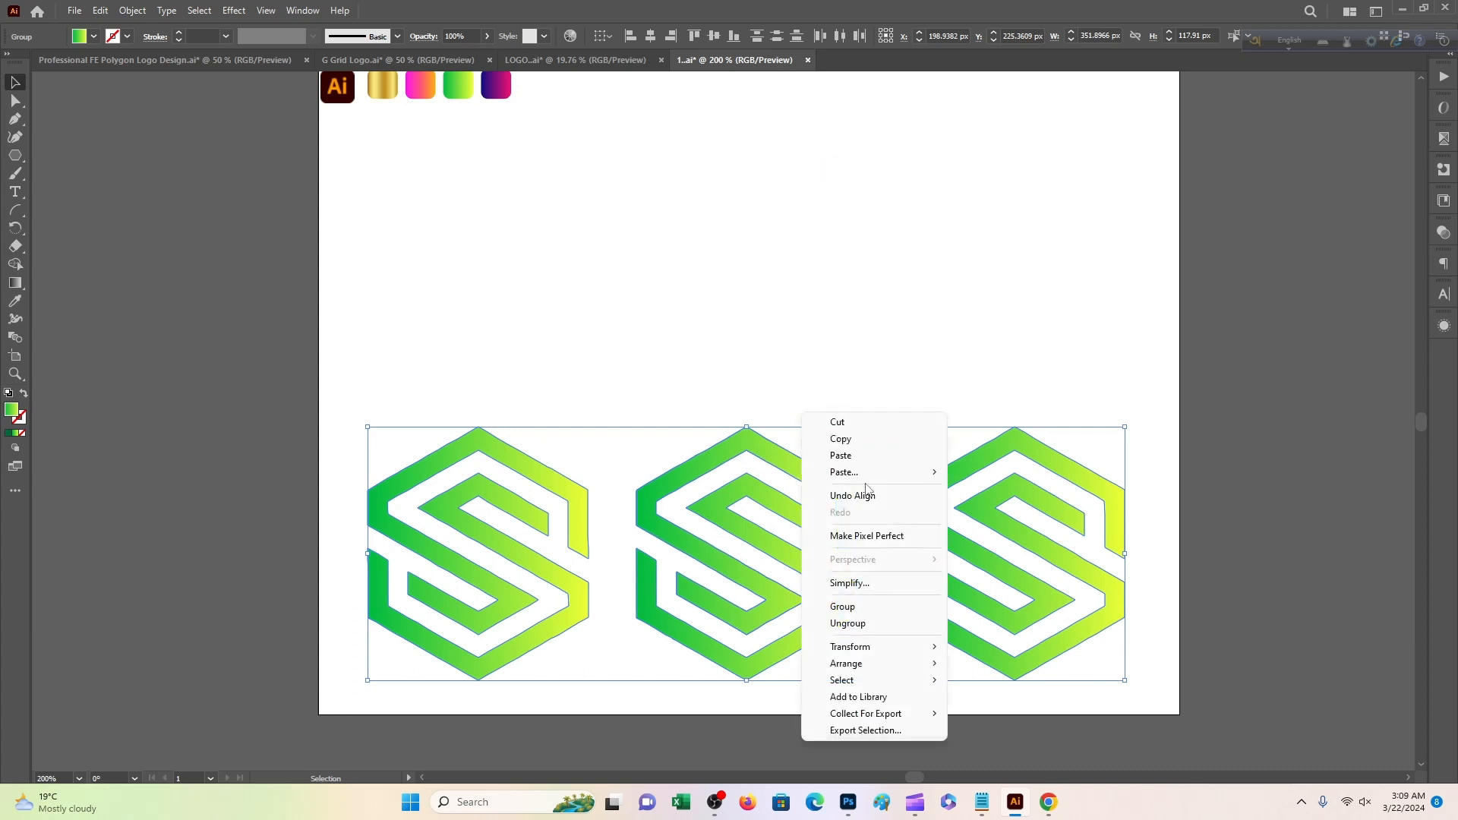
{"action": "mouse_move", "coordinate": [858, 472]}
{"action": "left_click", "coordinate": [989, 474]}
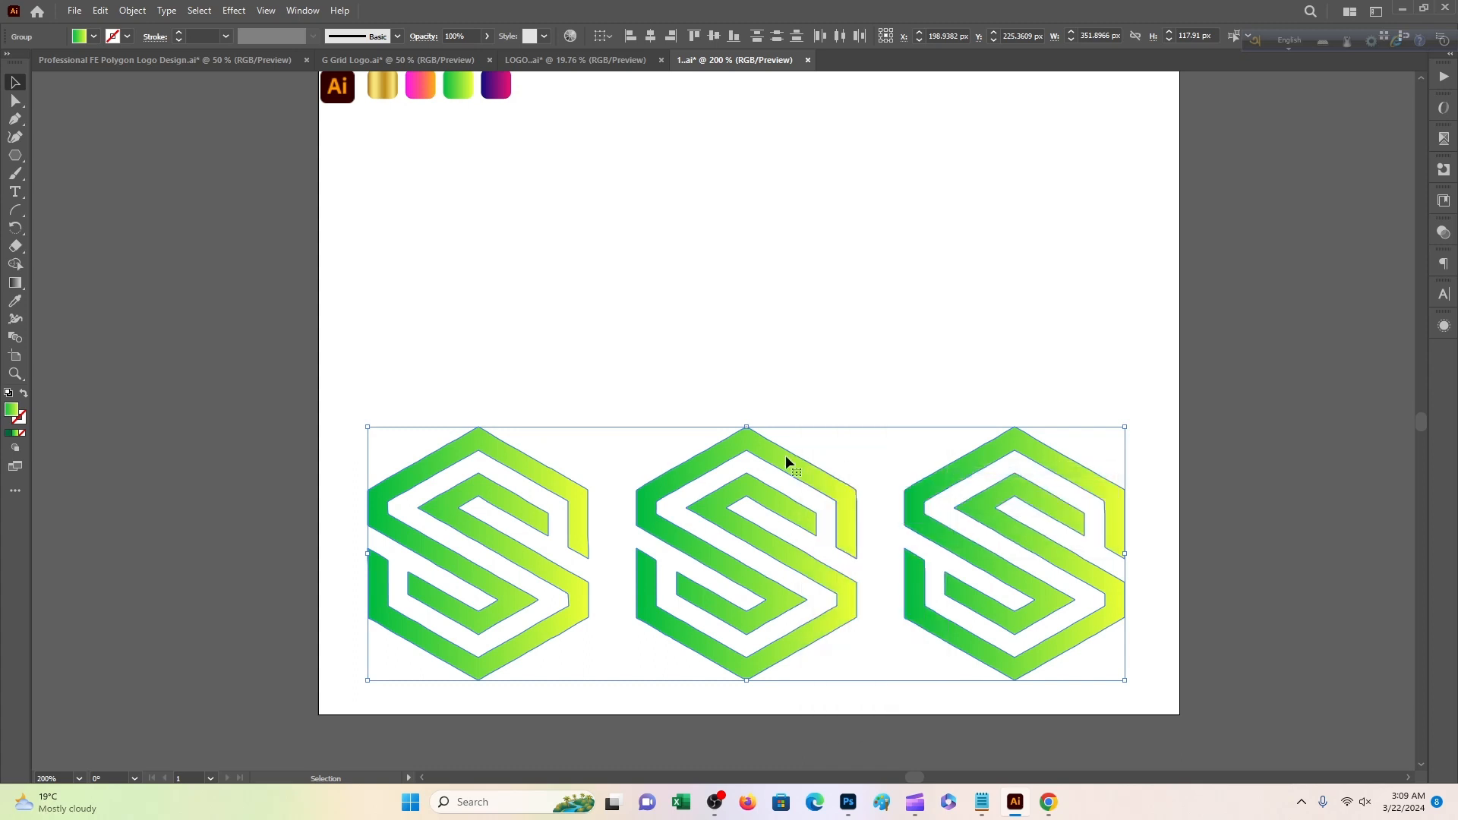
{"action": "left_click_drag", "start_coordinate": [785, 454], "coordinate": [788, 170]}
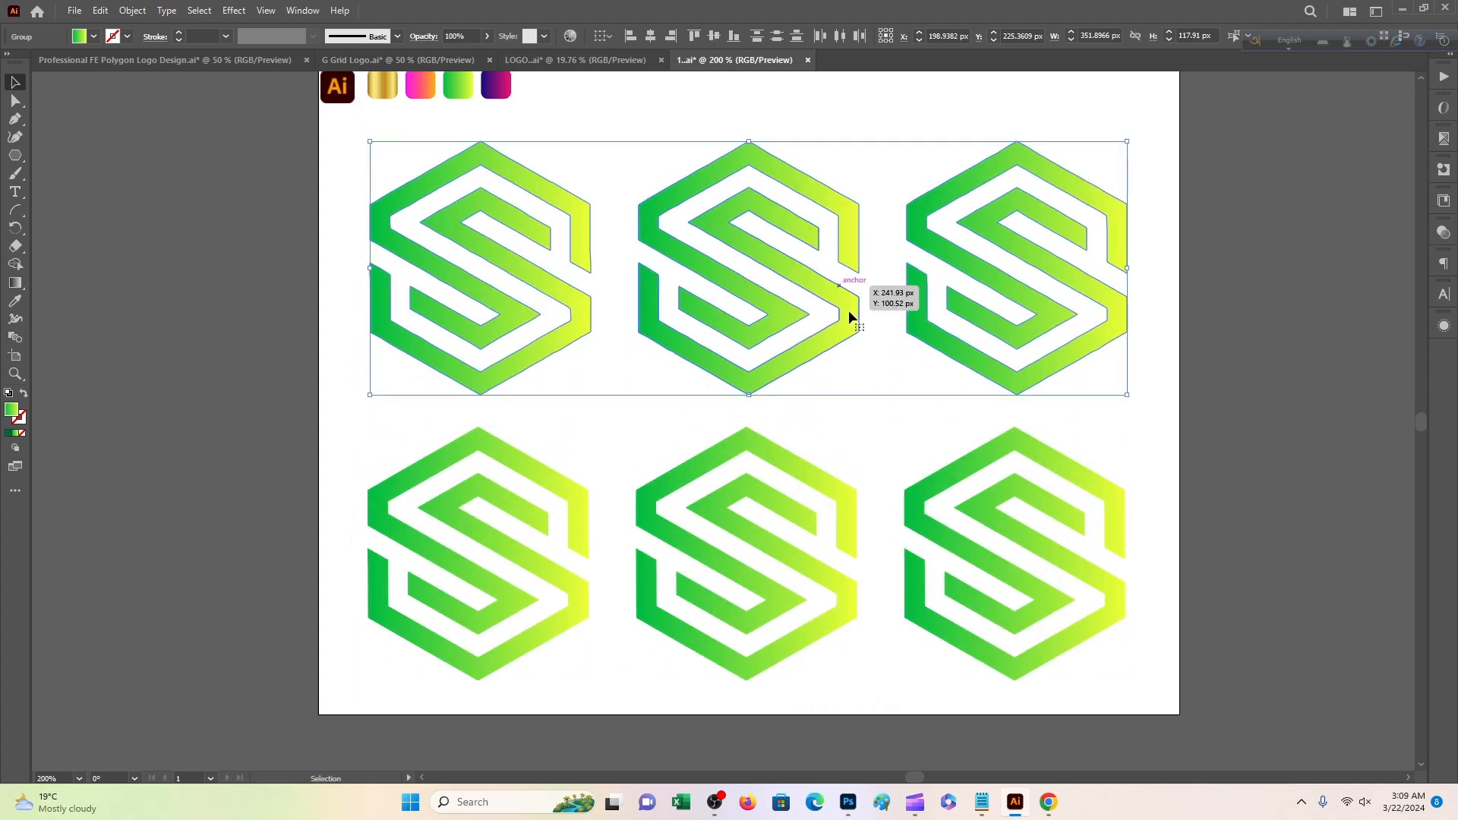
{"action": "scroll", "coordinate": [853, 299], "scroll_direction": "up", "scroll_amount": 3}
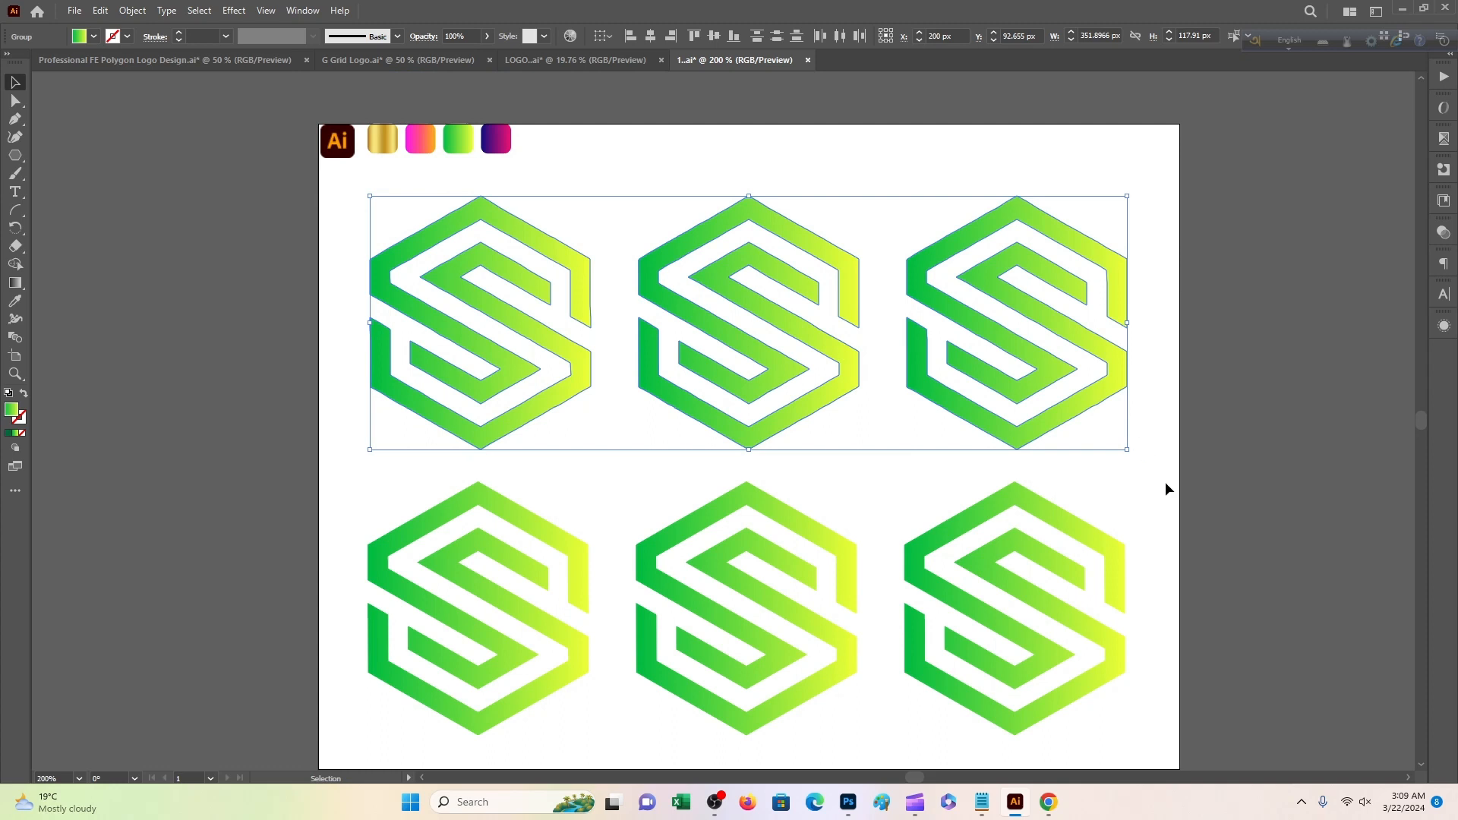
{"action": "left_click", "coordinate": [1151, 489]}
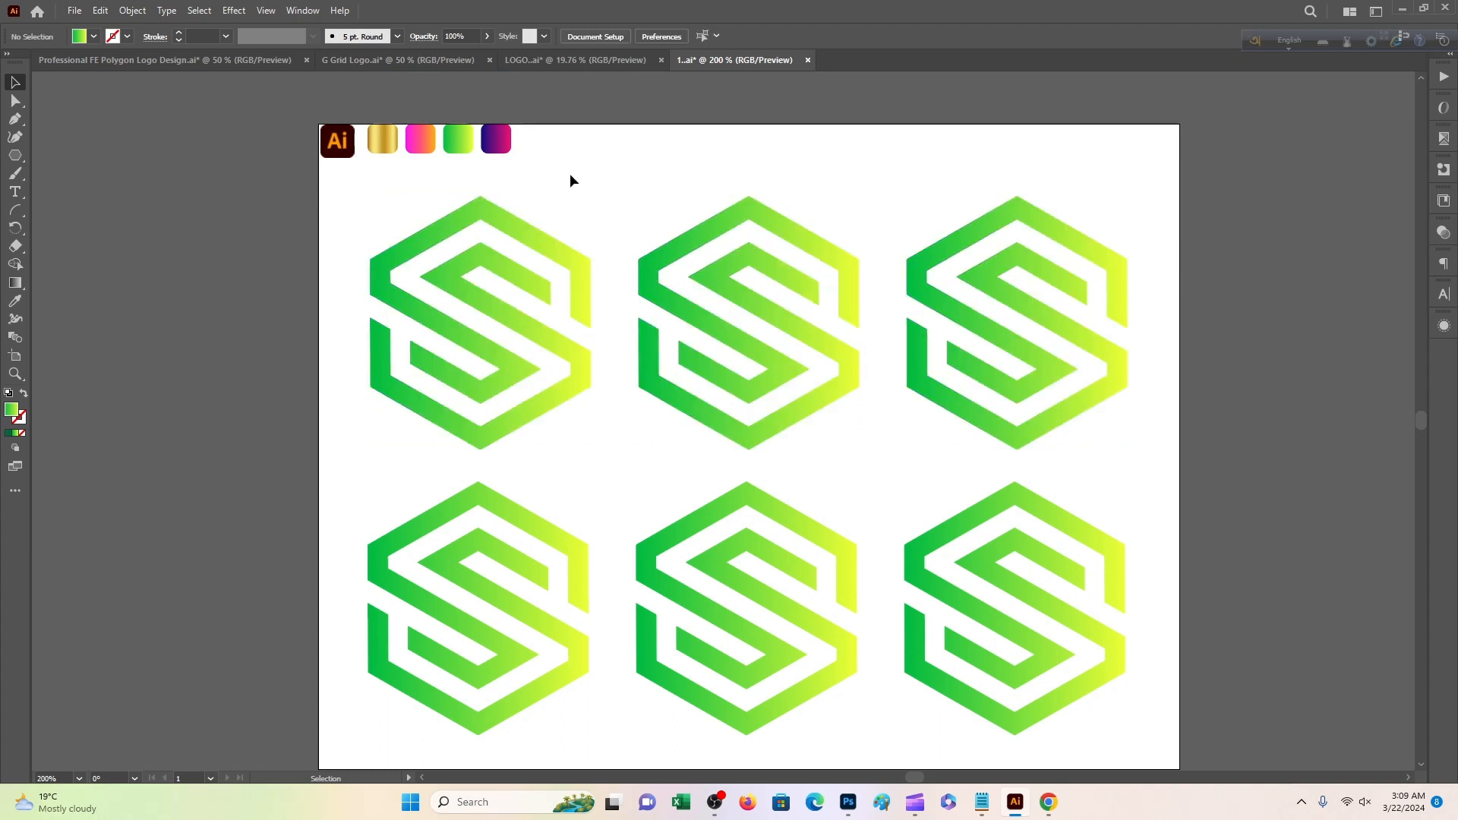
Recolour the middle logo of the upper row with the gold gradient, sampling it from the gold swatch with the Eyedropper
{"action": "scroll", "coordinate": [456, 277], "scroll_direction": "up", "scroll_amount": 1}
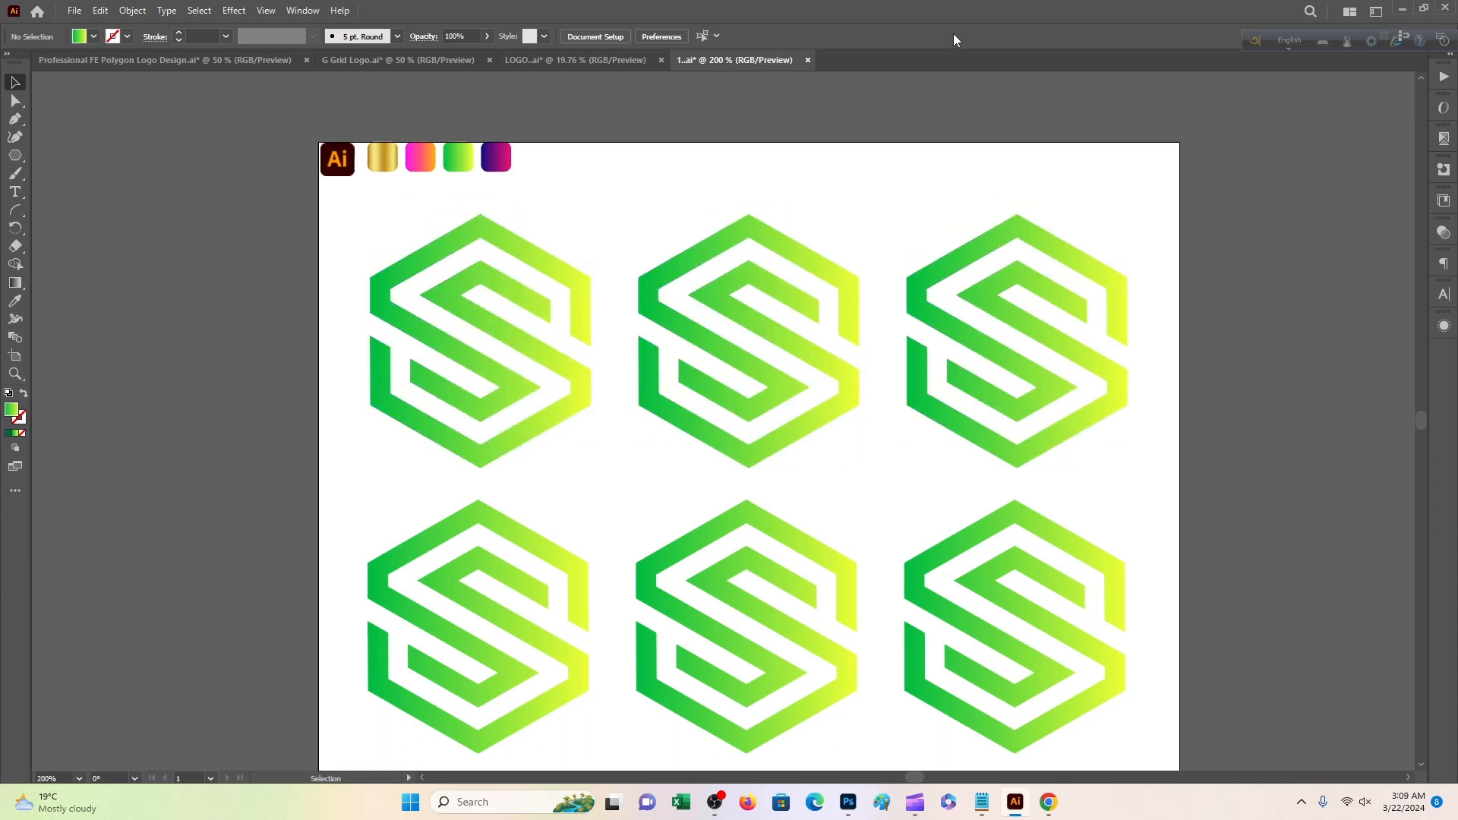
{"action": "left_click", "coordinate": [654, 316]}
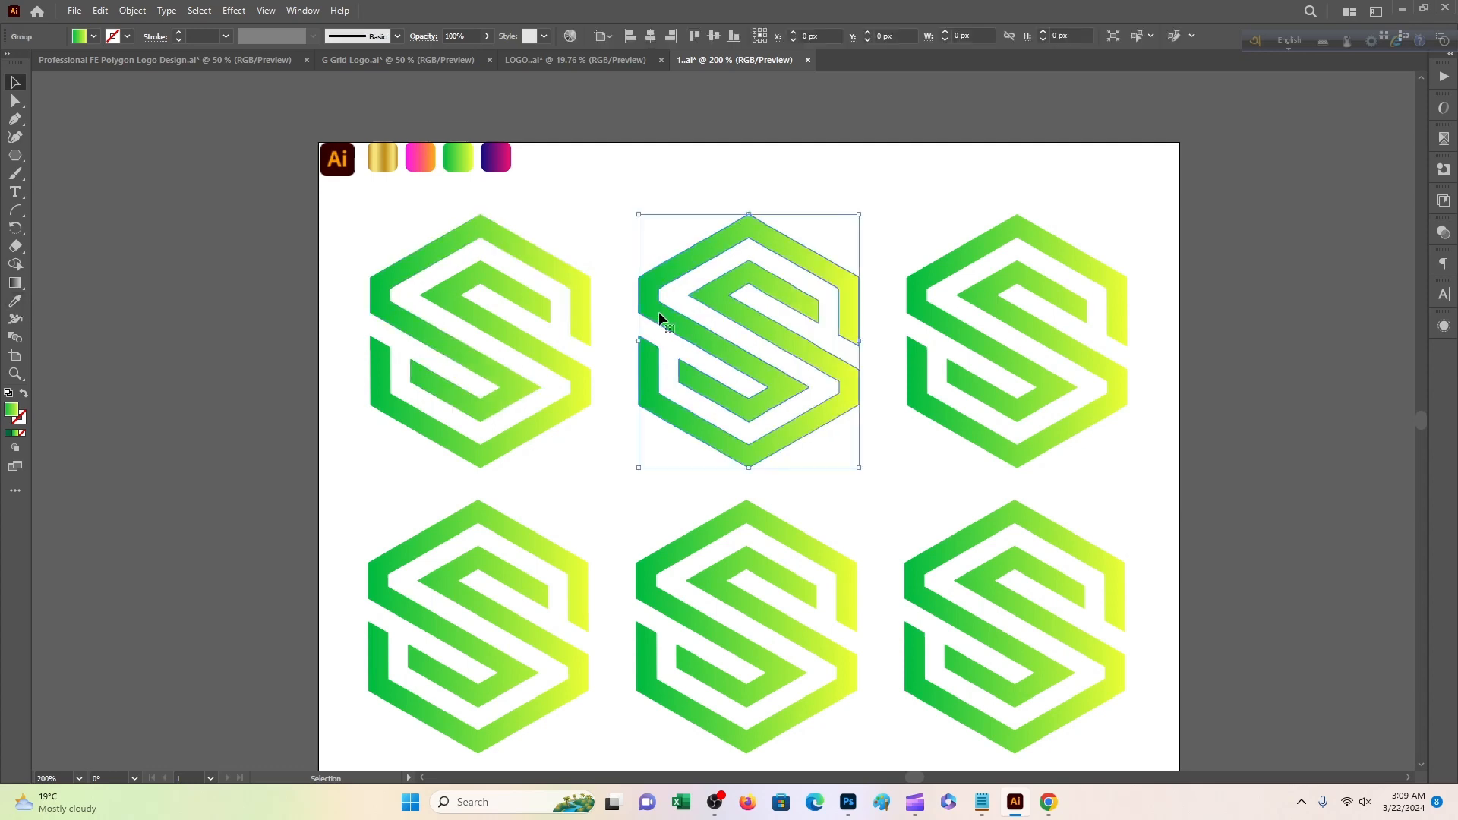
{"action": "left_click", "coordinate": [16, 302]}
{"action": "left_click", "coordinate": [385, 150]}
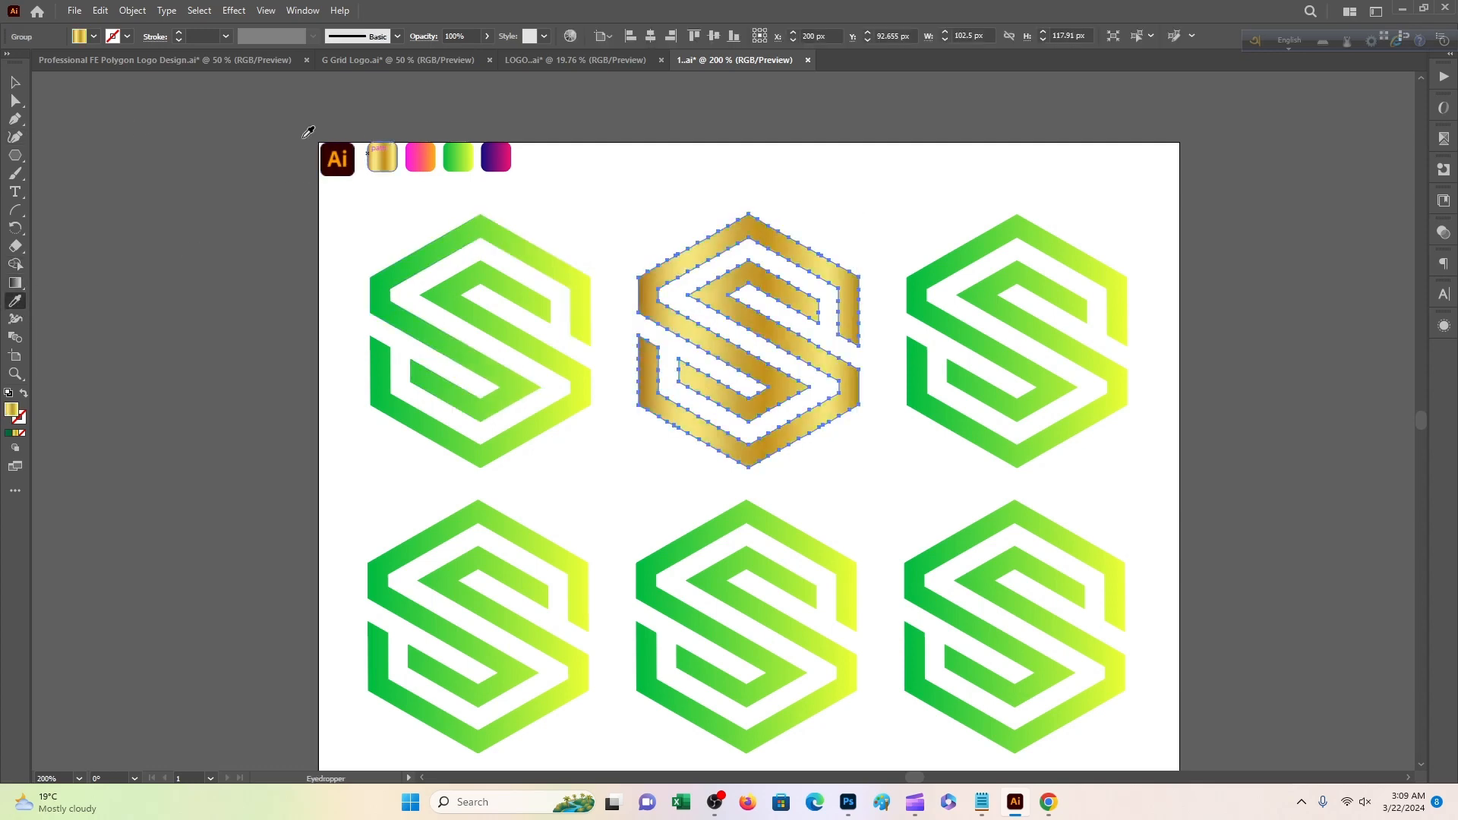
{"action": "left_click", "coordinate": [15, 82]}
{"action": "left_click", "coordinate": [832, 312]}
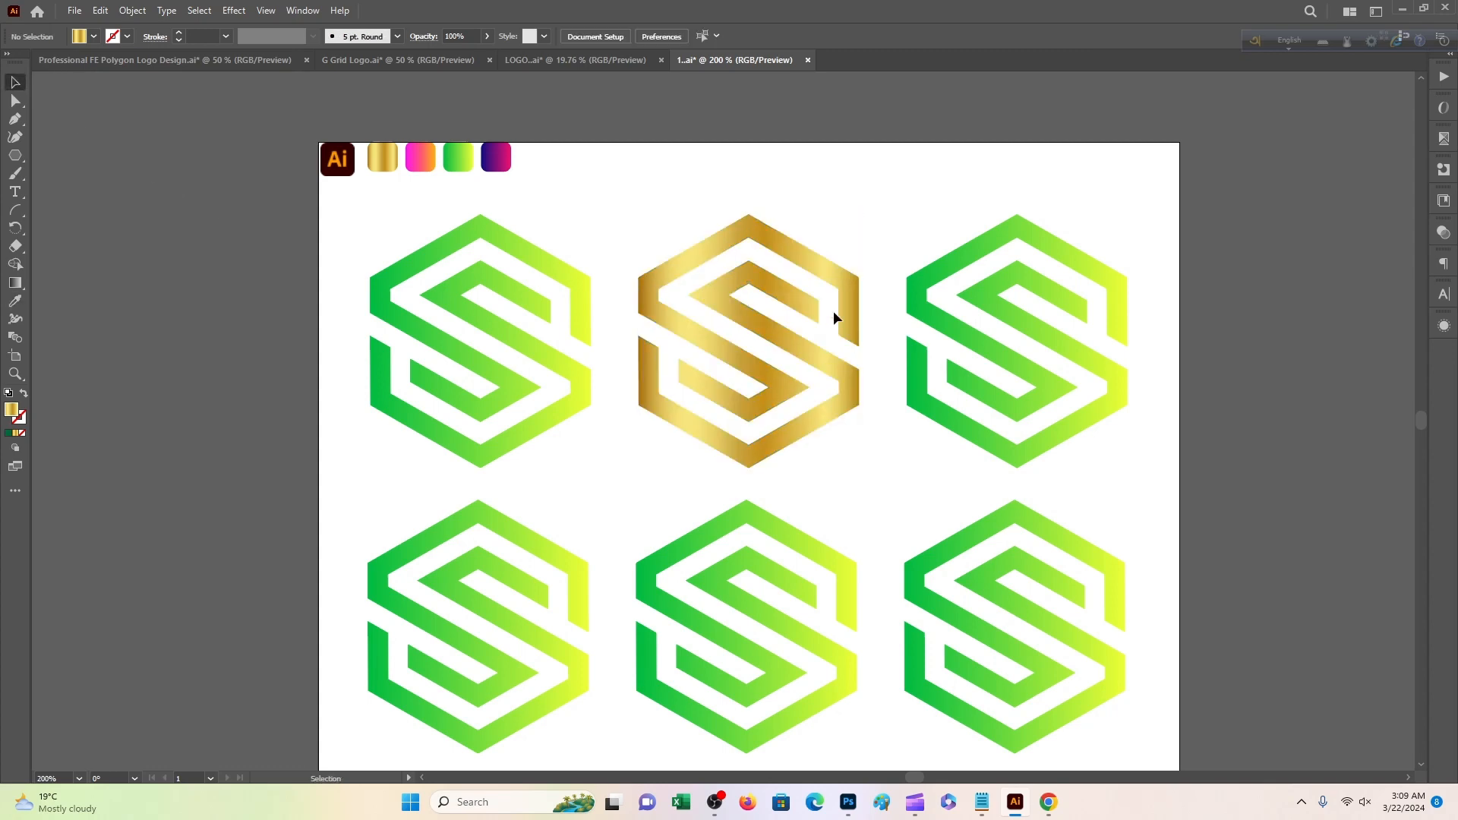
Recolour the right logo of the upper row with the navy-to-pink gradient sampled from its swatch
{"action": "left_click", "coordinate": [976, 325]}
{"action": "left_click", "coordinate": [12, 304]}
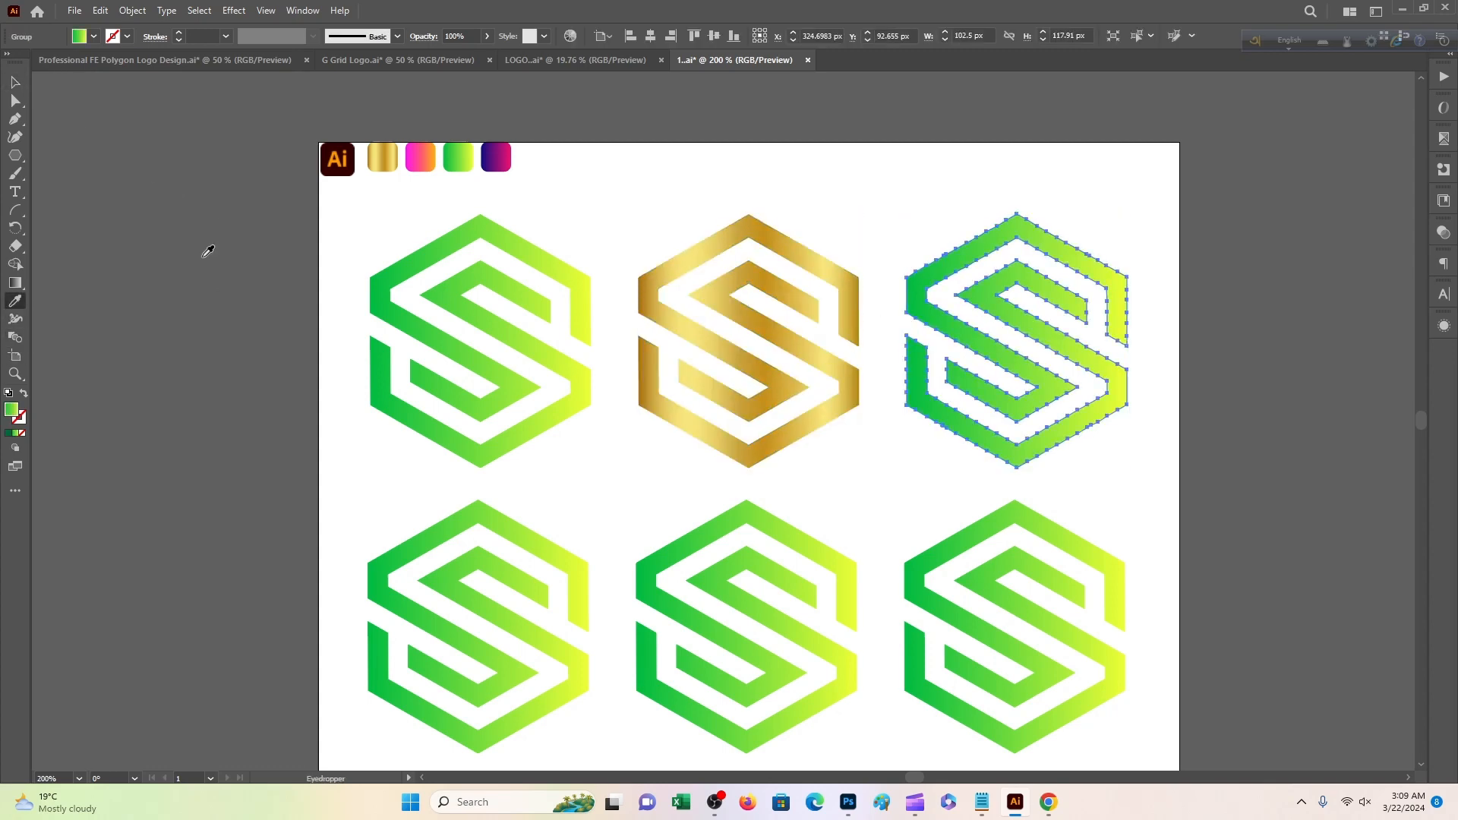
{"action": "left_click", "coordinate": [506, 158]}
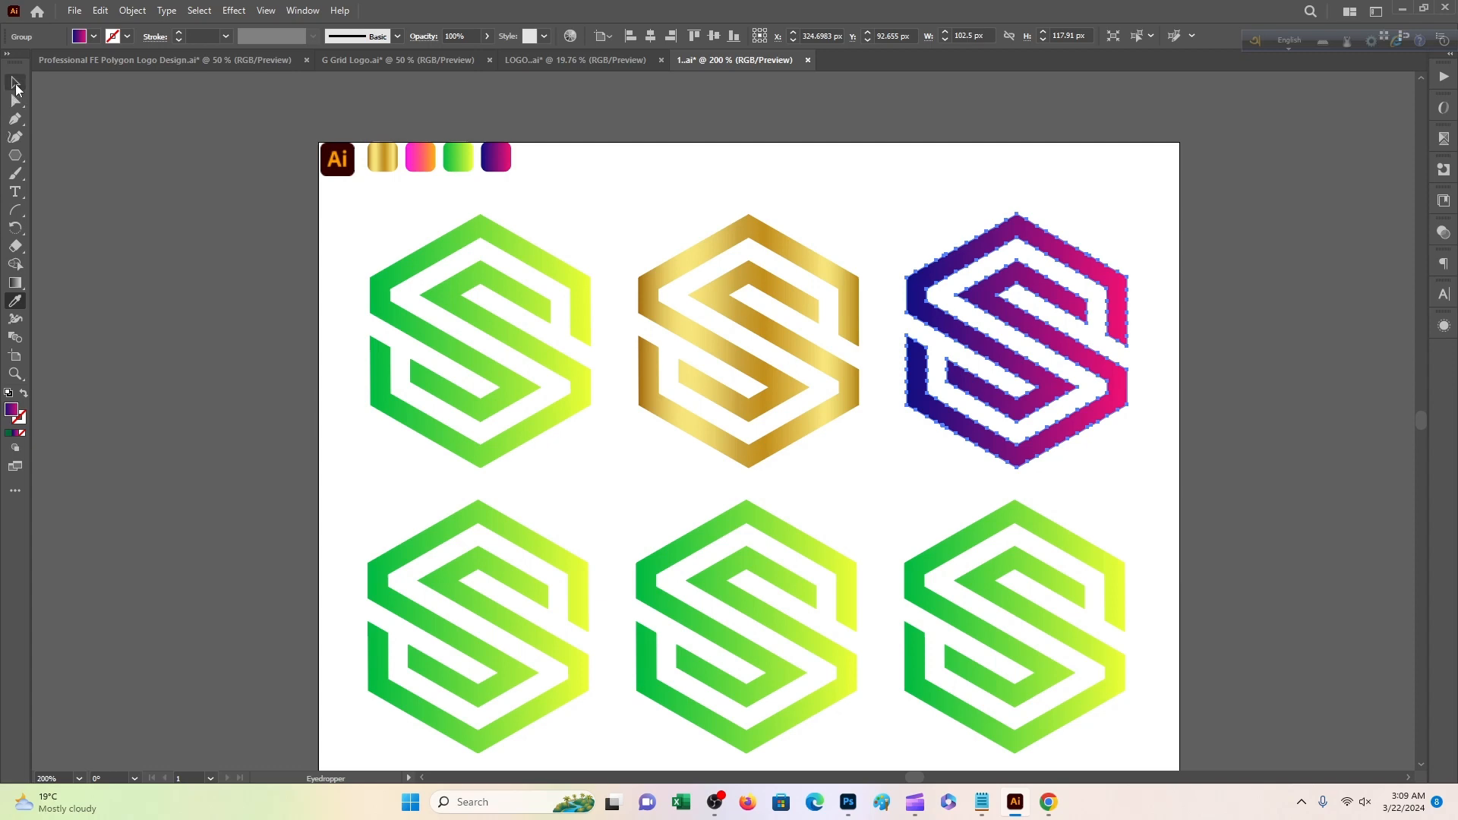
{"action": "left_click", "coordinate": [15, 82]}
{"action": "left_click", "coordinate": [149, 252]}
{"action": "scroll", "coordinate": [150, 252], "scroll_direction": "down", "scroll_amount": 1}
{"action": "scroll", "coordinate": [743, 535], "scroll_direction": "up", "scroll_amount": 1}
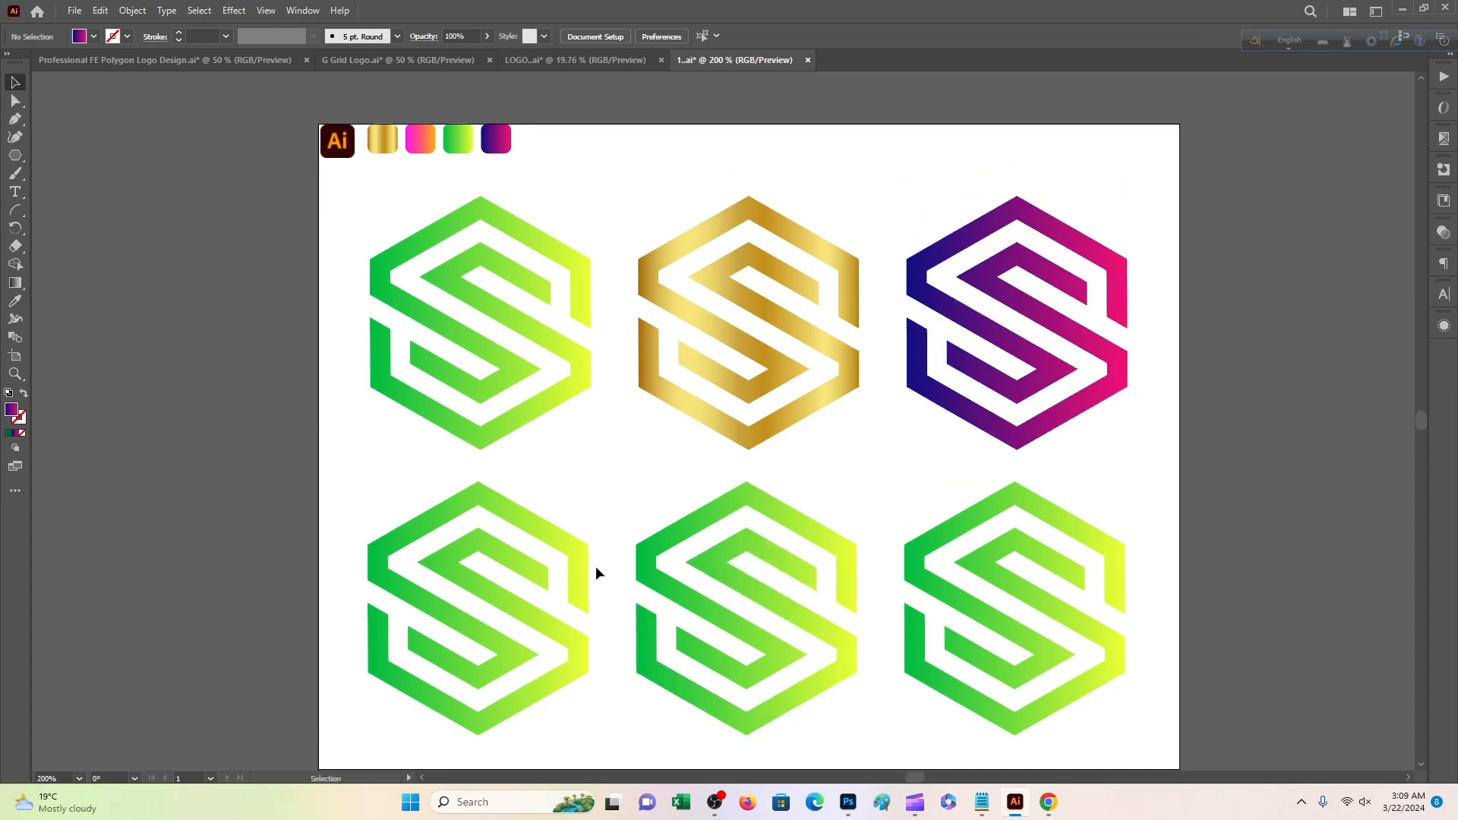
Fill the left logo of the lower row with the solid dark black swatch
{"action": "left_click", "coordinate": [570, 568]}
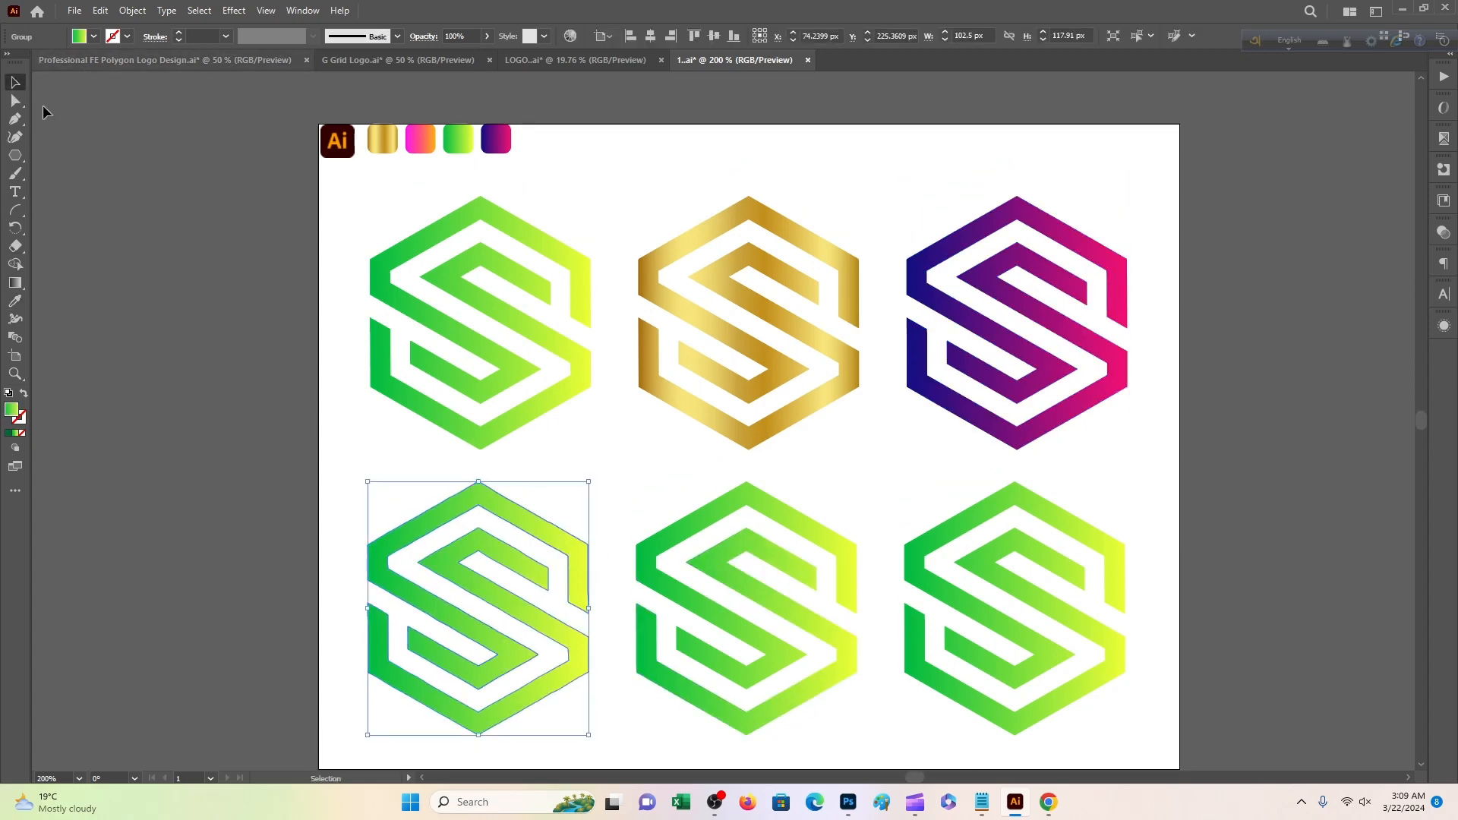
{"action": "left_click", "coordinate": [79, 41]}
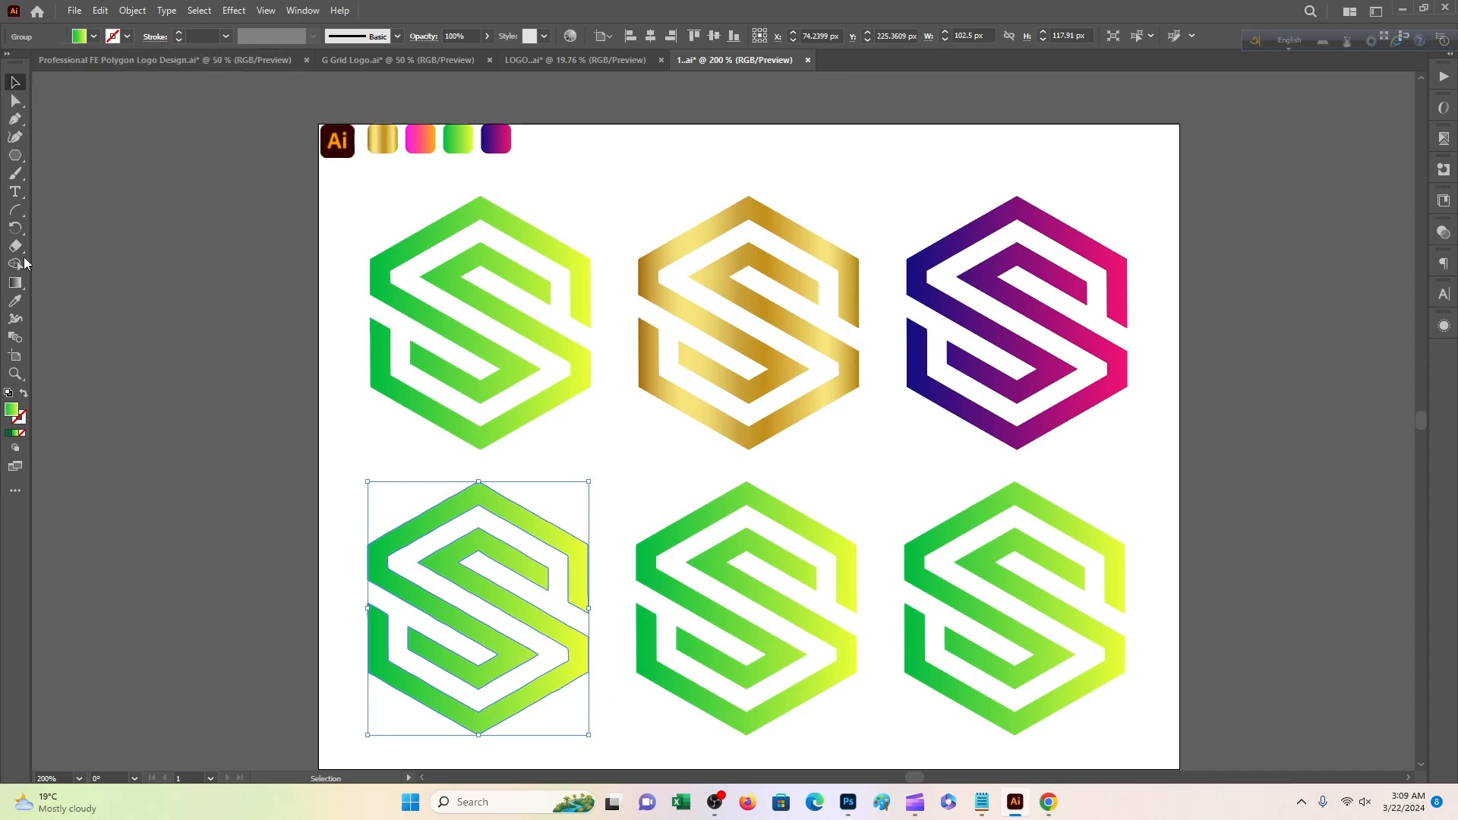
{"action": "left_click", "coordinate": [76, 42]}
{"action": "left_click", "coordinate": [41, 61]}
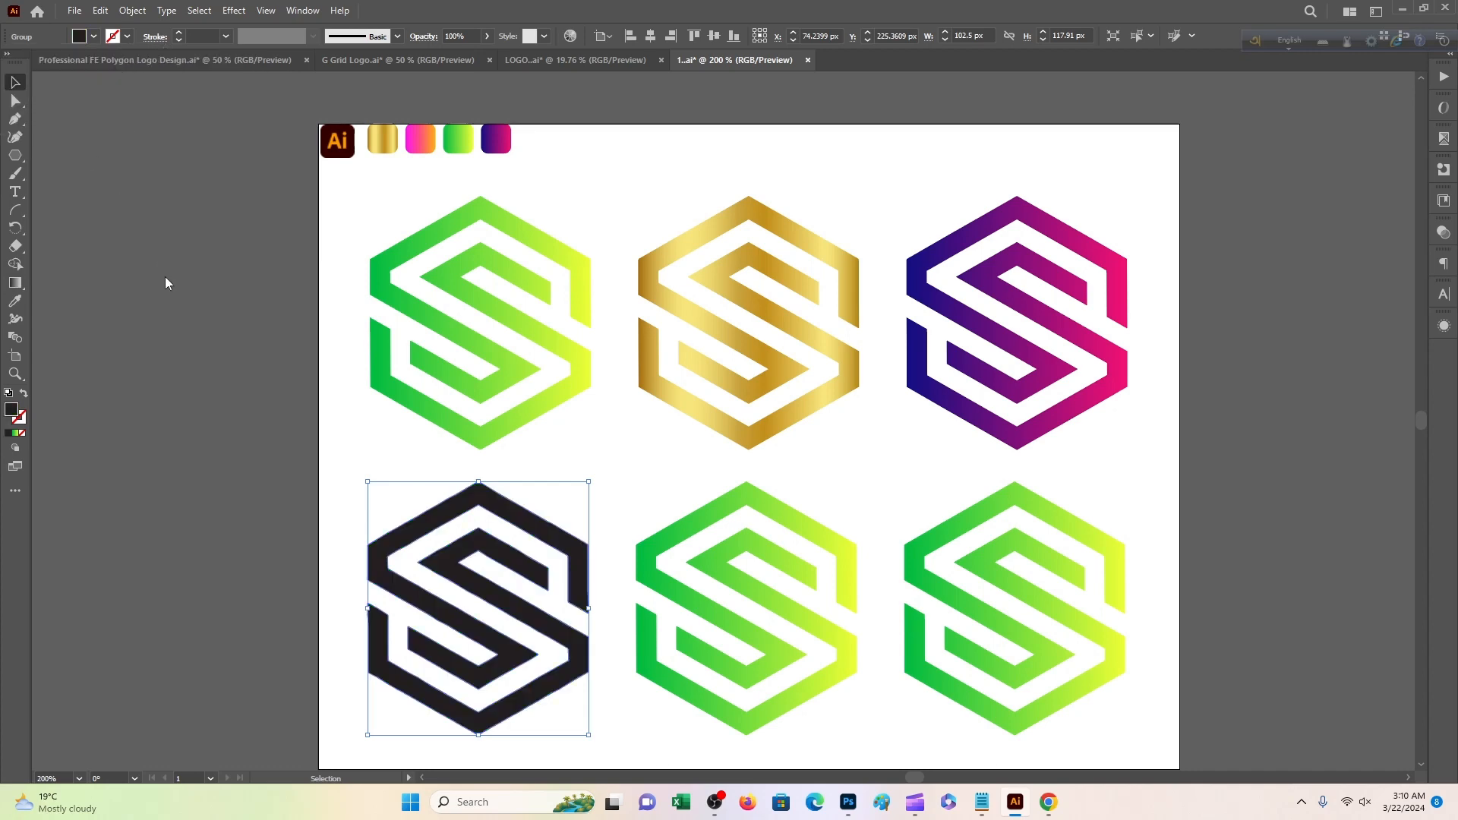
{"action": "left_click", "coordinate": [823, 481]}
{"action": "scroll", "coordinate": [825, 483], "scroll_direction": "down", "scroll_amount": 1}
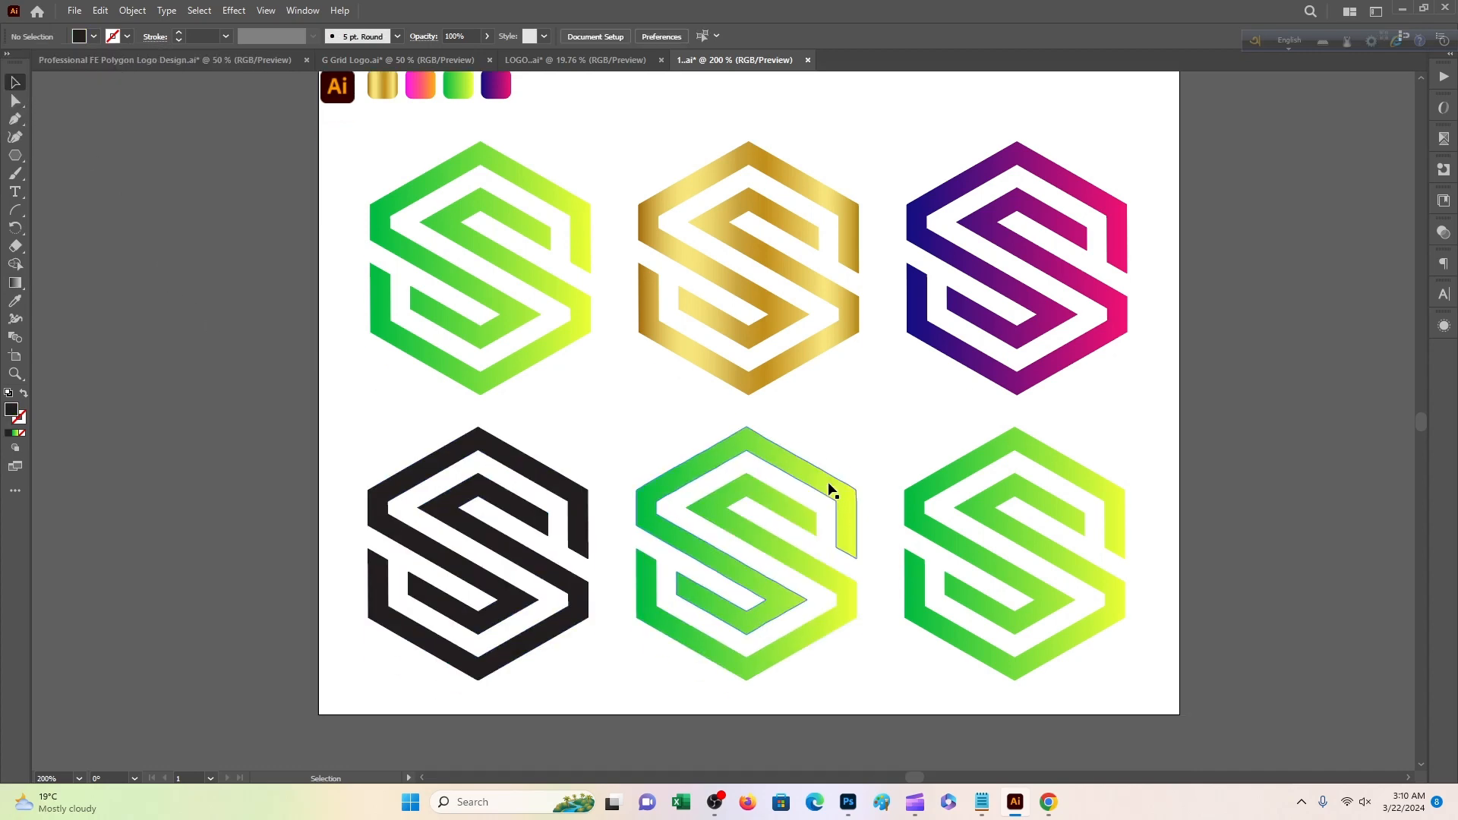
{"action": "scroll", "coordinate": [836, 493], "scroll_direction": "up", "scroll_amount": 1}
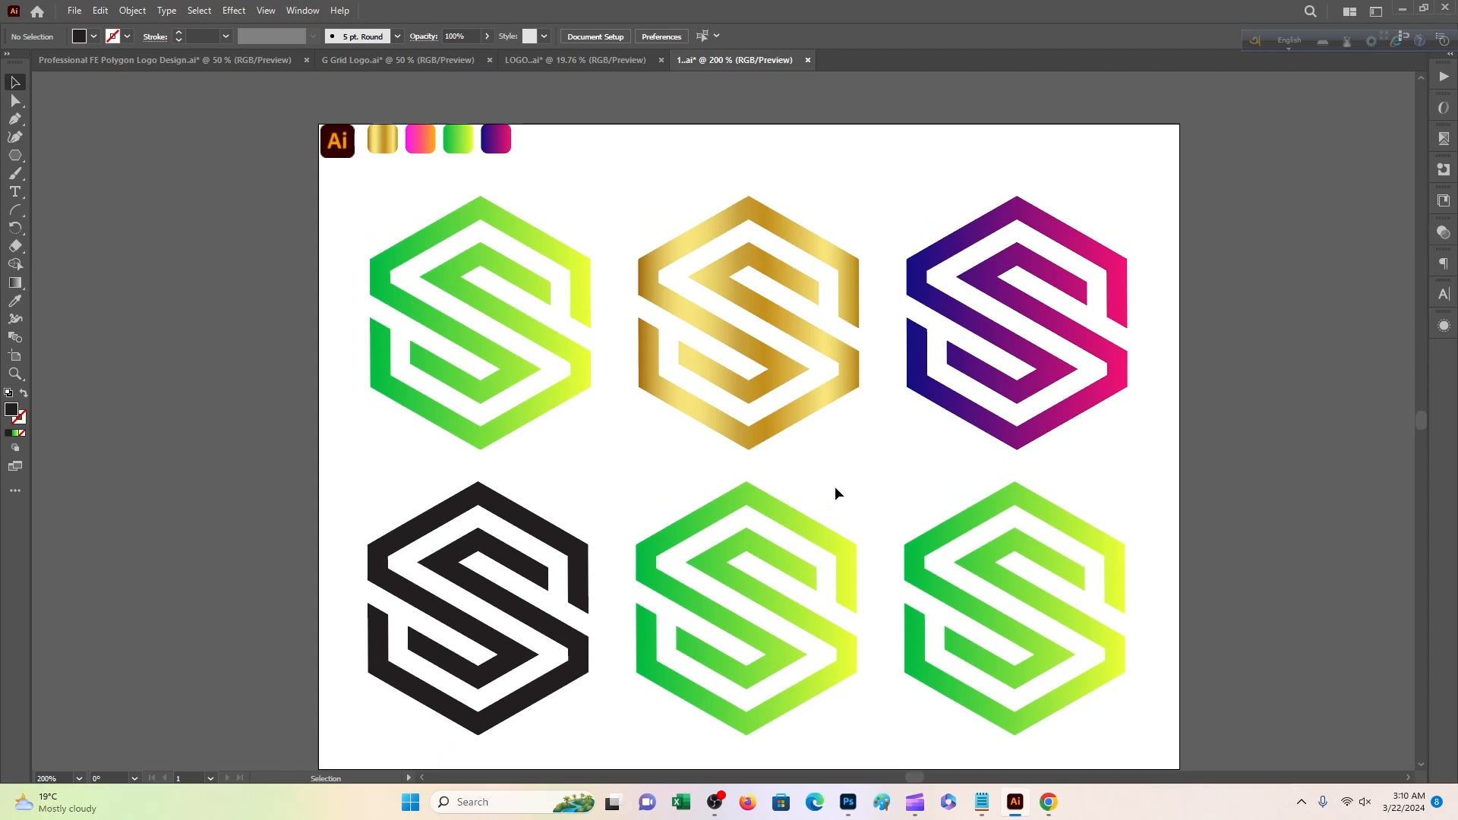
Recolour the middle logo of the lower row with the magenta-to-orange gradient sampled from its swatch
{"action": "left_click", "coordinate": [795, 529]}
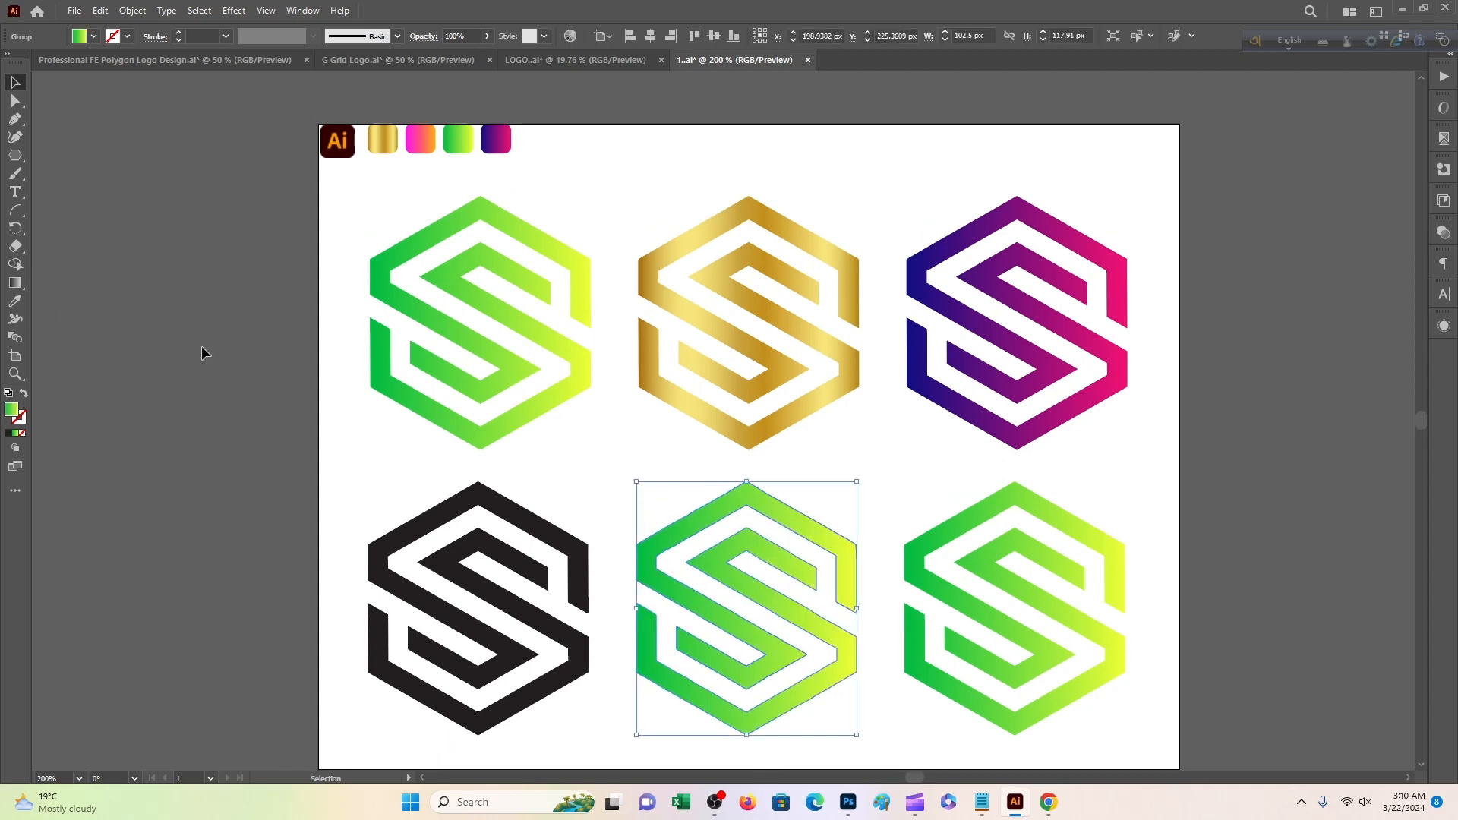
{"action": "left_click", "coordinate": [14, 303]}
{"action": "left_click", "coordinate": [426, 130]}
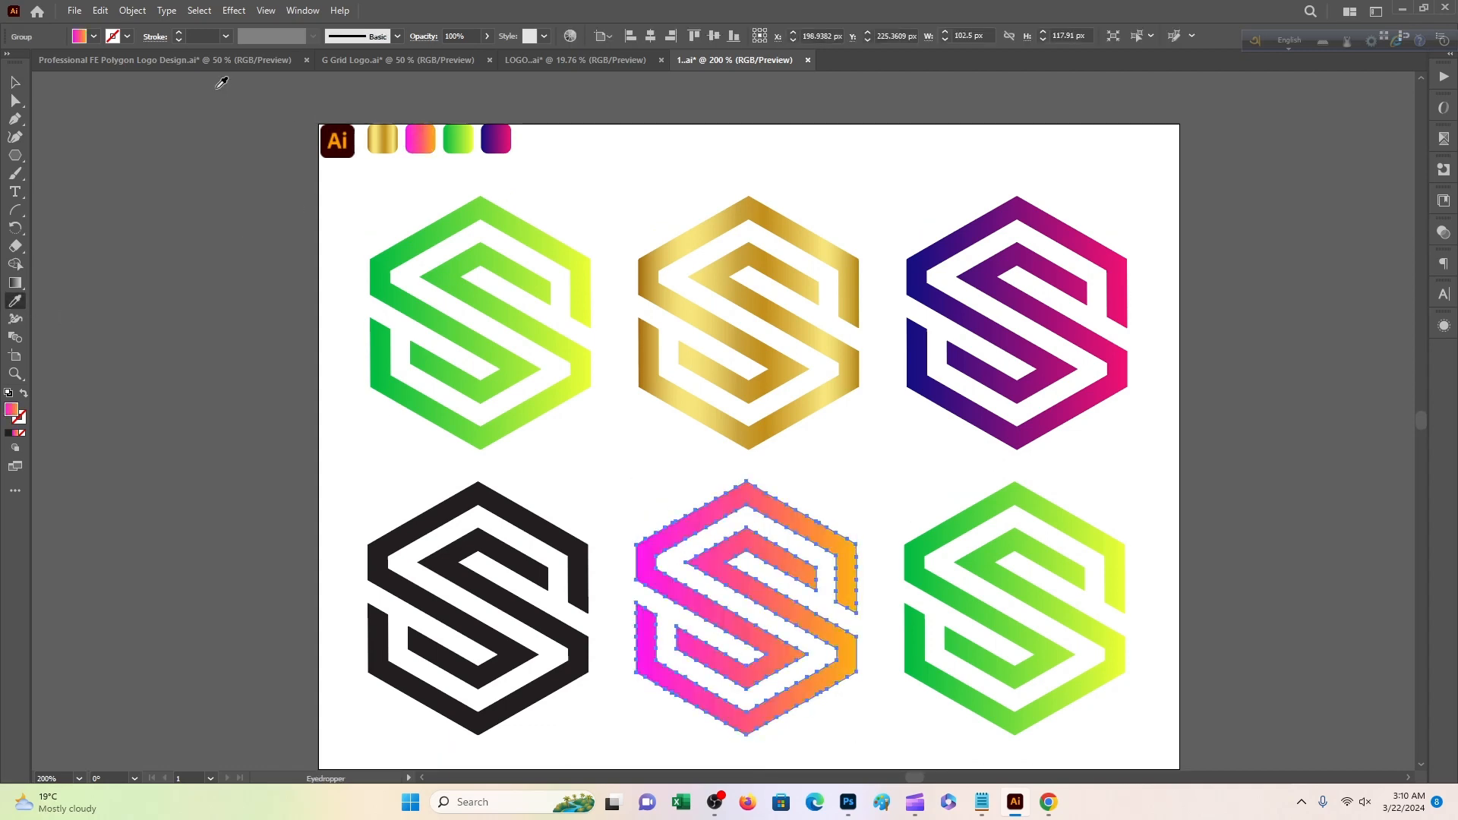
{"action": "left_click", "coordinate": [14, 85]}
{"action": "left_click", "coordinate": [170, 209]}
{"action": "scroll", "coordinate": [276, 270], "scroll_direction": "down", "scroll_amount": 2}
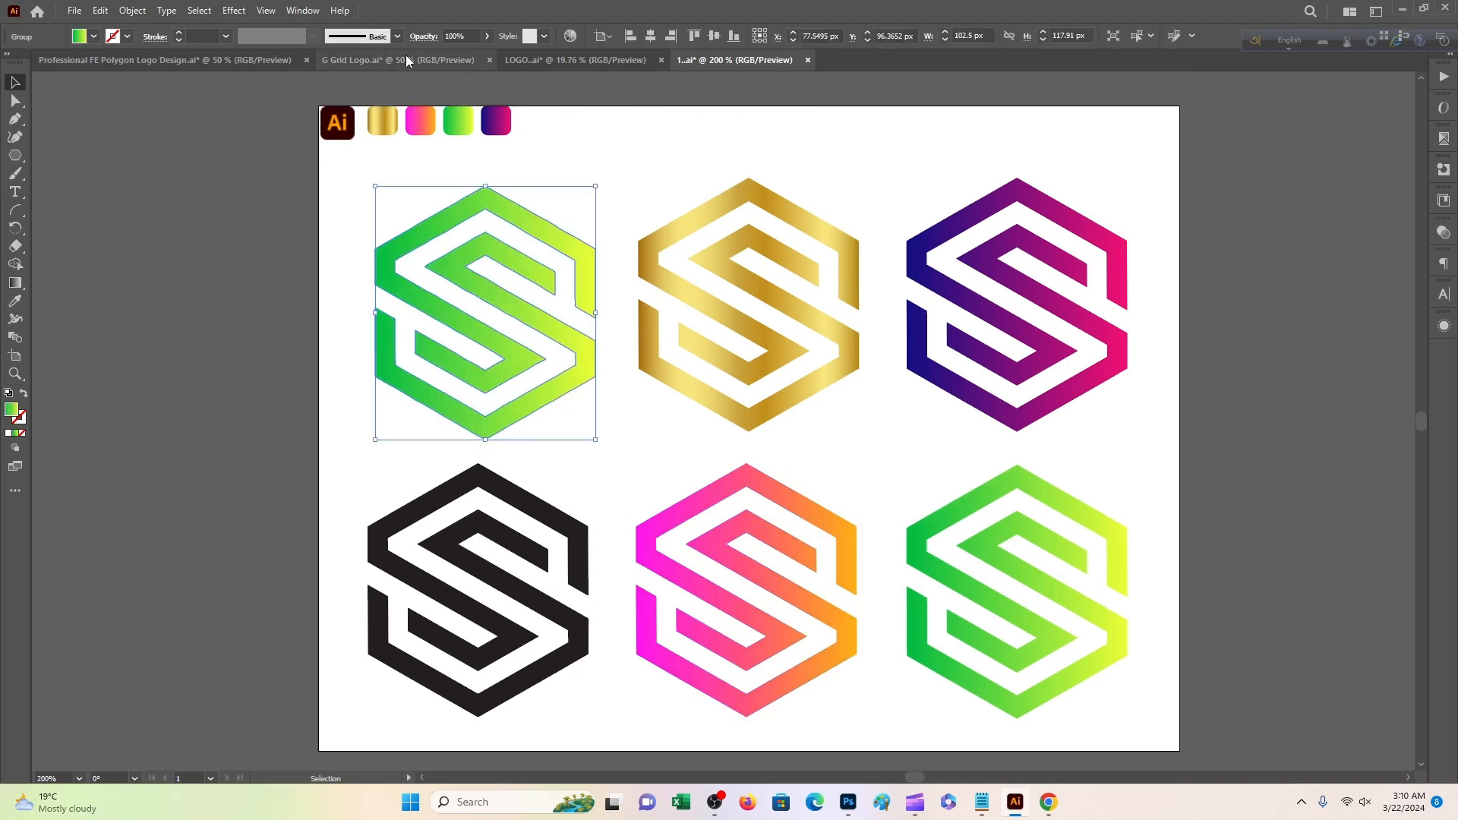
Add a drop shadow to the upper-row green logo: Multiply, 83% opacity, X offset -1 px, Y offset 2 px, blur 0 px
{"action": "left_click", "coordinate": [232, 11]}
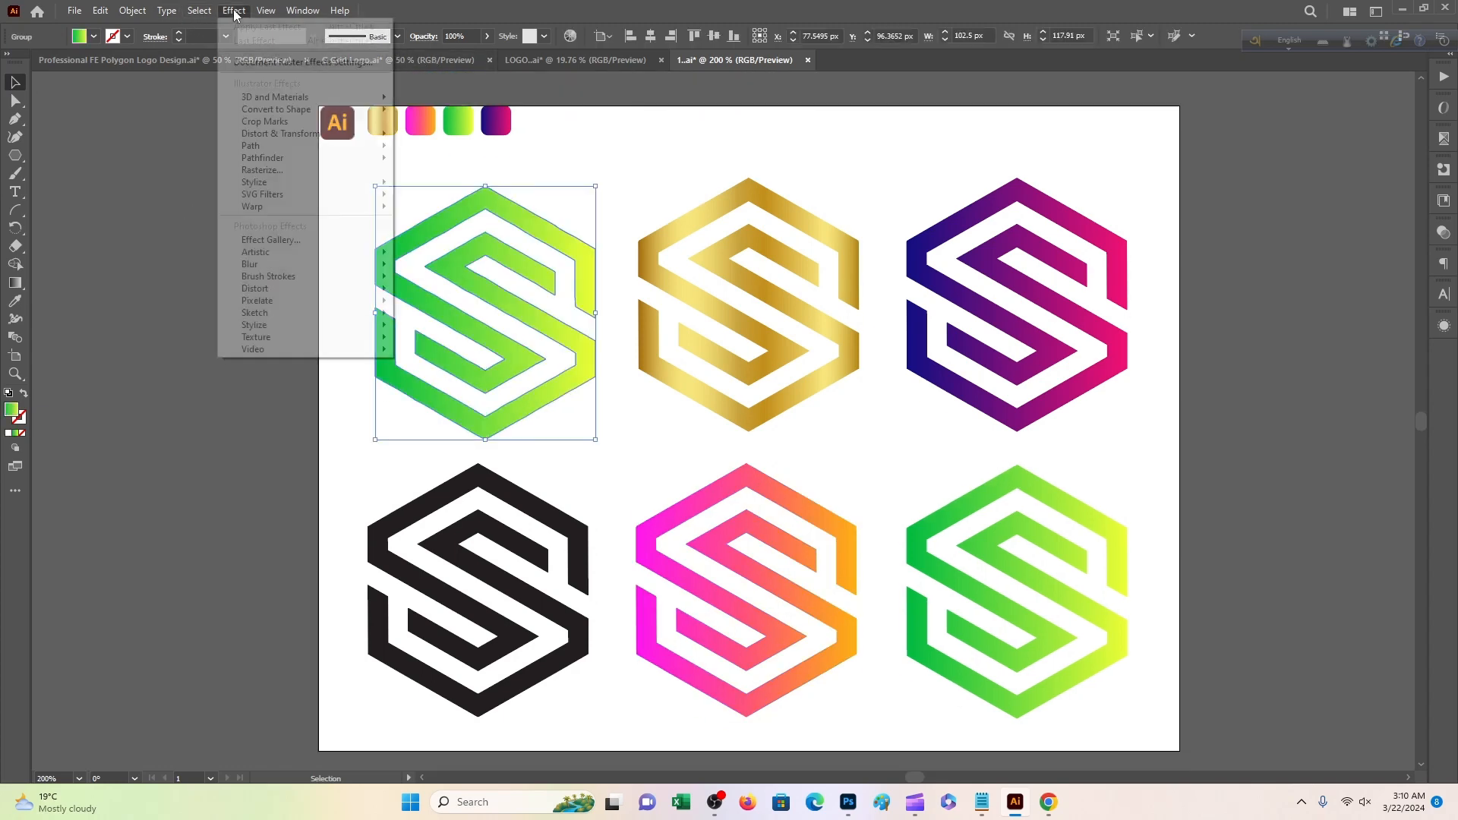
{"action": "mouse_move", "coordinate": [319, 270]}
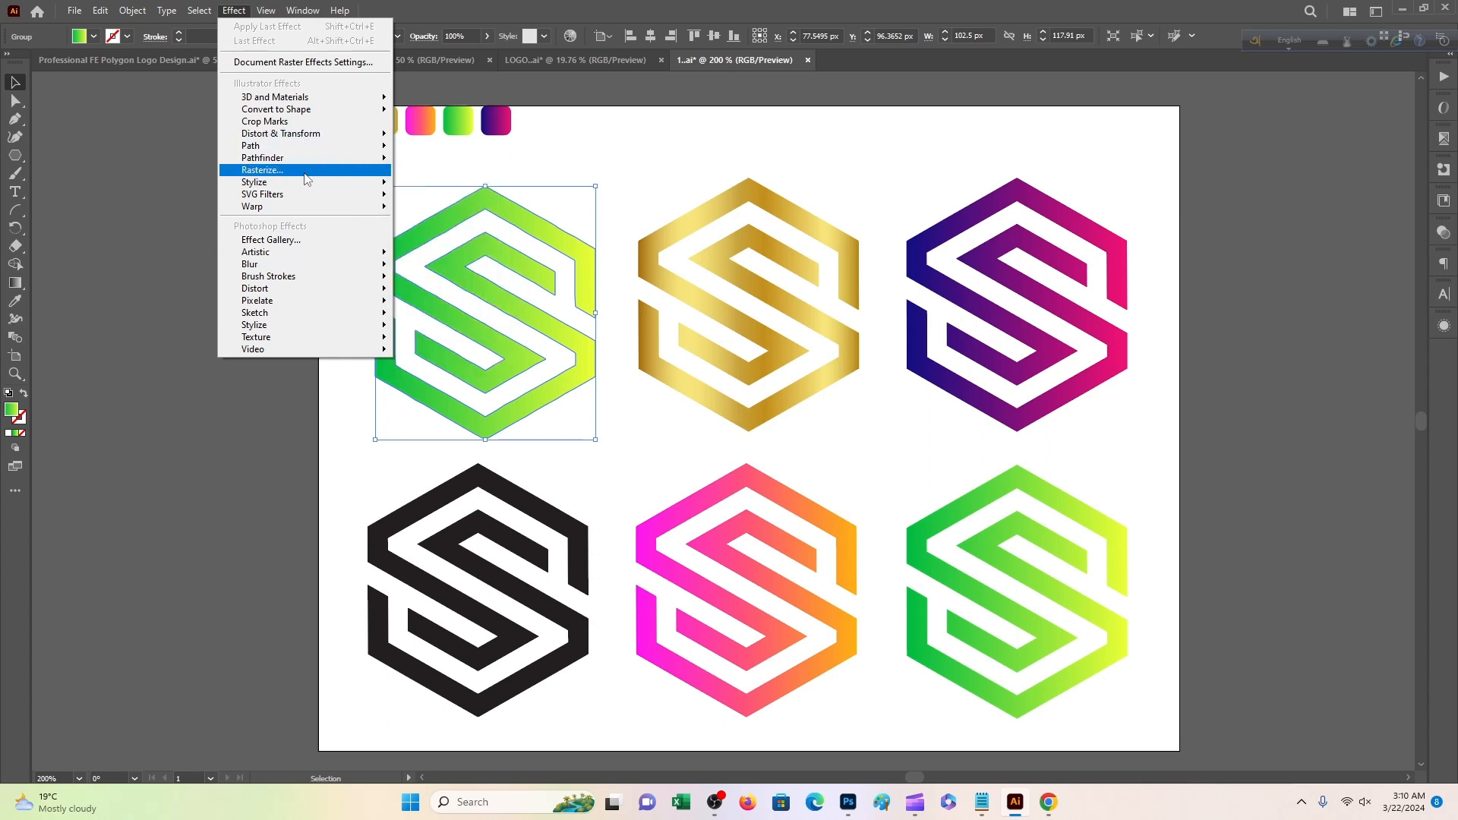
{"action": "mouse_move", "coordinate": [307, 182]}
{"action": "left_click", "coordinate": [448, 186]}
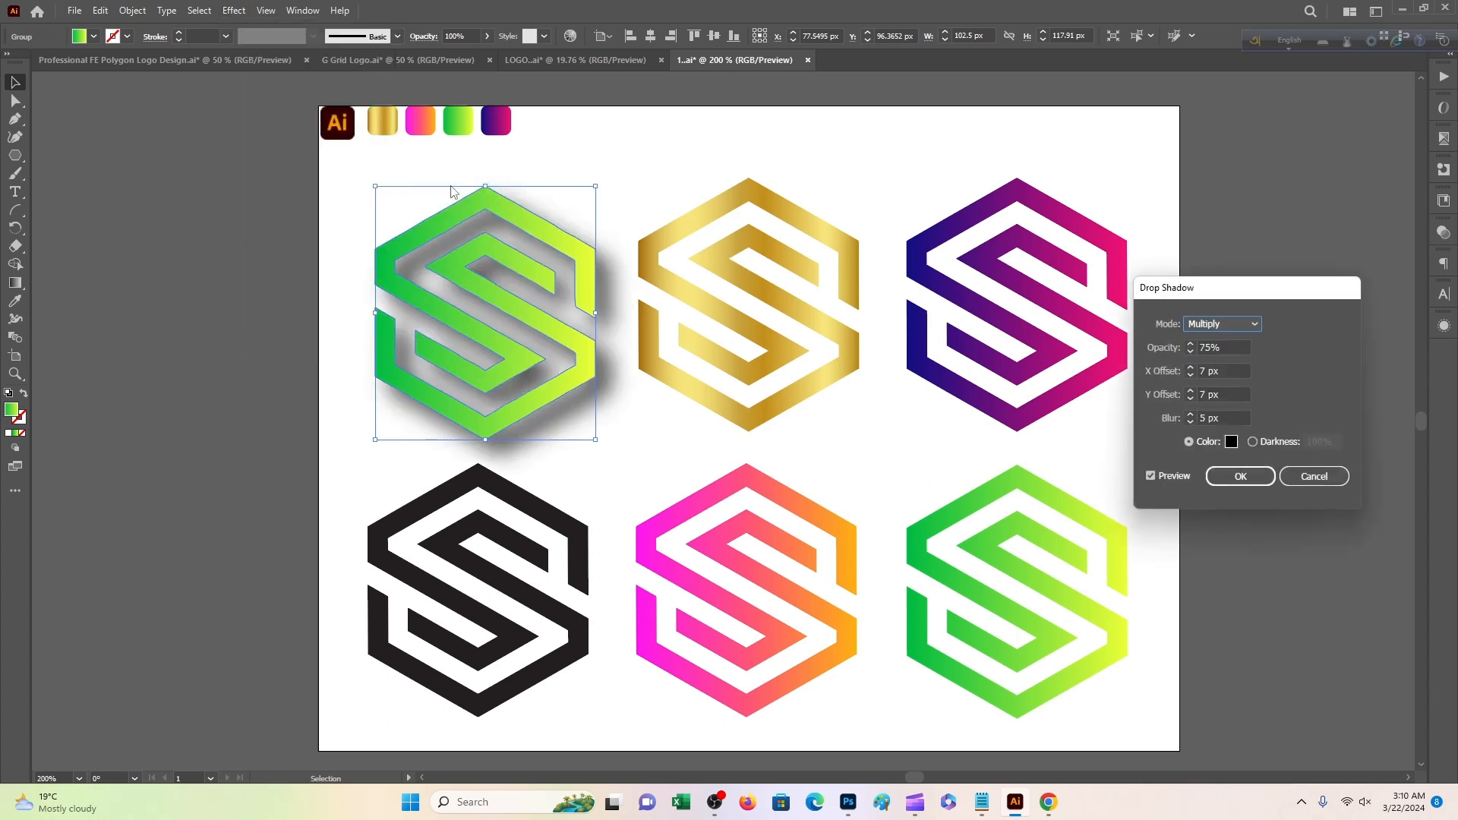
{"action": "left_click", "coordinate": [1206, 420]}
{"action": "key", "text": "Down"}
{"action": "key", "text": "Down"}
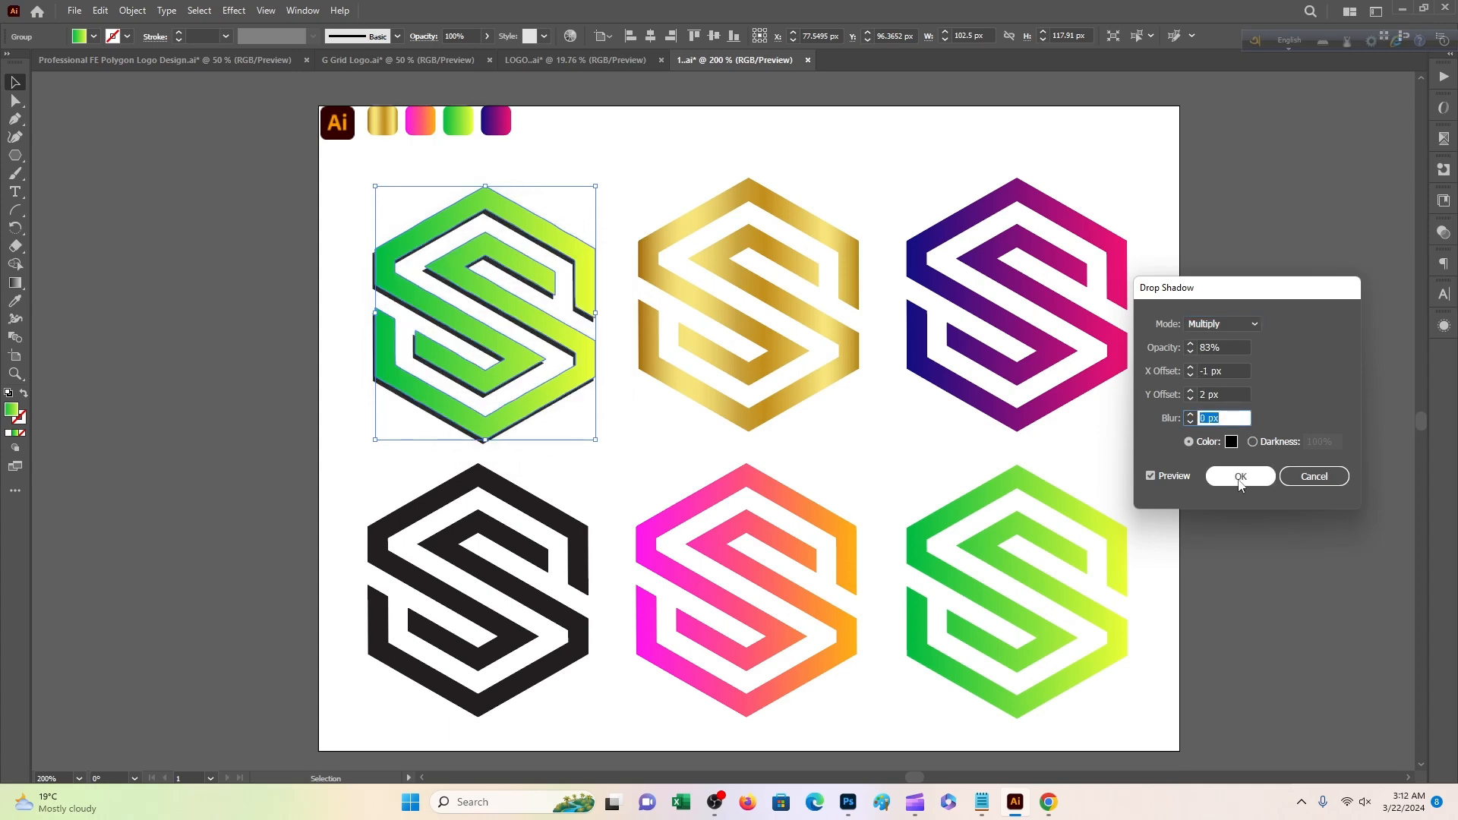
{"action": "left_click", "coordinate": [1240, 478]}
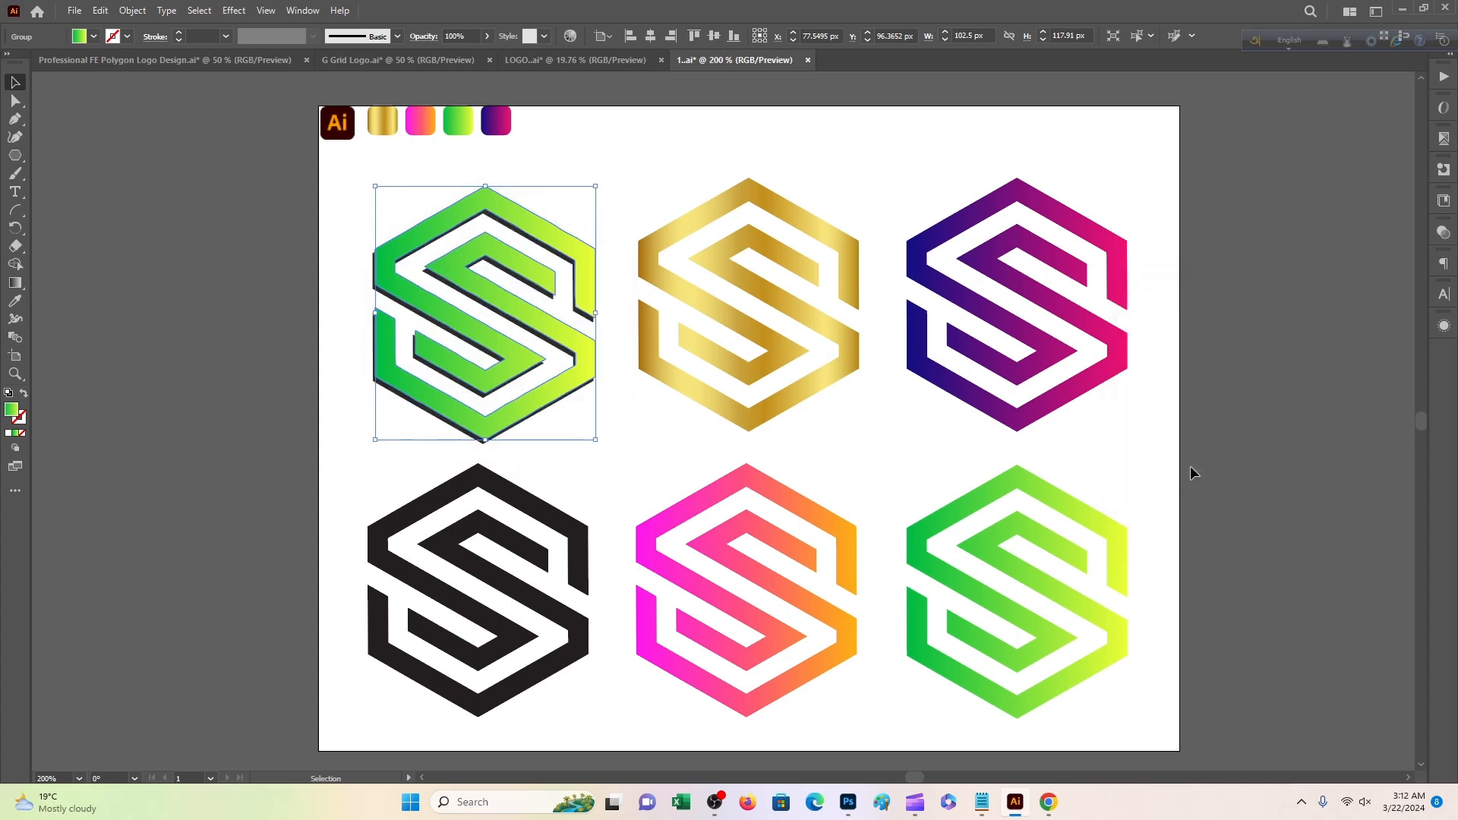
{"action": "left_click", "coordinate": [1141, 463]}
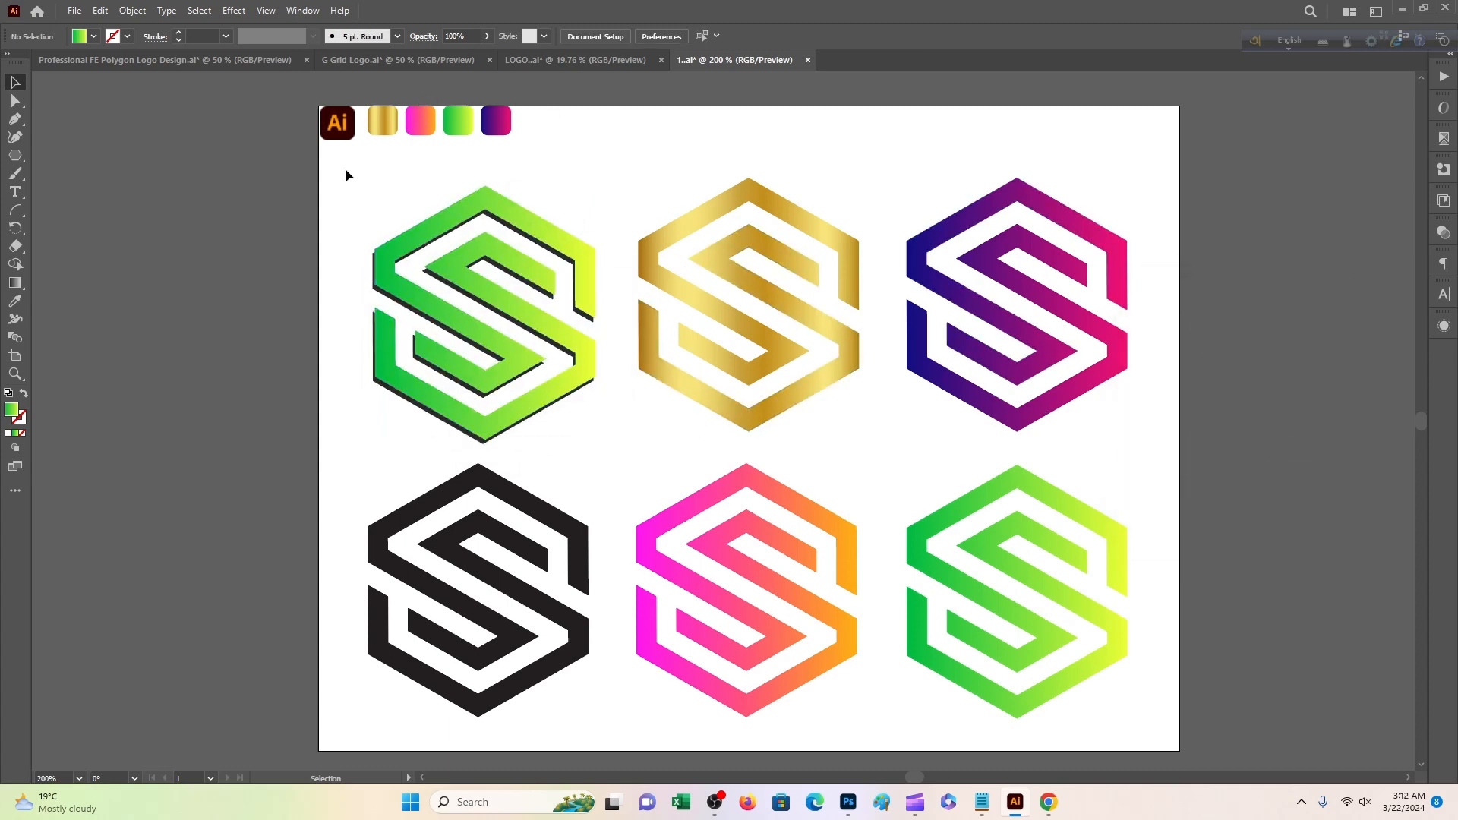
Apply a Multiply drop shadow to the gold logo with 83% opacity, offsets -1 px and 2 px, and 0 px blur
{"action": "left_click", "coordinate": [659, 264]}
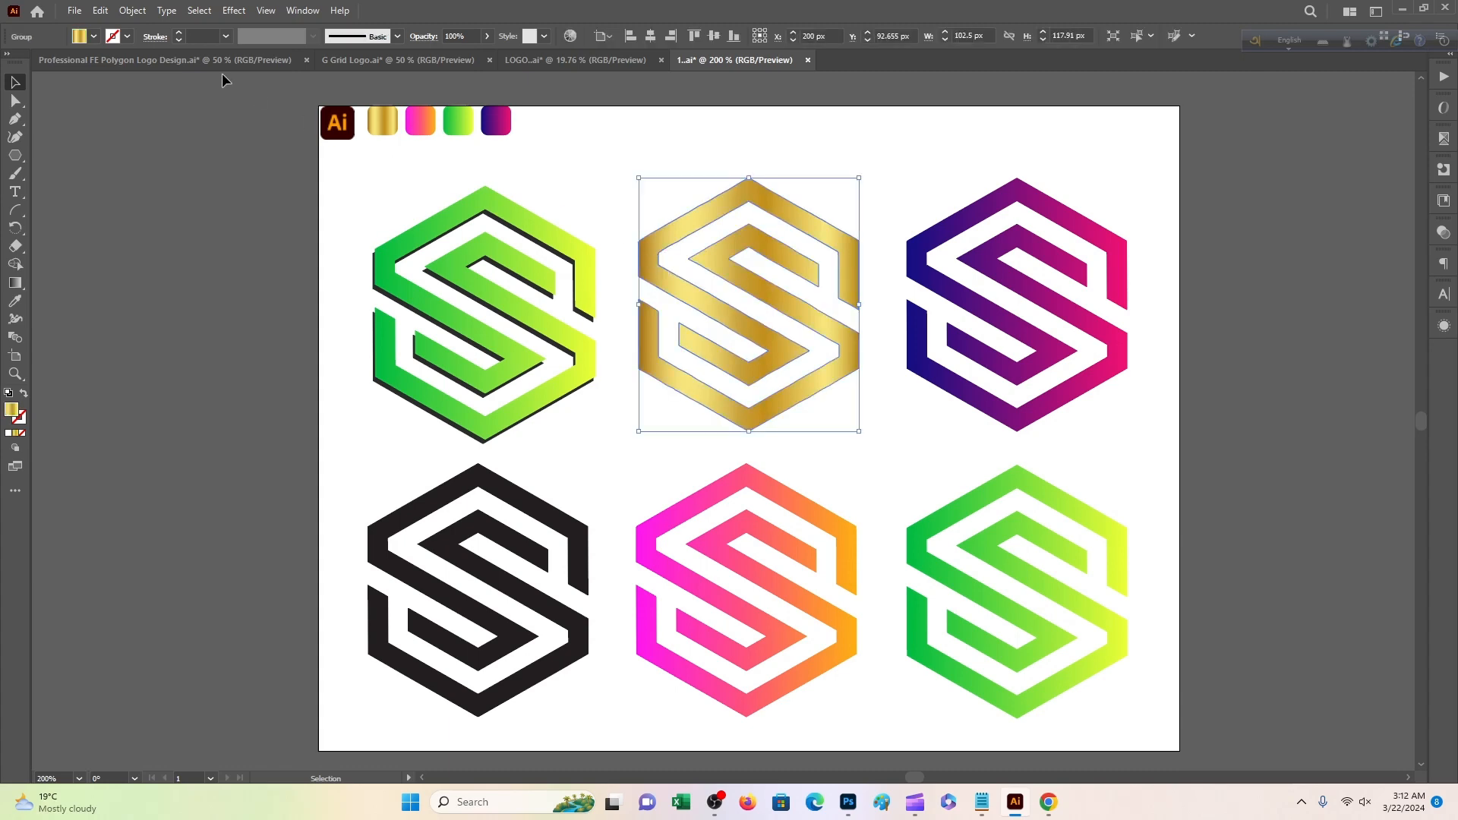
{"action": "left_click", "coordinate": [233, 10]}
{"action": "mouse_move", "coordinate": [293, 195]}
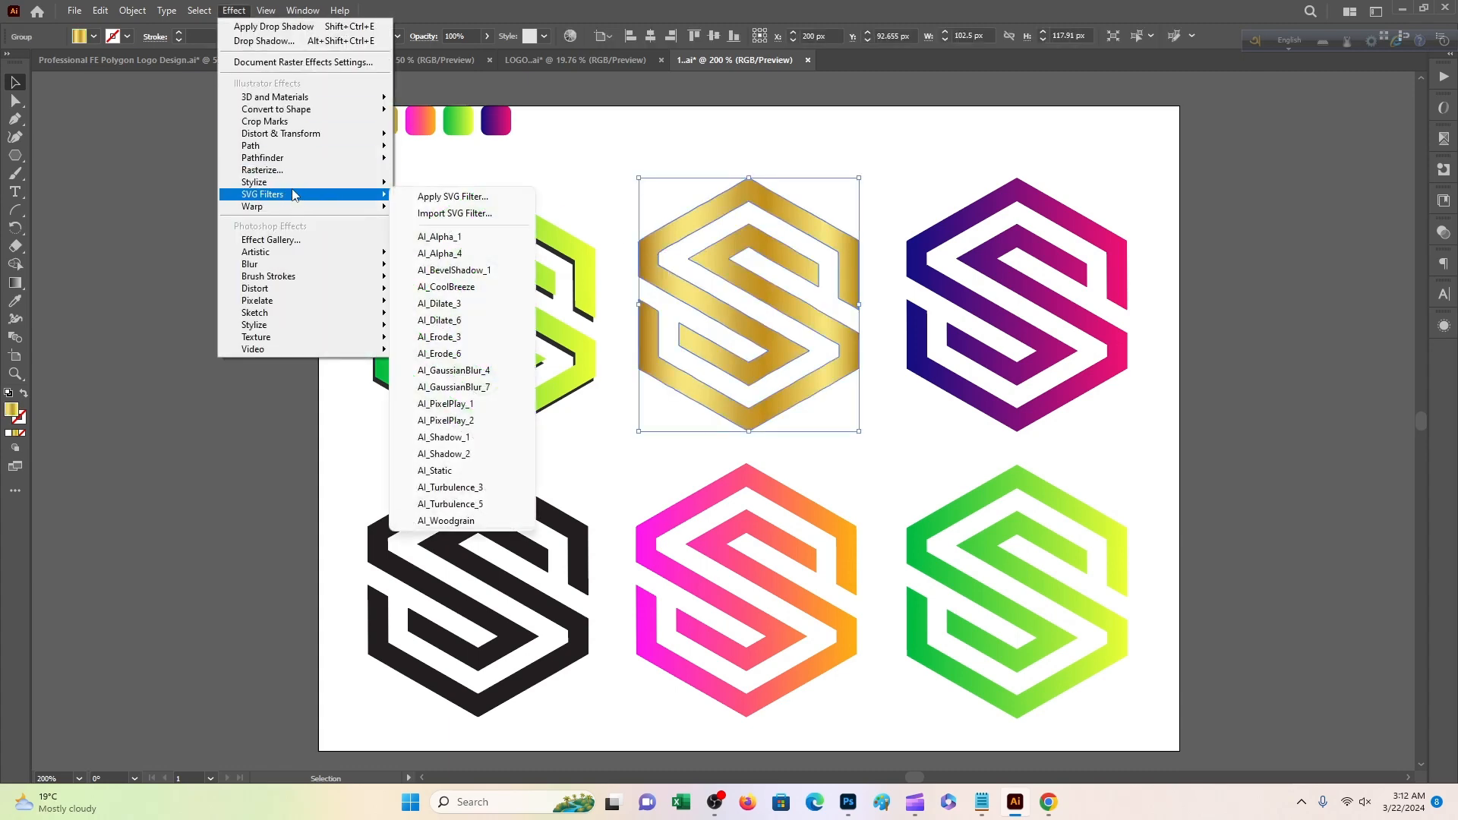
{"action": "left_click", "coordinate": [433, 186]}
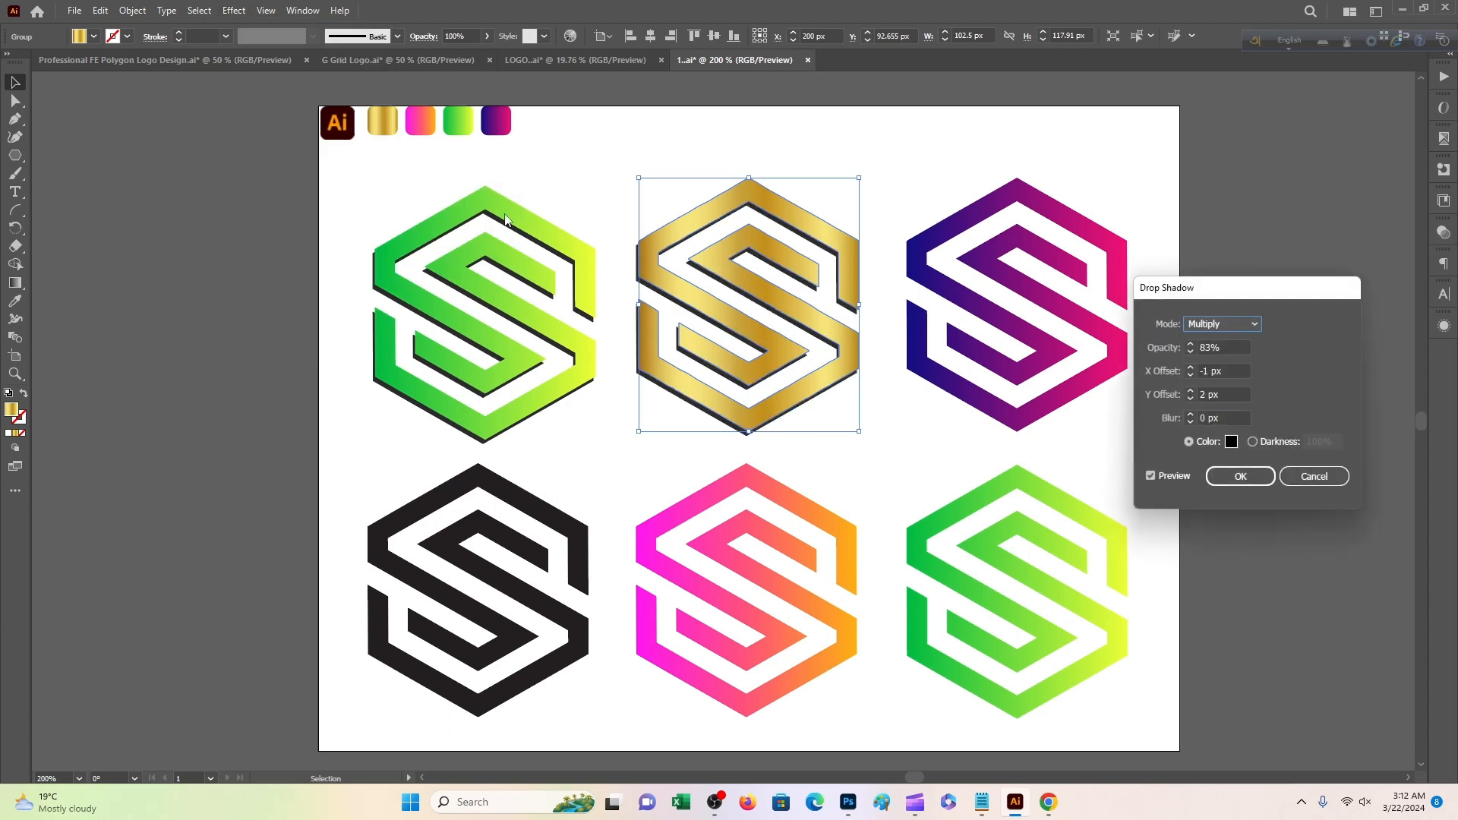
{"action": "left_click", "coordinate": [1250, 483]}
{"action": "left_click", "coordinate": [1129, 444]}
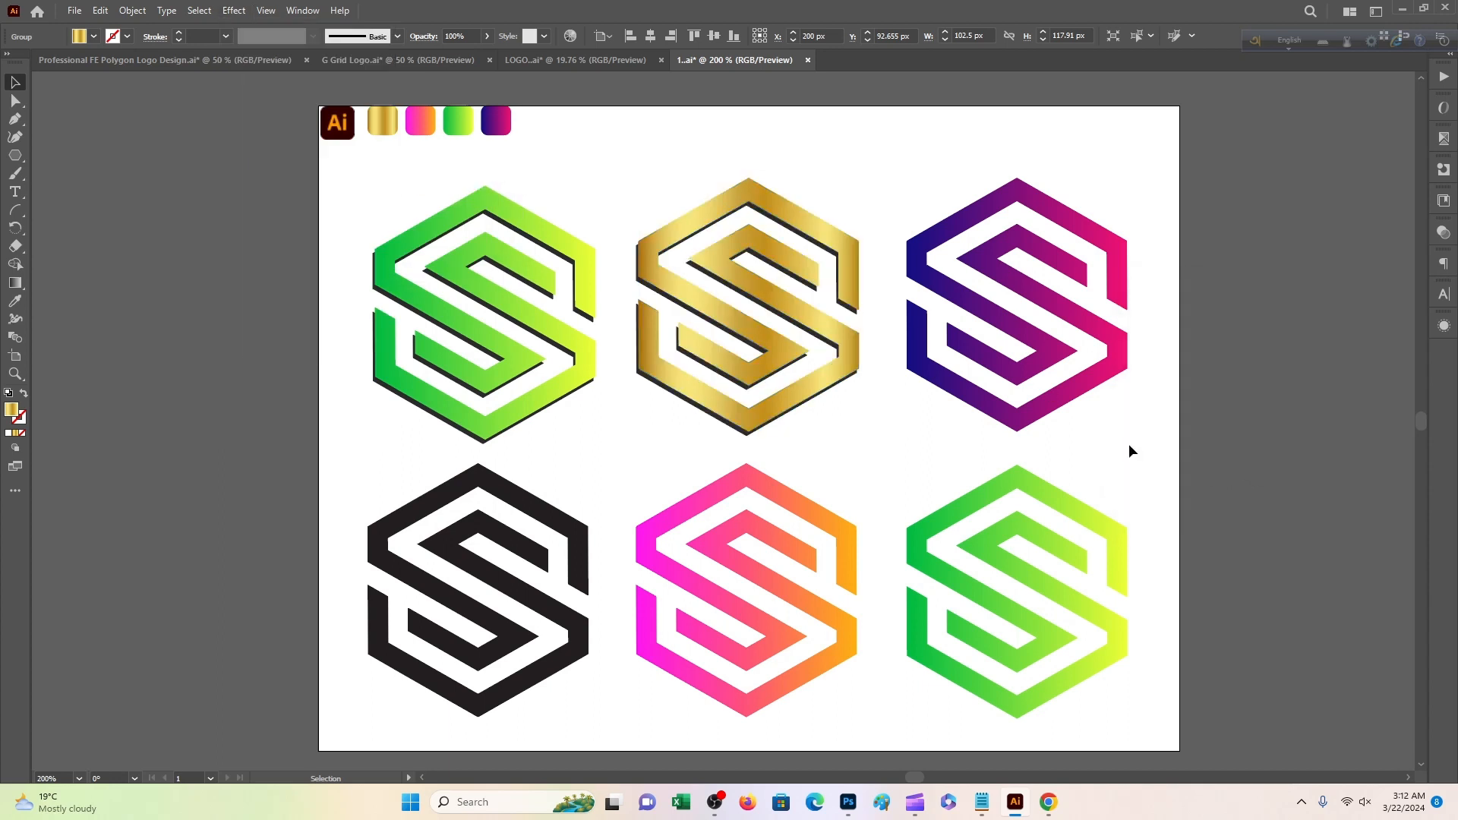
Give the navy-to-pink logo the same drop shadow: Multiply, 83% opacity, X offset -1 px, Y offset 2 px, blur 0 px
{"action": "left_click", "coordinate": [920, 340]}
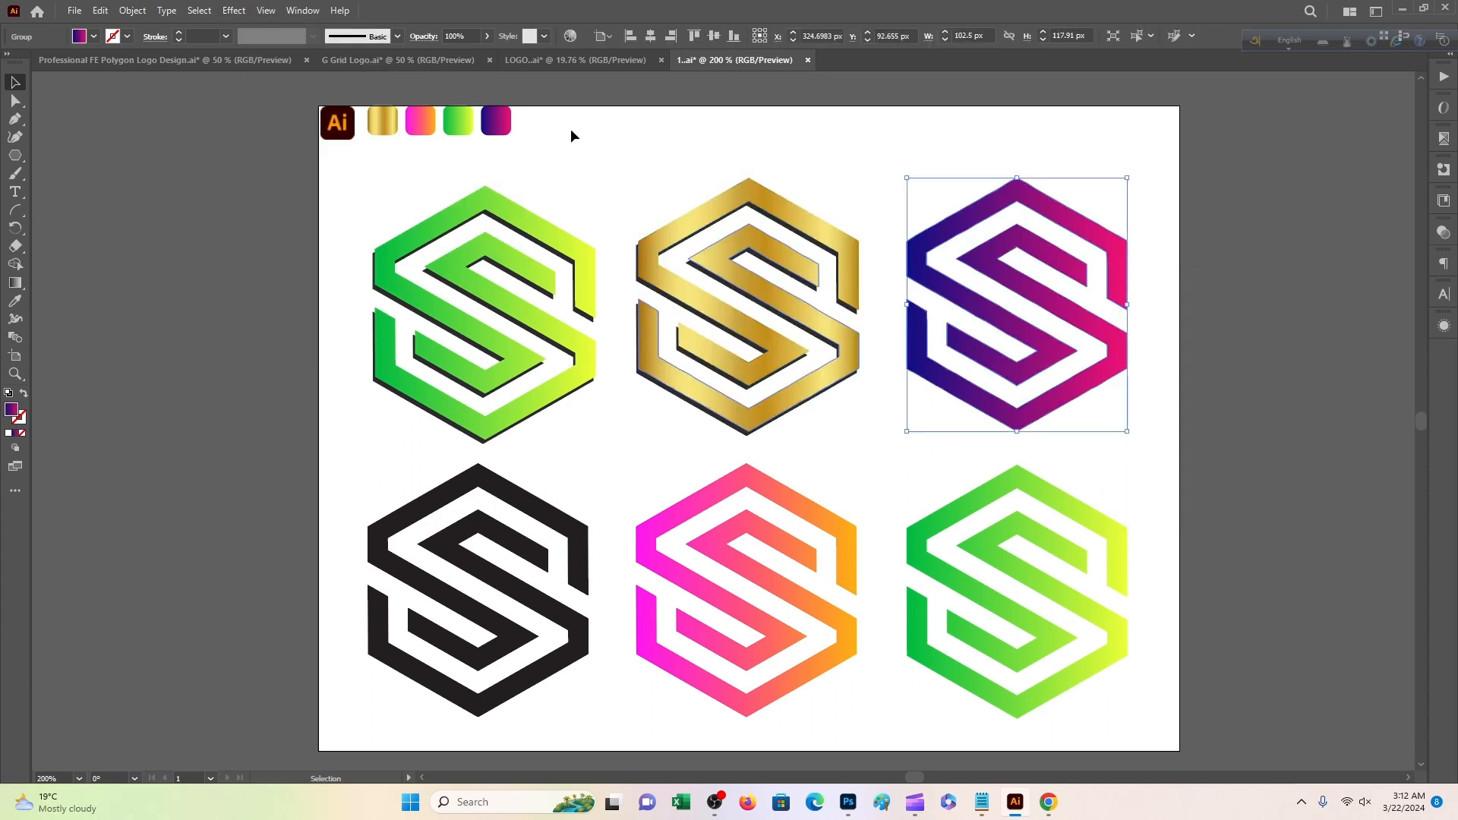
{"action": "left_click", "coordinate": [237, 11]}
{"action": "mouse_move", "coordinate": [320, 213]}
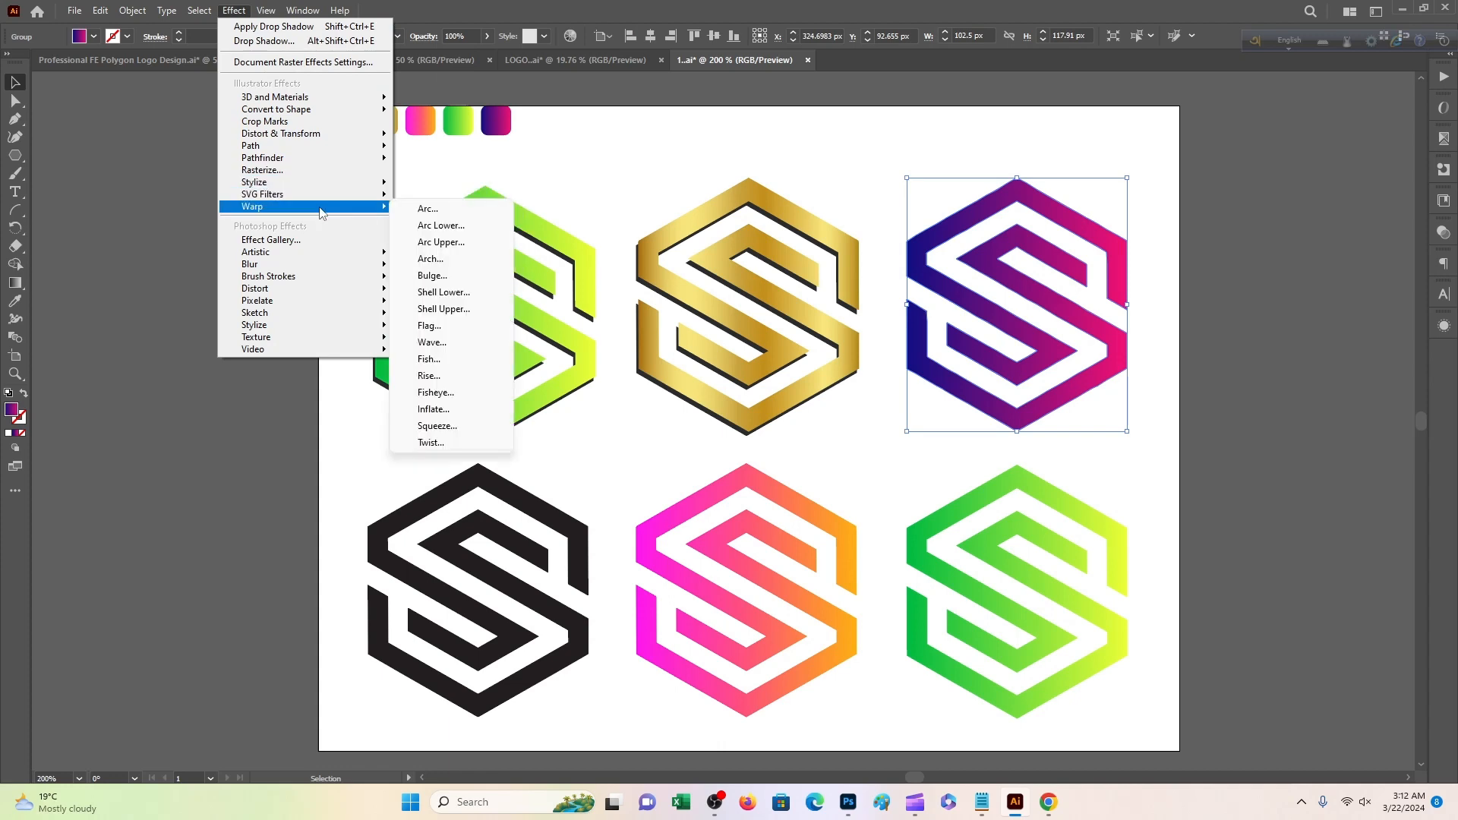
{"action": "mouse_move", "coordinate": [318, 183]}
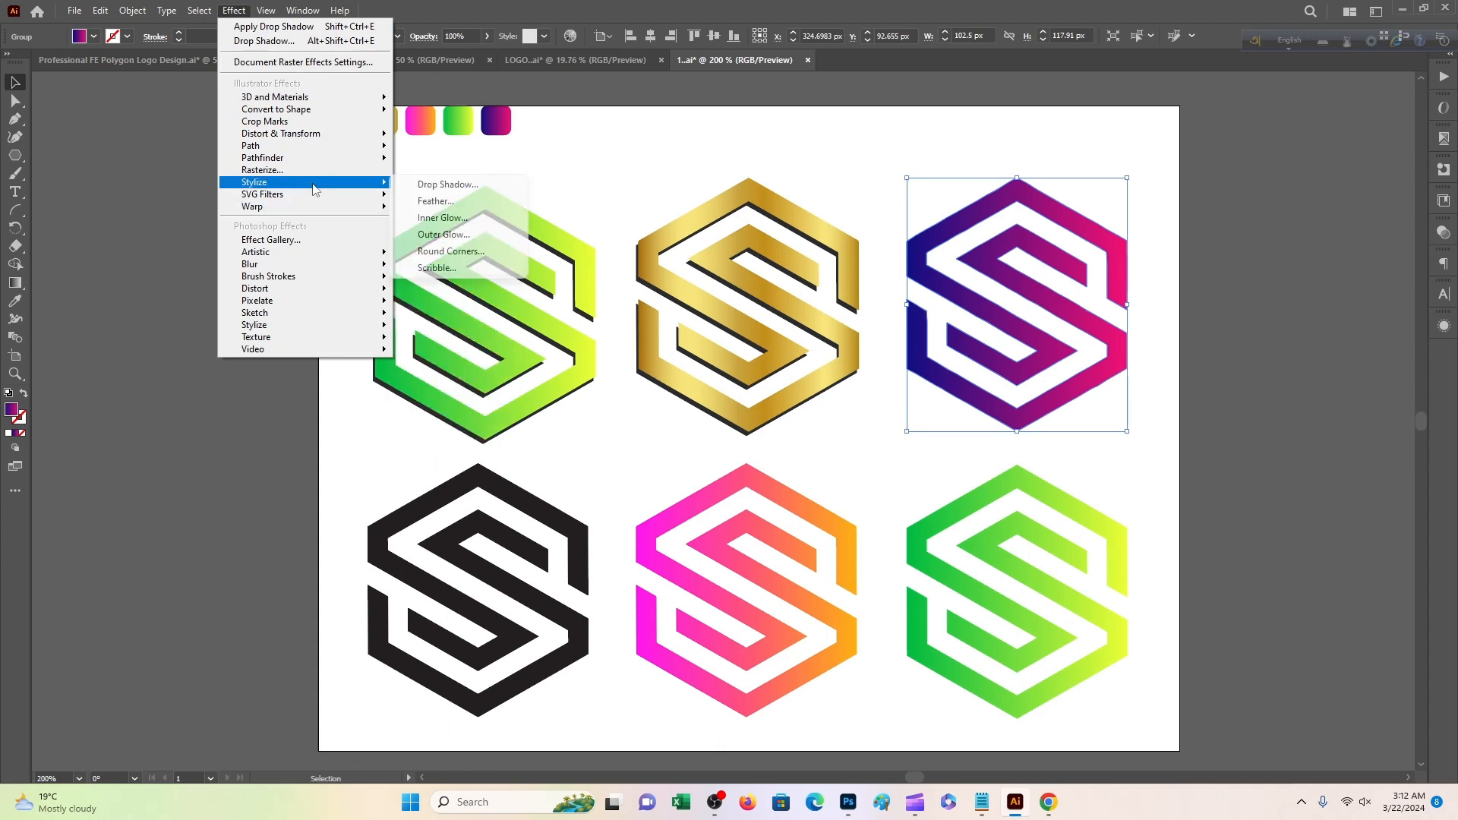
{"action": "left_click", "coordinate": [448, 184]}
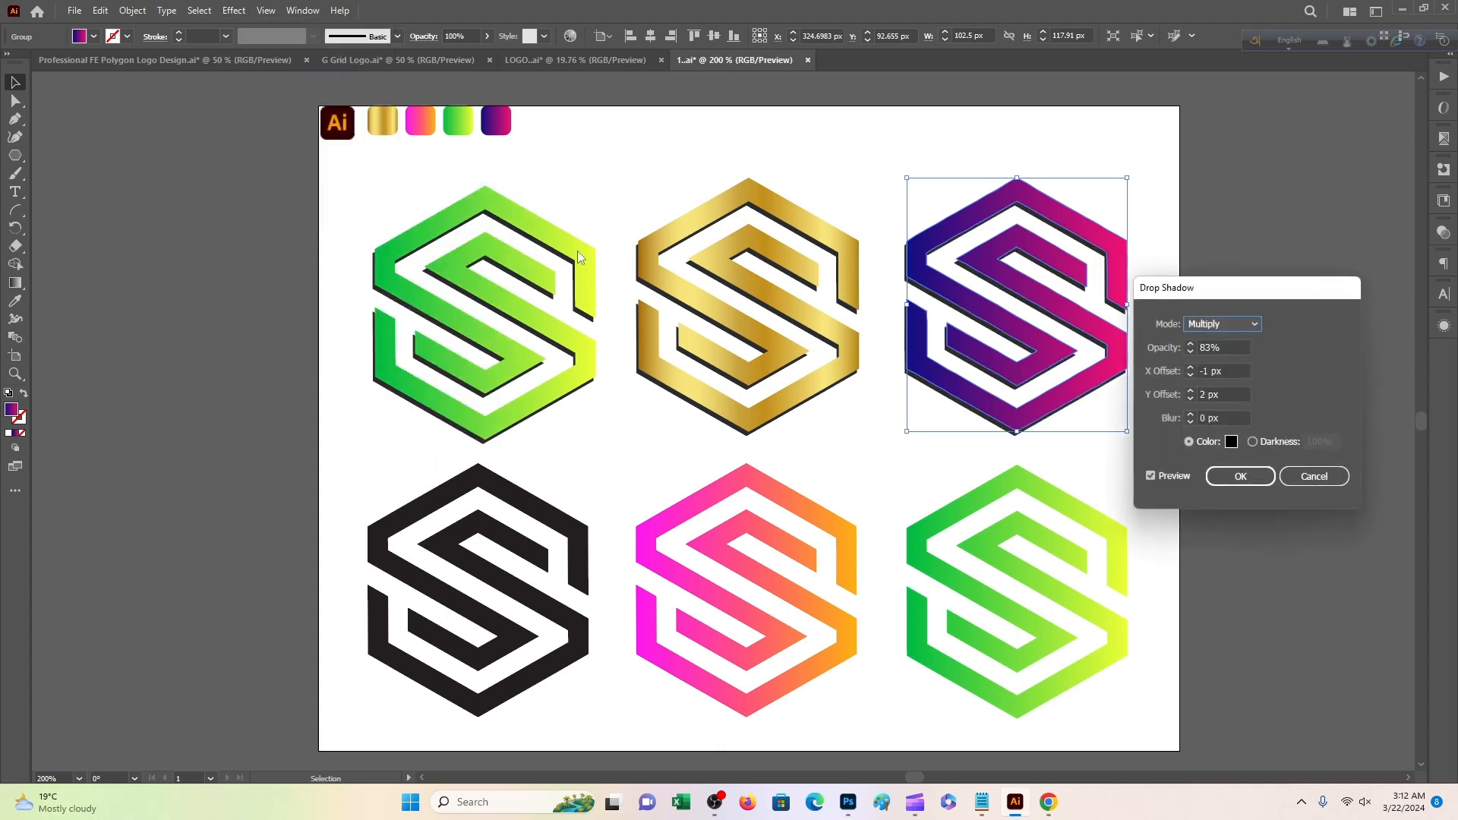
{"action": "left_click", "coordinate": [1240, 477]}
{"action": "left_click", "coordinate": [1091, 458]}
{"action": "scroll", "coordinate": [827, 450], "scroll_direction": "down", "scroll_amount": 1}
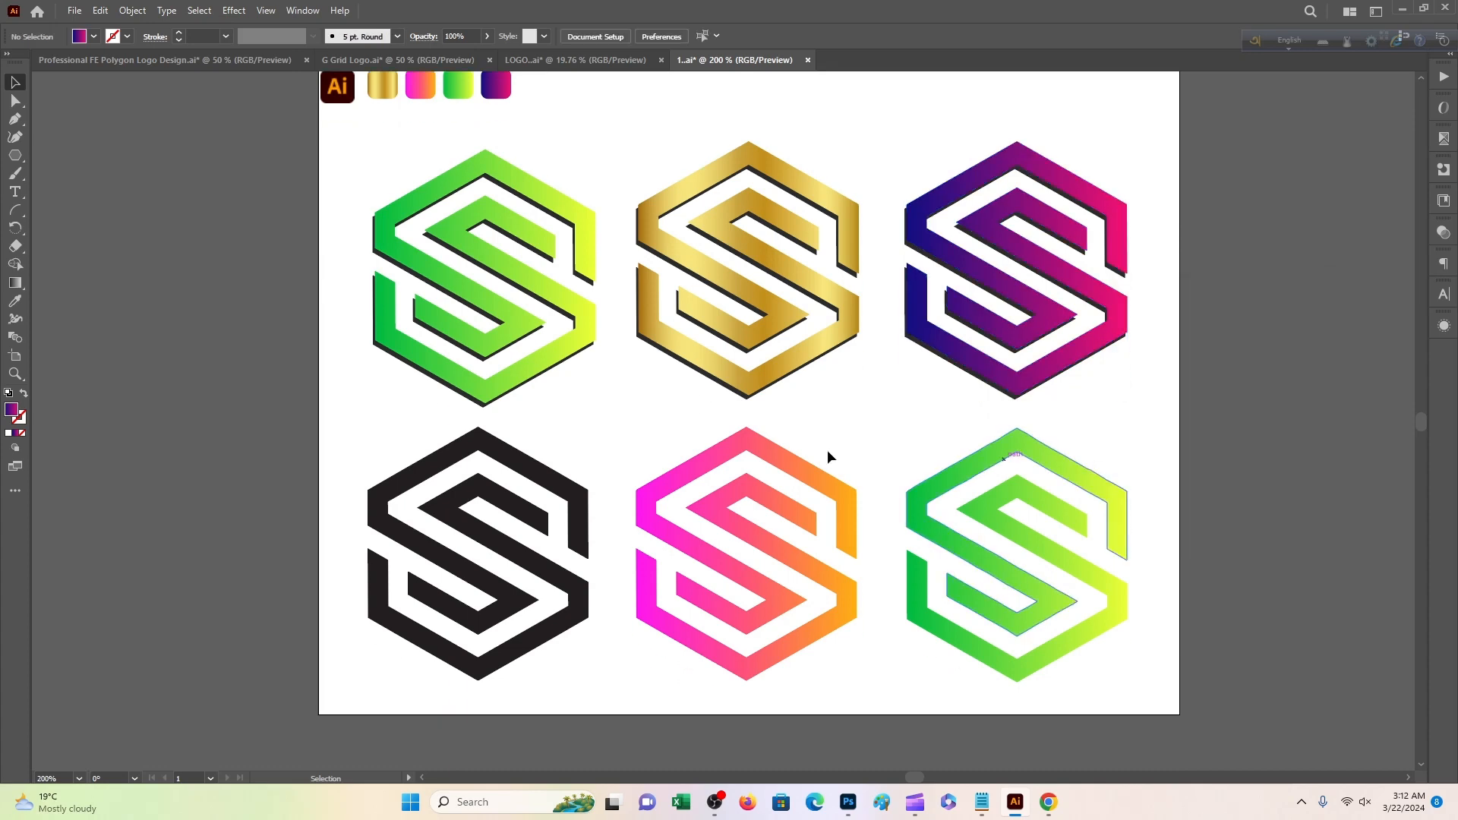
Change the dark logo's fill to pure black (000000) and place a copy of it off the artboard's left side
{"action": "left_click", "coordinate": [521, 466]}
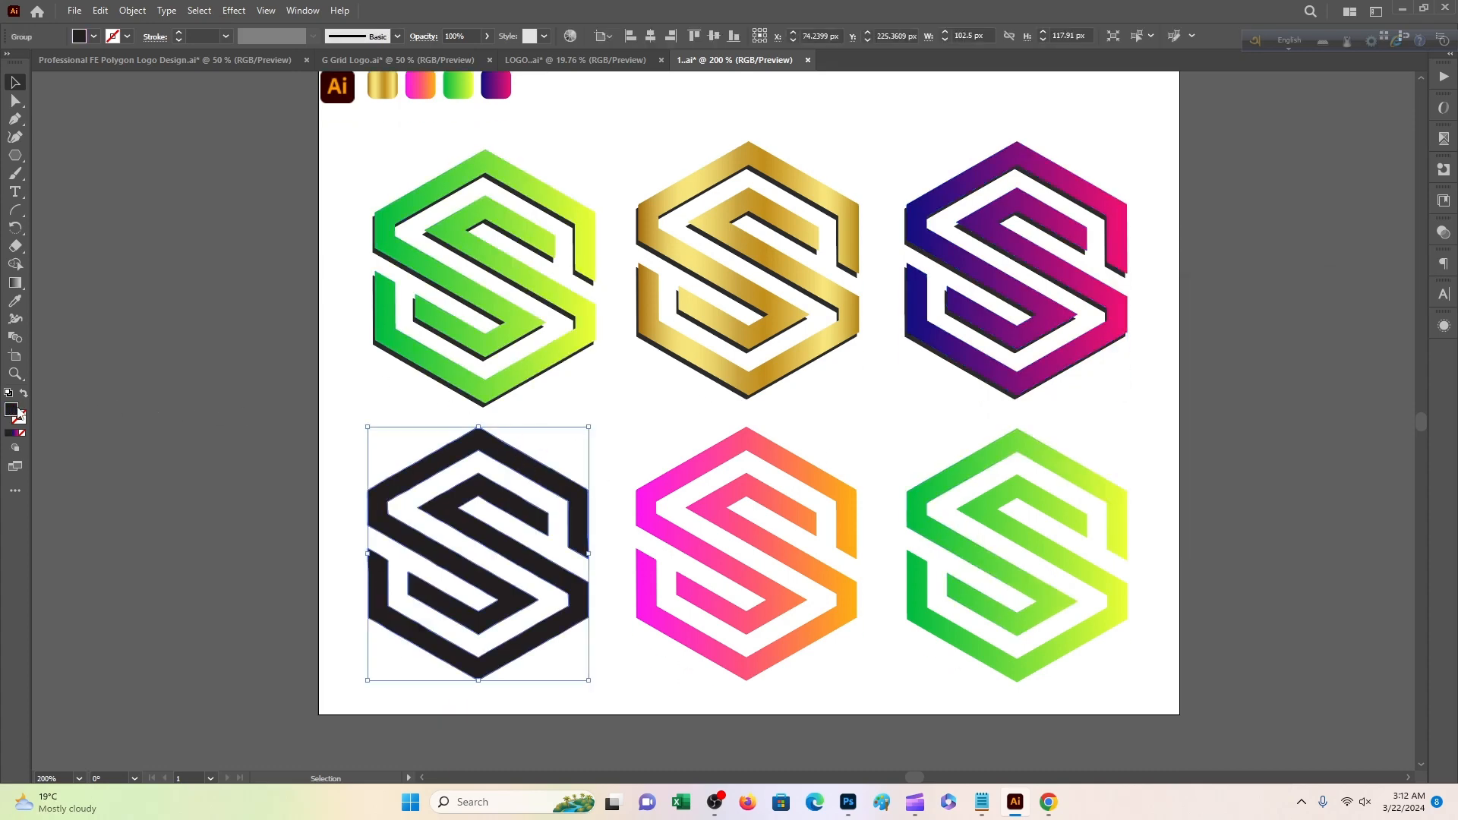
{"action": "double_click", "coordinate": [11, 411]}
{"action": "mouse_move", "coordinate": [1118, 490]}
{"action": "left_mouse_down"}
{"action": "mouse_move", "coordinate": [1145, 488]}
{"action": "mouse_move", "coordinate": [1184, 517]}
{"action": "left_mouse_up"}
{"action": "left_click", "coordinate": [1344, 324]}
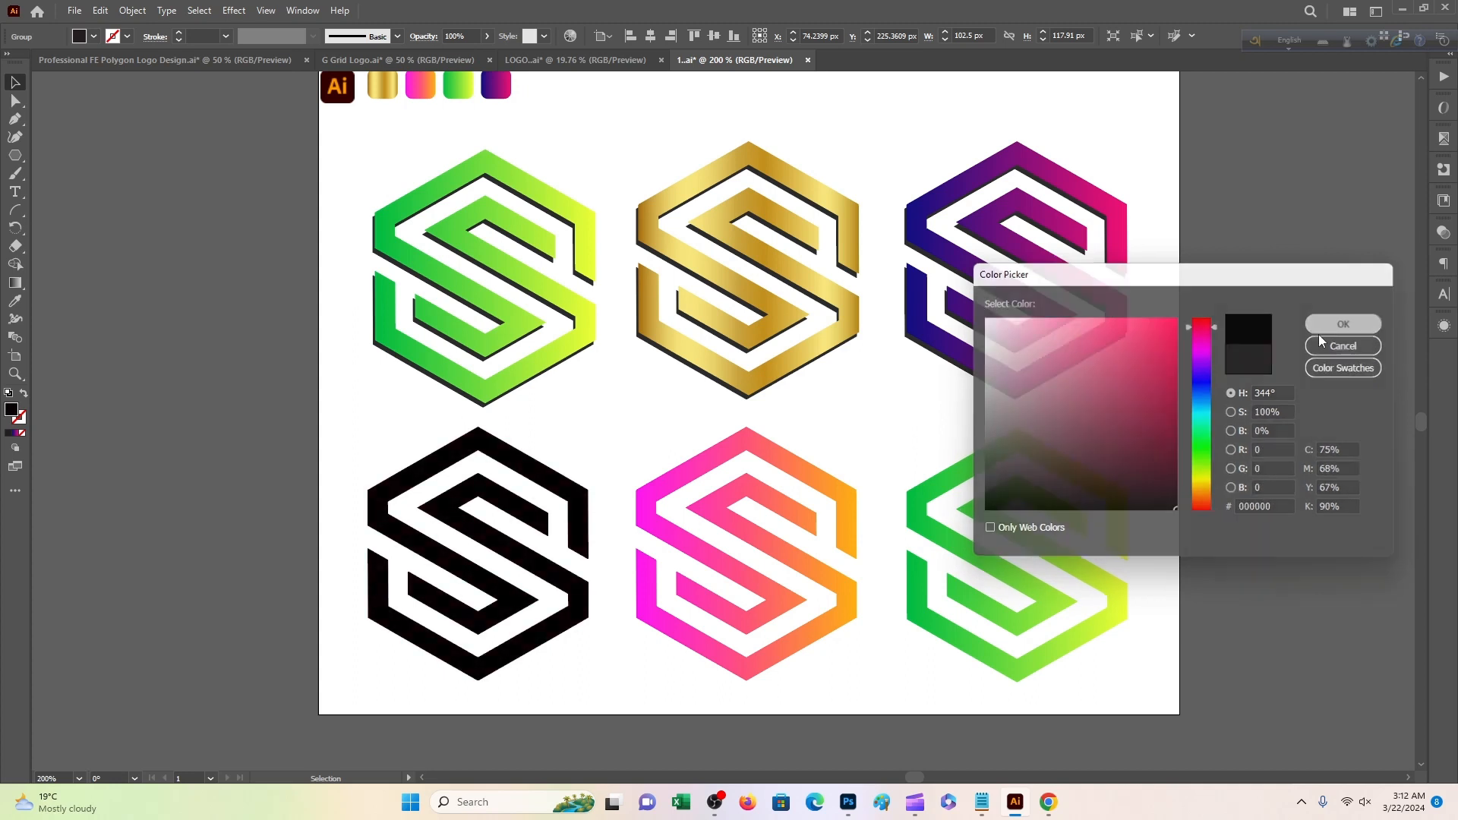
{"action": "left_click", "coordinate": [680, 443]}
{"action": "left_click_drag", "start_coordinate": [562, 482], "coordinate": [263, 286]}
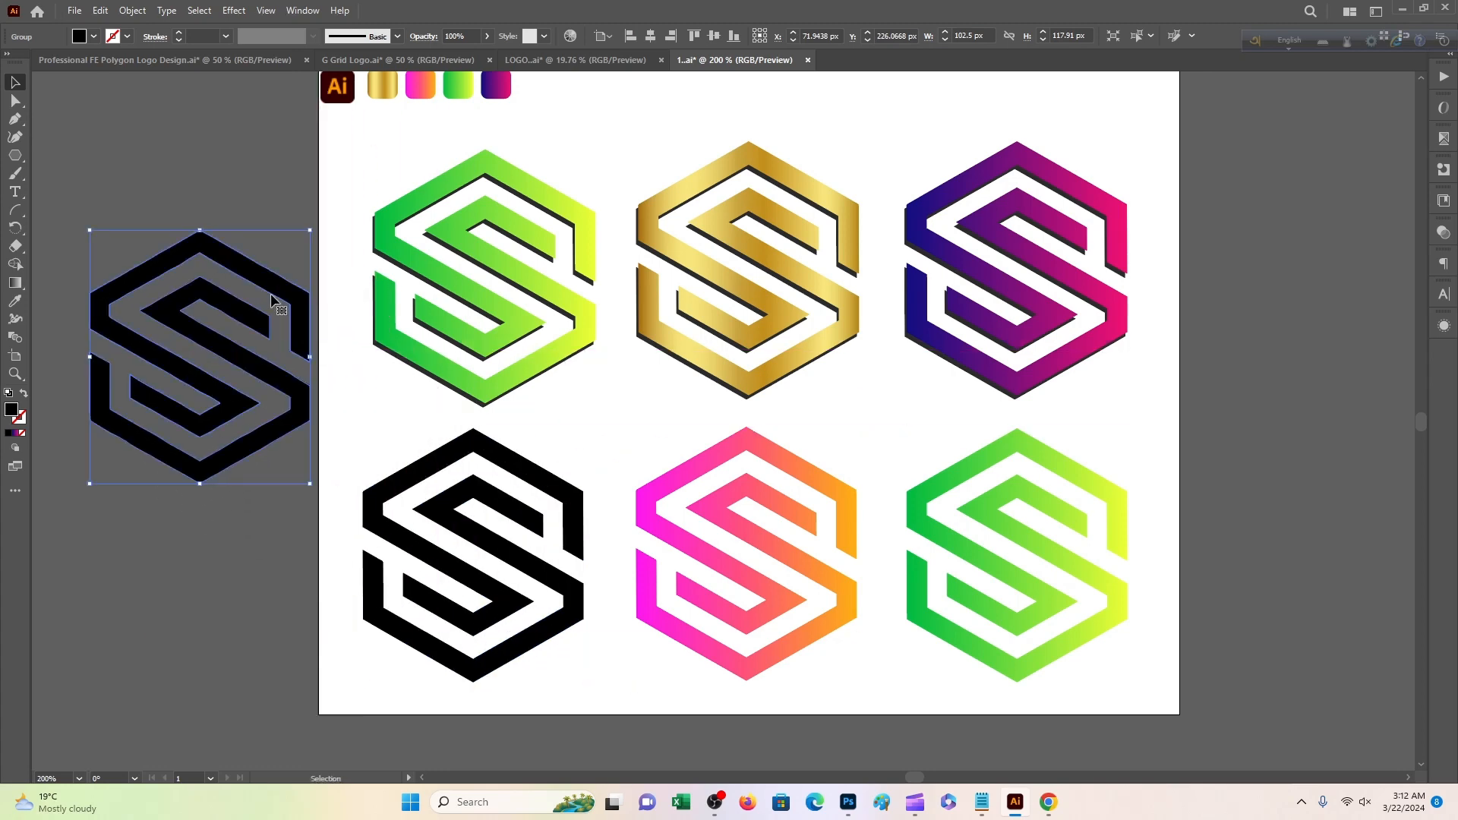
Add a drop shadow to the lower-row black logo: Multiply, 83% opacity, X offset -1 px, Y offset 2 px, blur 0 px
{"action": "left_click", "coordinate": [233, 12]}
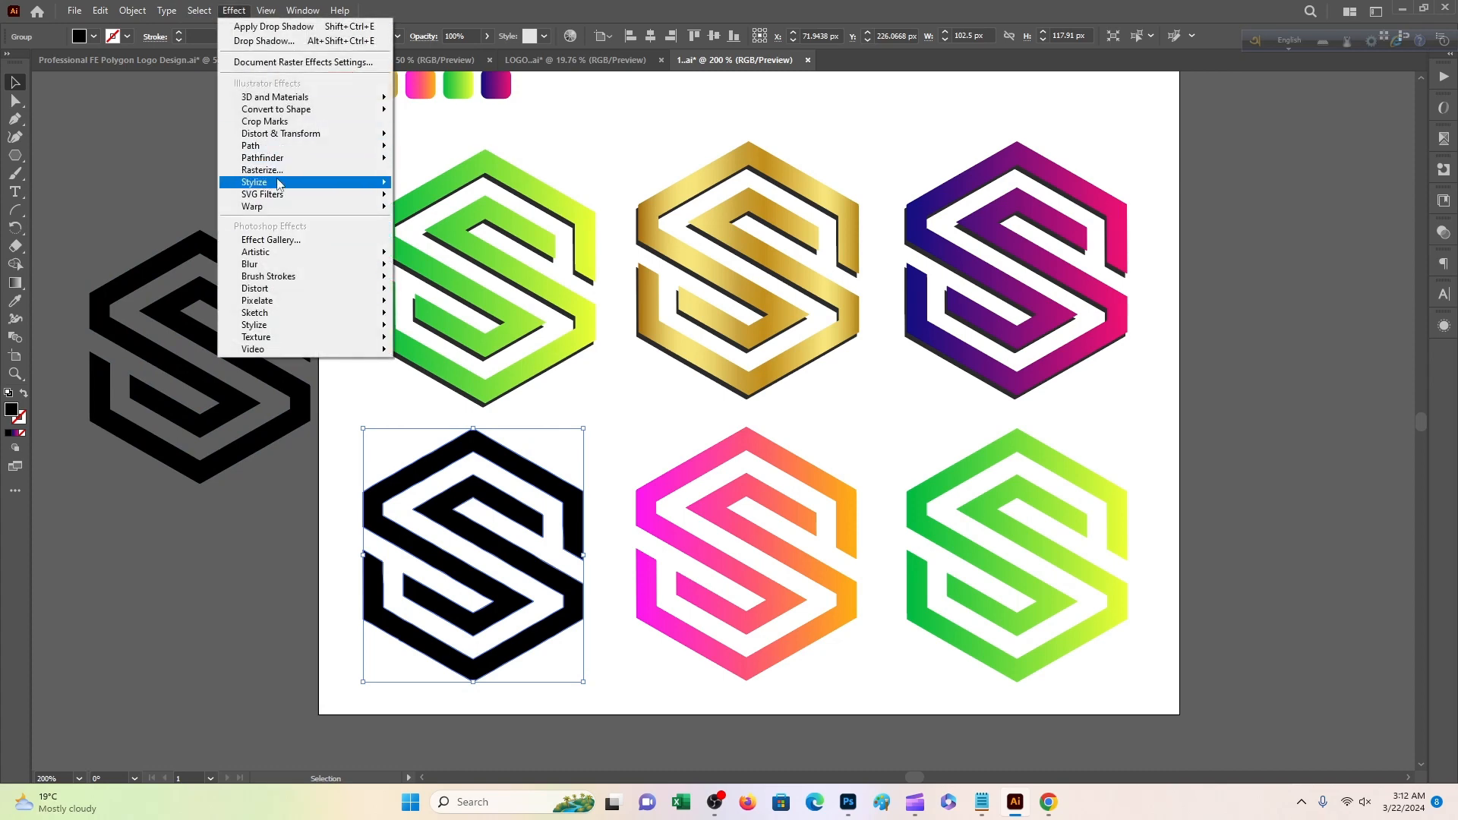
{"action": "mouse_move", "coordinate": [278, 183]}
{"action": "left_click", "coordinate": [437, 184]}
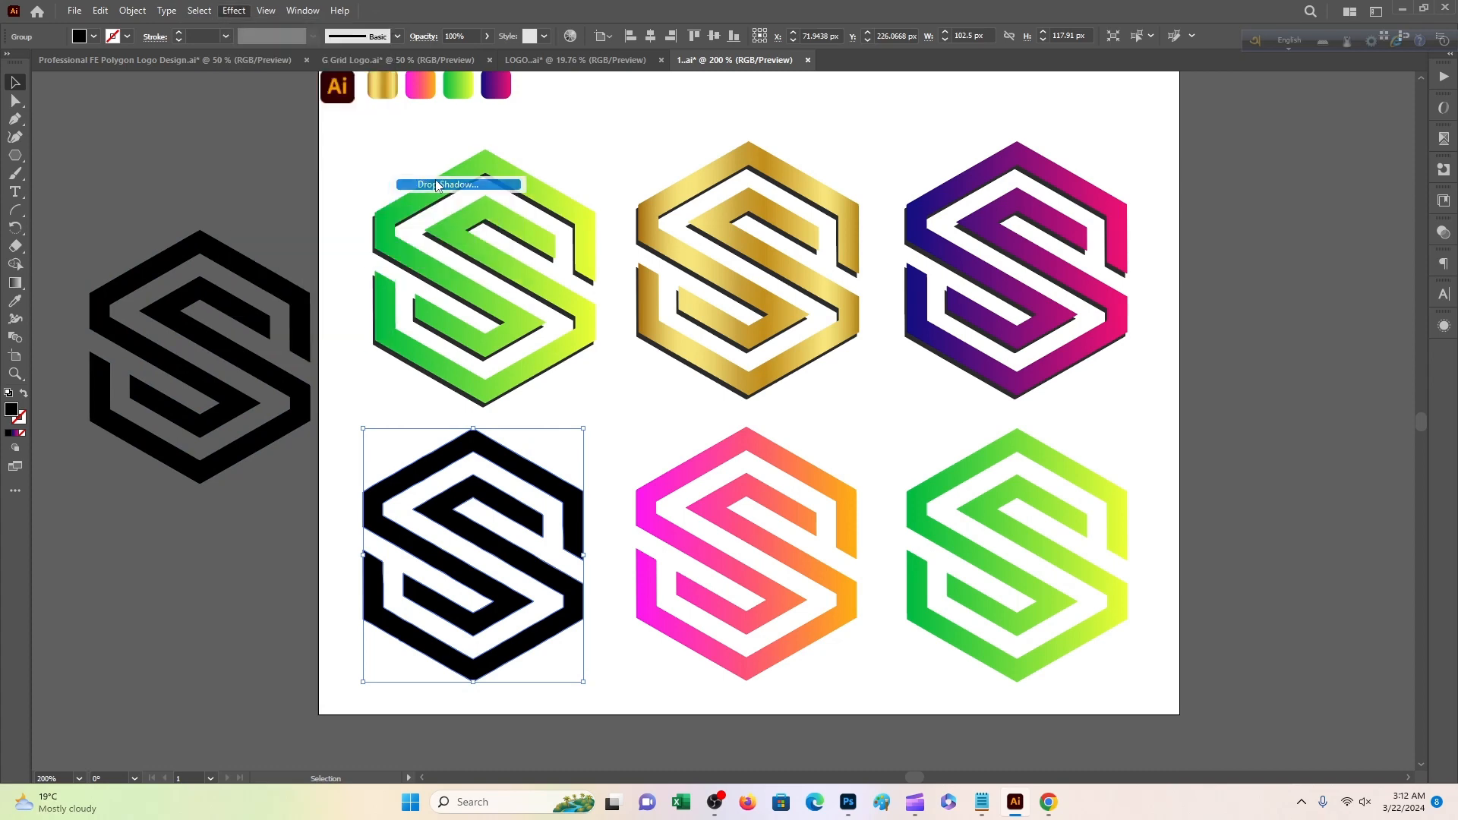
{"action": "left_click", "coordinate": [1241, 475]}
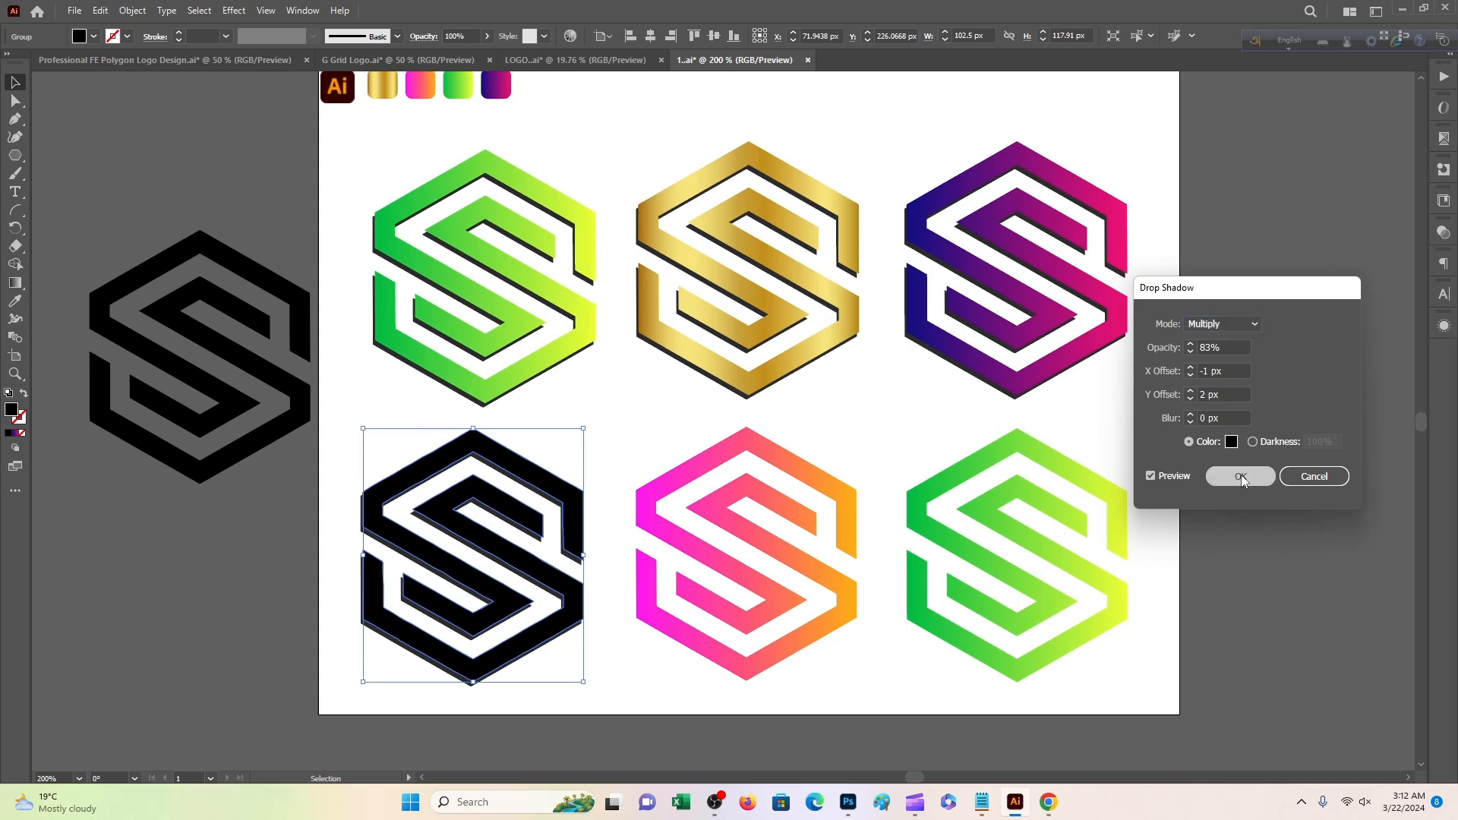
Give the pink-to-orange logo a Multiply drop shadow with 83% opacity, offsets -1 px and 2 px, and 0 px blur
{"action": "left_click", "coordinate": [782, 476]}
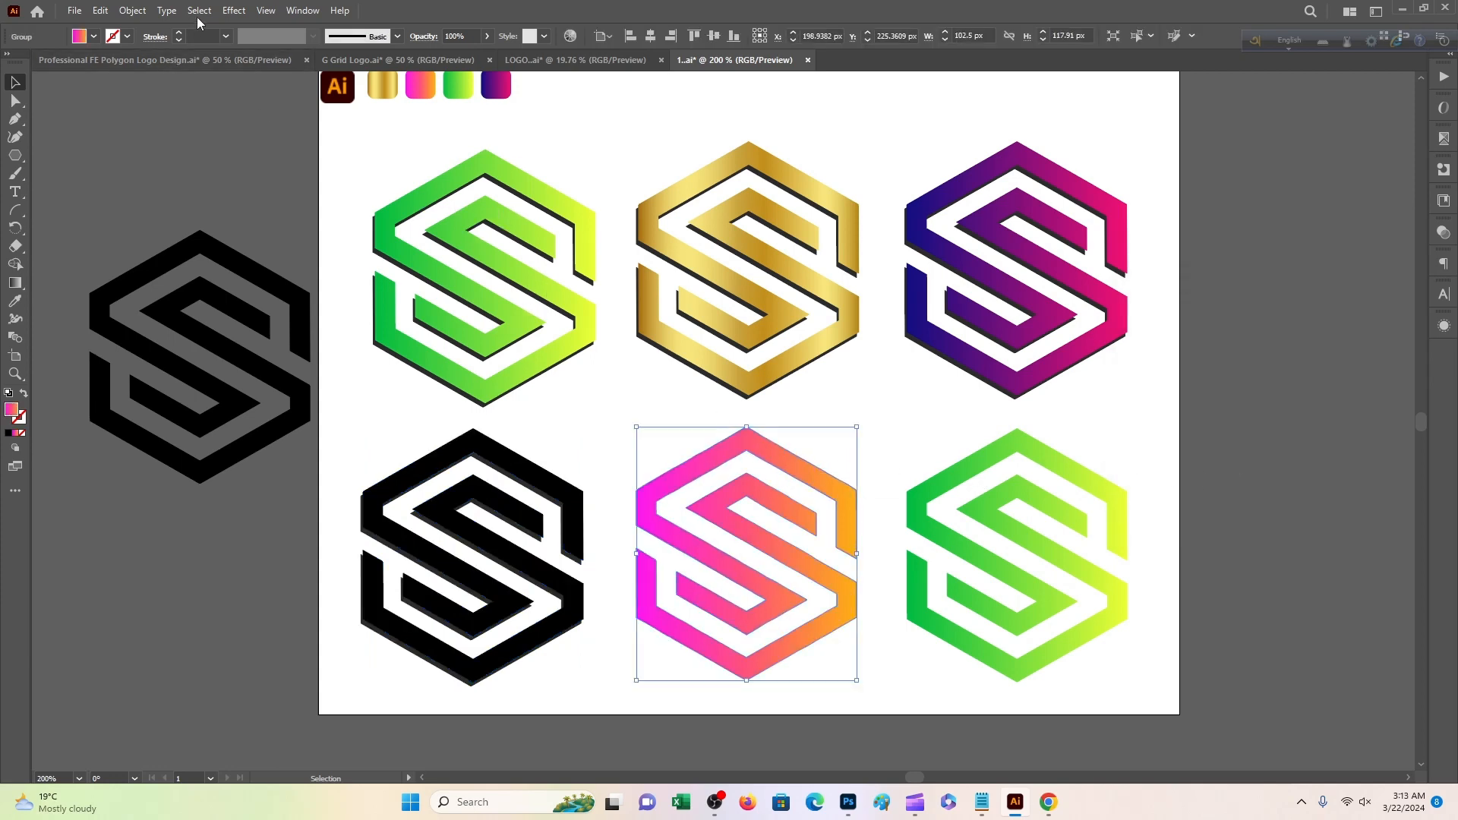
{"action": "left_click", "coordinate": [235, 12]}
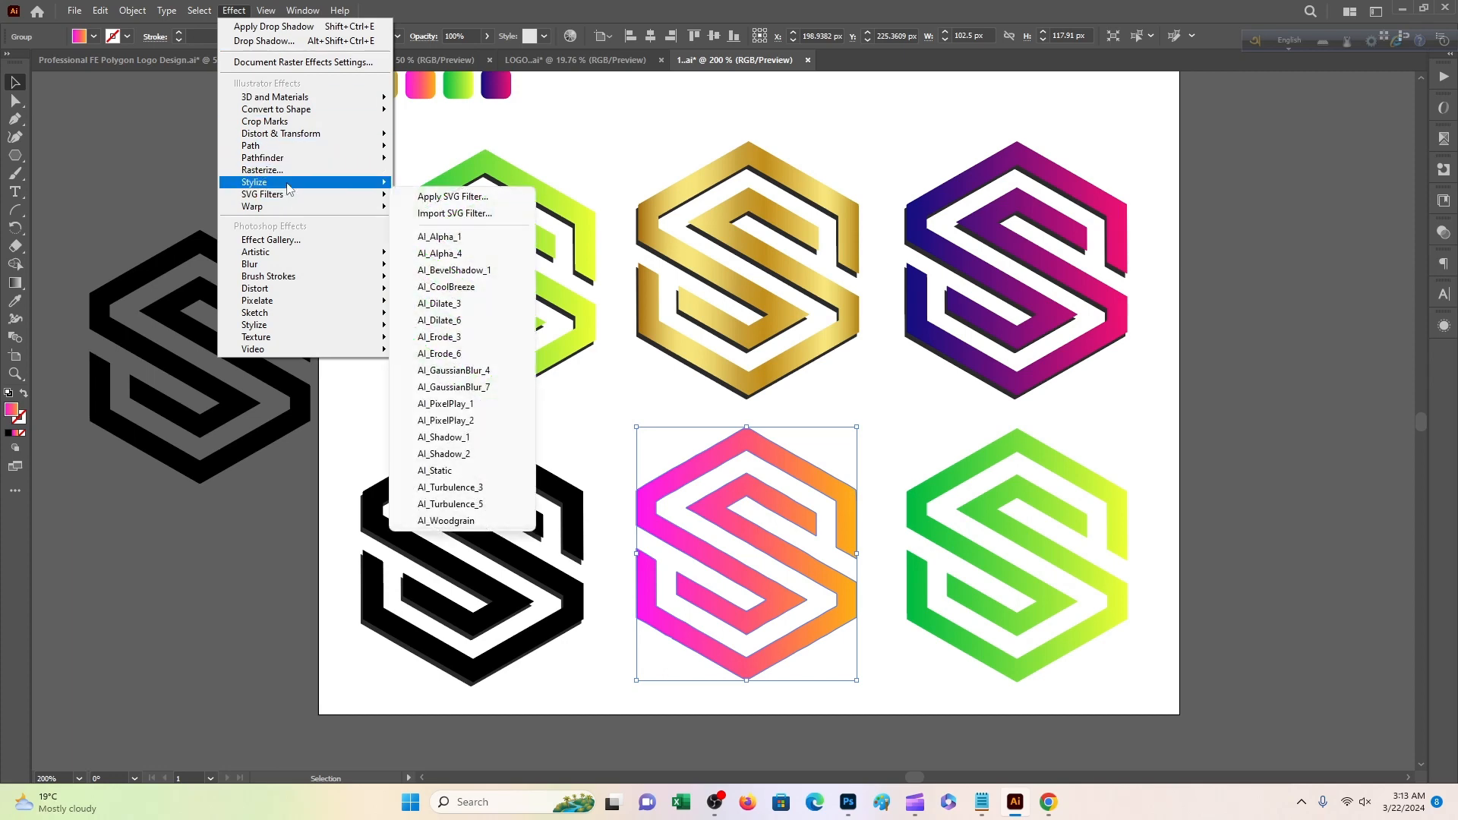
{"action": "mouse_move", "coordinate": [304, 189]}
{"action": "left_click", "coordinate": [437, 186]}
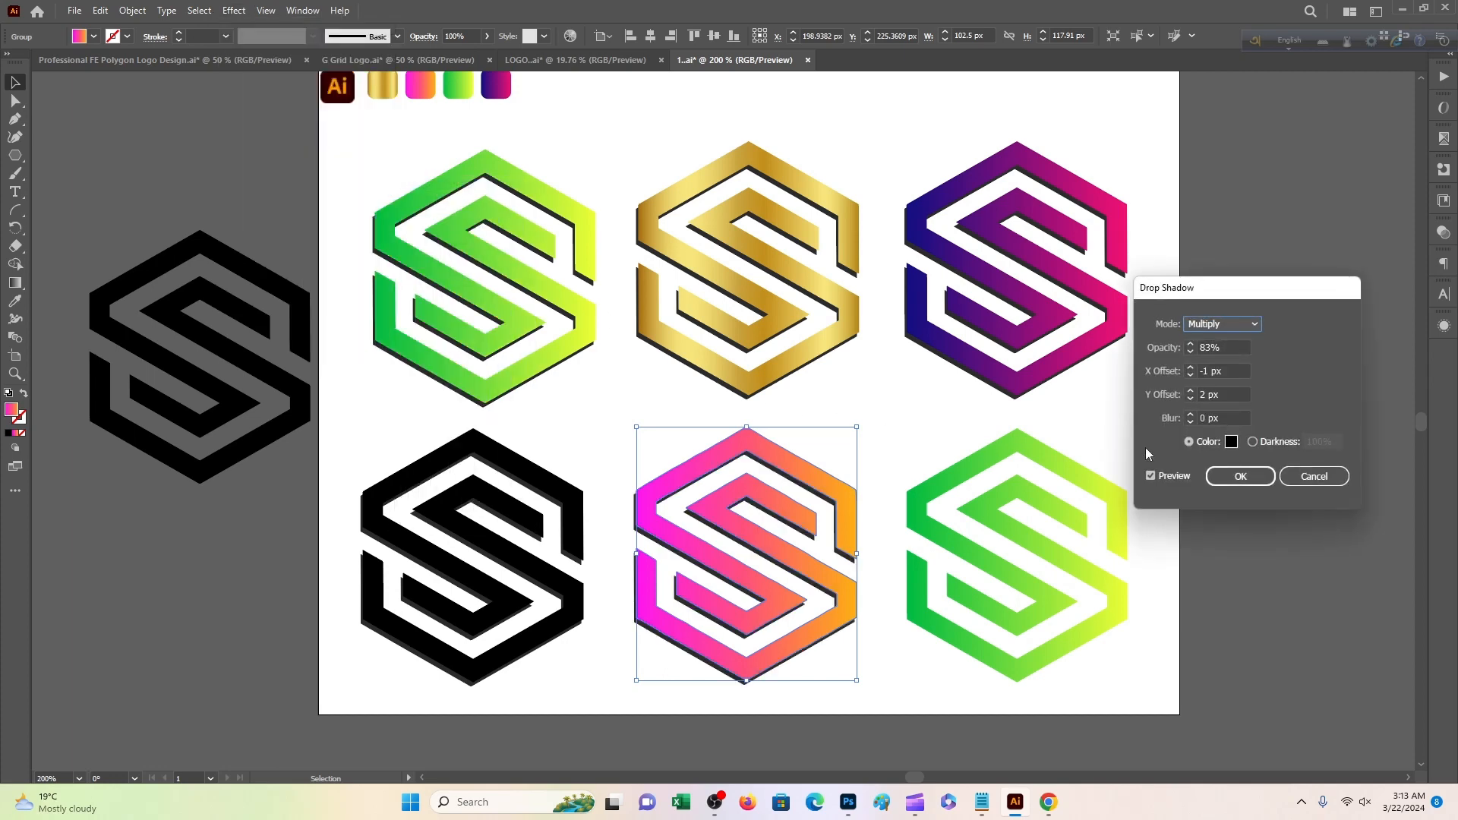
{"action": "left_click", "coordinate": [1239, 477]}
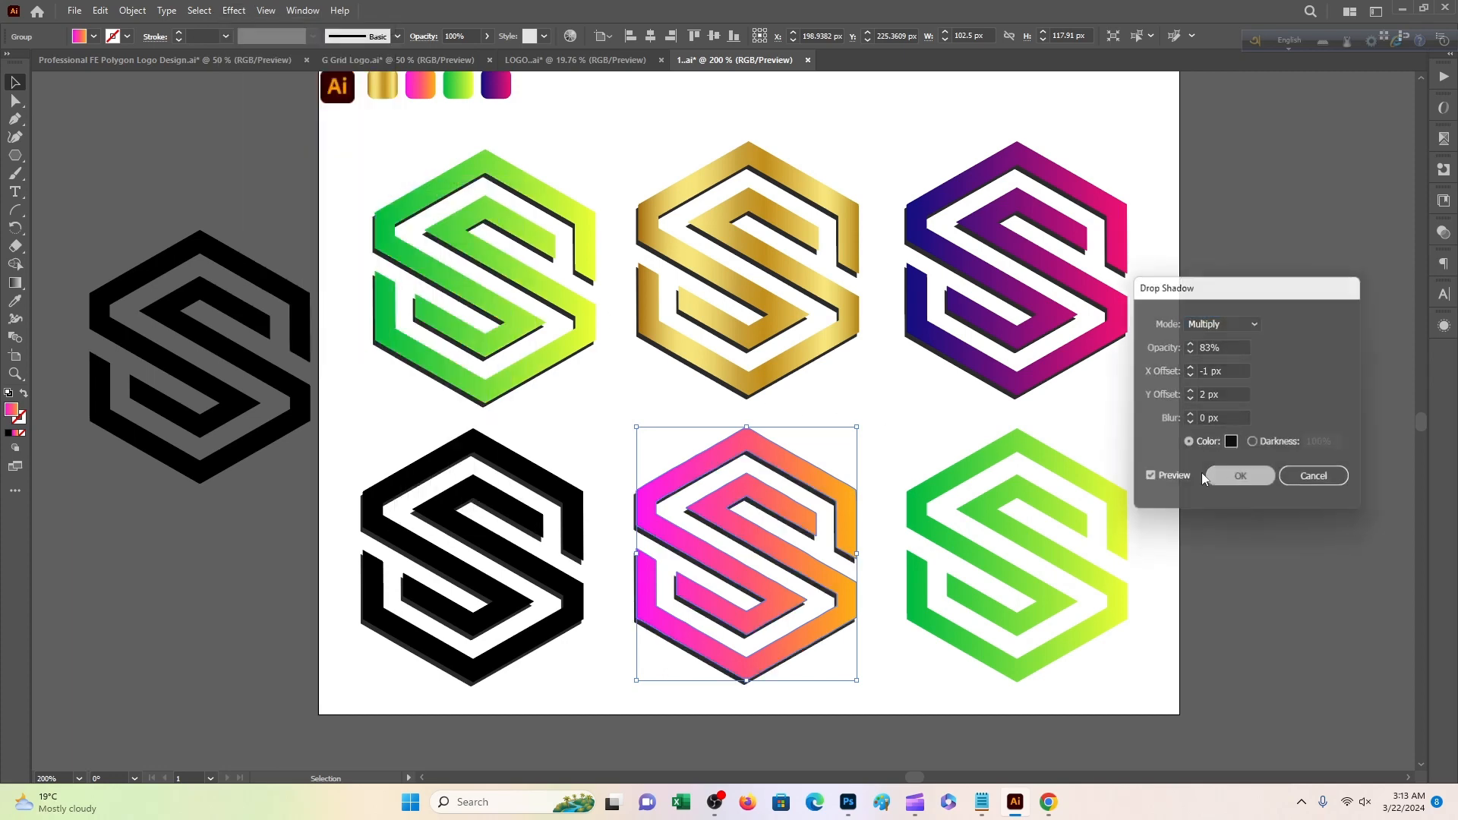
Apply the same Multiply drop shadow to the lower-row green logo, with 83% opacity, offsets -1 px and 2 px, and 0 px blur
{"action": "left_click", "coordinate": [1036, 446]}
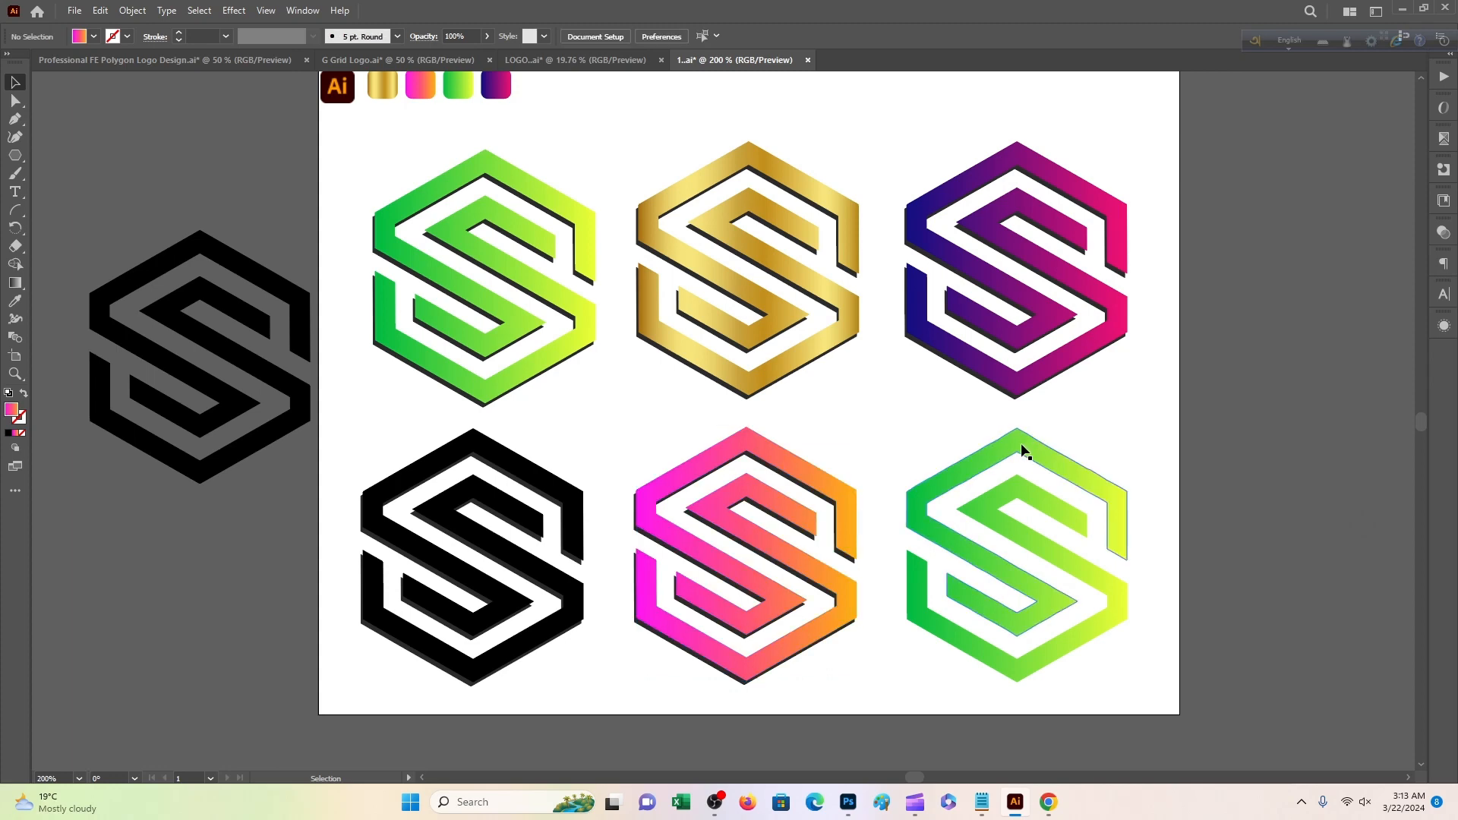
{"action": "left_click", "coordinate": [232, 11]}
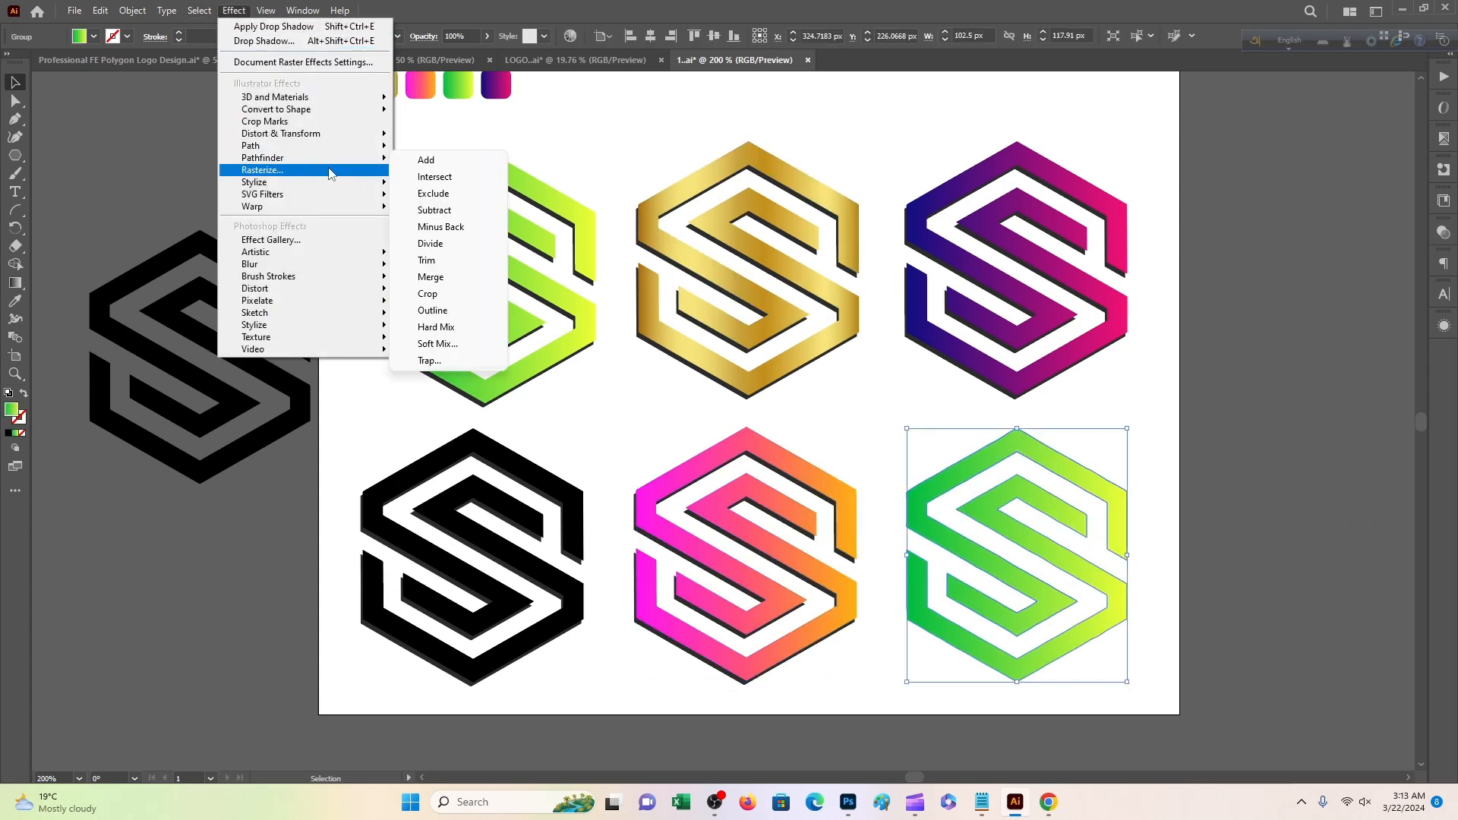
{"action": "mouse_move", "coordinate": [338, 183]}
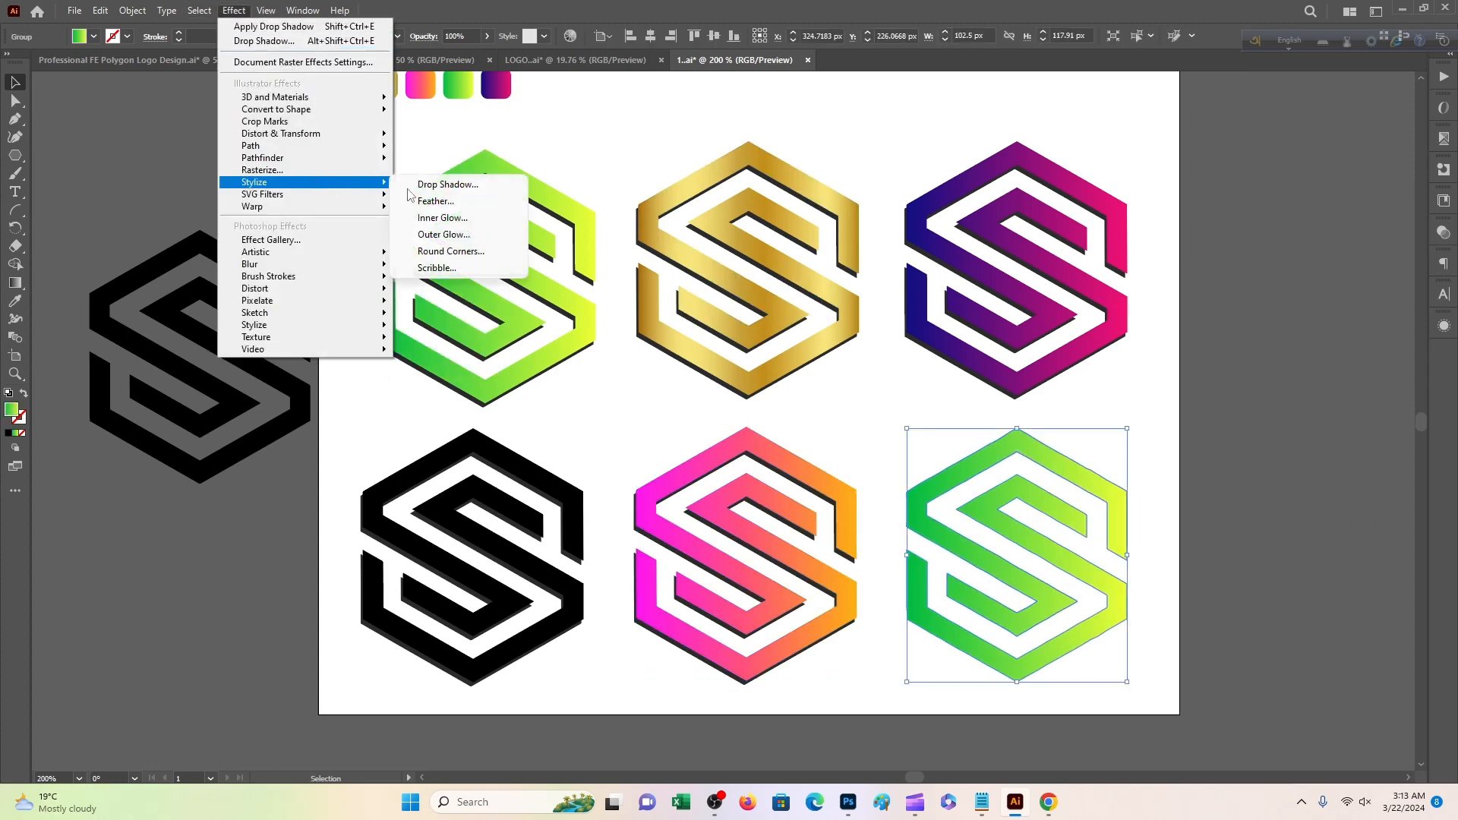
{"action": "left_click", "coordinate": [448, 185]}
{"action": "left_click", "coordinate": [1239, 477]}
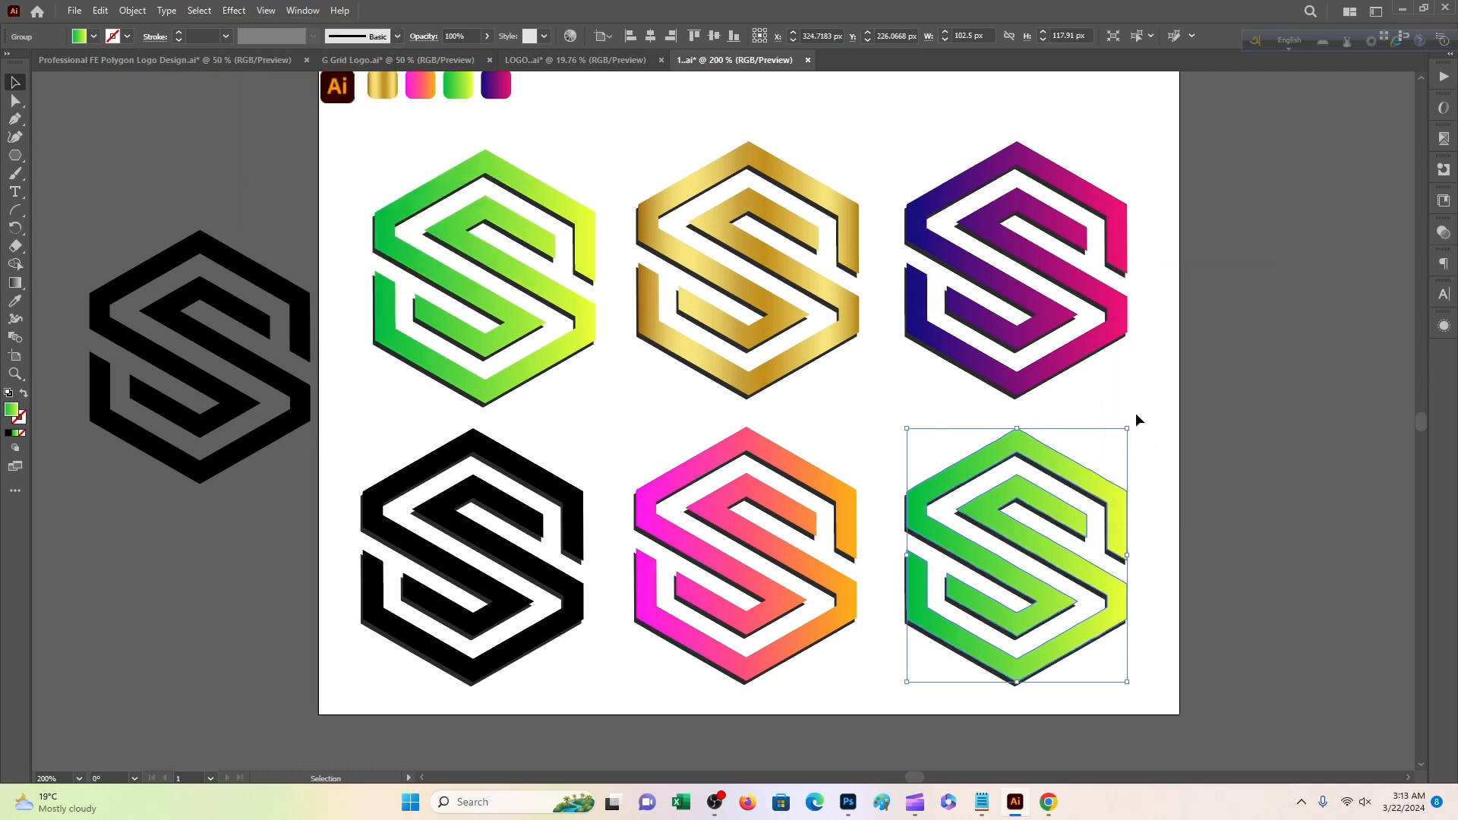
{"action": "left_click", "coordinate": [1136, 413]}
{"action": "scroll", "coordinate": [826, 158], "scroll_direction": "up", "scroll_amount": 4}
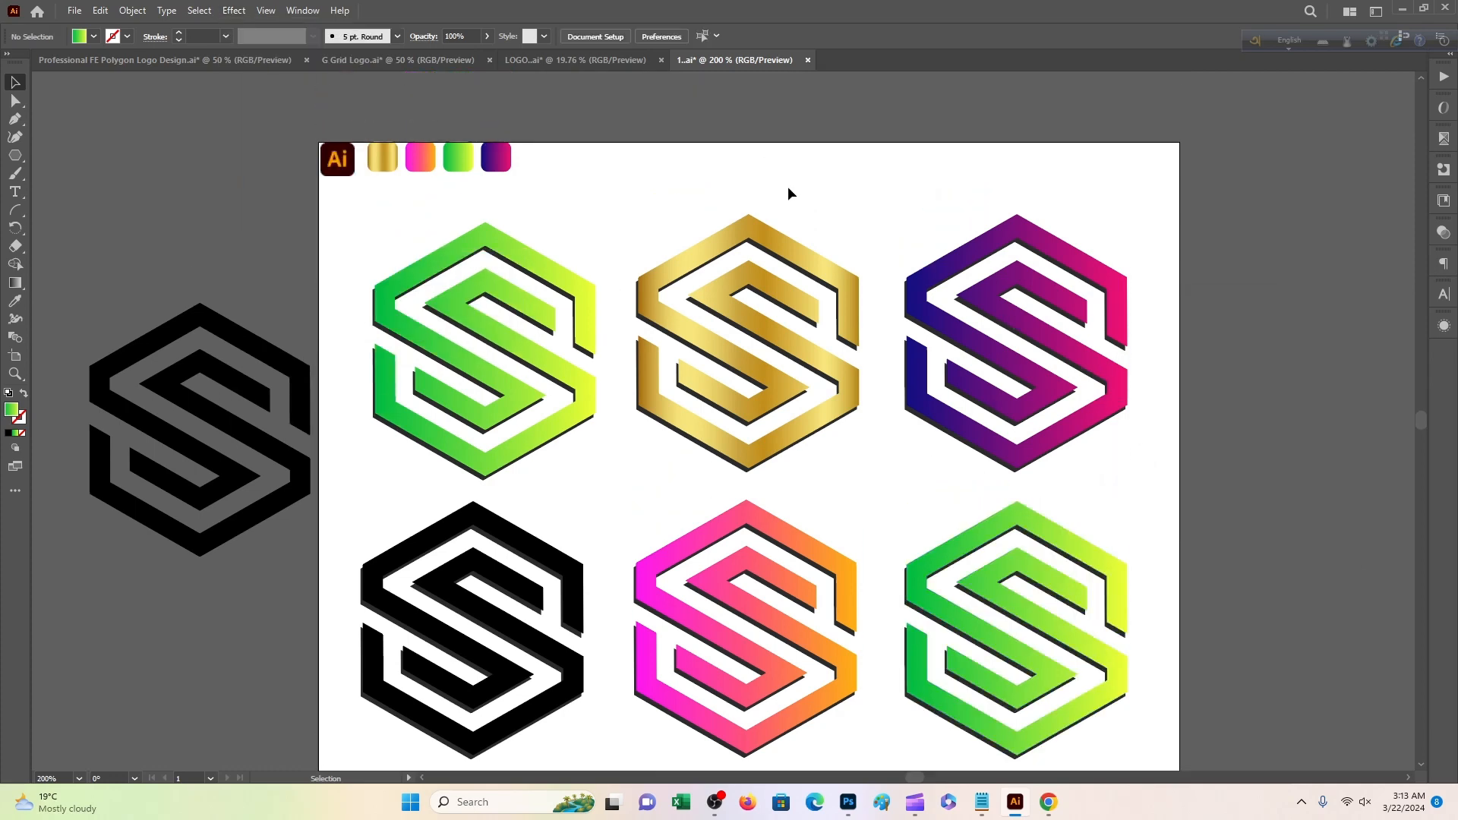
{"action": "scroll", "coordinate": [787, 193], "scroll_direction": "down", "scroll_amount": 3}
Redirect the pink-to-orange logo's gradient diagonally from its upper left to its lower right with the Gradient tool
{"action": "left_click", "coordinate": [693, 498]}
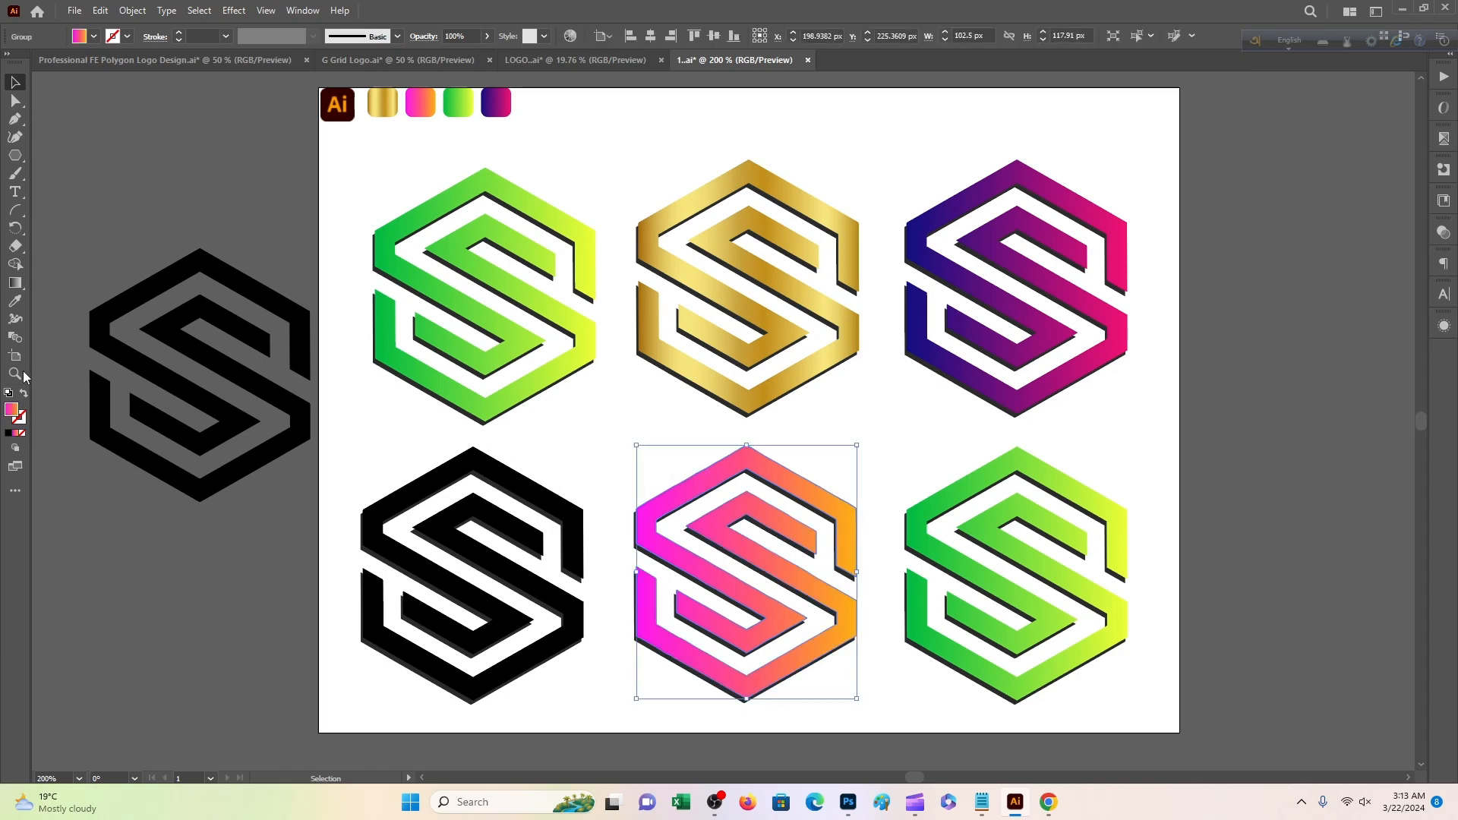
{"action": "left_click", "coordinate": [15, 288]}
{"action": "left_click_drag", "start_coordinate": [674, 450], "coordinate": [812, 608]}
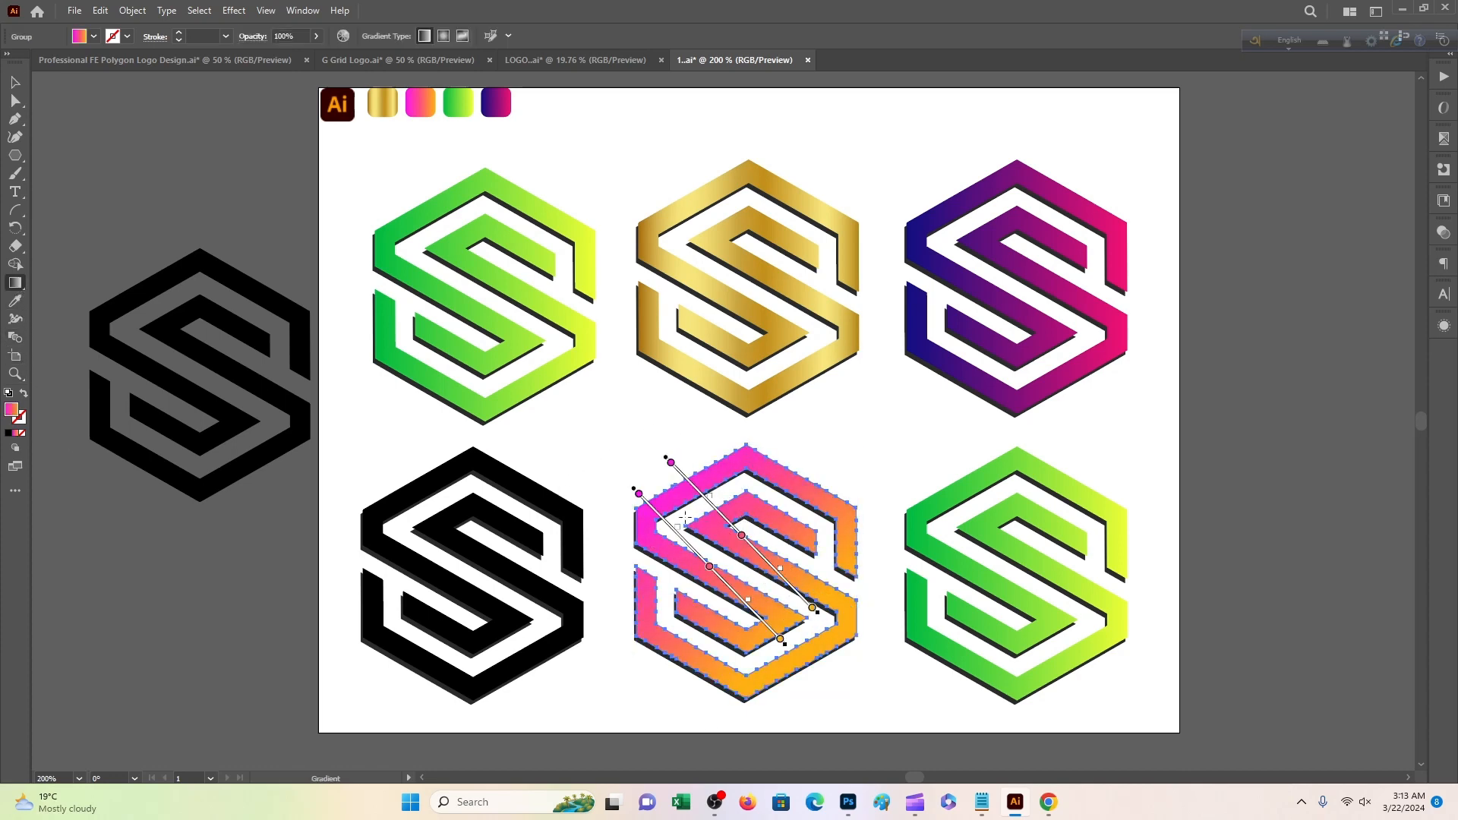
{"action": "mouse_move", "coordinate": [685, 517]}
{"action": "left_mouse_down"}
{"action": "mouse_move", "coordinate": [782, 592]}
{"action": "mouse_move", "coordinate": [796, 563]}
{"action": "mouse_move", "coordinate": [783, 594]}
{"action": "left_mouse_up"}
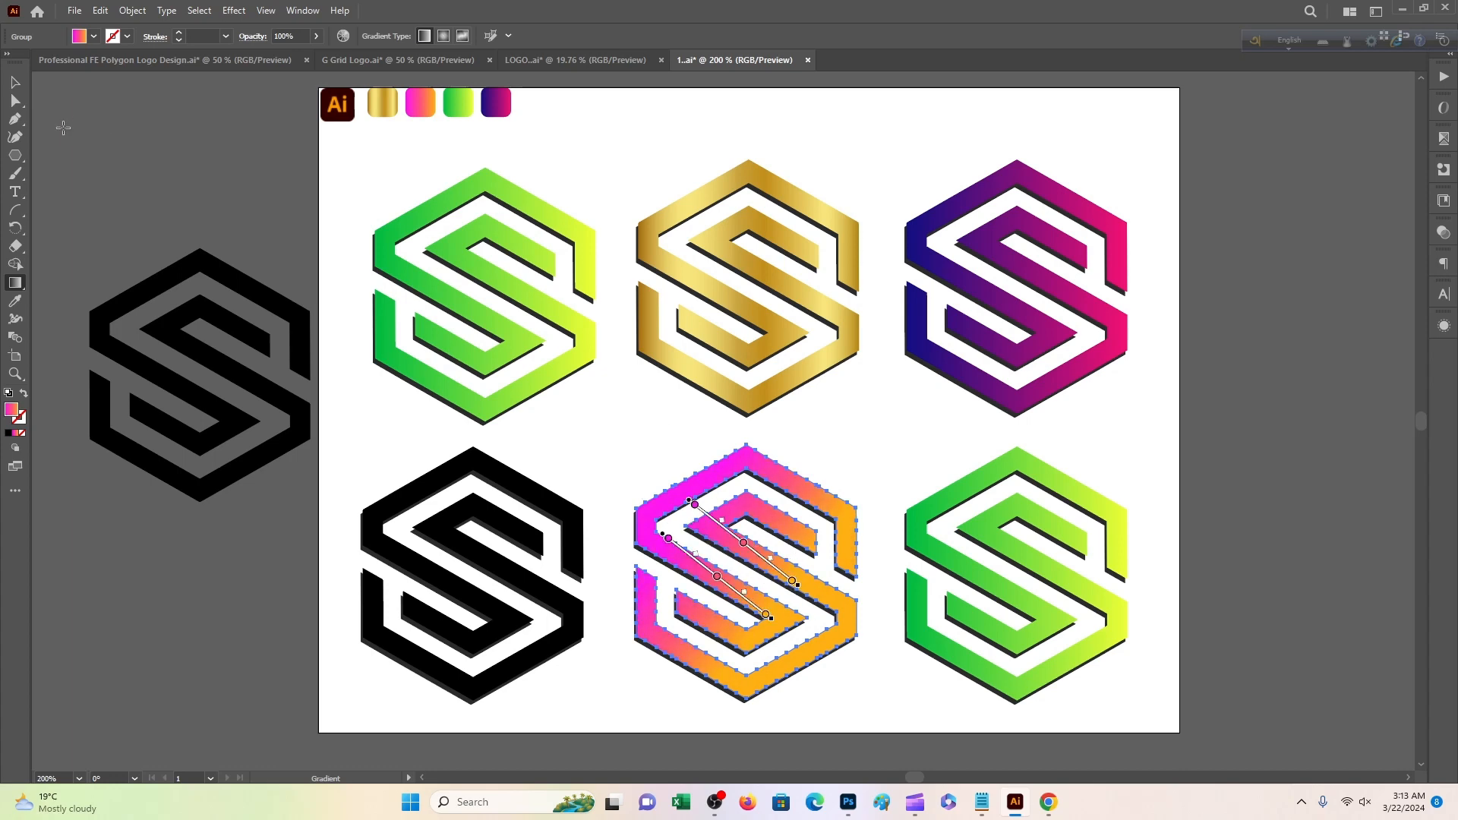
{"action": "left_click", "coordinate": [16, 82]}
{"action": "left_click", "coordinate": [274, 279]}
Move the spare black logo farther up and left, away from the artboard
{"action": "scroll", "coordinate": [273, 280], "scroll_direction": "up", "scroll_amount": 1}
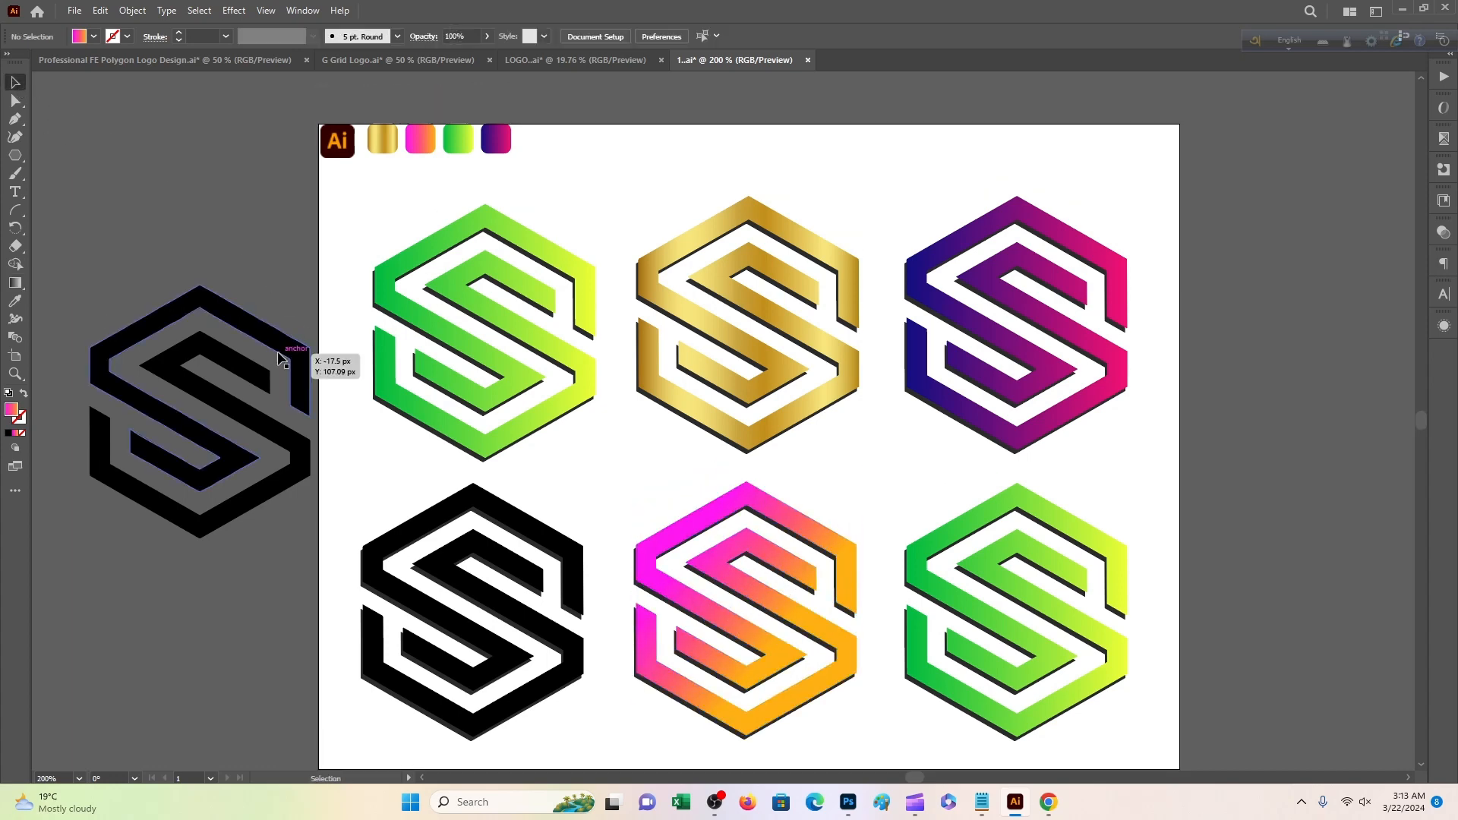
{"action": "left_click_drag", "start_coordinate": [238, 311], "coordinate": [153, 245]}
{"action": "left_click", "coordinate": [343, 257]}
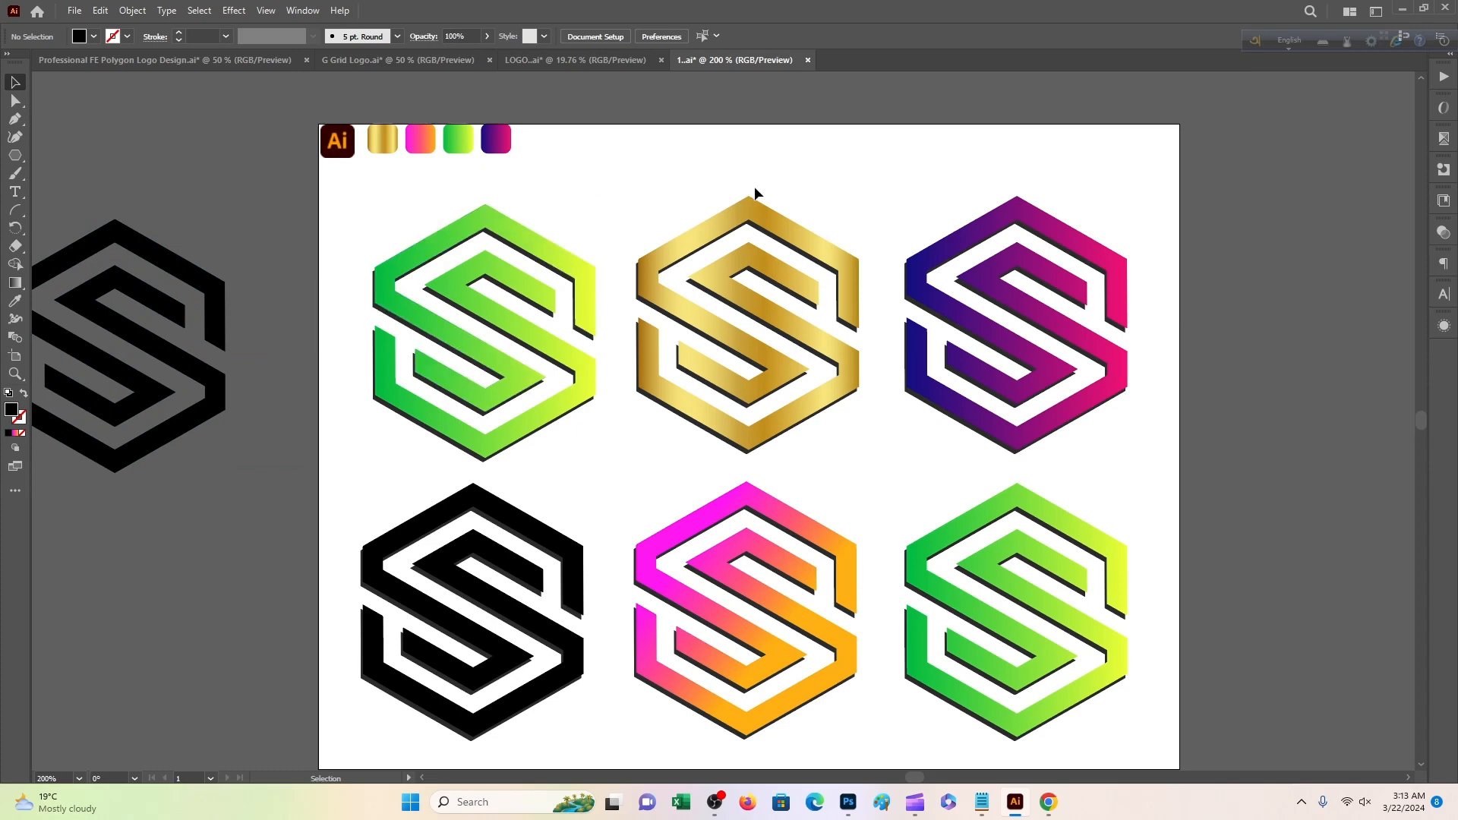
Redirect the gold logo's linear gradient so it runs steeply along a near-vertical diagonal across the shape
{"action": "scroll", "coordinate": [758, 228], "scroll_direction": "up", "scroll_amount": 1}
{"action": "left_click_drag", "start_coordinate": [763, 232], "coordinate": [763, 239]}
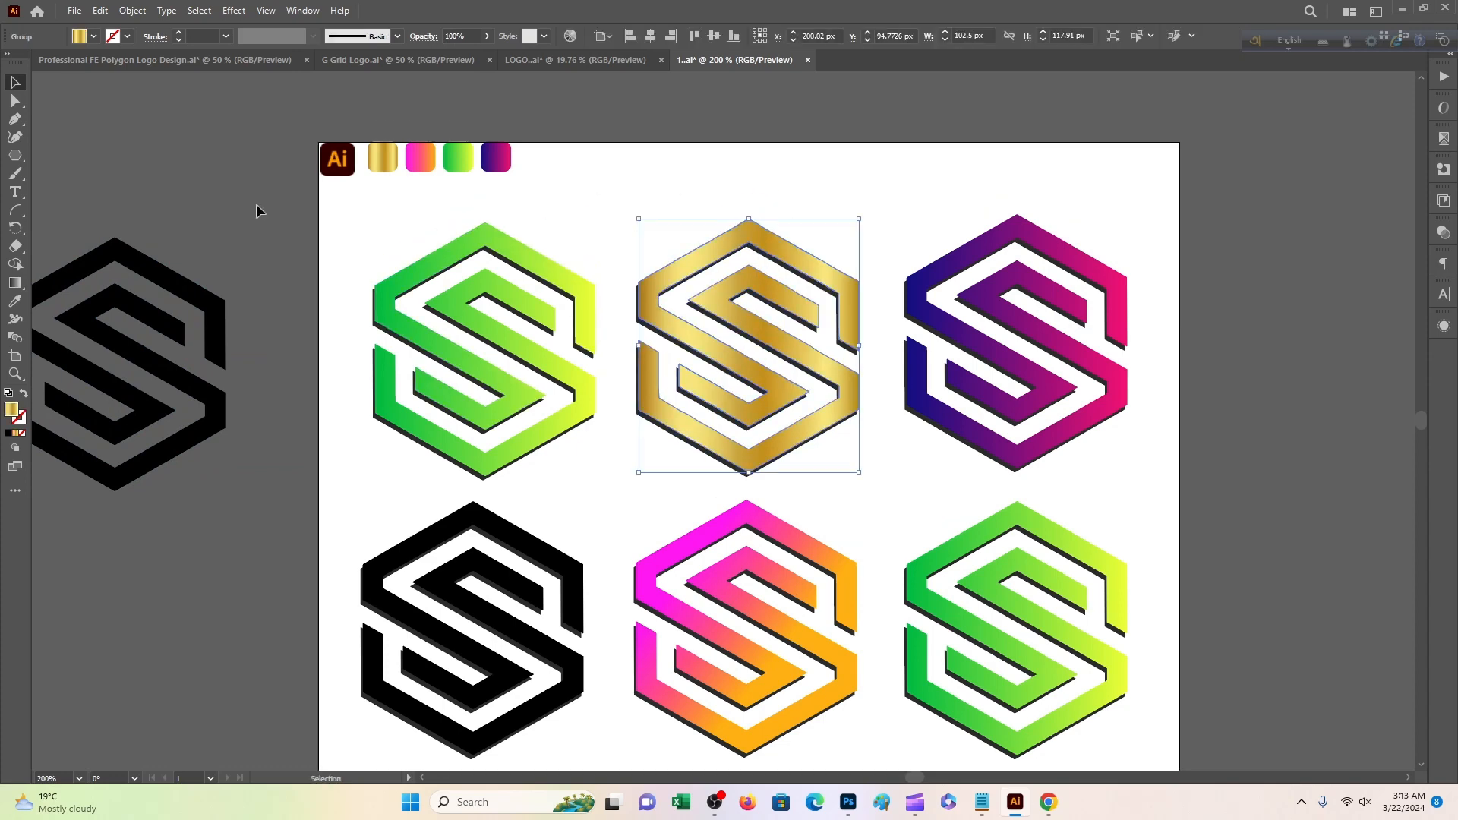
{"action": "left_click", "coordinate": [18, 286]}
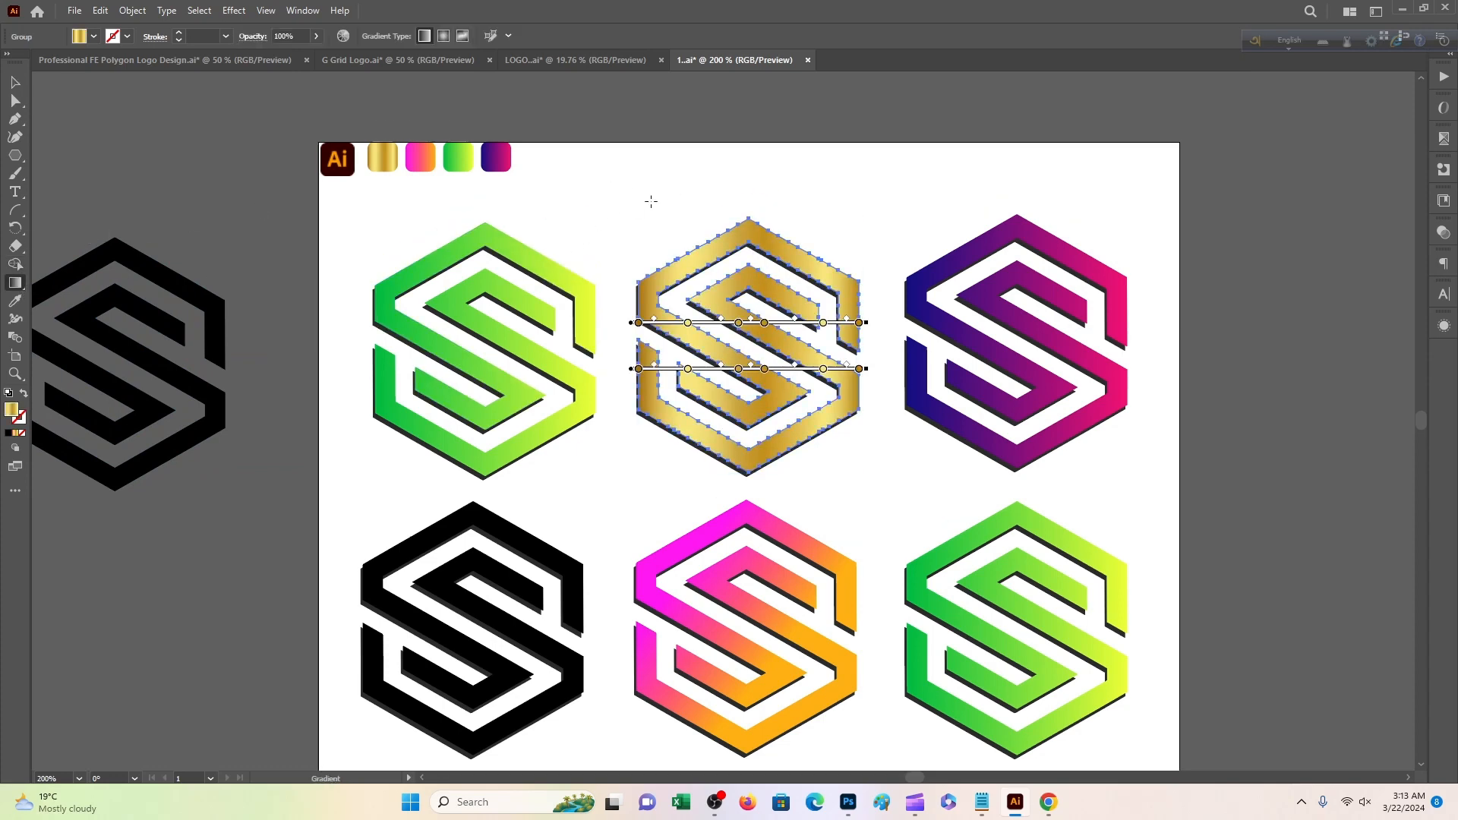
{"action": "left_click_drag", "start_coordinate": [651, 202], "coordinate": [759, 325]}
{"action": "mouse_move", "coordinate": [834, 230]}
{"action": "left_mouse_down"}
{"action": "mouse_move", "coordinate": [812, 385]}
{"action": "mouse_move", "coordinate": [809, 319]}
{"action": "mouse_move", "coordinate": [774, 472]}
{"action": "mouse_move", "coordinate": [791, 455]}
{"action": "mouse_move", "coordinate": [719, 438]}
{"action": "mouse_move", "coordinate": [676, 453]}
{"action": "mouse_move", "coordinate": [745, 434]}
{"action": "mouse_move", "coordinate": [771, 457]}
{"action": "left_mouse_up"}
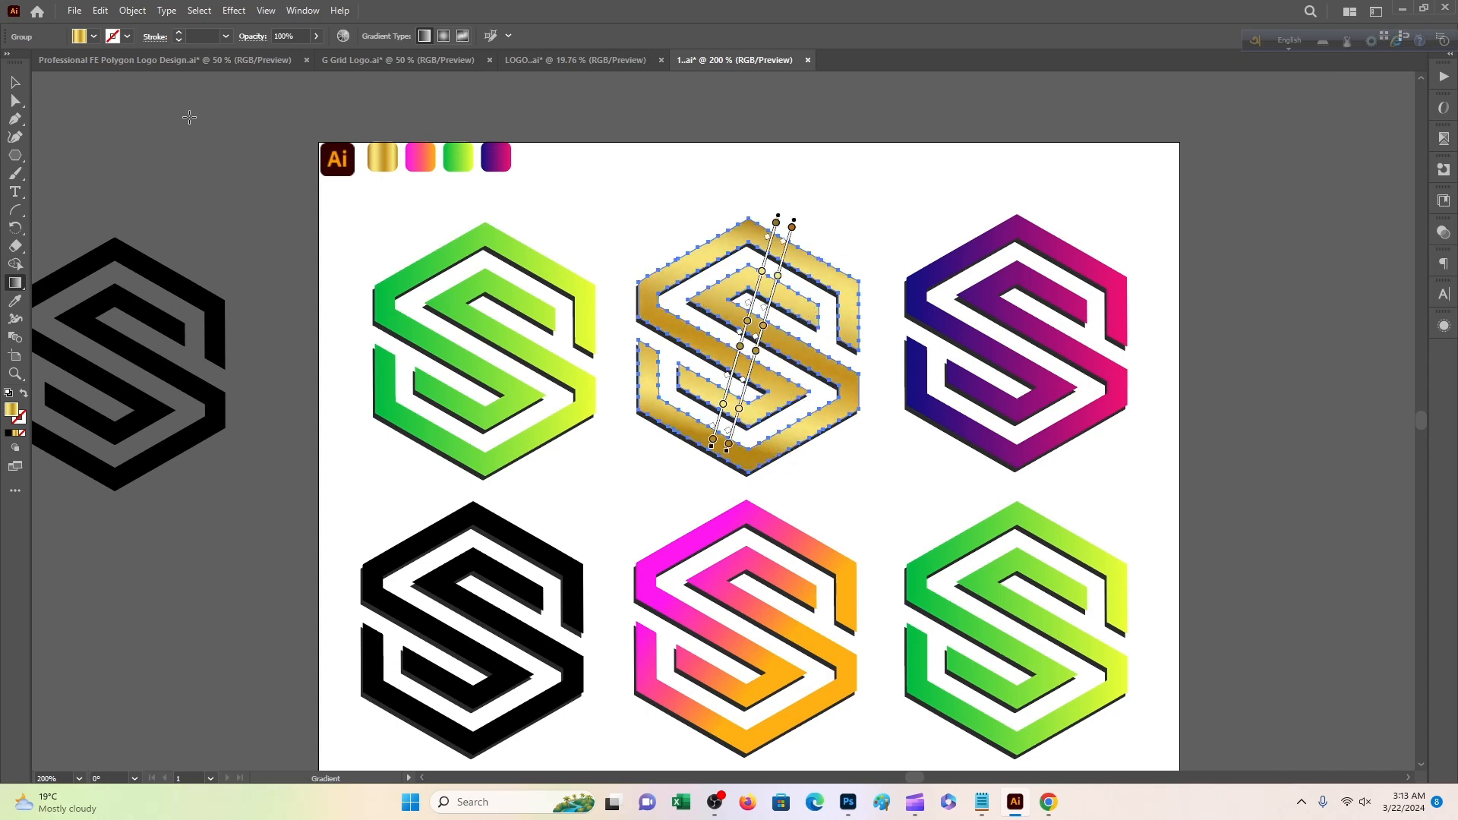
{"action": "left_click", "coordinate": [17, 86]}
{"action": "left_click", "coordinate": [166, 113]}
Draw a rectangle covering the whole artboard and send it to the back behind the logos
{"action": "scroll", "coordinate": [66, 120], "scroll_direction": "down", "scroll_amount": 1}
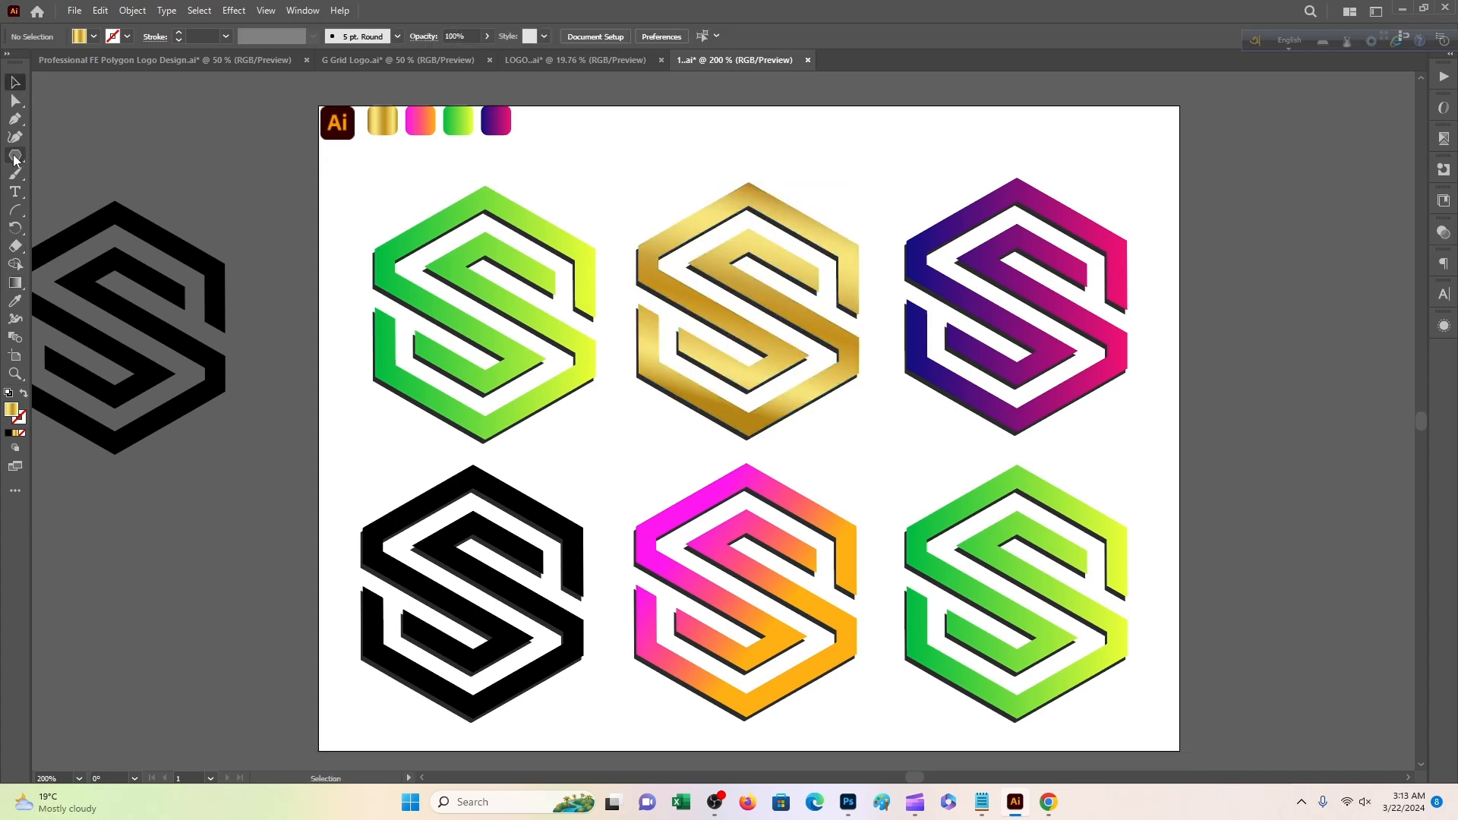
{"action": "left_click_drag", "start_coordinate": [15, 157], "coordinate": [58, 155]}
{"action": "left_click_drag", "start_coordinate": [313, 104], "coordinate": [1182, 751]}
{"action": "right_click", "coordinate": [950, 537]}
{"action": "mouse_move", "coordinate": [997, 457]}
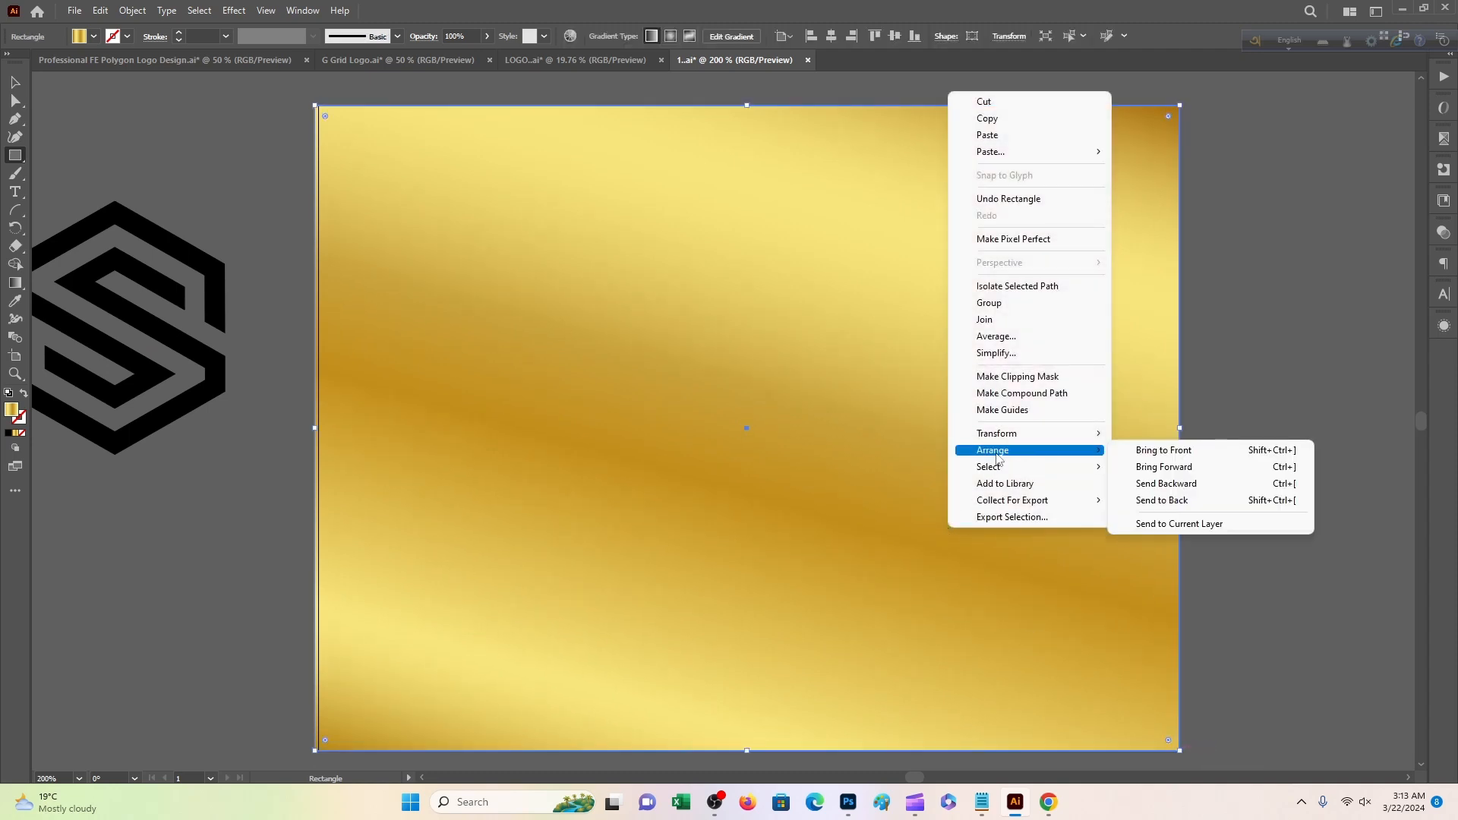
{"action": "left_click", "coordinate": [1143, 499]}
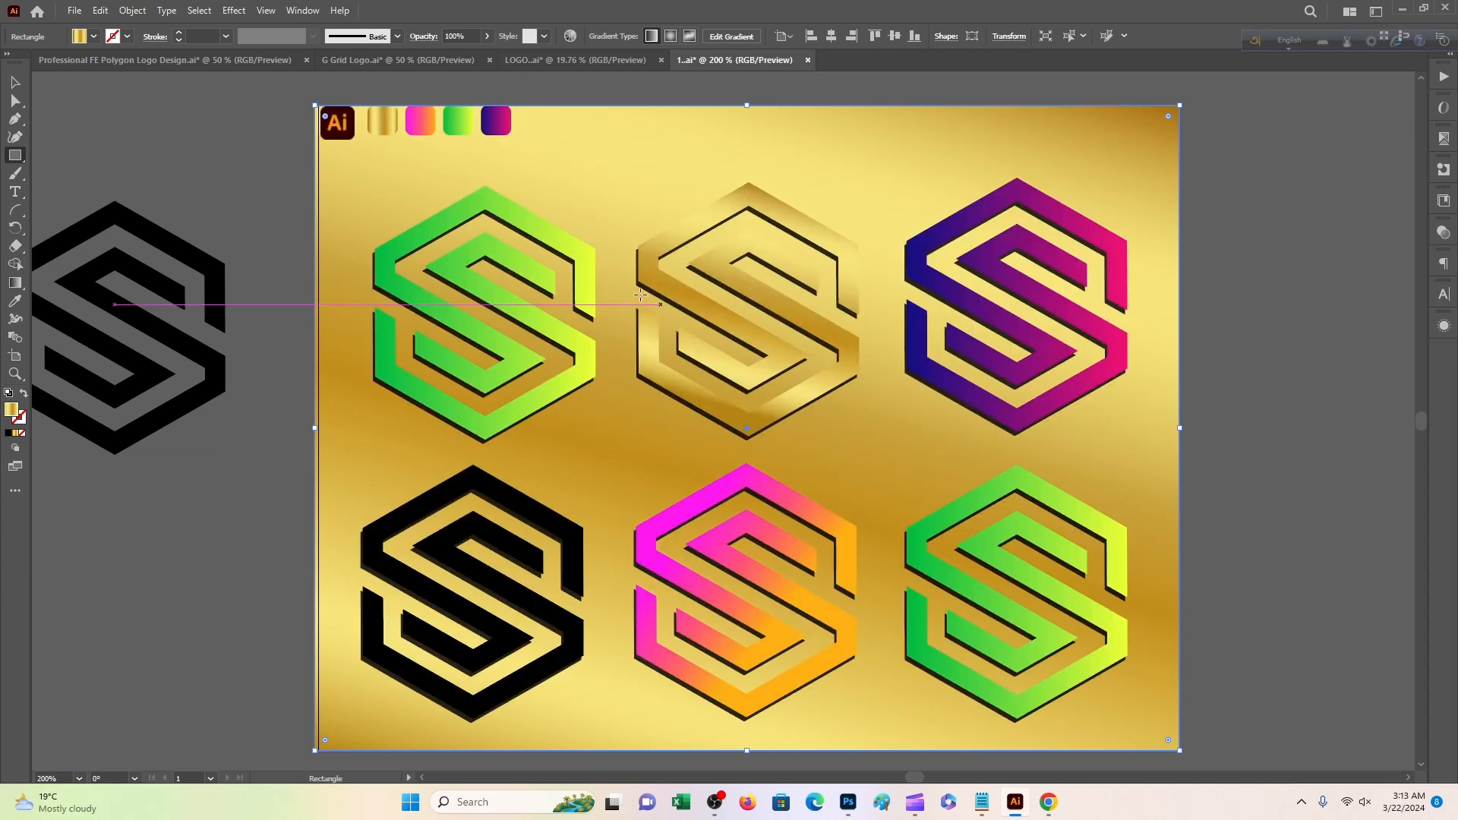
Fill the background rectangle with black sampled from the spare logo off the artboard
{"action": "left_click", "coordinate": [15, 301]}
{"action": "left_click", "coordinate": [215, 354]}
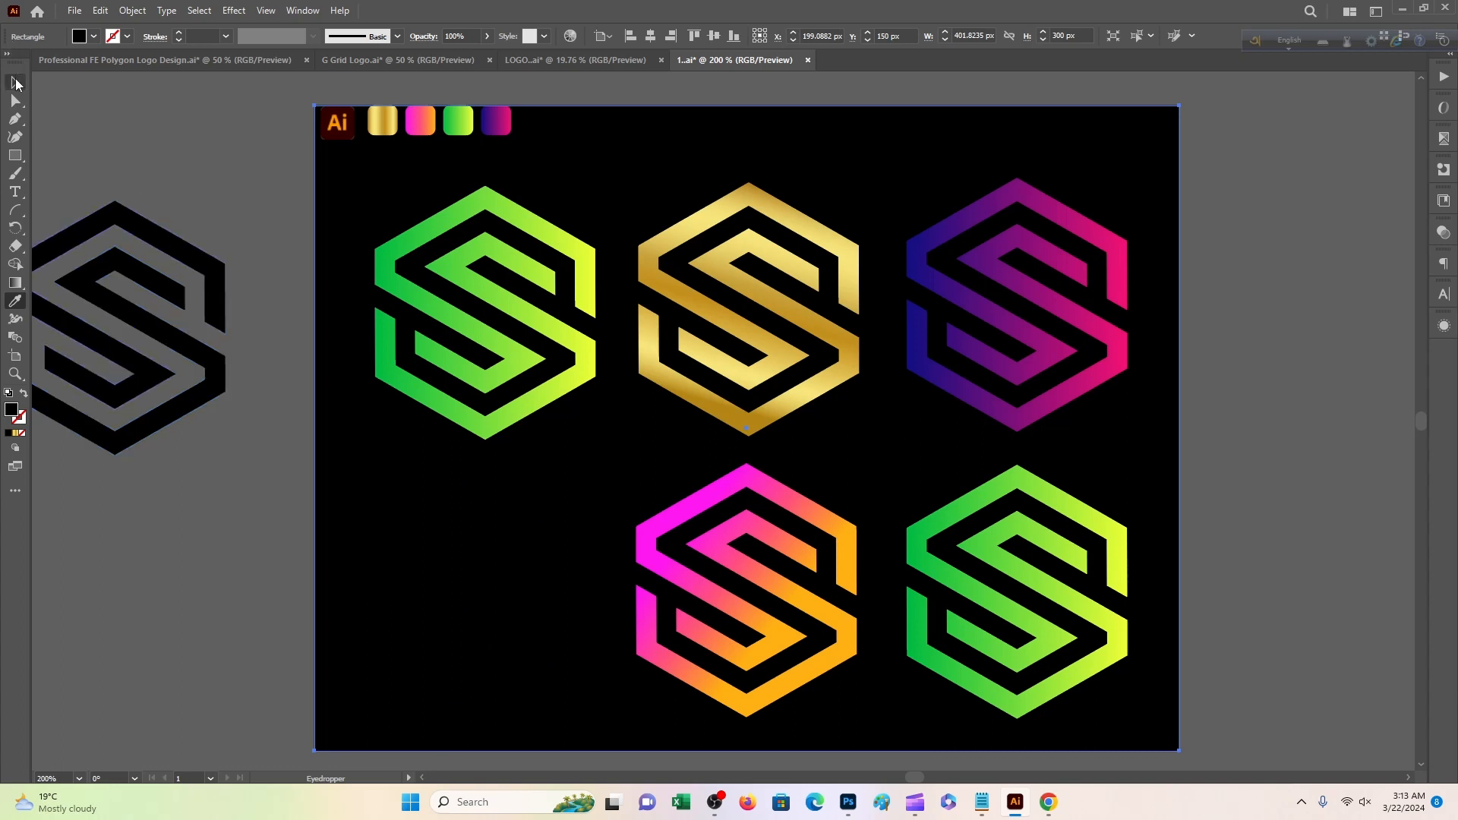
{"action": "left_click", "coordinate": [15, 82]}
{"action": "left_click", "coordinate": [225, 221]}
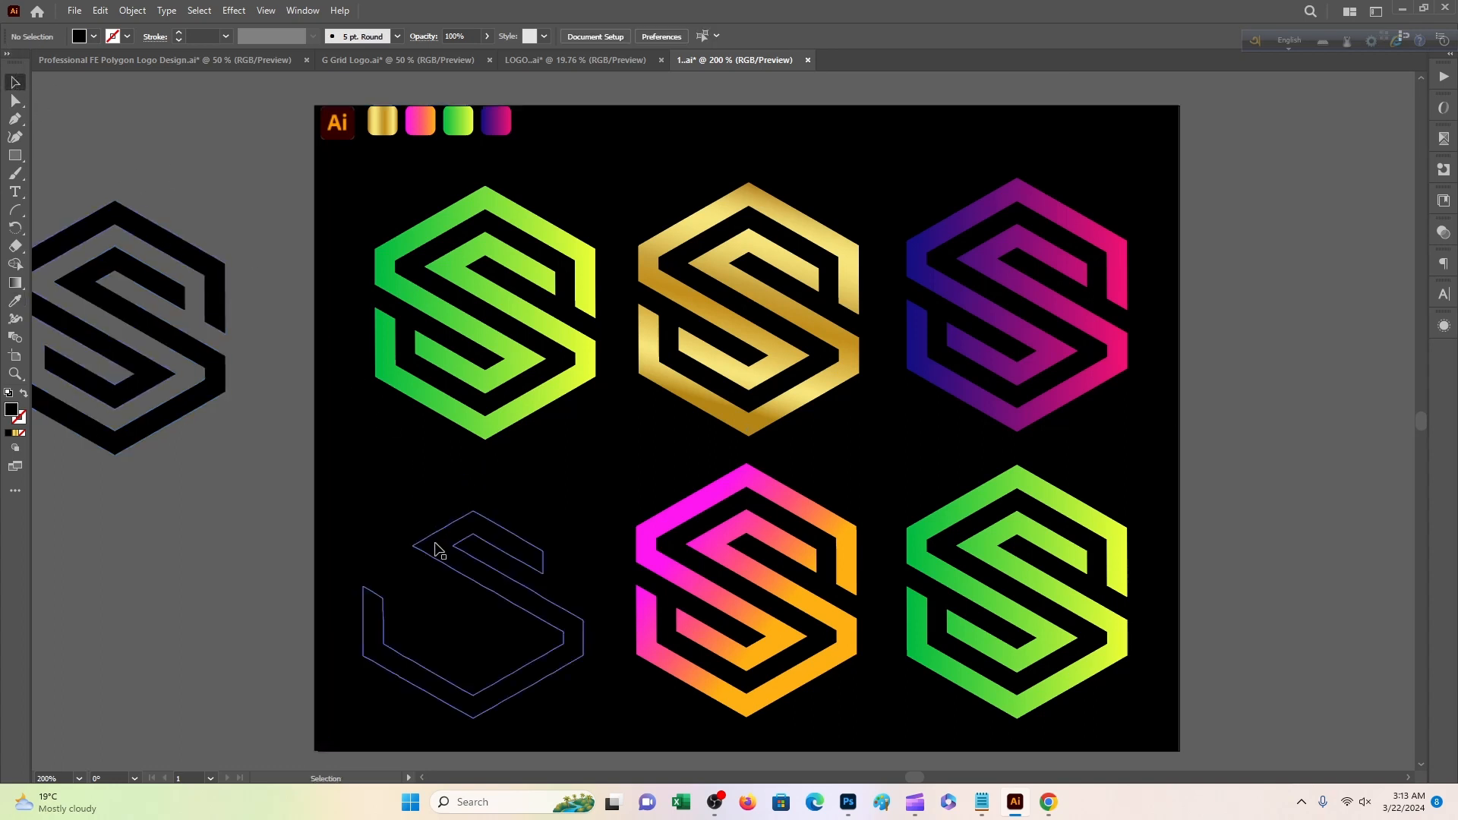
Change the fill of the lower-row black logo to white
{"action": "left_click", "coordinate": [441, 551]}
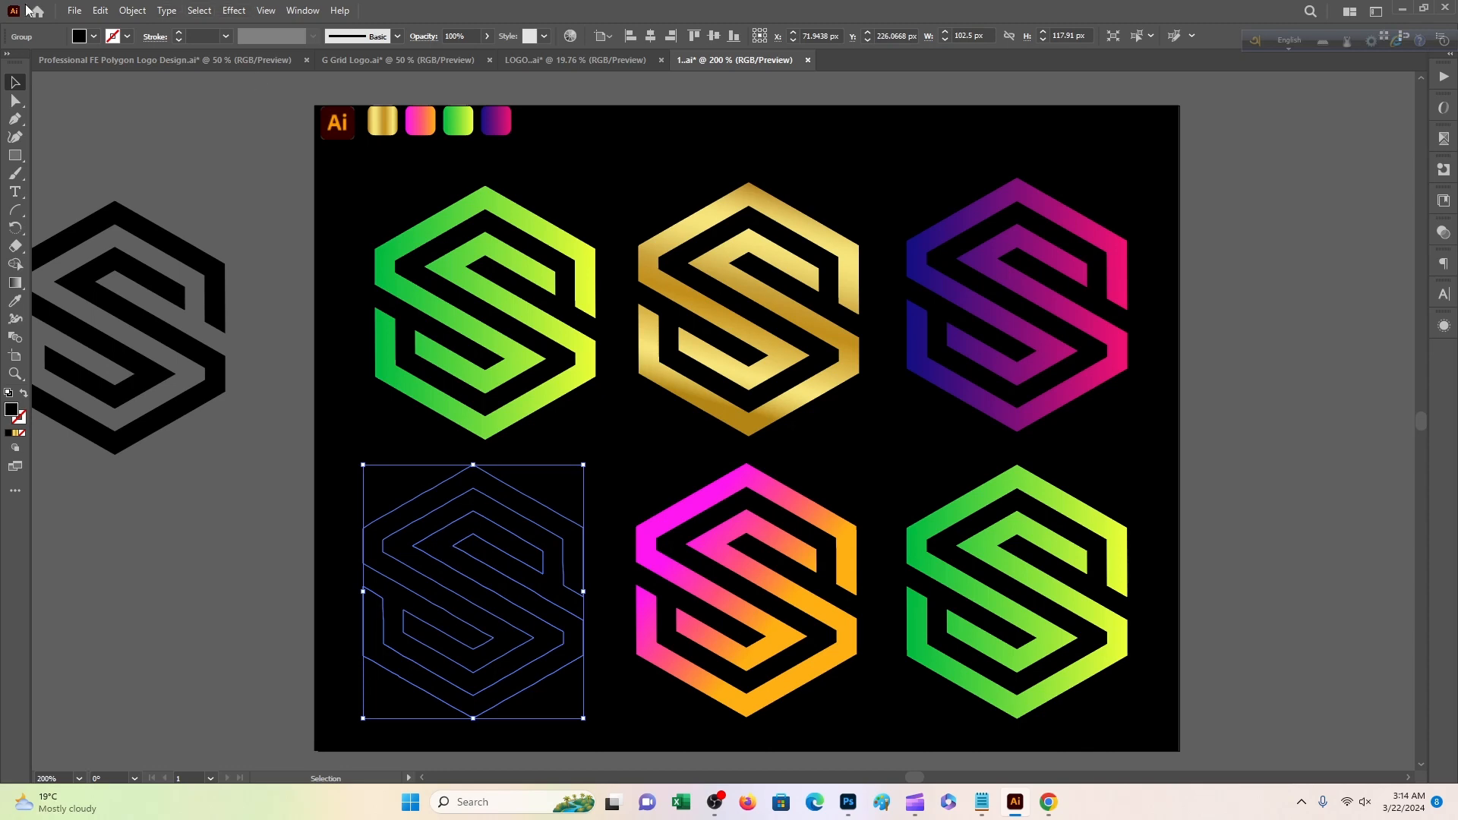
{"action": "left_click", "coordinate": [80, 35]}
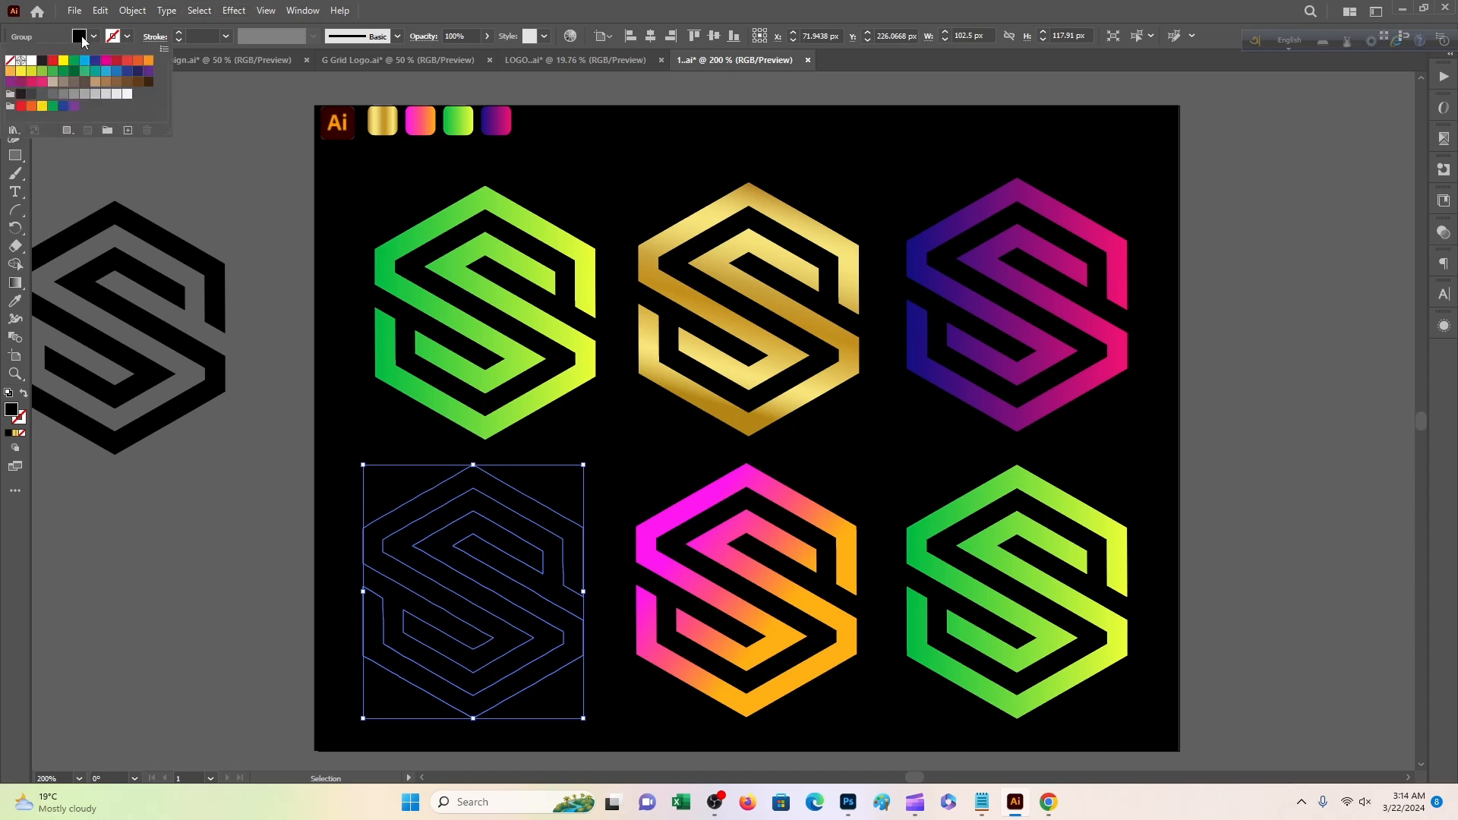
{"action": "left_click", "coordinate": [31, 60]}
{"action": "left_click", "coordinate": [235, 173]}
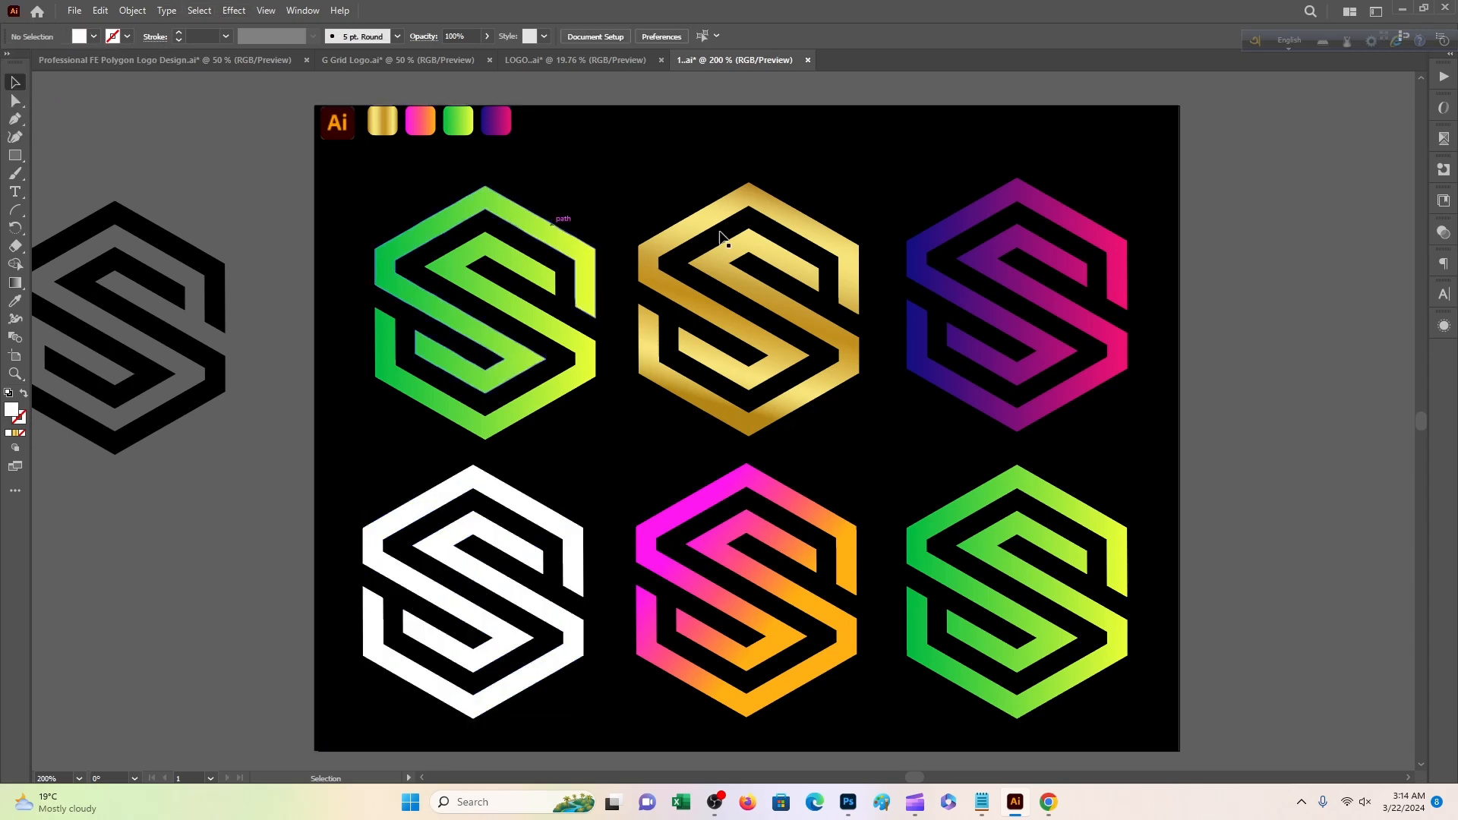
{"action": "scroll", "coordinate": [927, 136], "scroll_direction": "down", "scroll_amount": 3}
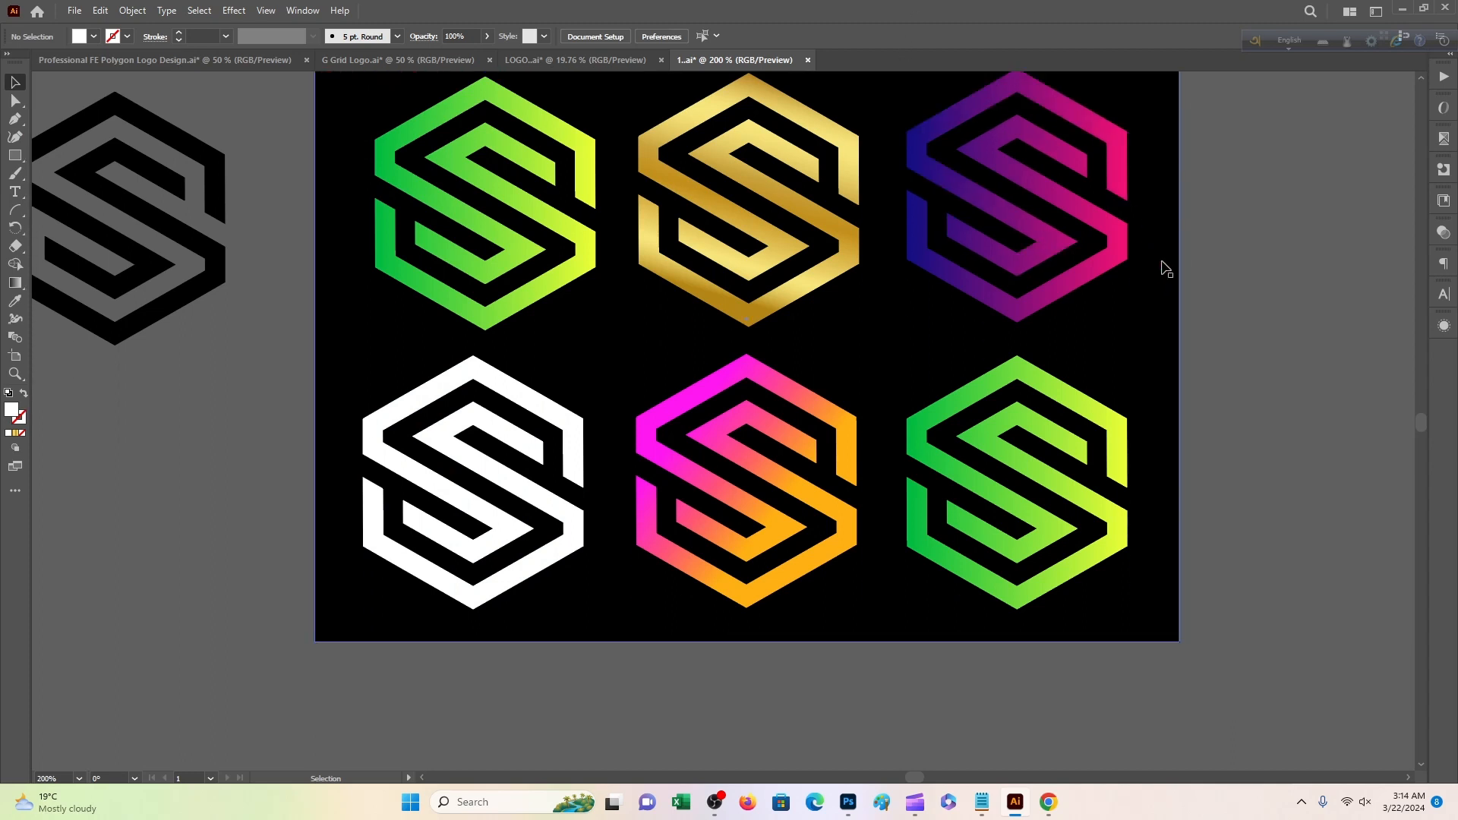
{"action": "scroll", "coordinate": [911, 163], "scroll_direction": "up", "scroll_amount": 3}
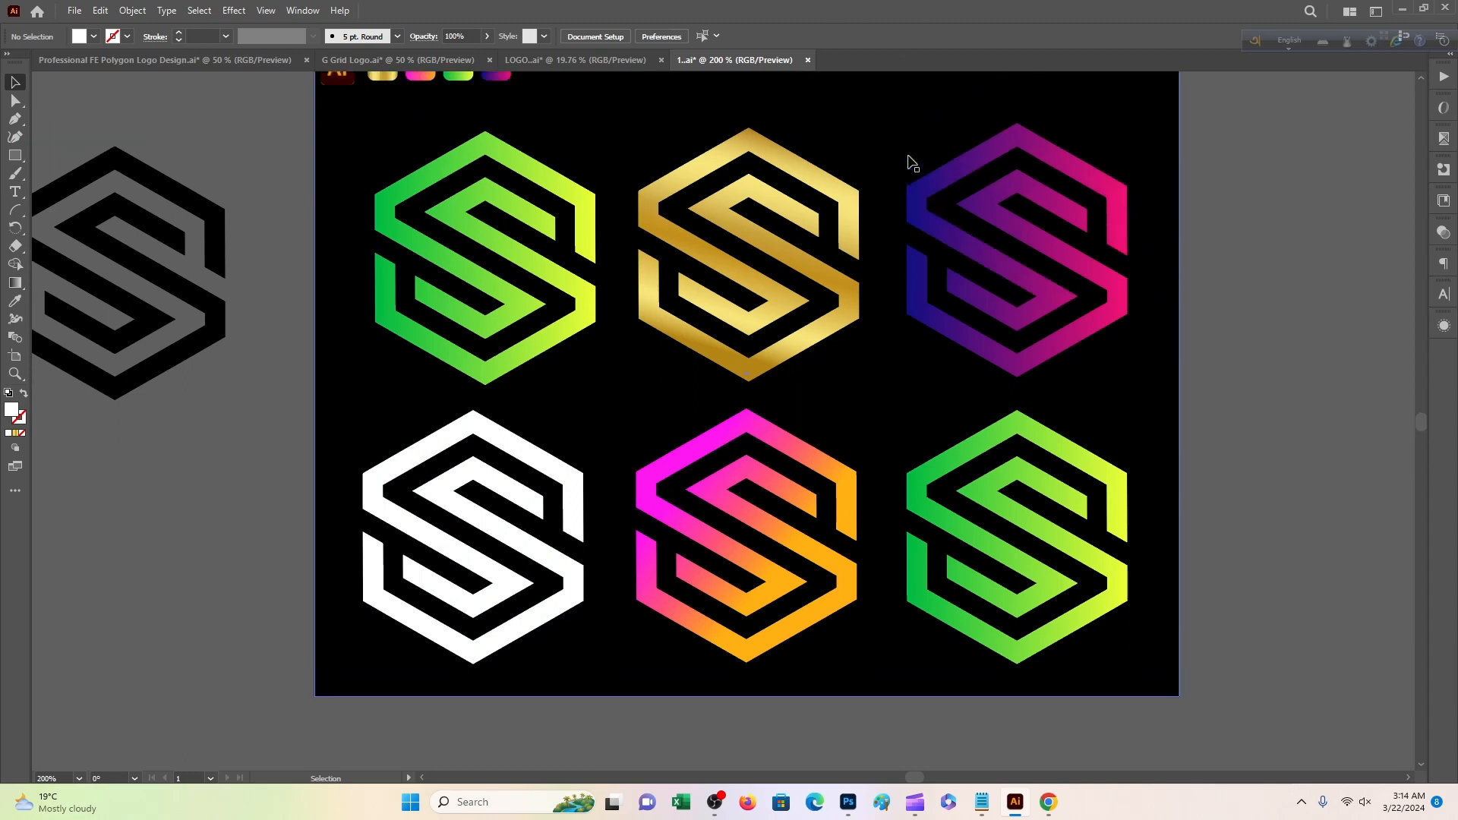
{"action": "left_click", "coordinate": [984, 213]}
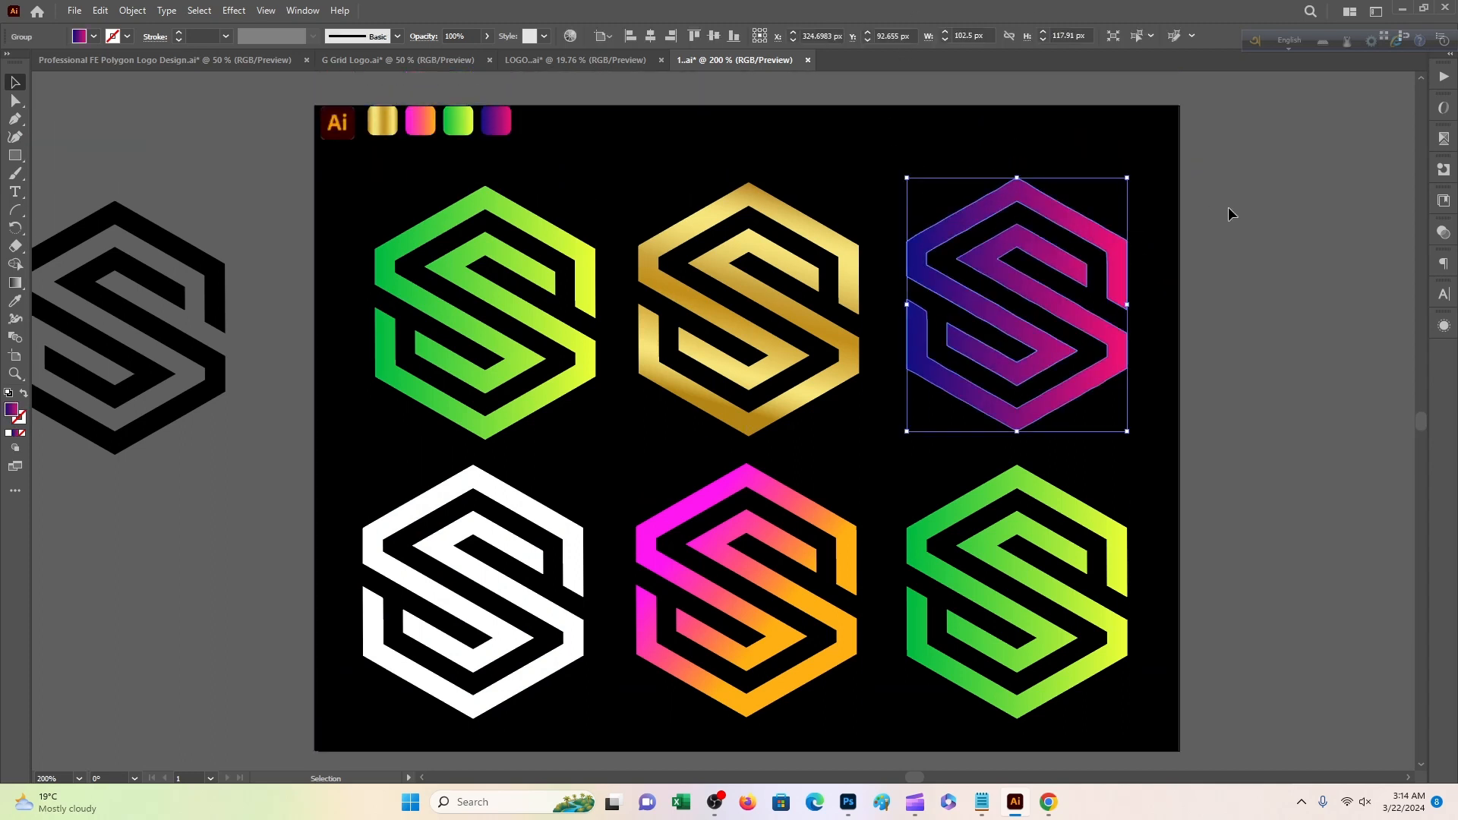
{"action": "left_click", "coordinate": [1253, 223]}
{"action": "scroll", "coordinate": [1255, 224], "scroll_direction": "down", "scroll_amount": 2}
{"action": "scroll", "coordinate": [1254, 224], "scroll_direction": "up", "scroll_amount": 1}
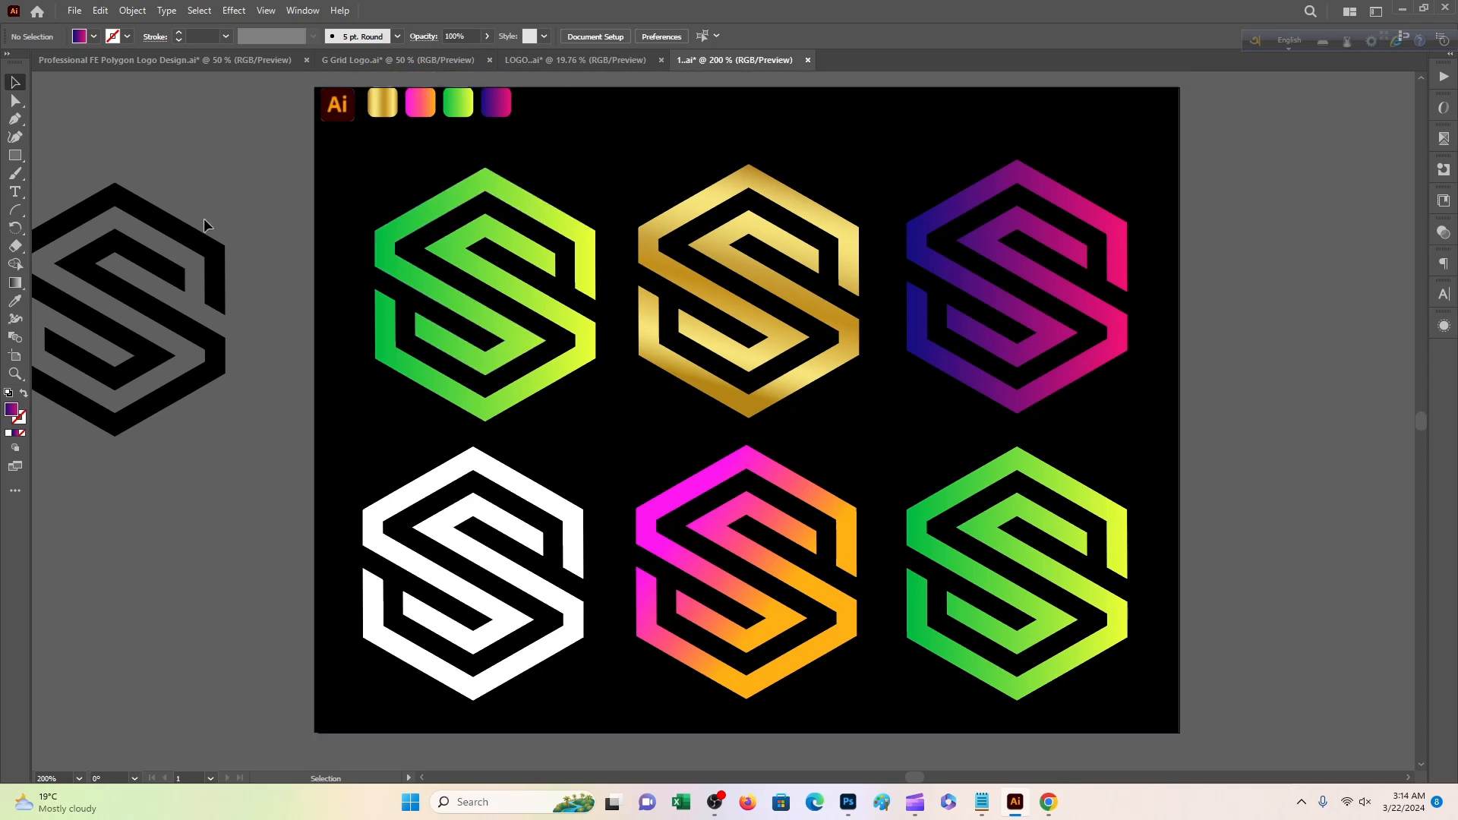
Move the spare black logo nearer the artboard with a copy beneath it, and shift the upper-row green logo to about X 66.4 px
{"action": "left_click_drag", "start_coordinate": [201, 255], "coordinate": [251, 260]}
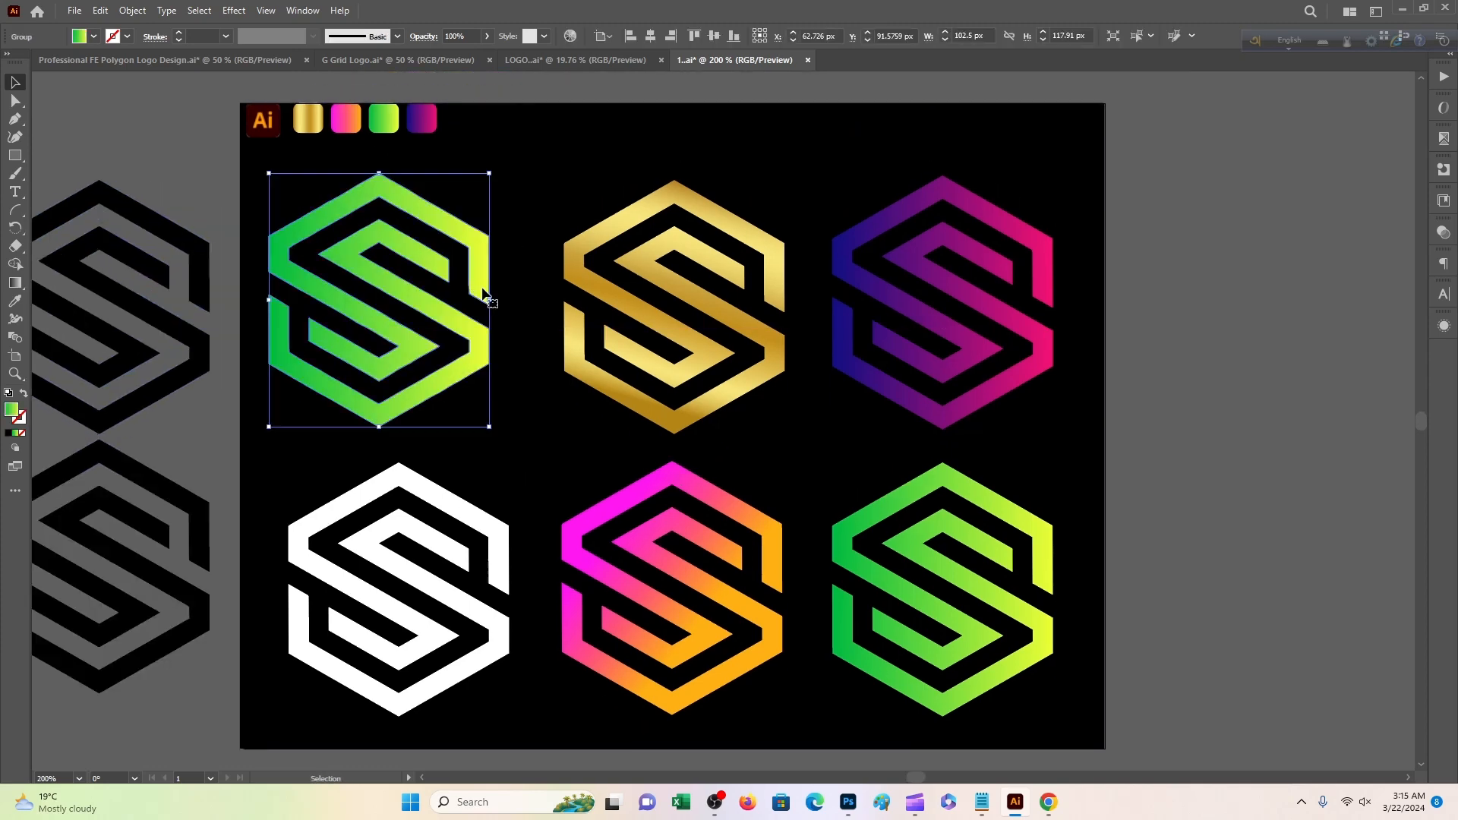
{"action": "left_click_drag", "start_coordinate": [482, 293], "coordinate": [891, 296]}
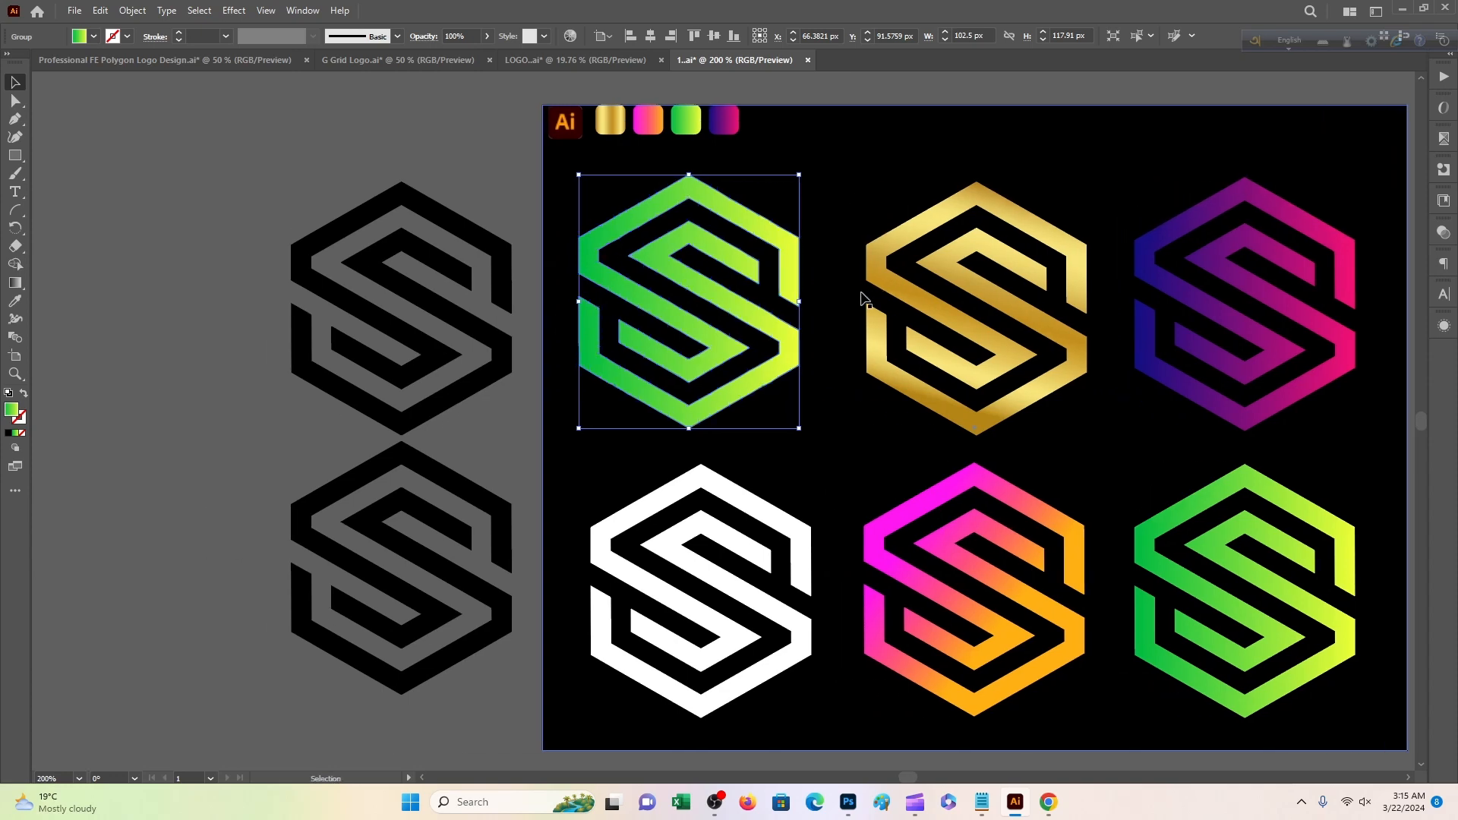
{"action": "scroll", "coordinate": [167, 209], "scroll_direction": "down", "scroll_amount": 1}
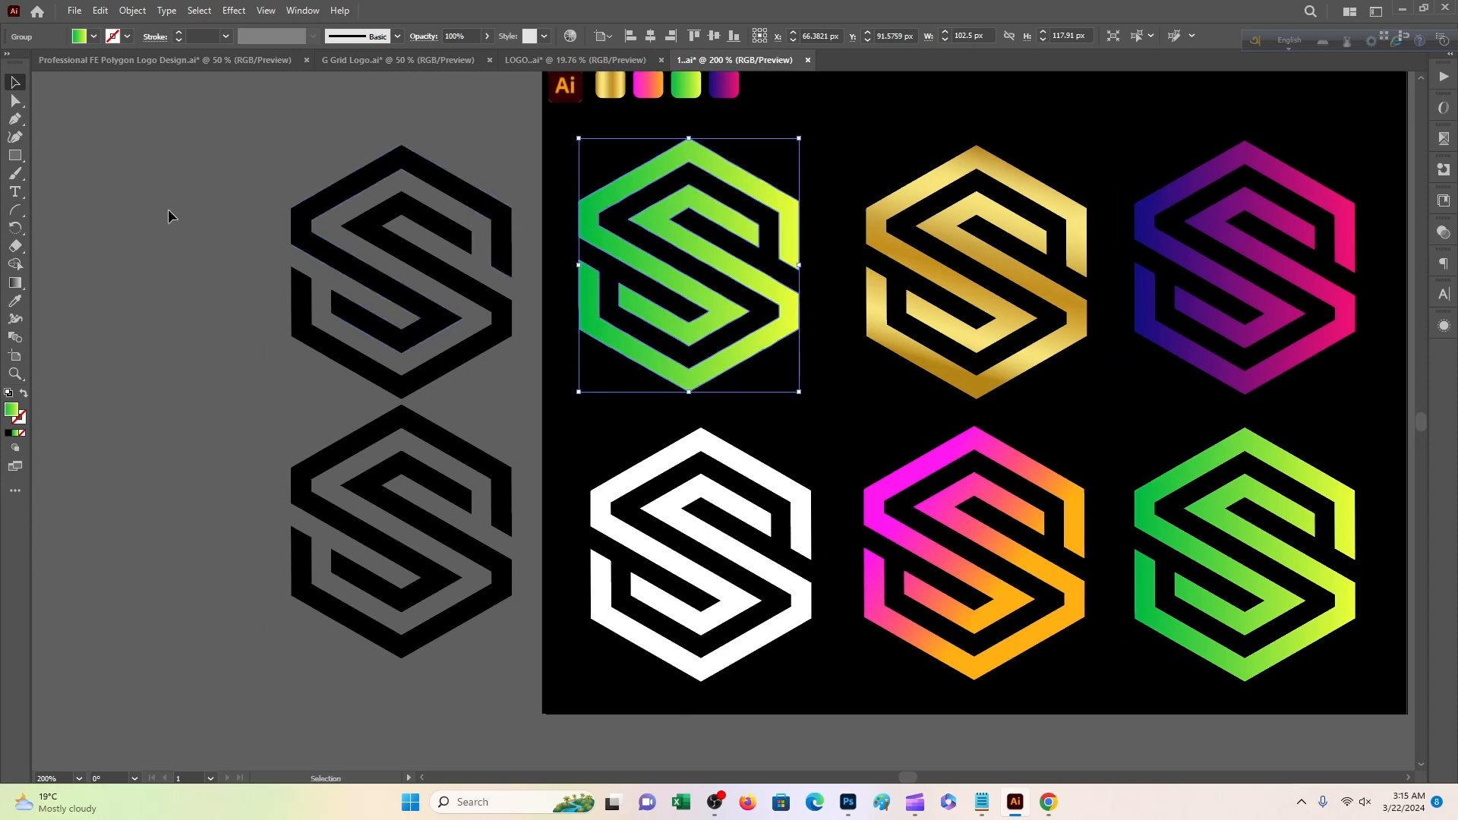
Give the upper spare black logo off the artboard a 3 pt black stroke
{"action": "left_click", "coordinate": [327, 213]}
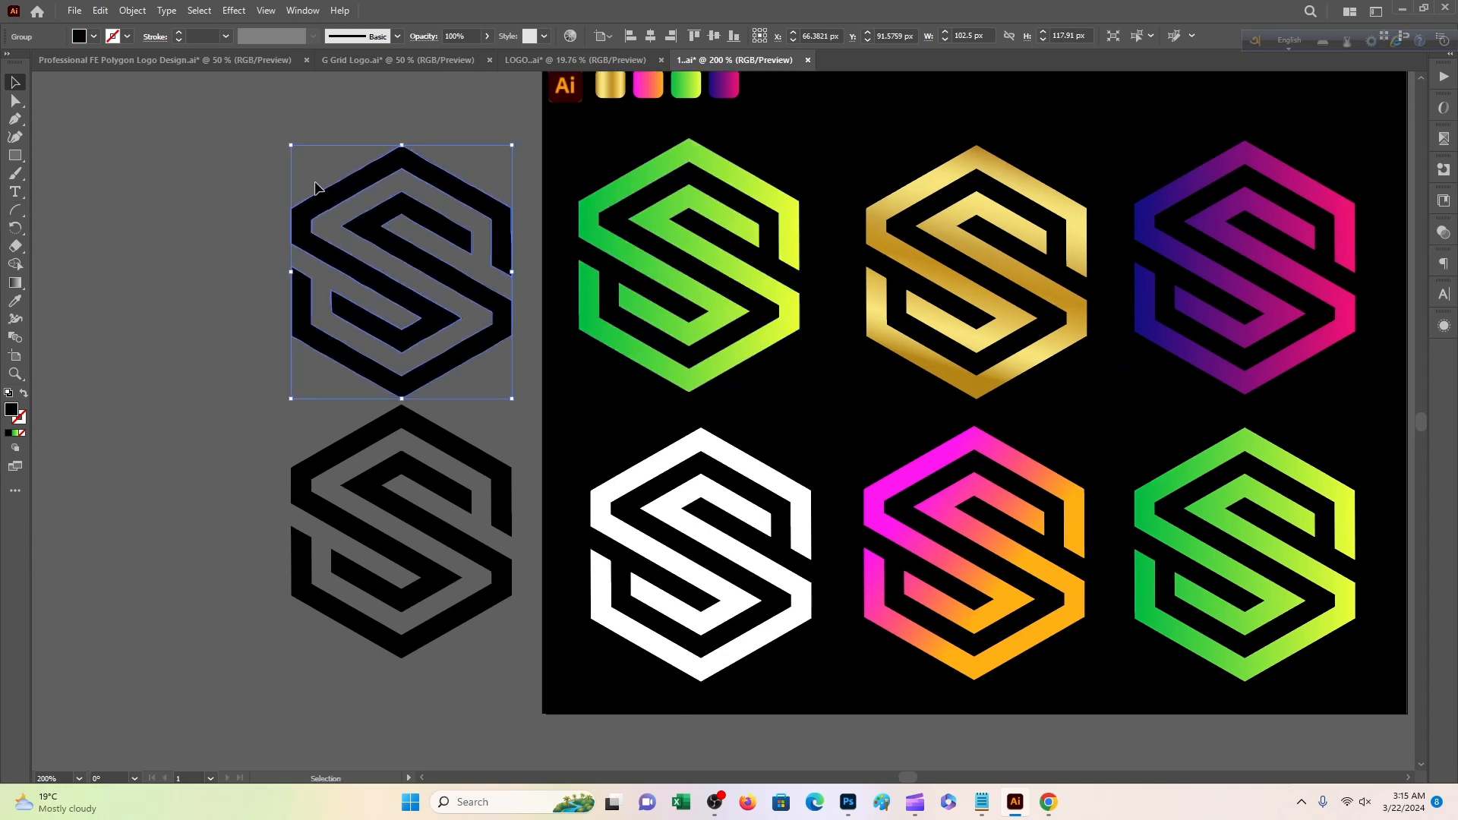
{"action": "left_click", "coordinate": [180, 33]}
{"action": "left_click", "coordinate": [180, 32]}
{"action": "left_click", "coordinate": [179, 42]}
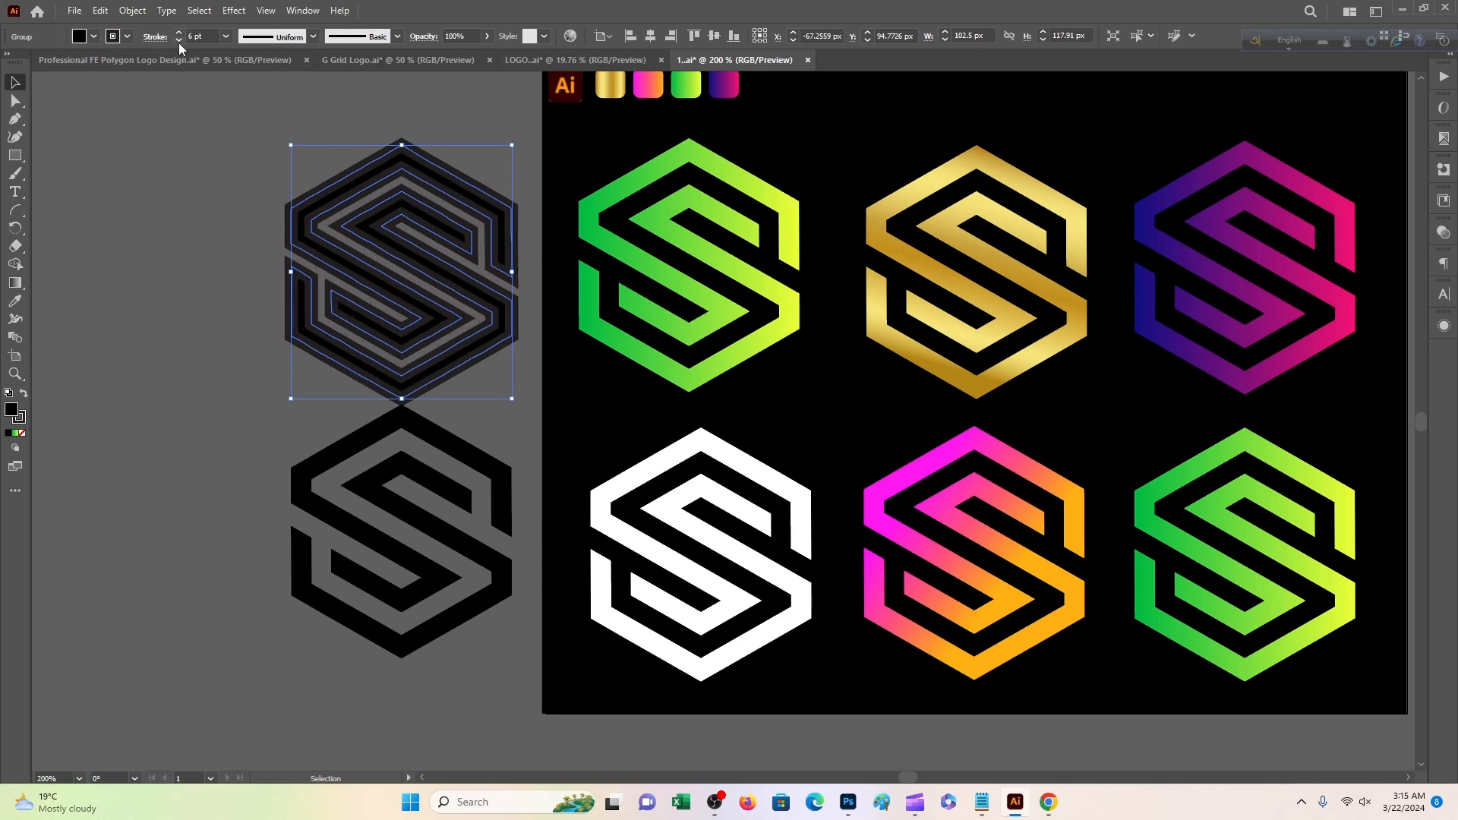
{"action": "left_click", "coordinate": [180, 42]}
{"action": "left_click", "coordinate": [180, 42]}
{"action": "left_click", "coordinate": [179, 42]}
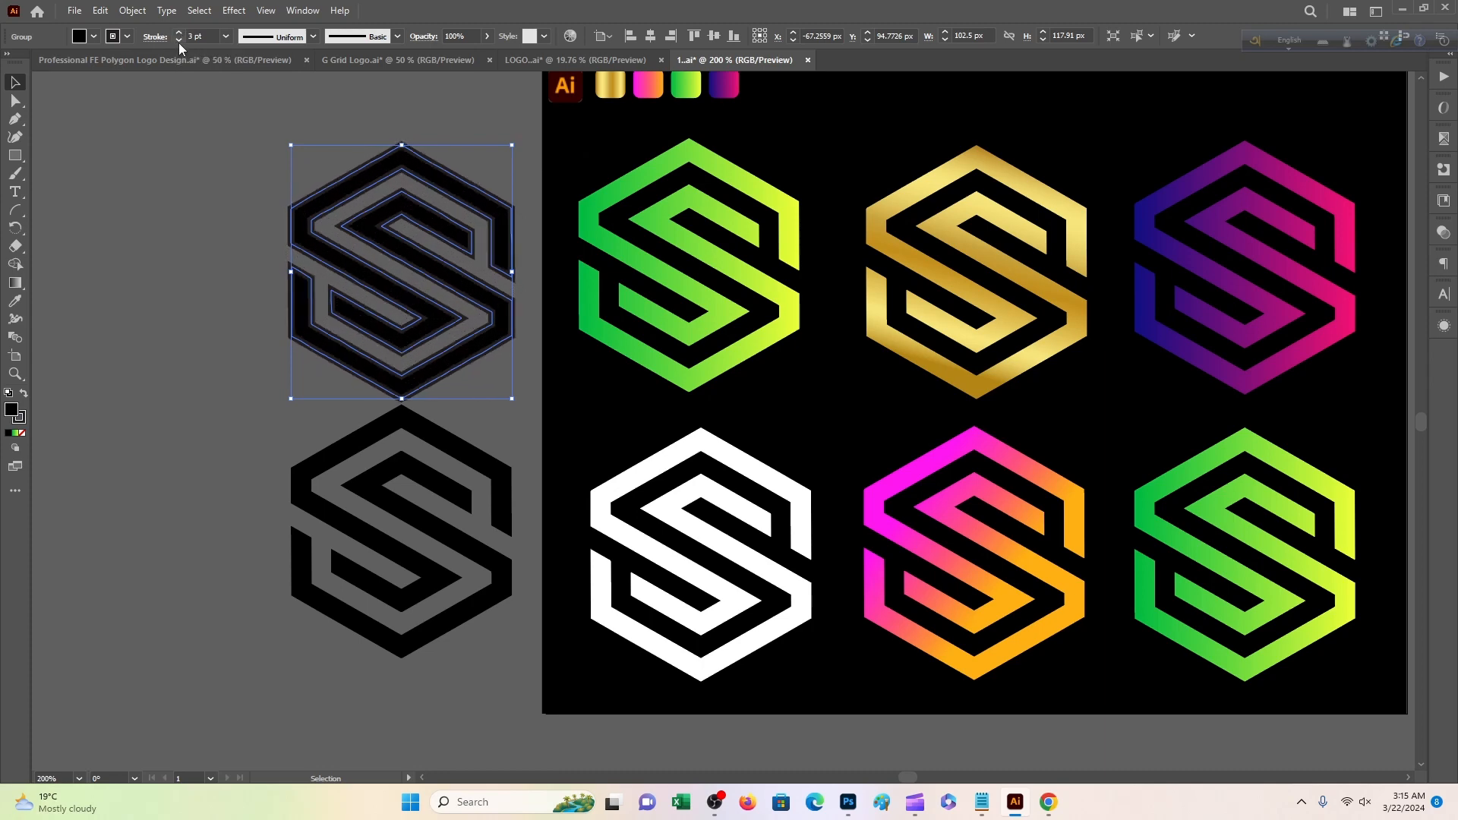
{"action": "left_click", "coordinate": [179, 32]}
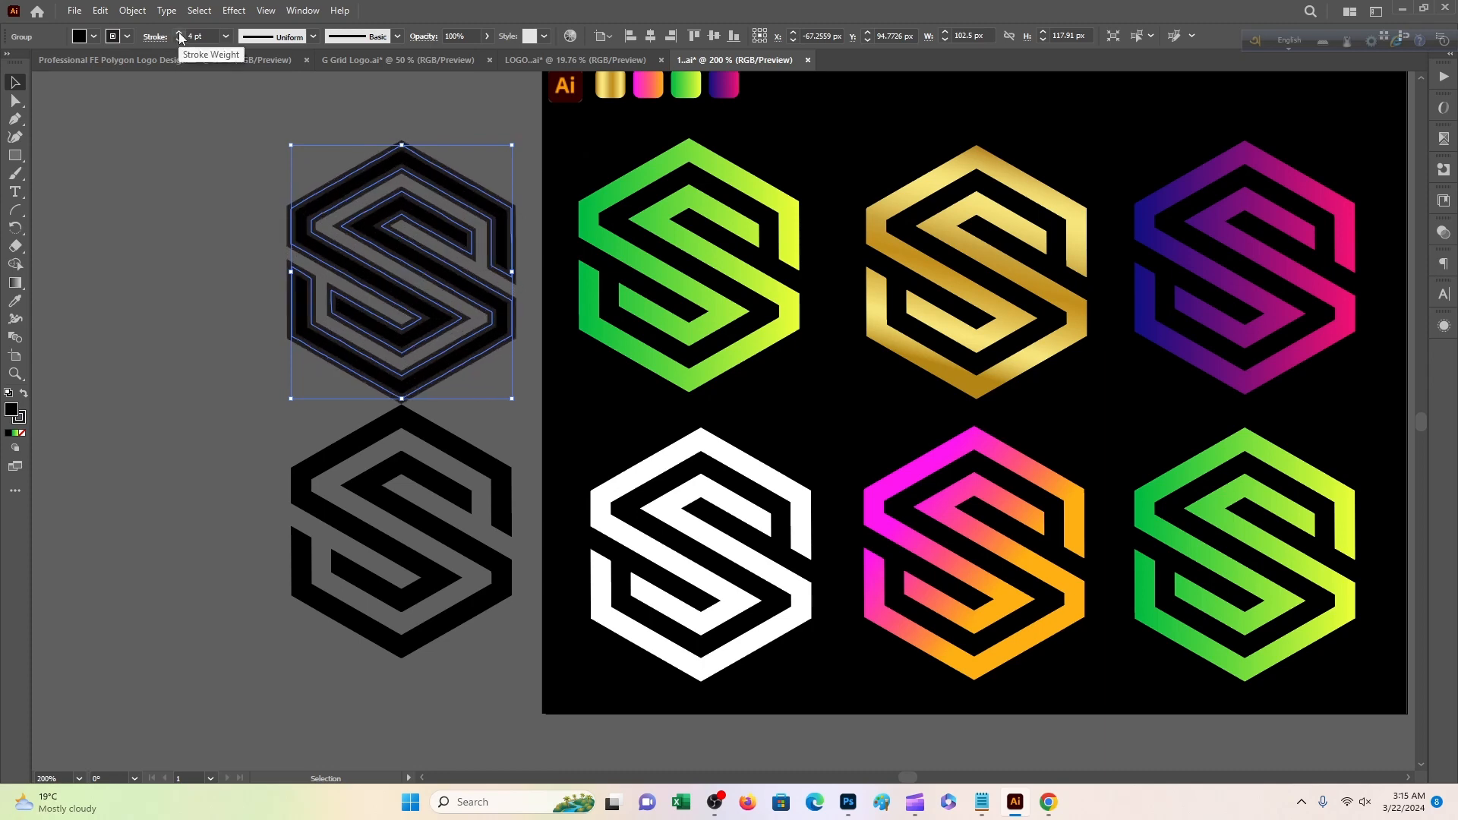
{"action": "left_click", "coordinate": [203, 141]}
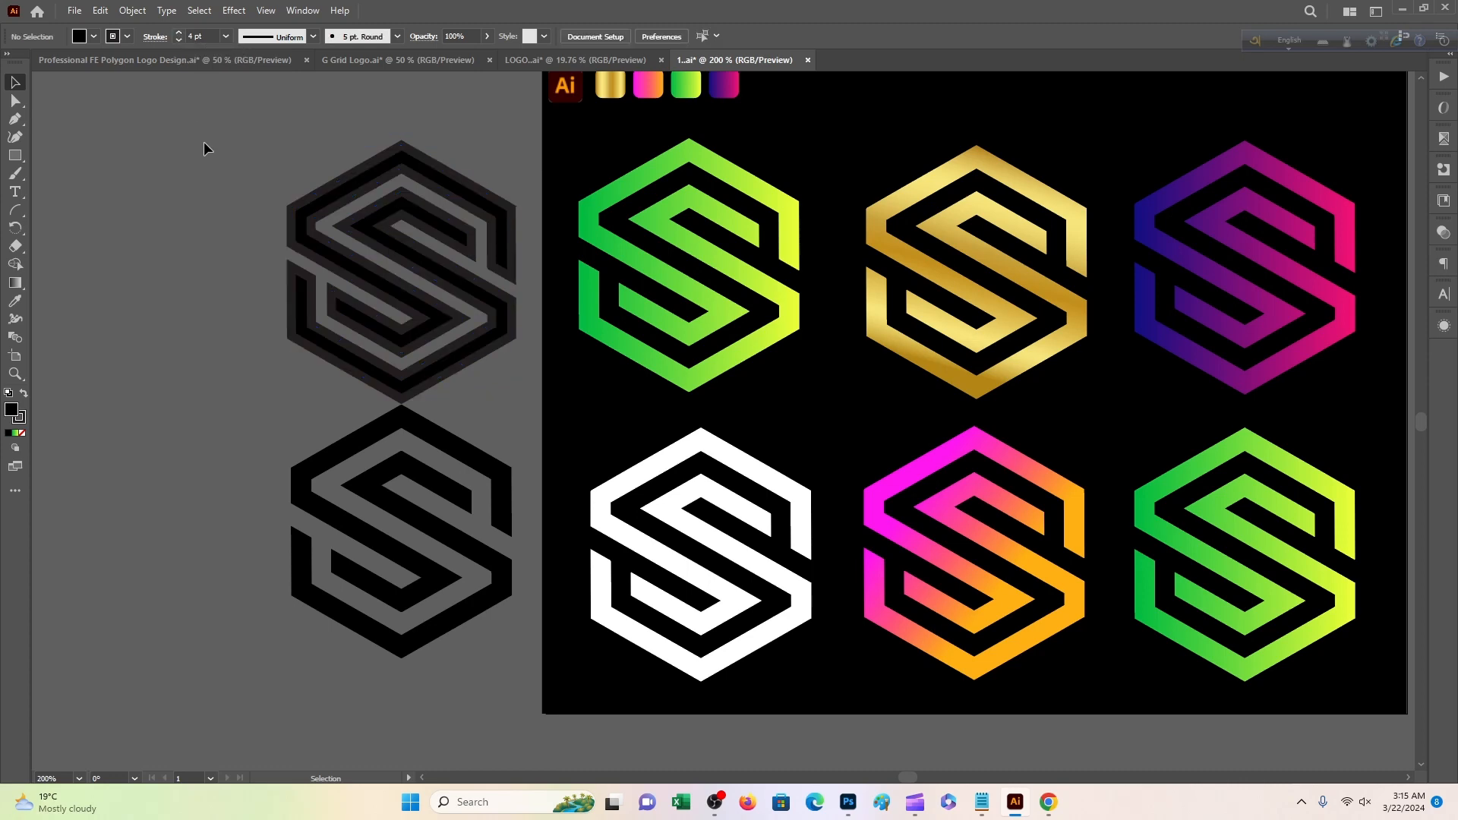
{"action": "left_click", "coordinate": [384, 254]}
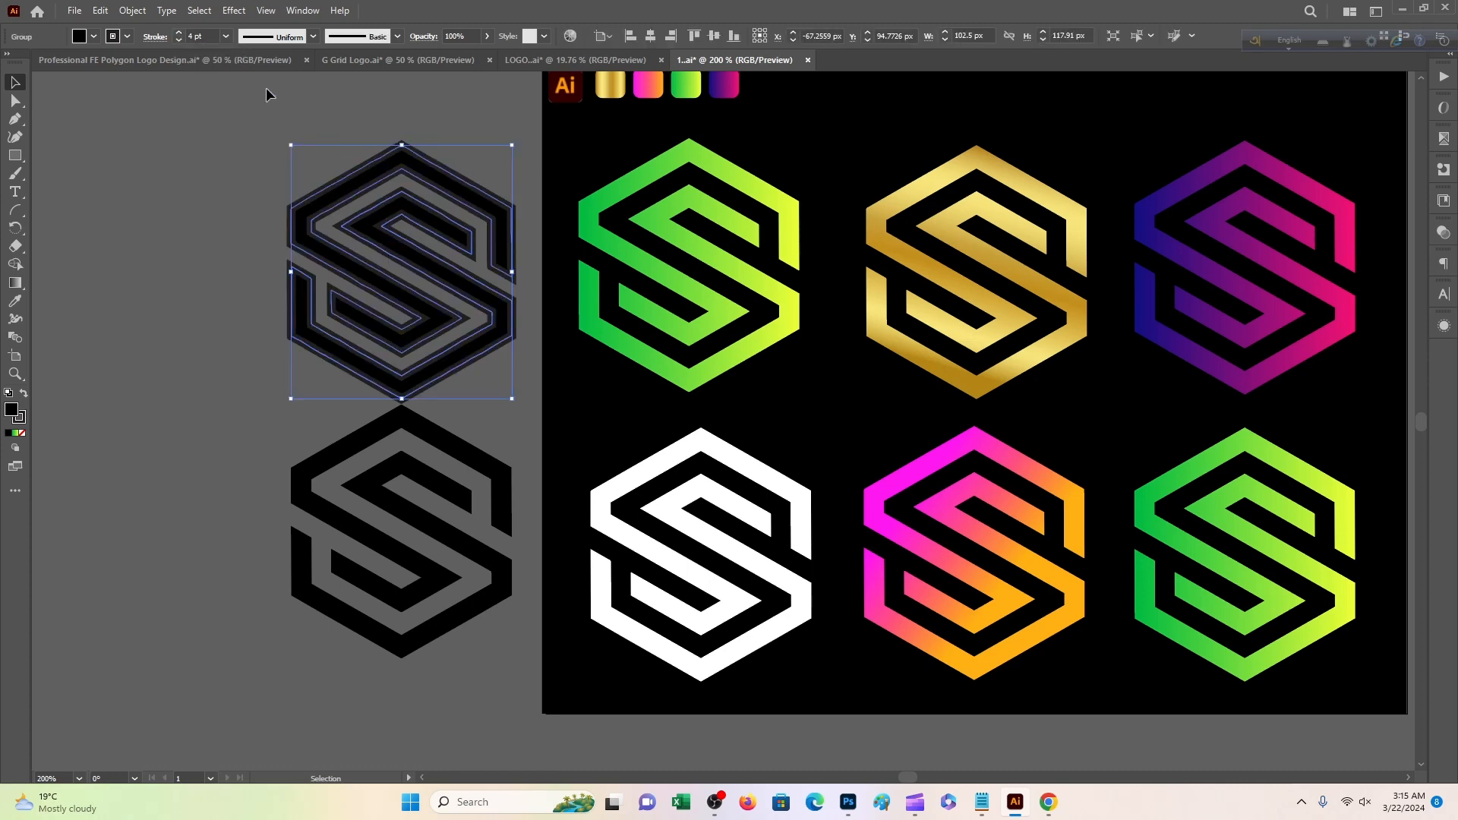
{"action": "left_click", "coordinate": [179, 41]}
{"action": "left_click", "coordinate": [234, 158]}
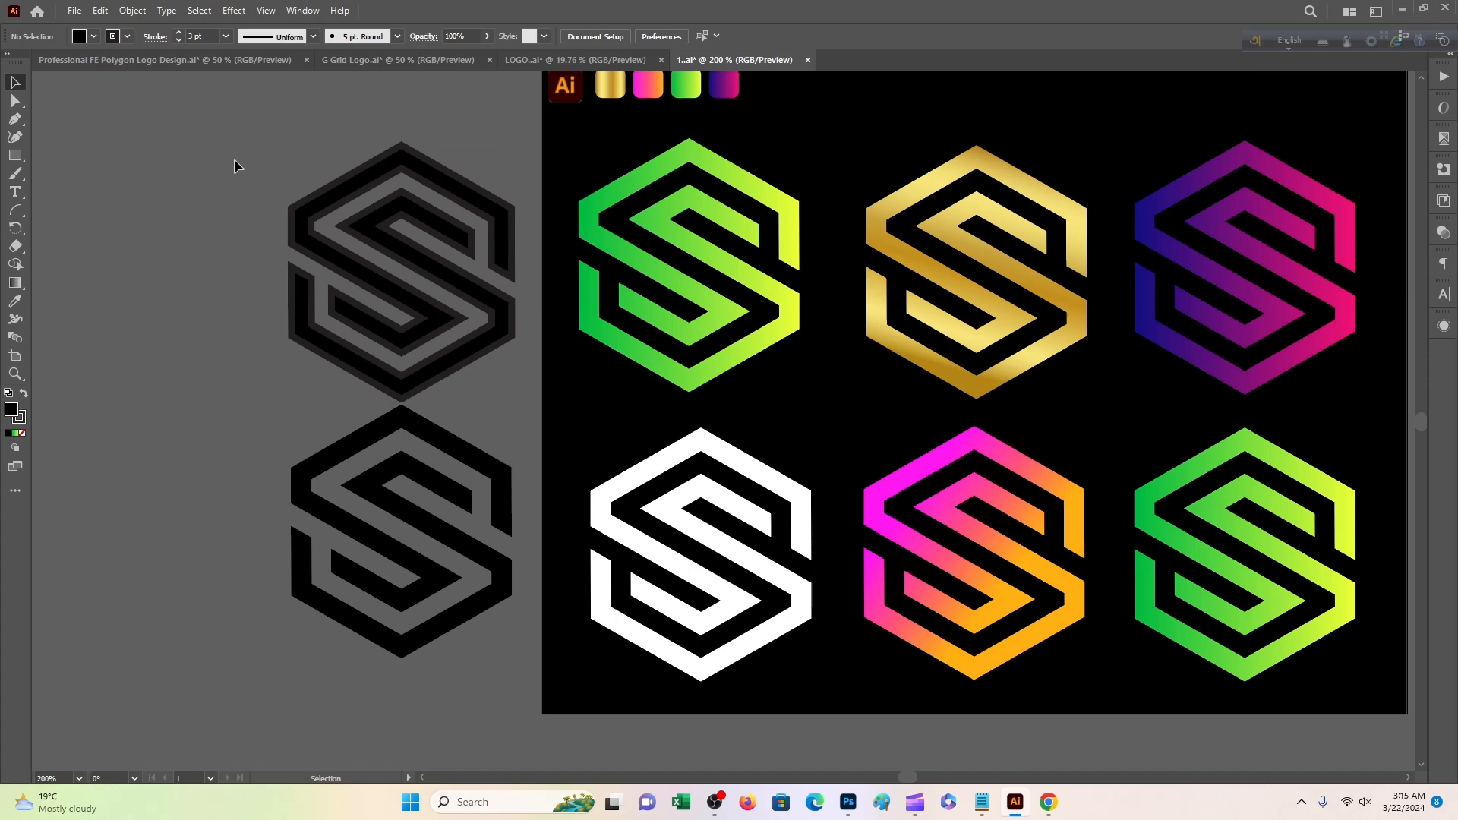
Expand the fill and stroke of the stroked black logo into shapes
{"action": "left_click", "coordinate": [436, 286]}
{"action": "left_click", "coordinate": [133, 11]}
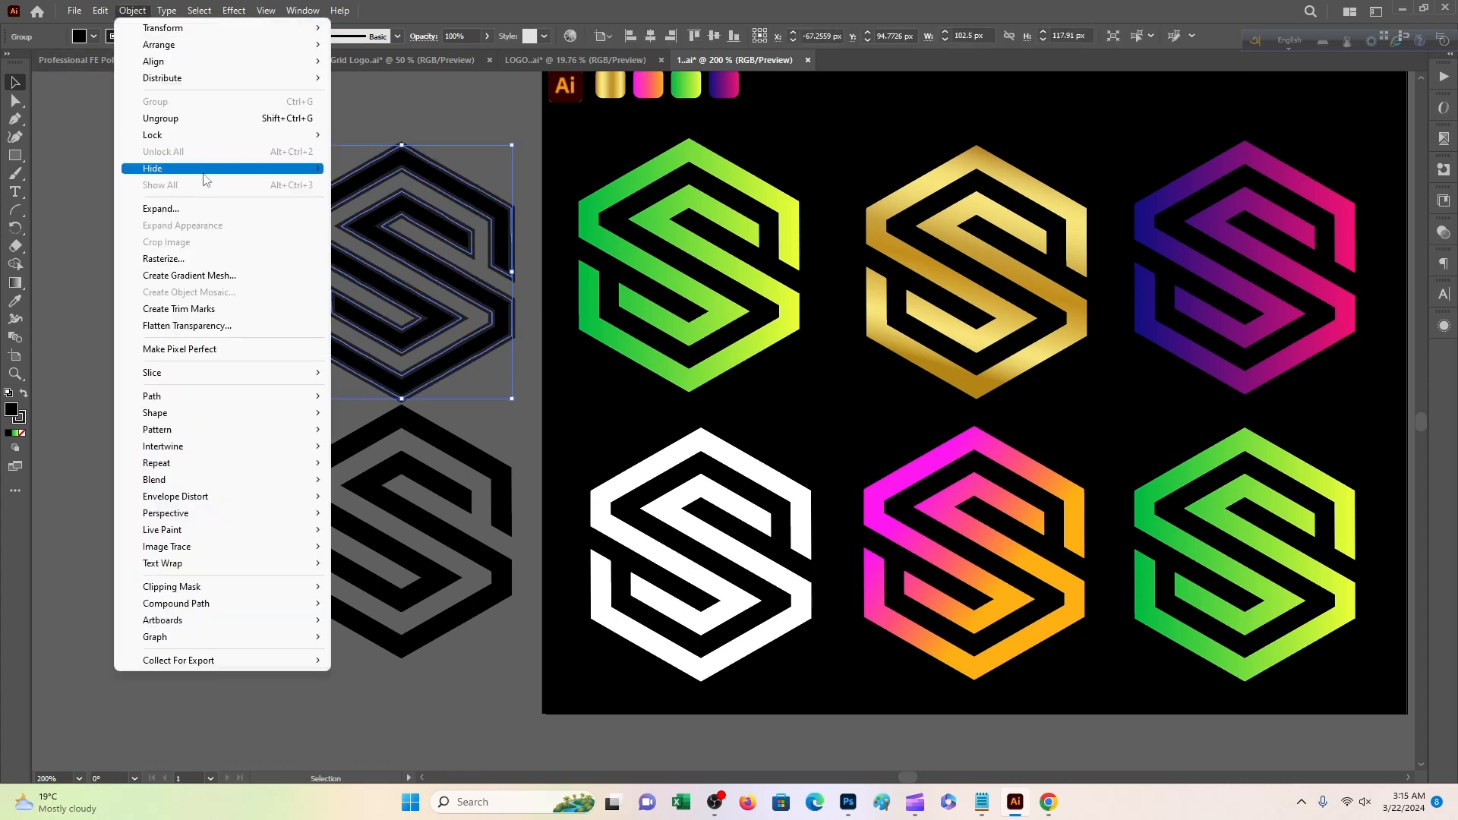
{"action": "left_click", "coordinate": [183, 208]}
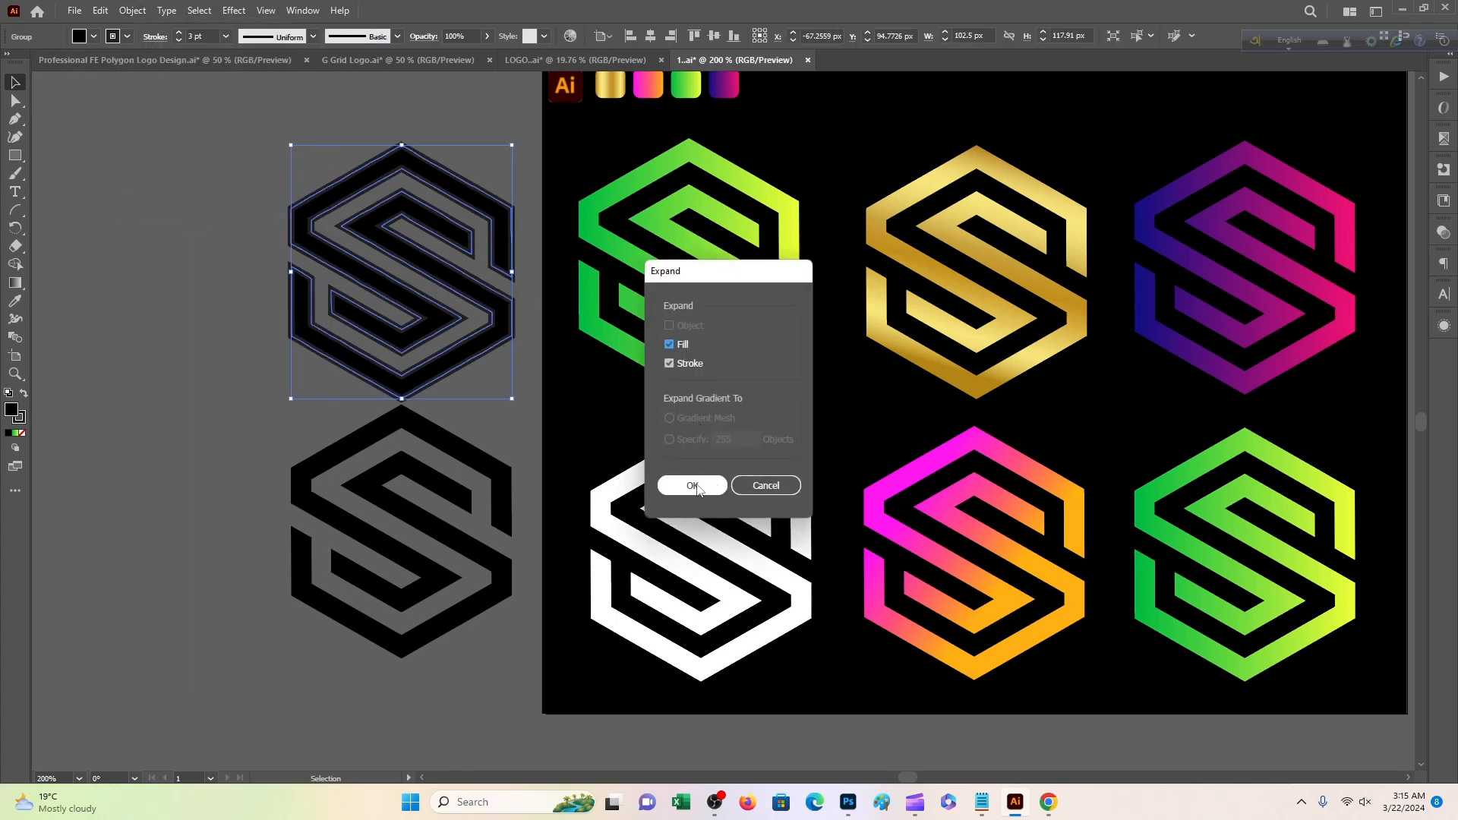
{"action": "left_click", "coordinate": [692, 486]}
{"action": "left_click", "coordinate": [129, 10]}
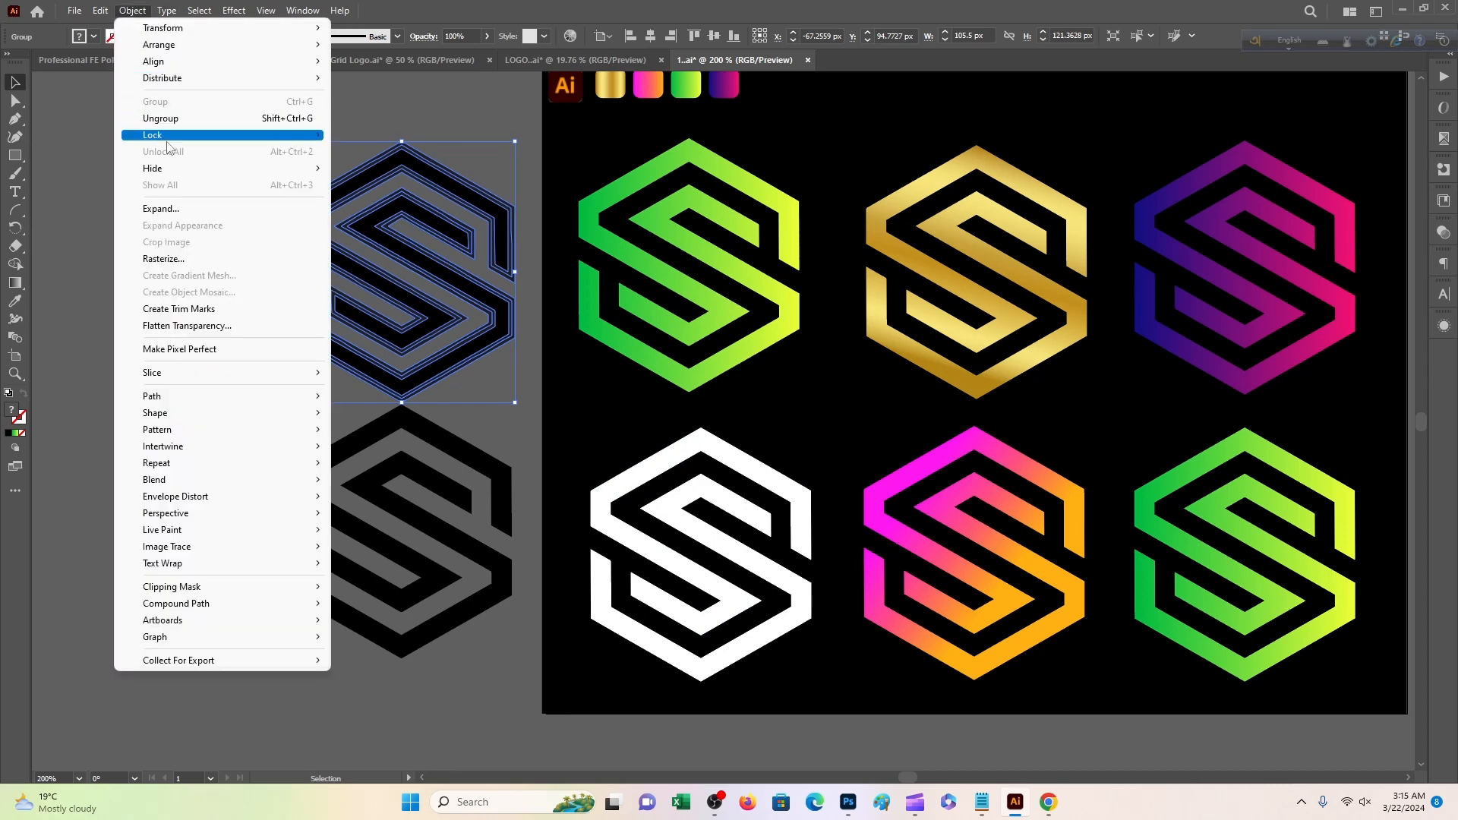
{"action": "left_click", "coordinate": [170, 209]}
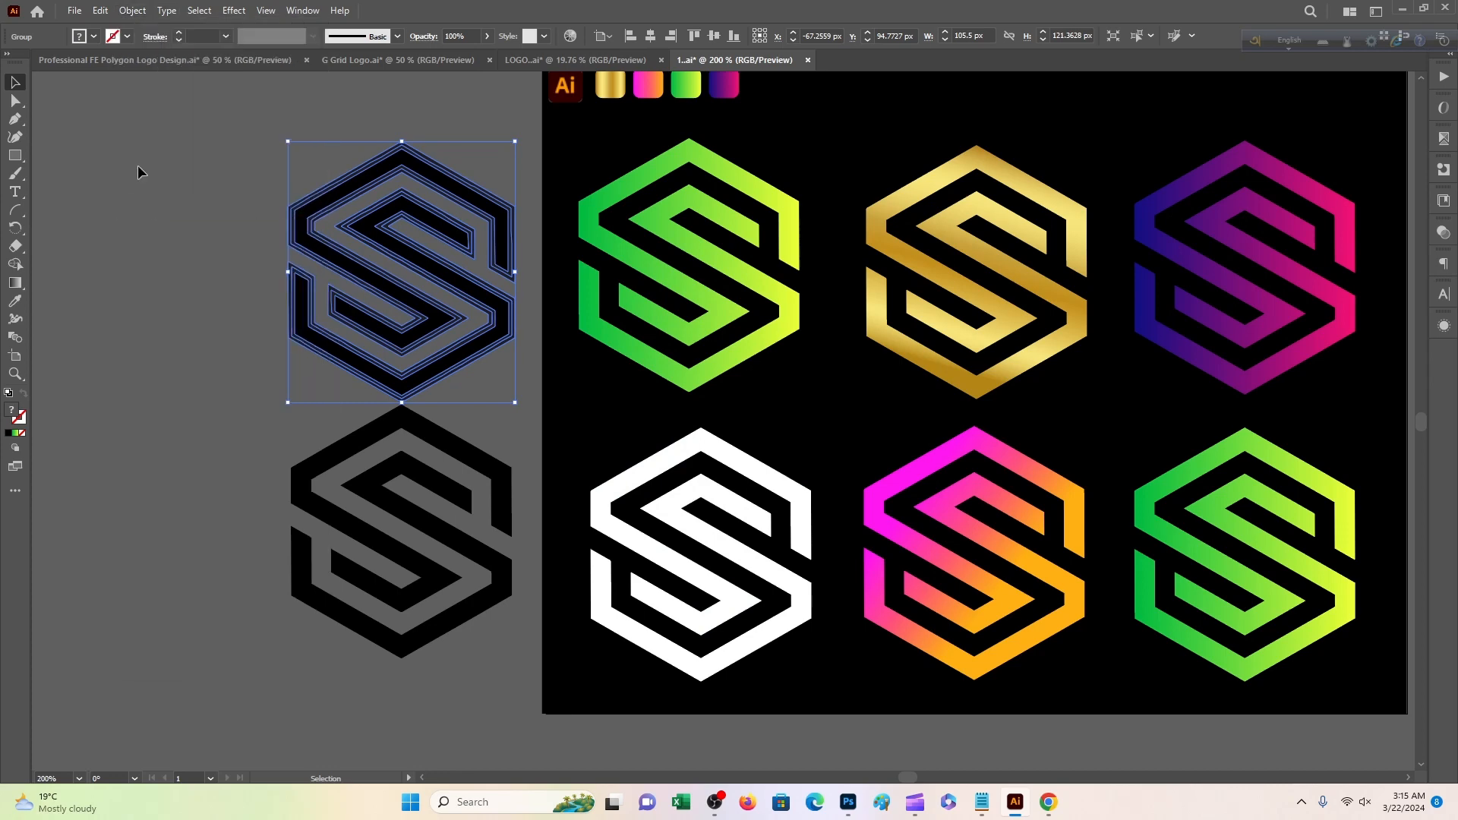
Merge the expanded stroke and fill pieces of the black logo into solid shapes with the Shape Builder tool
{"action": "left_click", "coordinate": [15, 264]}
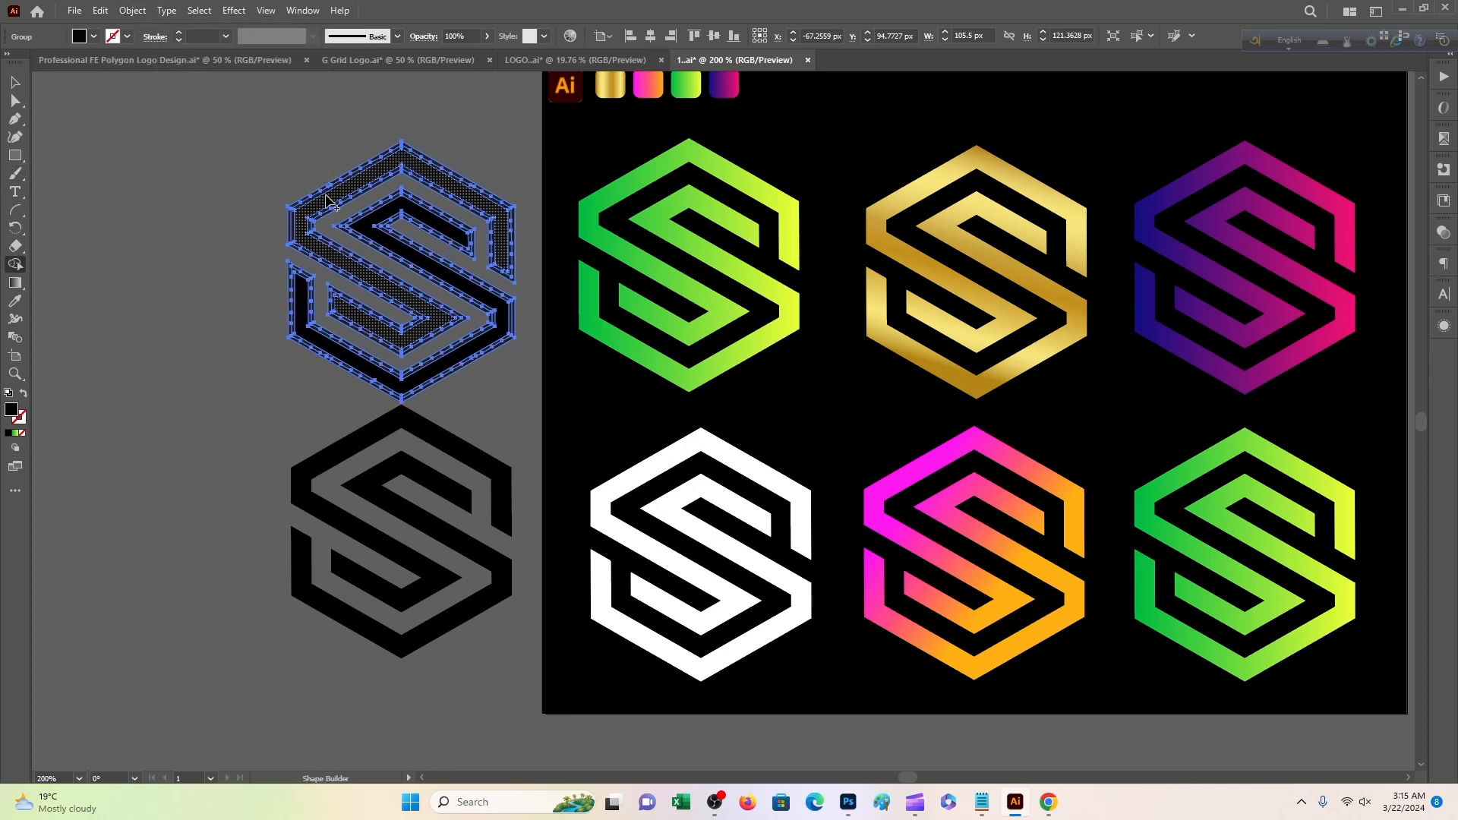
{"action": "left_click", "coordinate": [367, 196]}
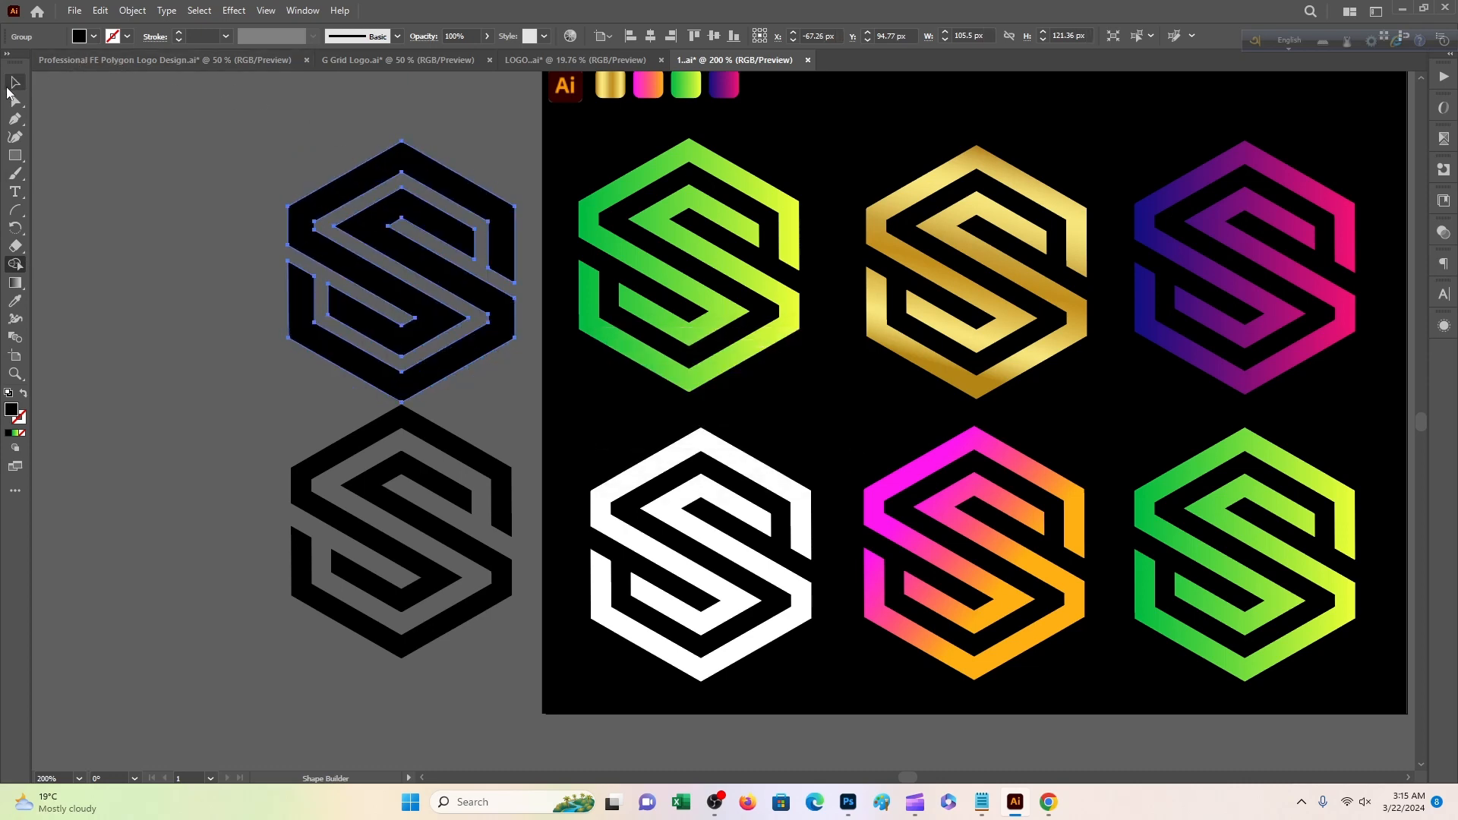
{"action": "left_click", "coordinate": [15, 82]}
Copy the merged thick black logo to the clipboard
{"action": "scroll", "coordinate": [365, 190], "scroll_direction": "down", "scroll_amount": 1}
{"action": "left_click", "coordinate": [376, 199]}
{"action": "right_click", "coordinate": [375, 195]}
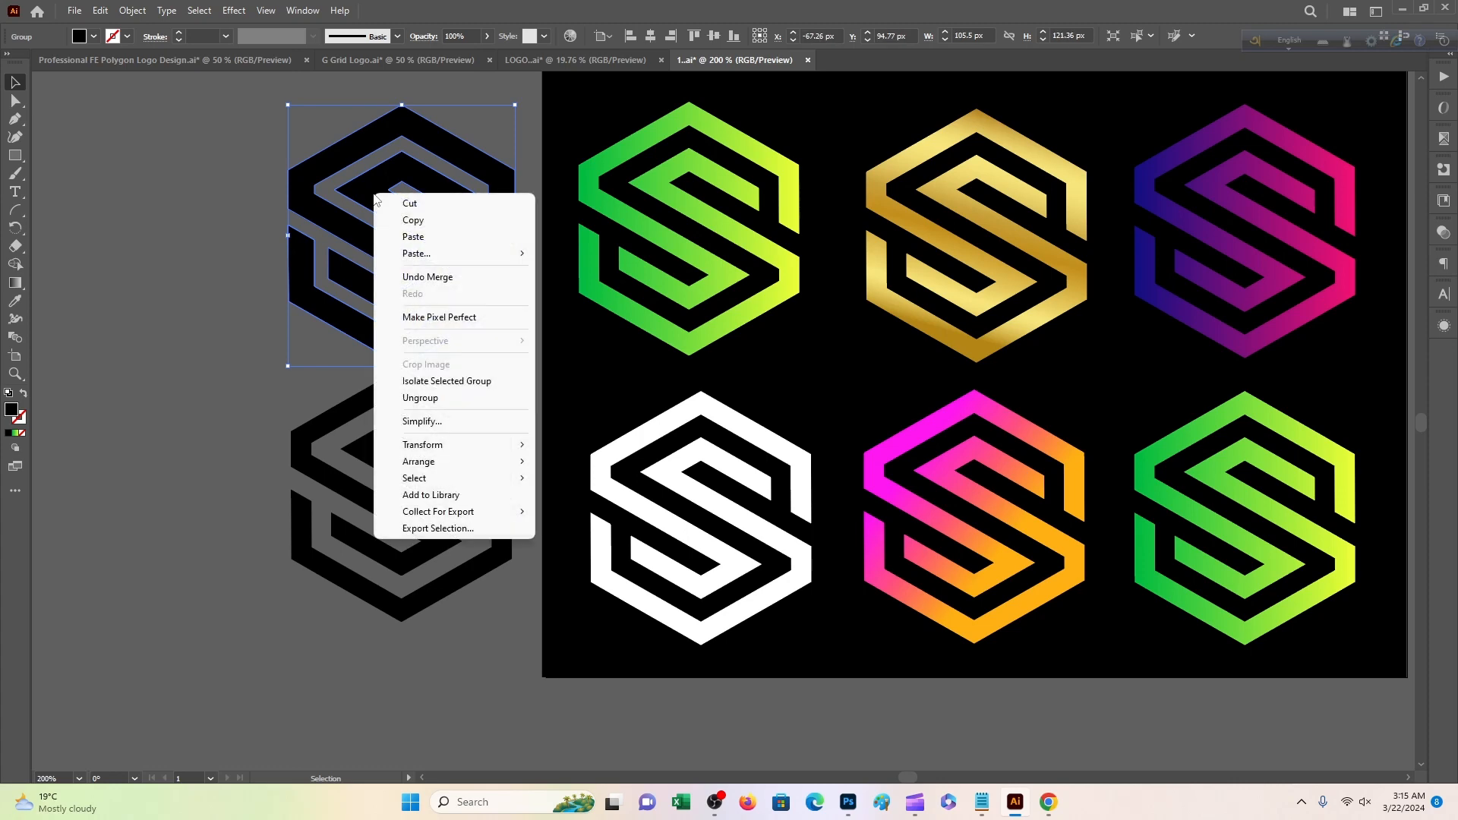
{"action": "left_click", "coordinate": [423, 221]}
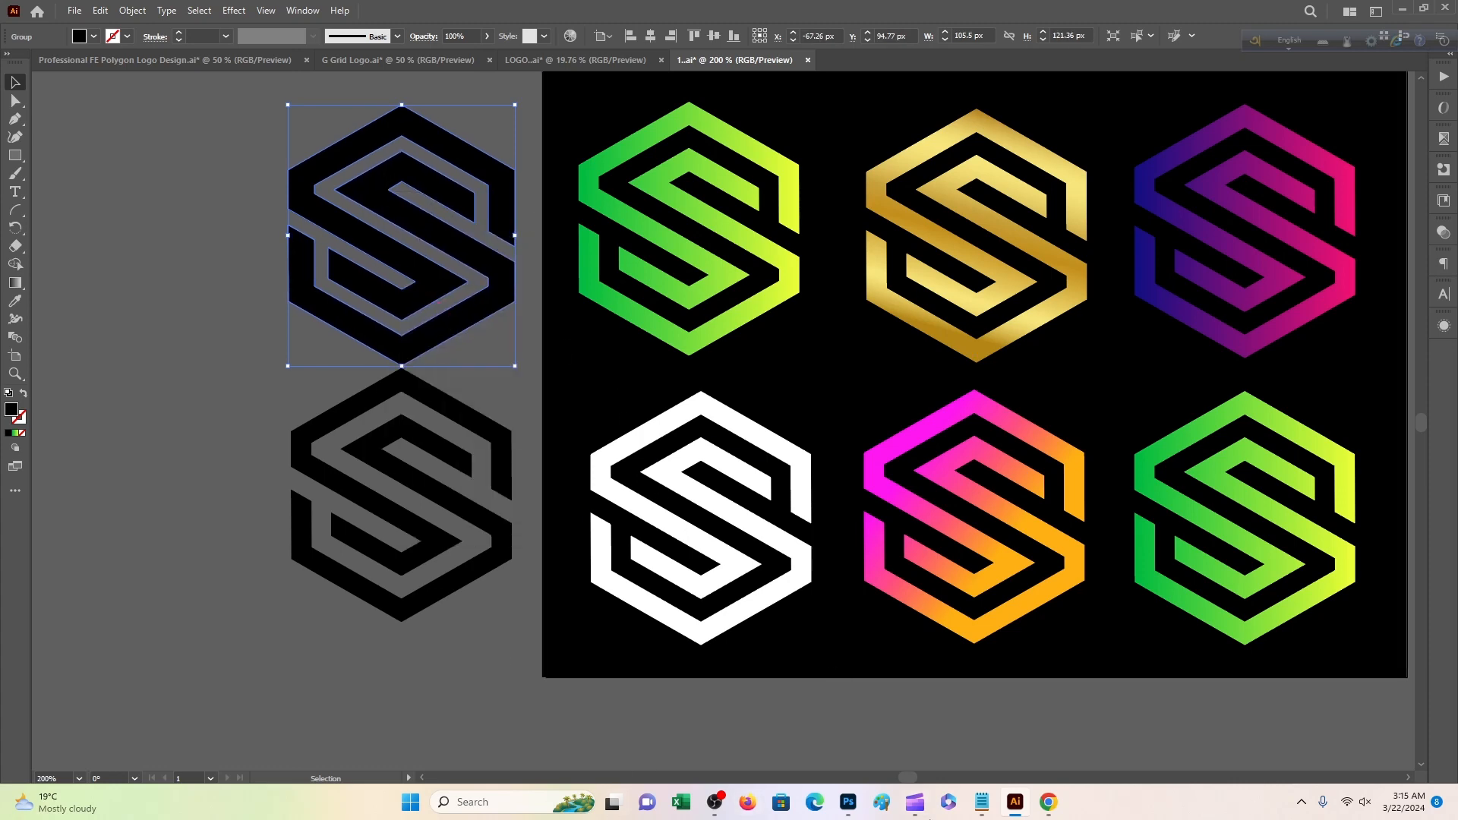
{"action": "right_click", "coordinate": [465, 163]}
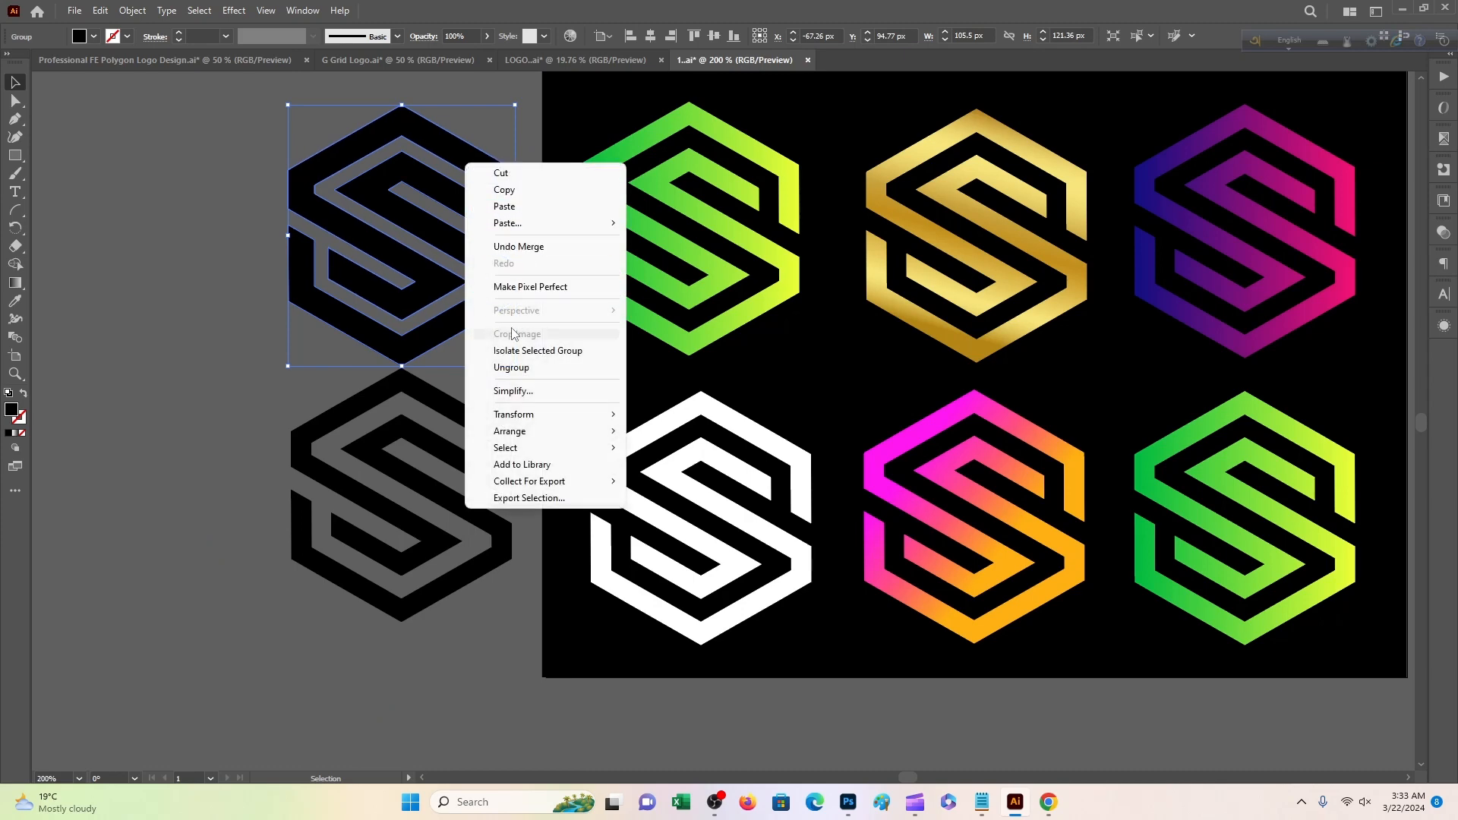
{"action": "left_click", "coordinate": [514, 190]}
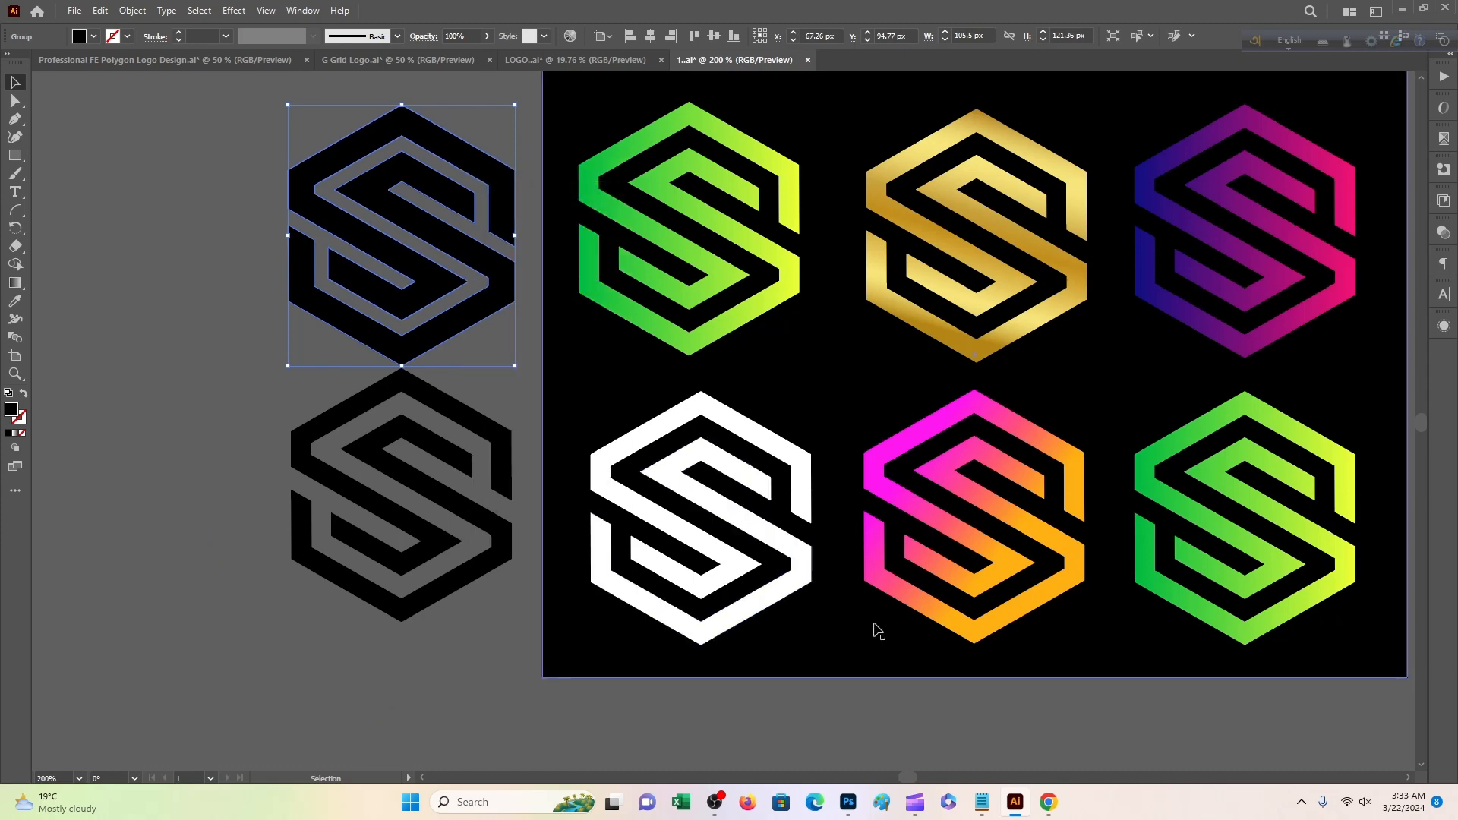
Switch to Photoshop and open the contents of the Double Click Here2 smart object in the golden logo mockup
{"action": "left_click", "coordinate": [849, 802]}
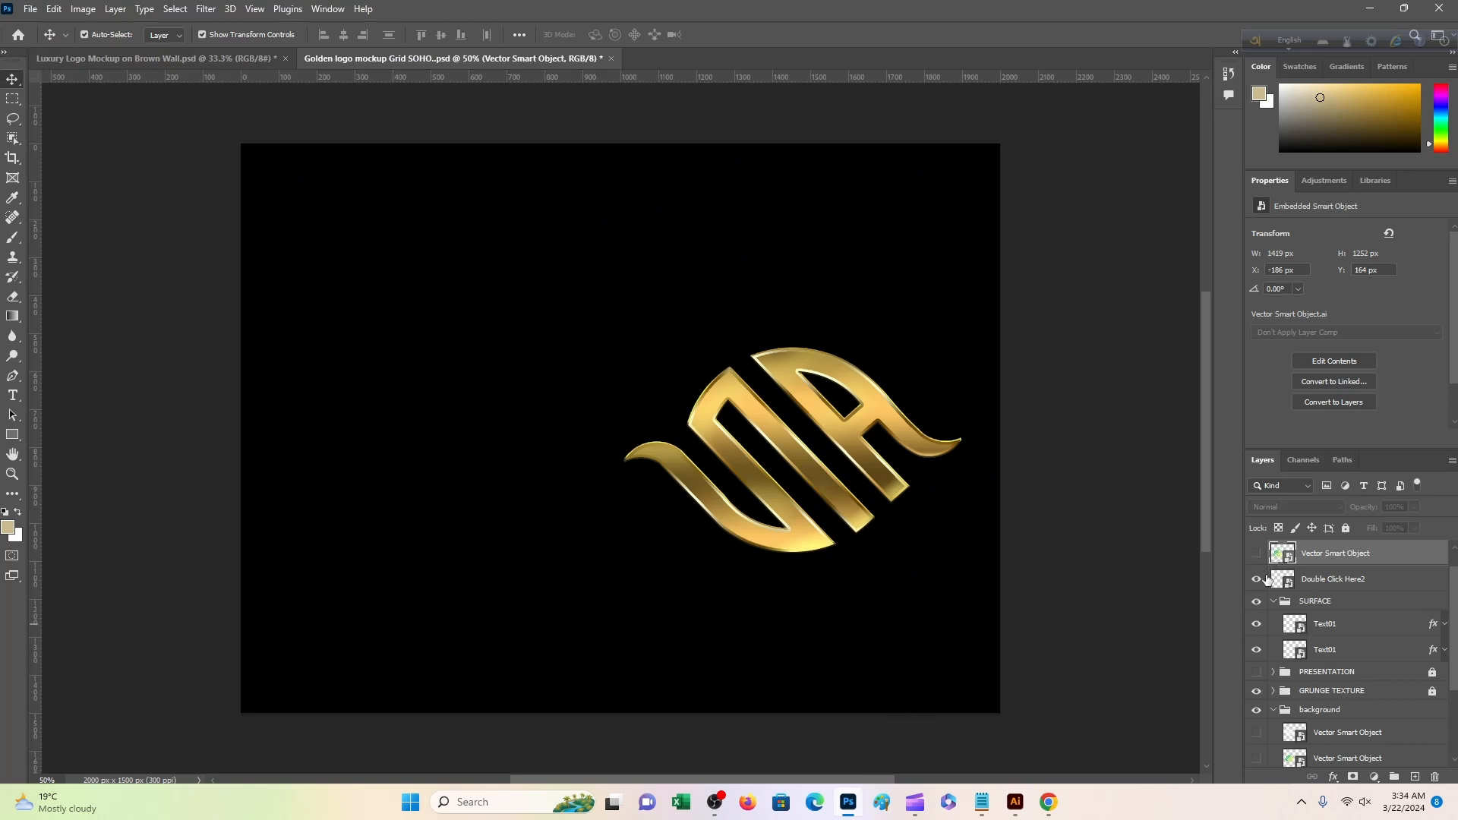
{"action": "left_click", "coordinate": [1283, 582]}
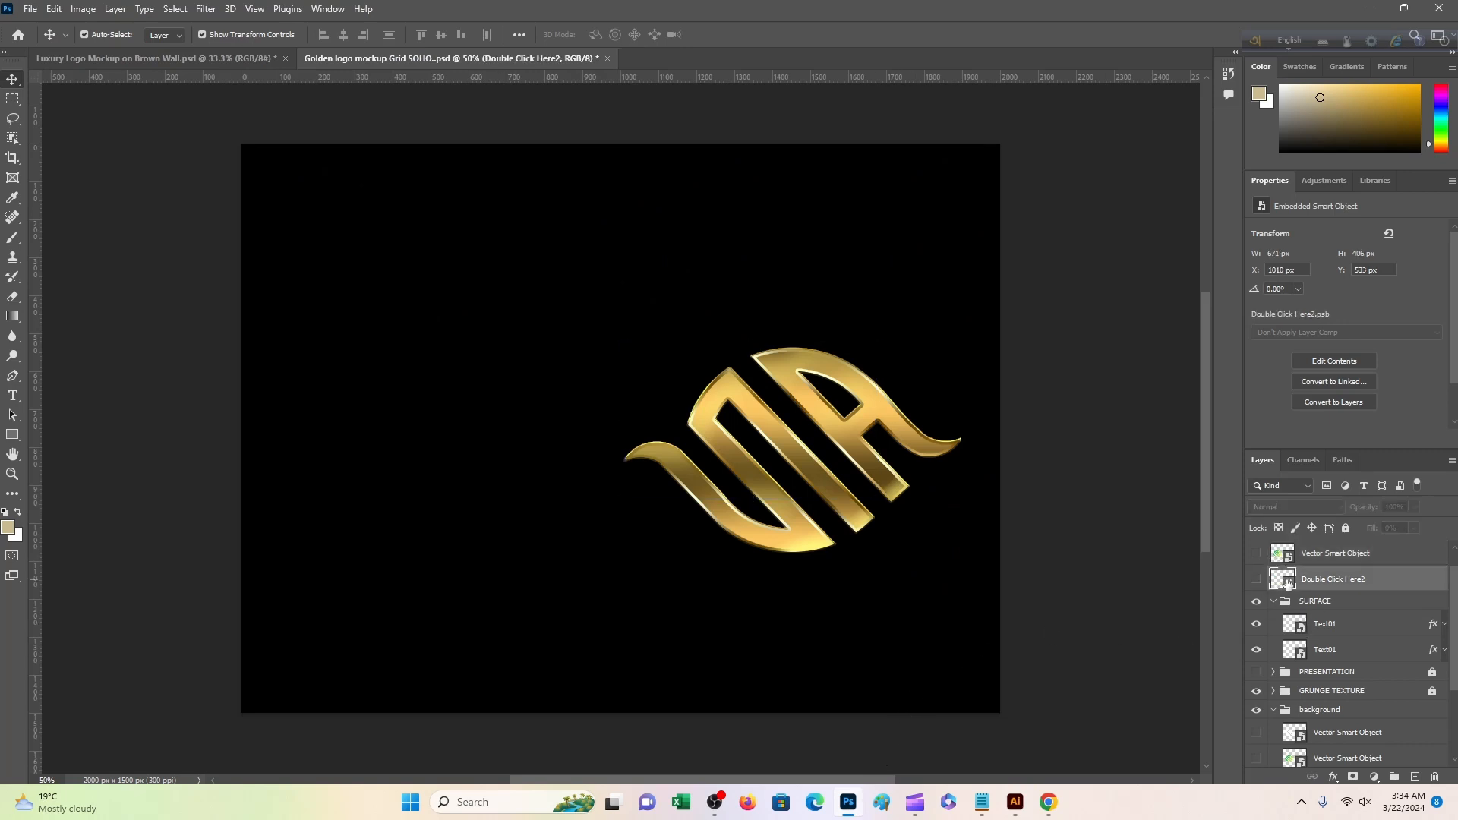
{"action": "double_click", "coordinate": [1283, 581]}
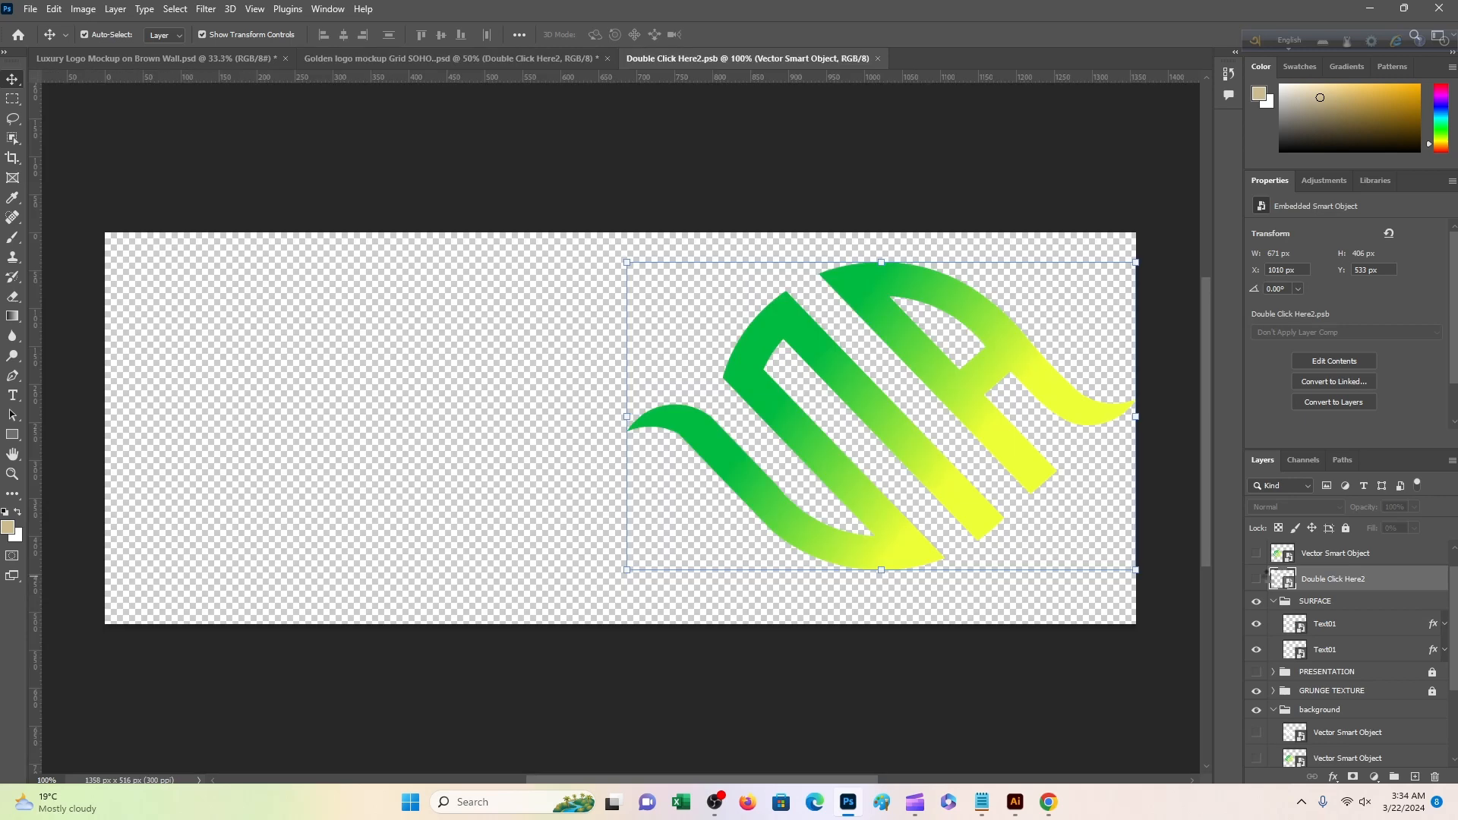
Hide the existing logo layer, paste the black S logo as a Smart Object, save the contents, and return to the golden logo mockup
{"action": "left_click", "coordinate": [1257, 549]}
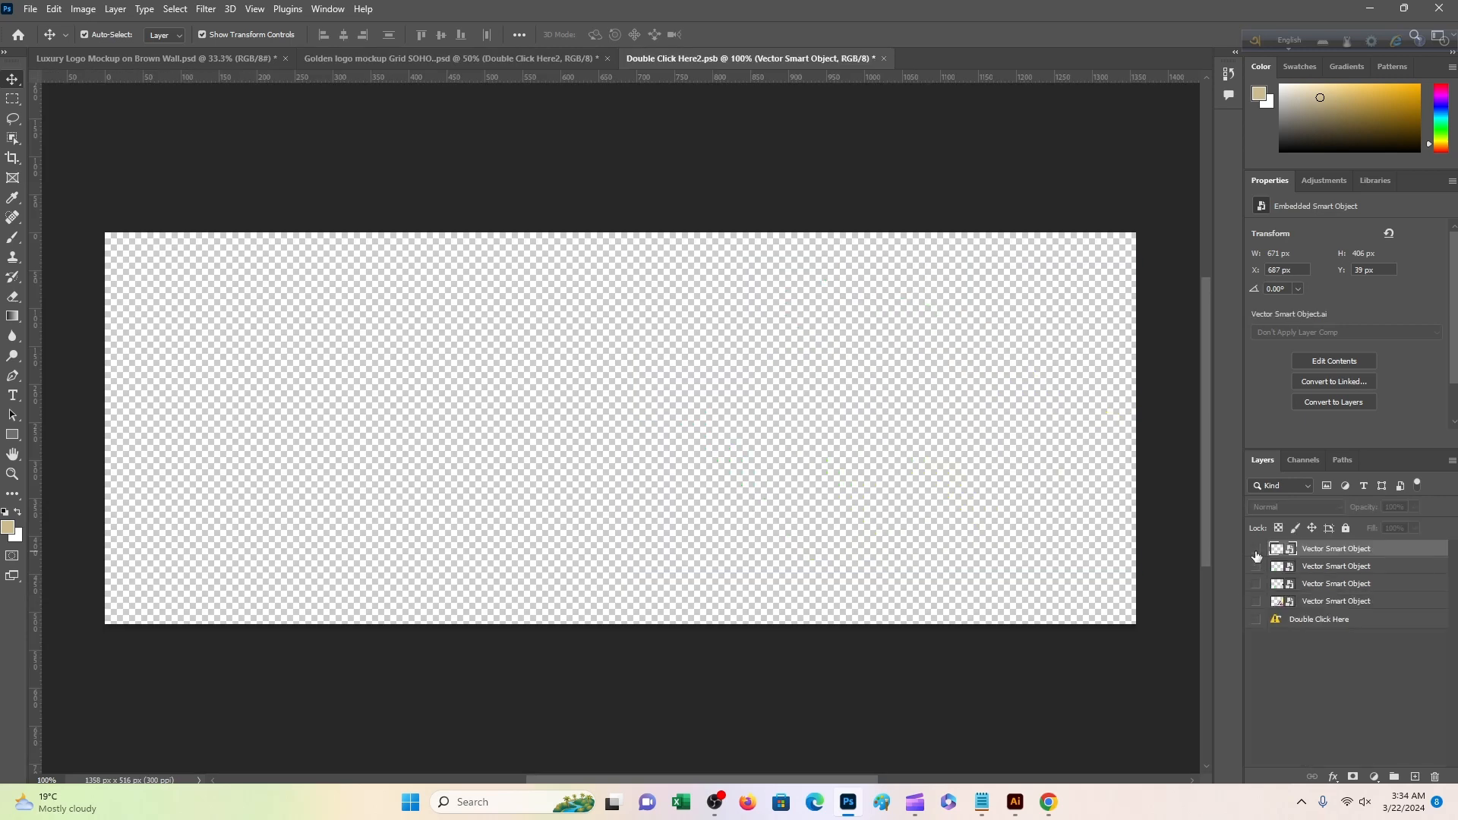
{"action": "left_click", "coordinate": [53, 9]}
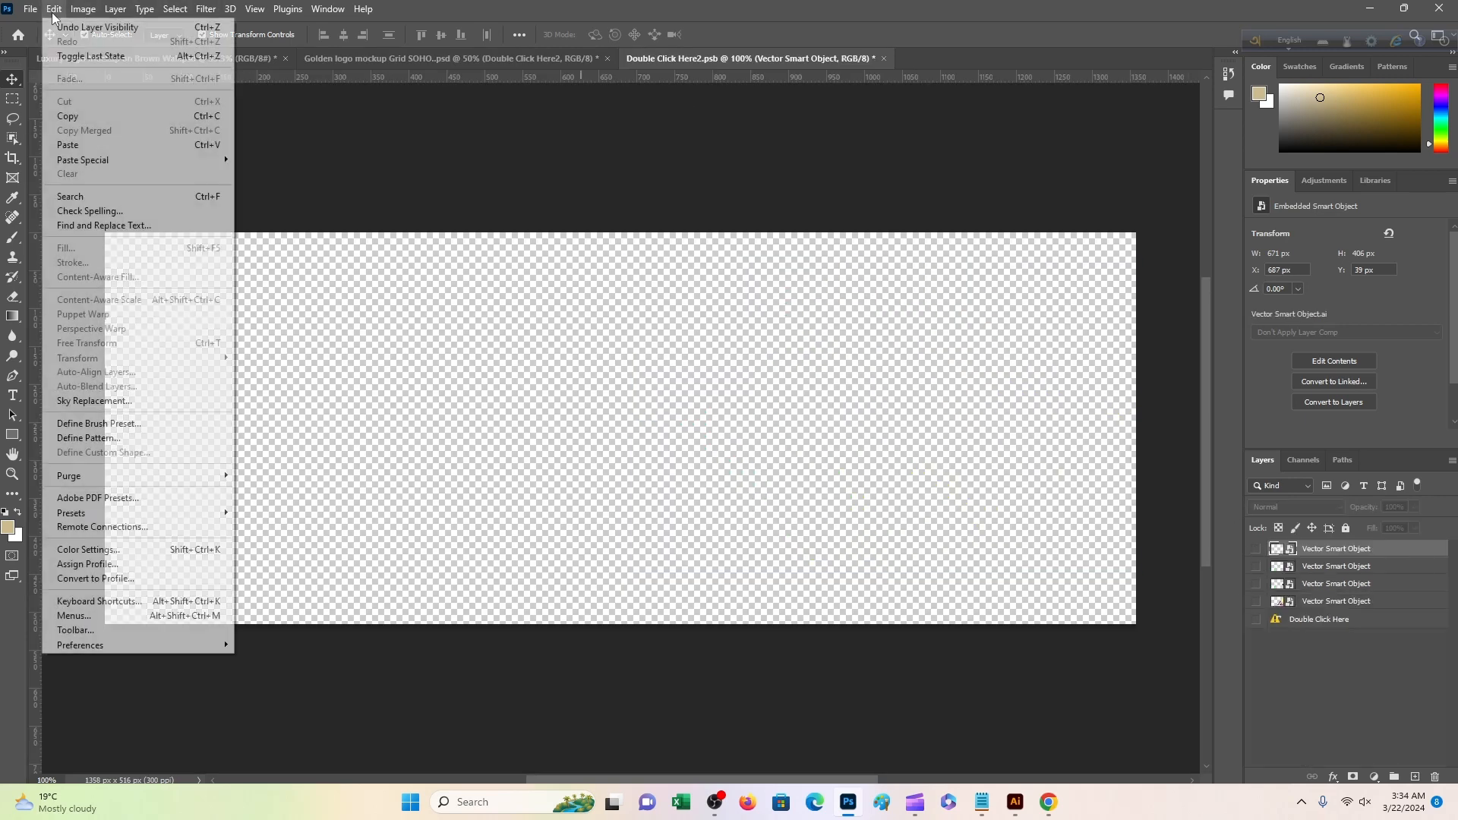
{"action": "left_click", "coordinate": [70, 145]}
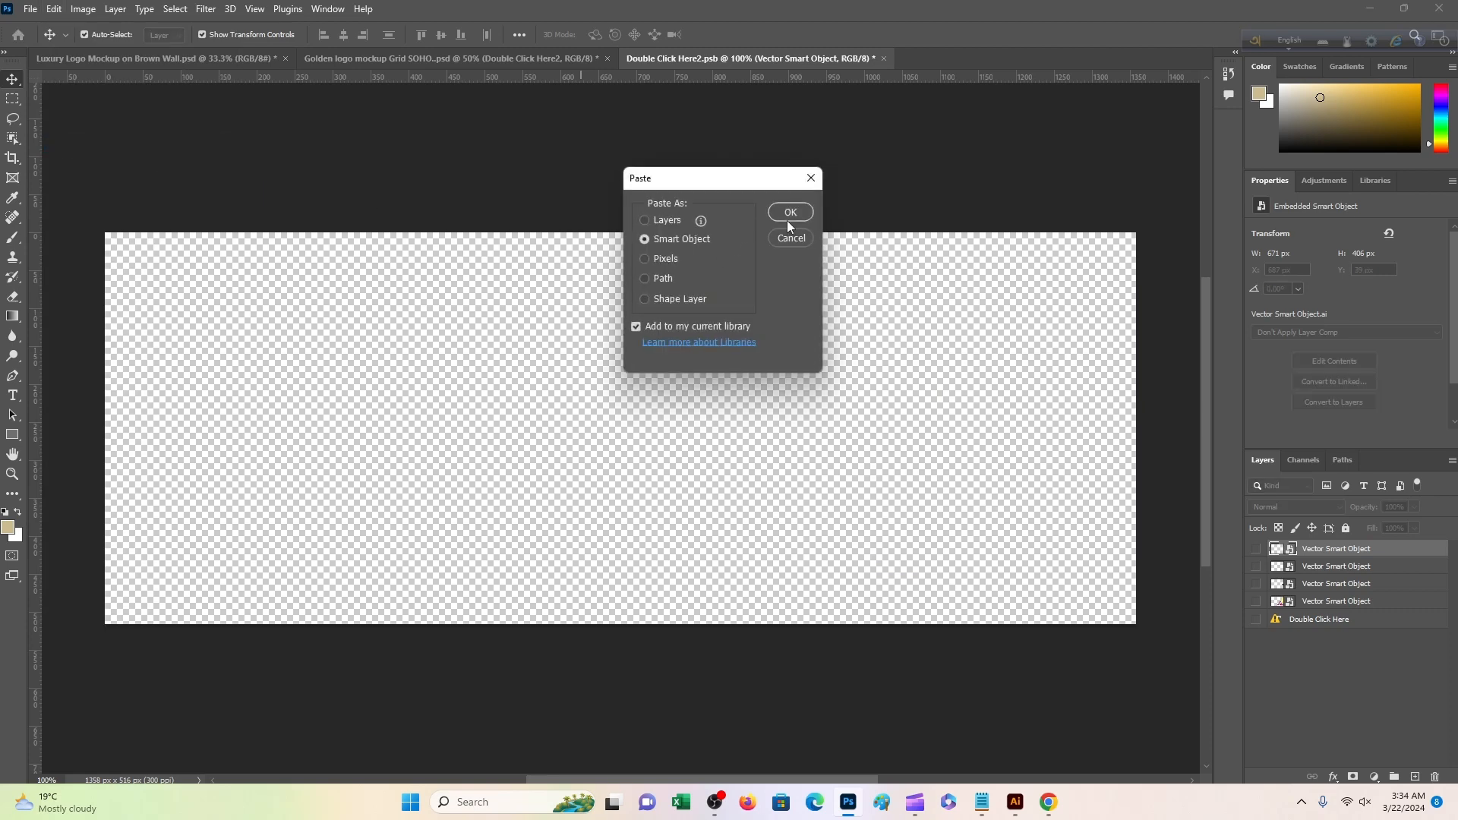
{"action": "left_click", "coordinate": [789, 215]}
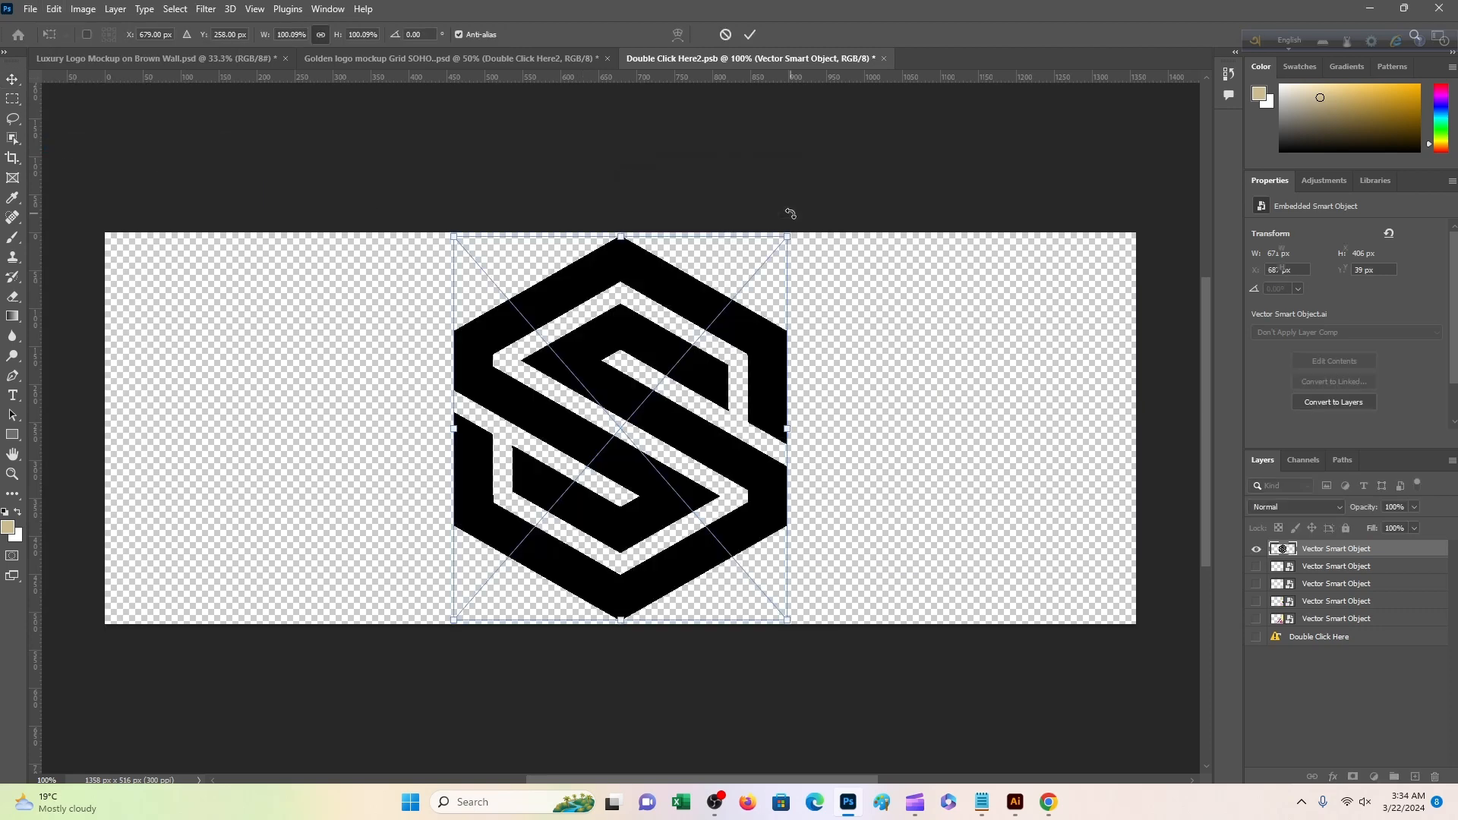
{"action": "left_click", "coordinate": [749, 36]}
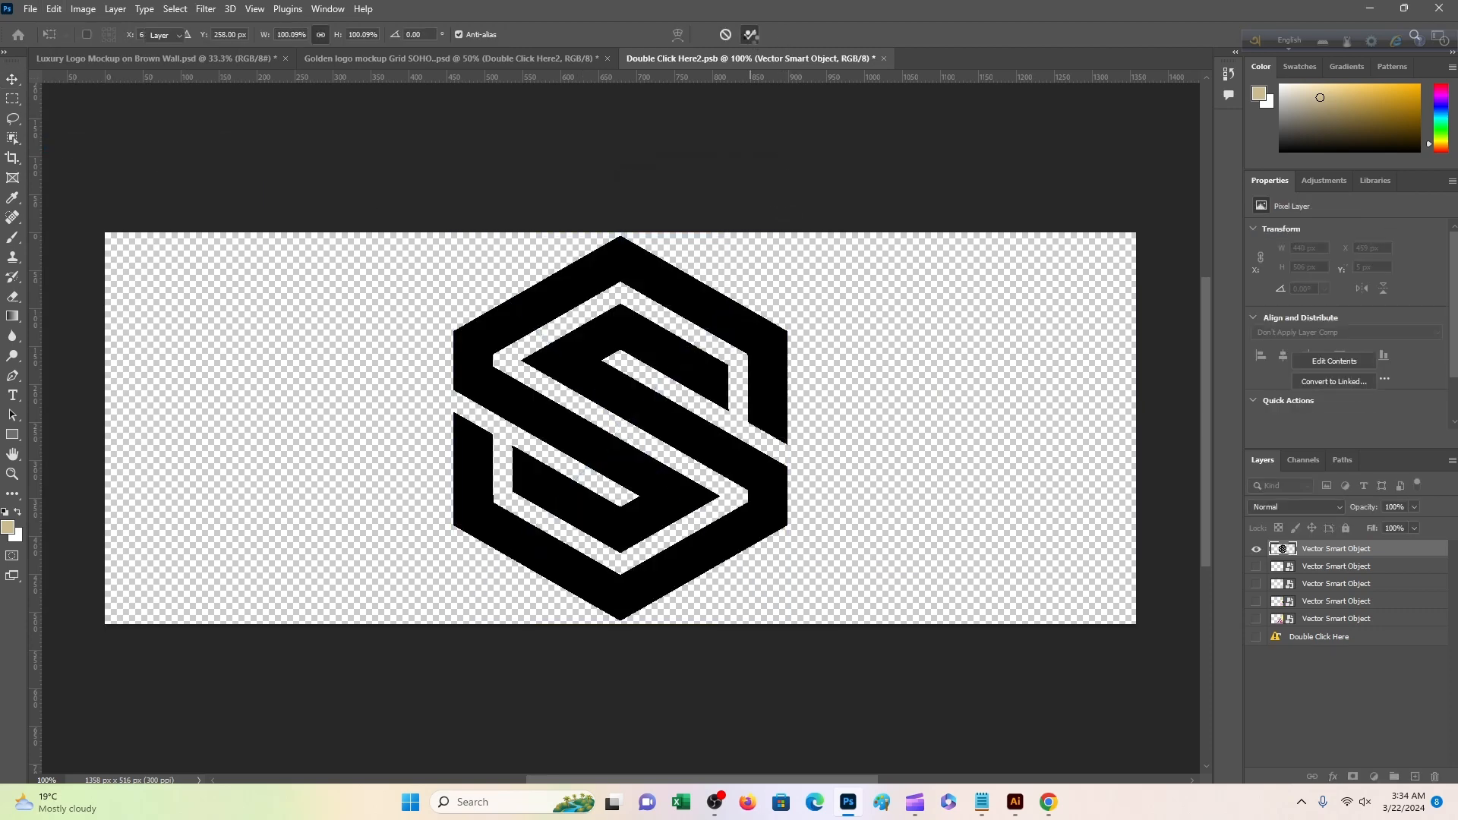
{"action": "key", "text": "ctrl+s"}
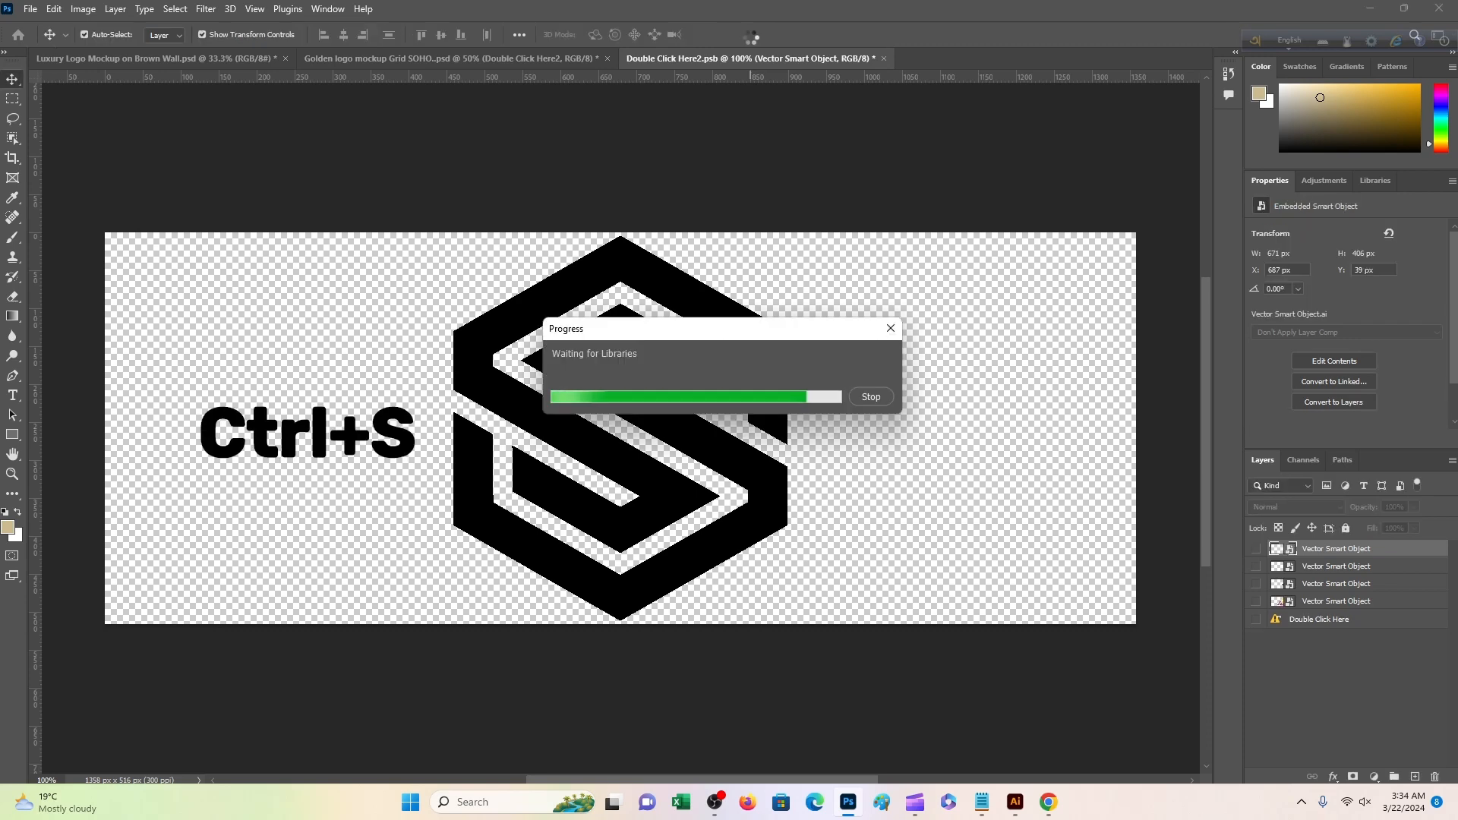
{"action": "left_click", "coordinate": [423, 62]}
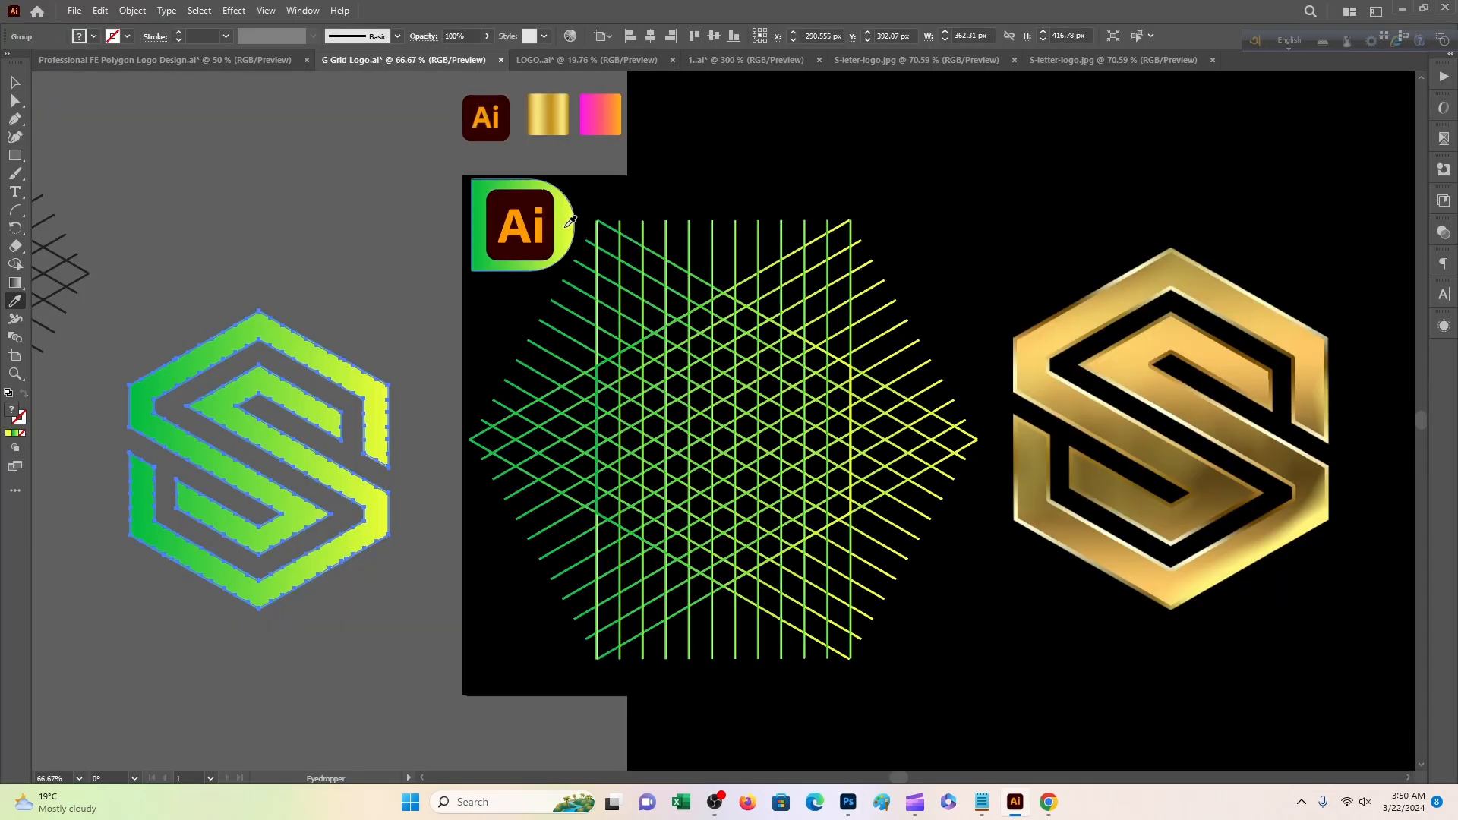
Fill the S logo with the green-yellow gradient sampled from the shape behind the Ai badge and move it onto the line grid
{"action": "left_click", "coordinate": [573, 220]}
{"action": "left_click", "coordinate": [23, 81]}
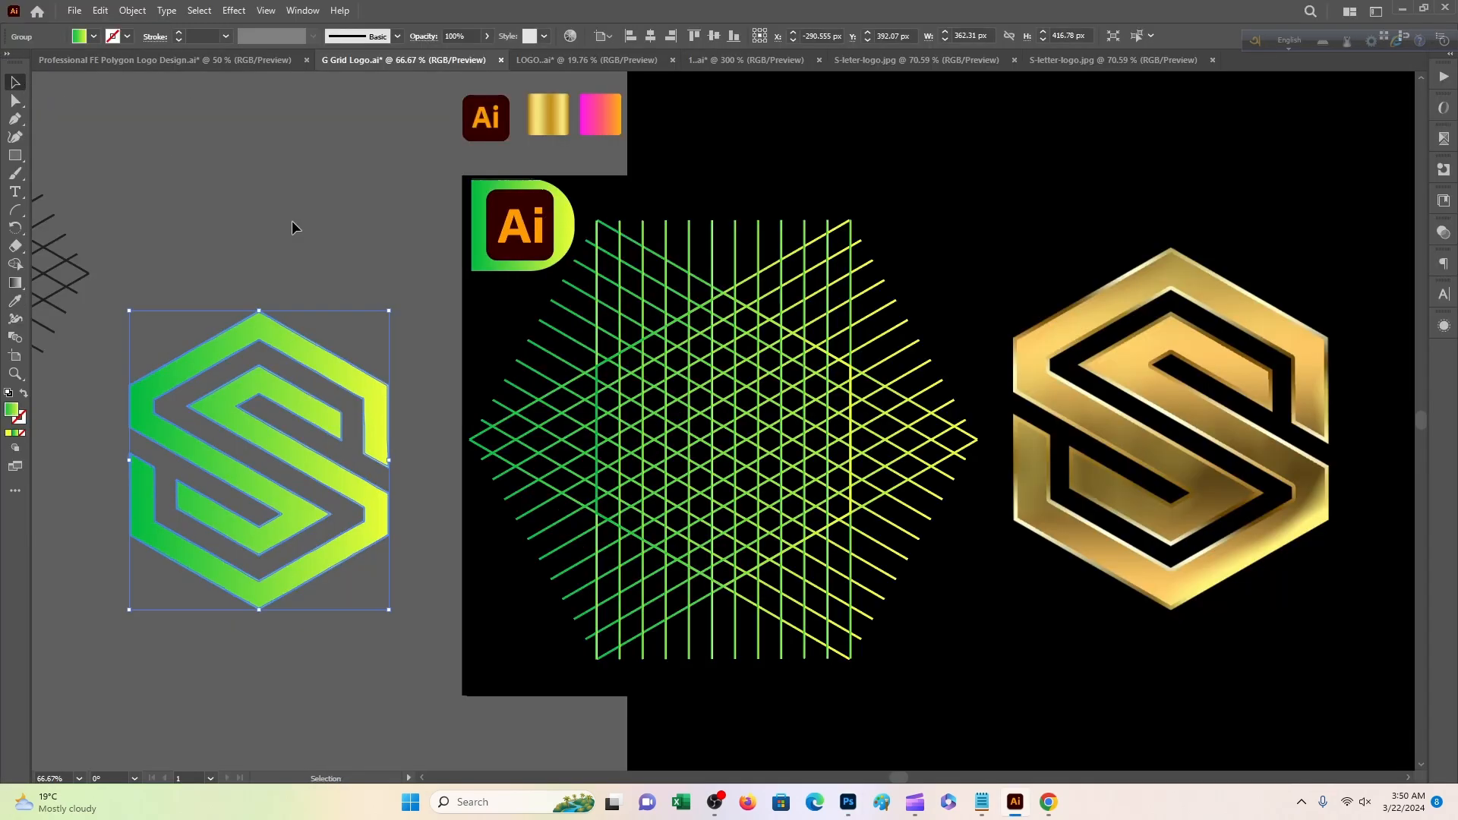
{"action": "left_click_drag", "start_coordinate": [331, 372], "coordinate": [811, 352]}
Align the S logo and the line grid on their horizontal and vertical centres
{"action": "left_click_drag", "start_coordinate": [734, 173], "coordinate": [832, 288]}
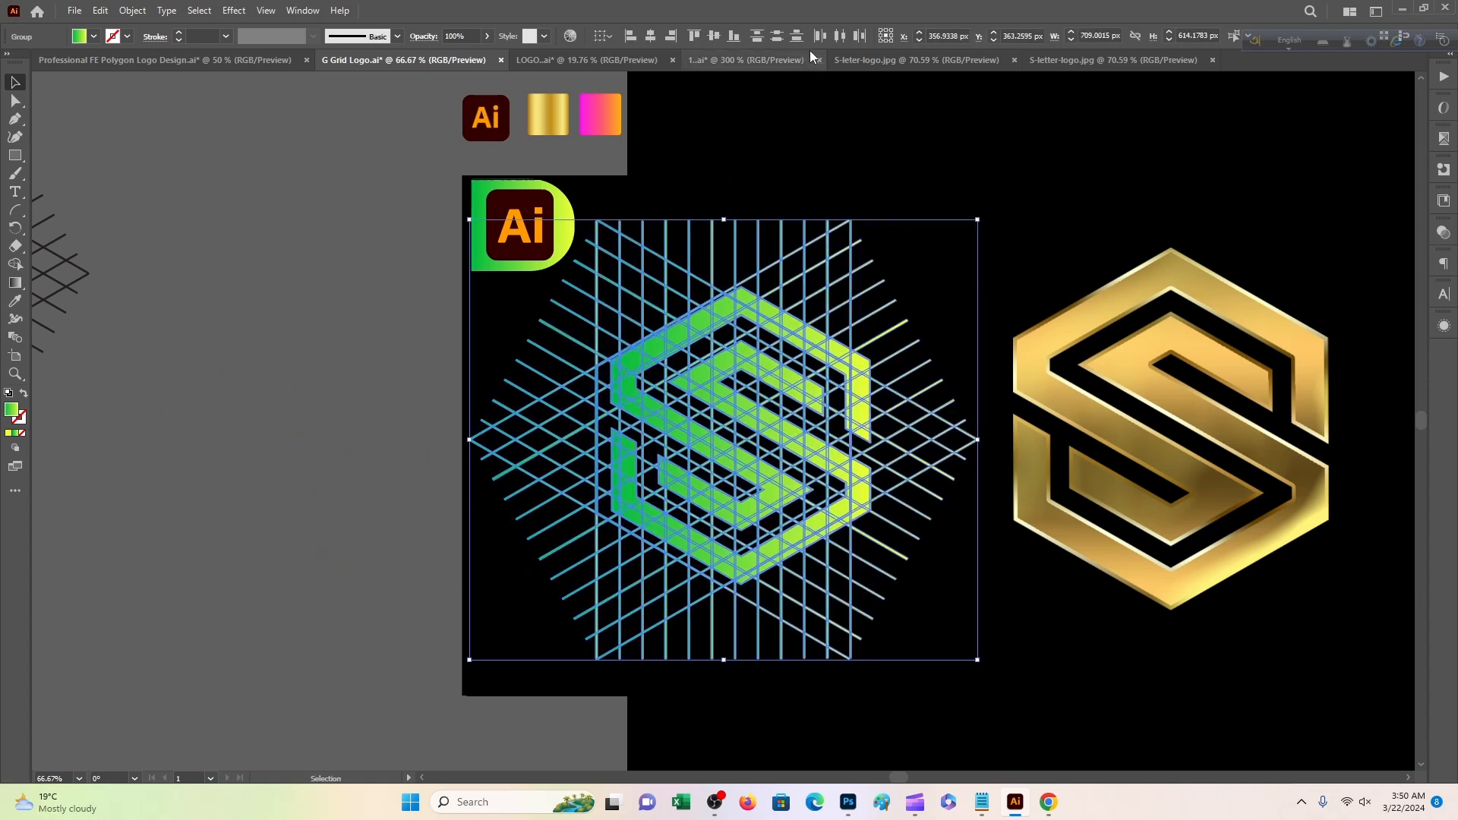
{"action": "left_click", "coordinate": [651, 36]}
{"action": "left_click", "coordinate": [714, 35]}
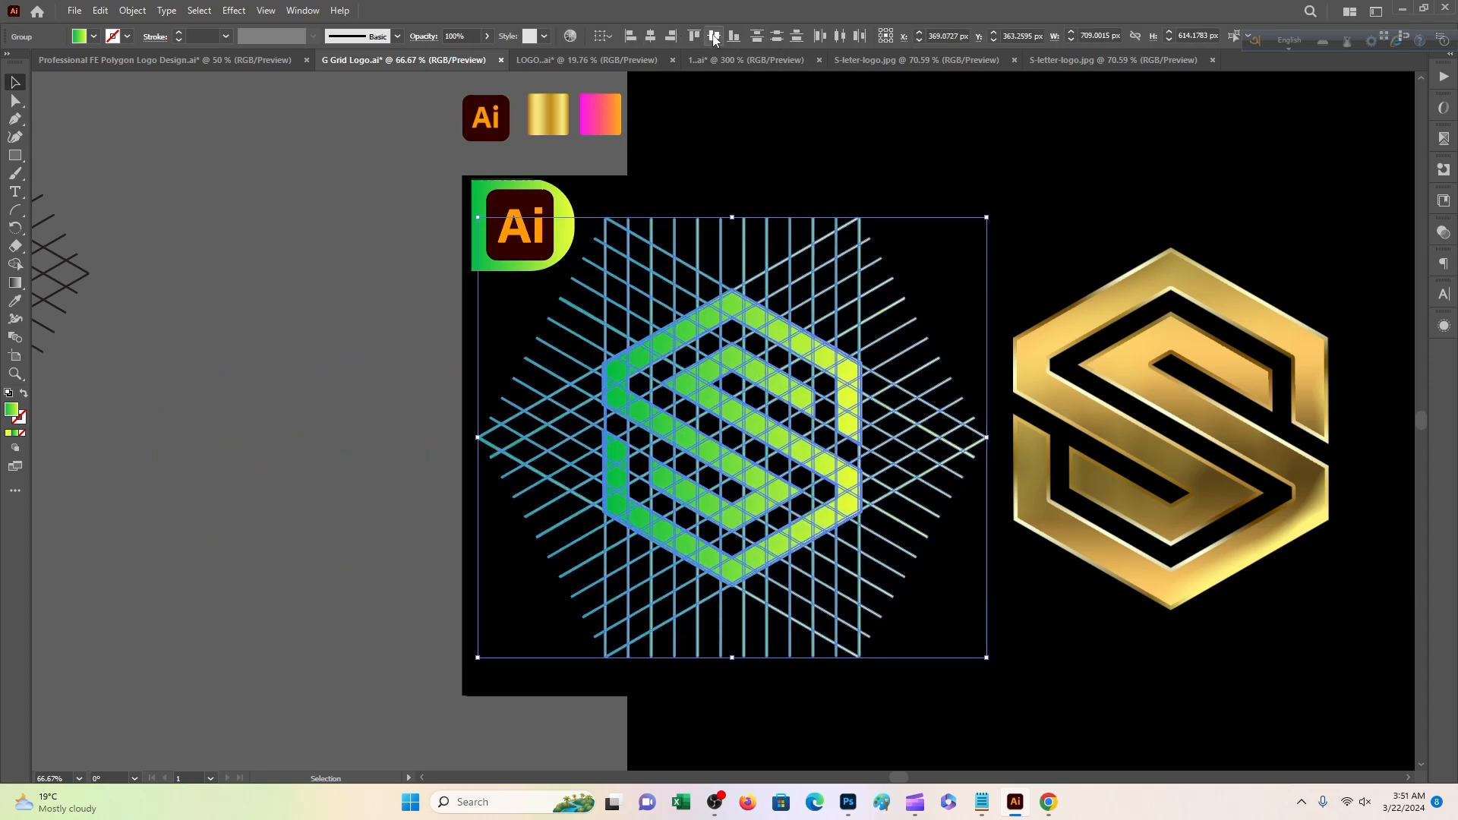
{"action": "left_click", "coordinate": [765, 144]}
{"action": "scroll", "coordinate": [770, 152], "scroll_direction": "down", "scroll_amount": 1}
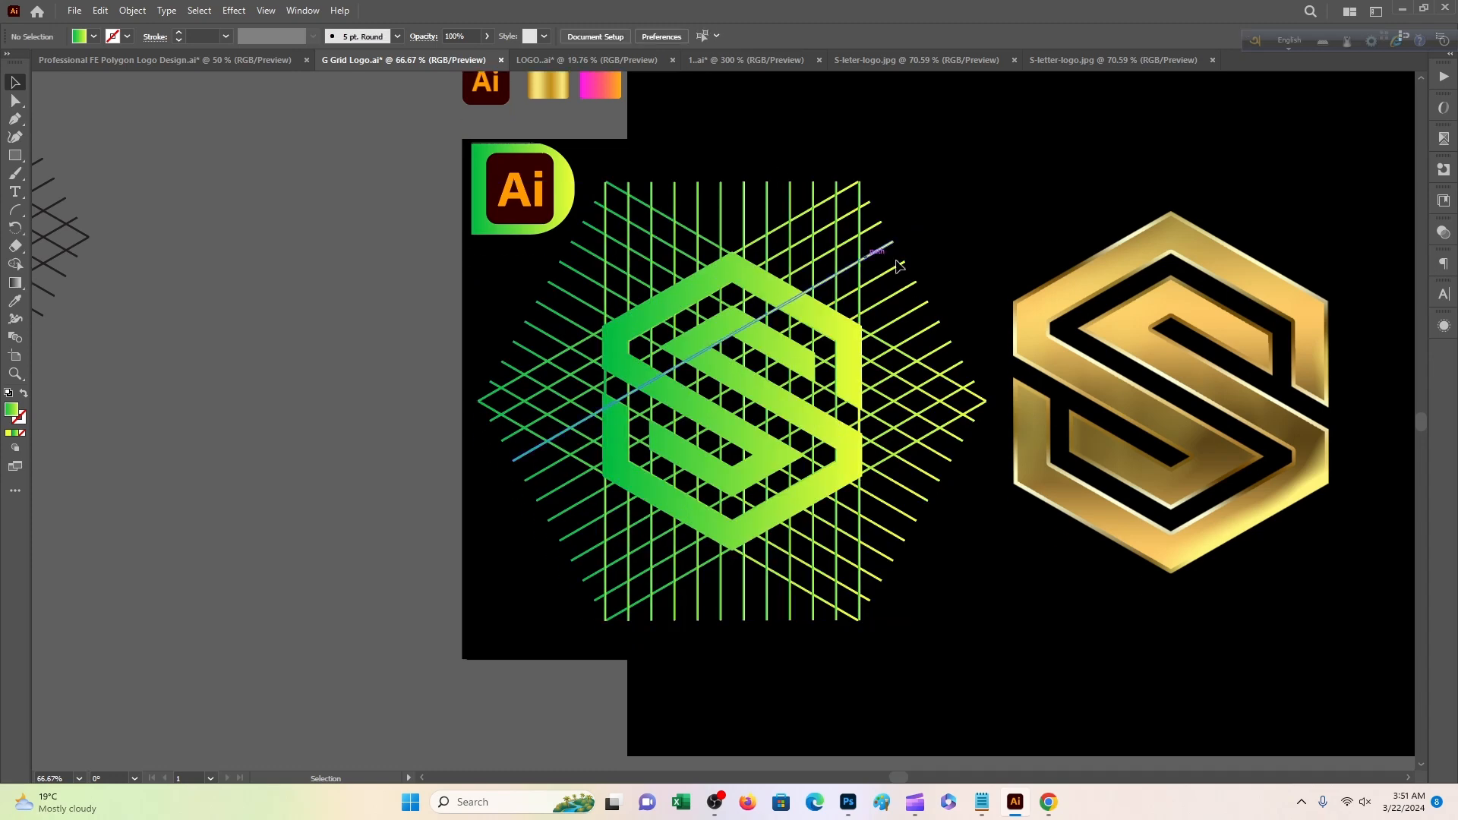
Examine the green logo on its grid and the gold logo side by side
{"action": "left_click_drag", "start_coordinate": [1010, 194], "coordinate": [700, 218]}
{"action": "scroll", "coordinate": [106, 199], "scroll_direction": "up", "scroll_amount": 1}
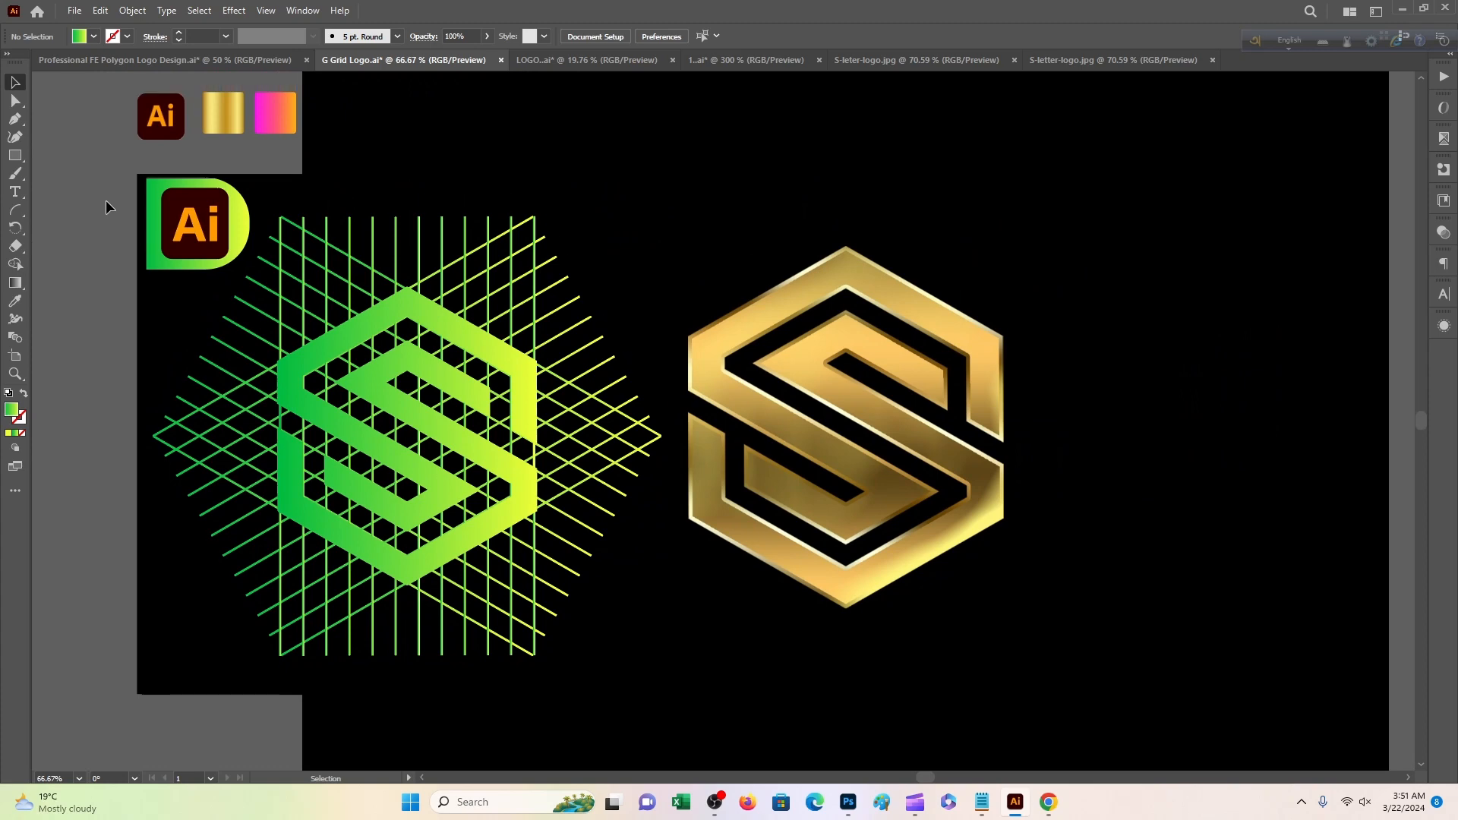
{"action": "scroll", "coordinate": [191, 212], "scroll_direction": "down", "scroll_amount": 1}
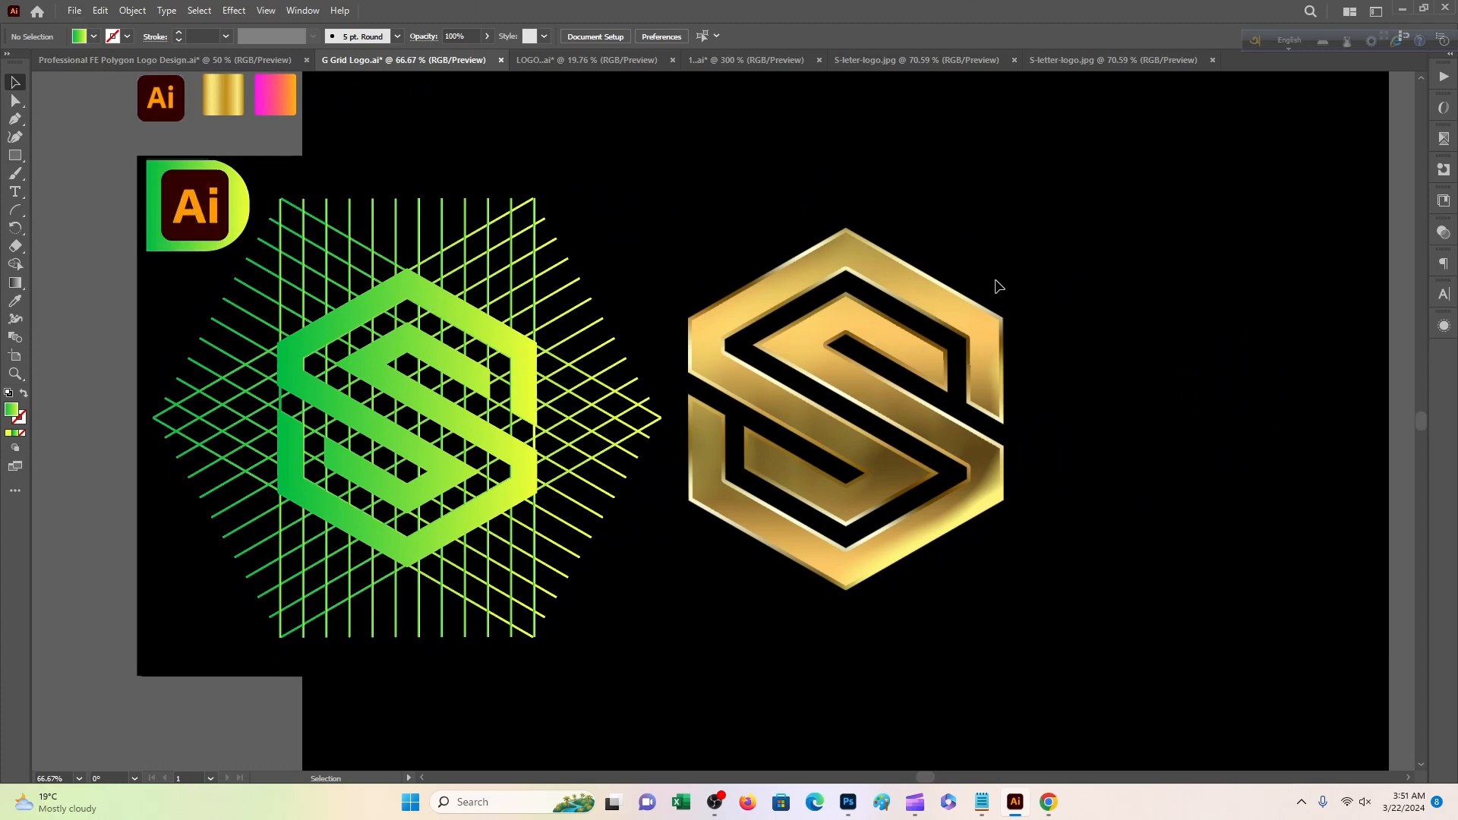
{"action": "scroll", "coordinate": [1016, 312], "scroll_direction": "up", "scroll_amount": 1}
{"action": "key", "text": "a"}
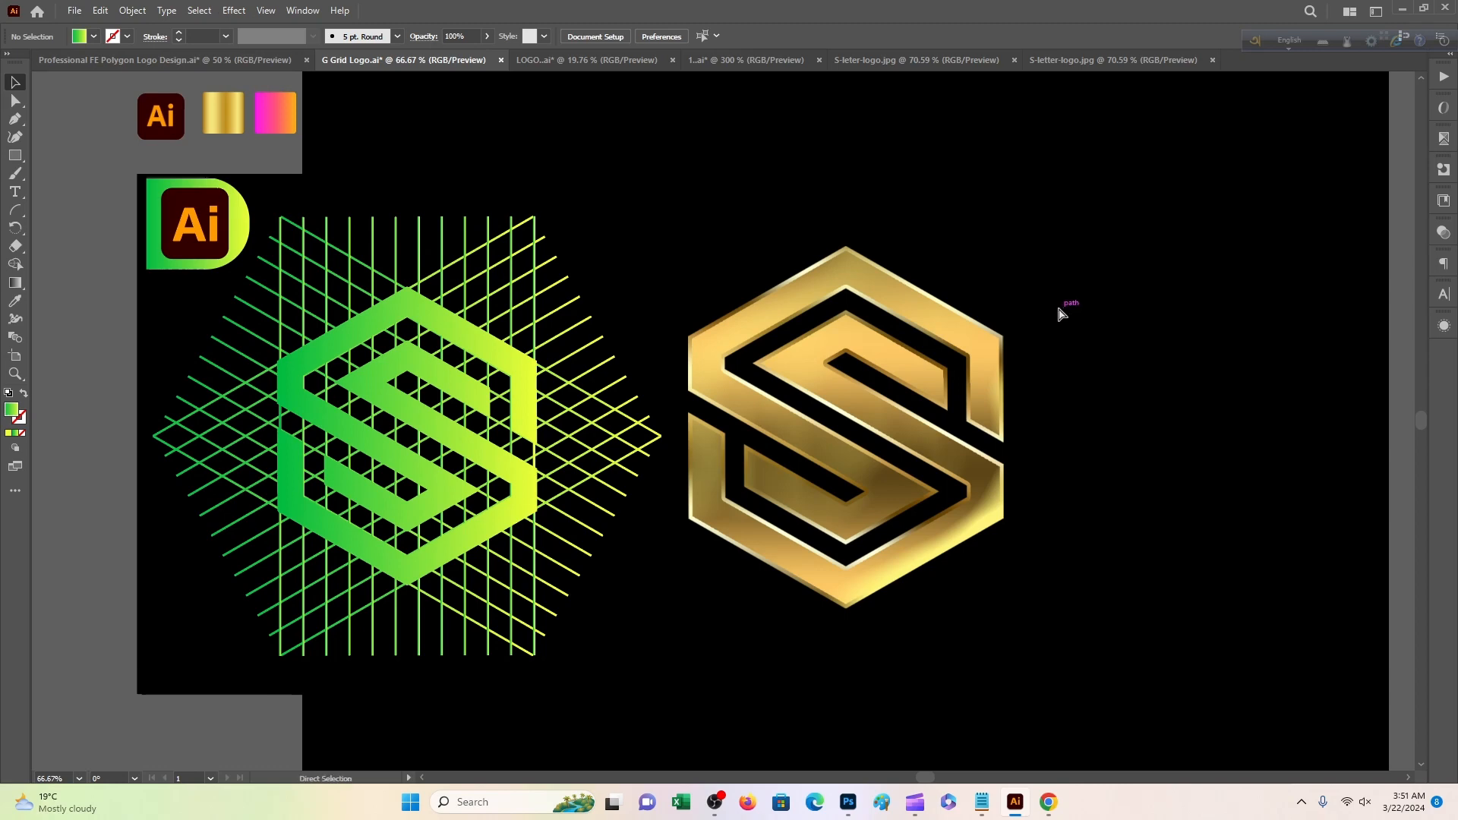
{"action": "key", "text": "ctrl+z"}
{"action": "scroll", "coordinate": [1131, 299], "scroll_direction": "up", "scroll_amount": 3}
{"action": "left_click", "coordinate": [1169, 295]}
{"action": "scroll", "coordinate": [1175, 293], "scroll_direction": "up", "scroll_amount": 2}
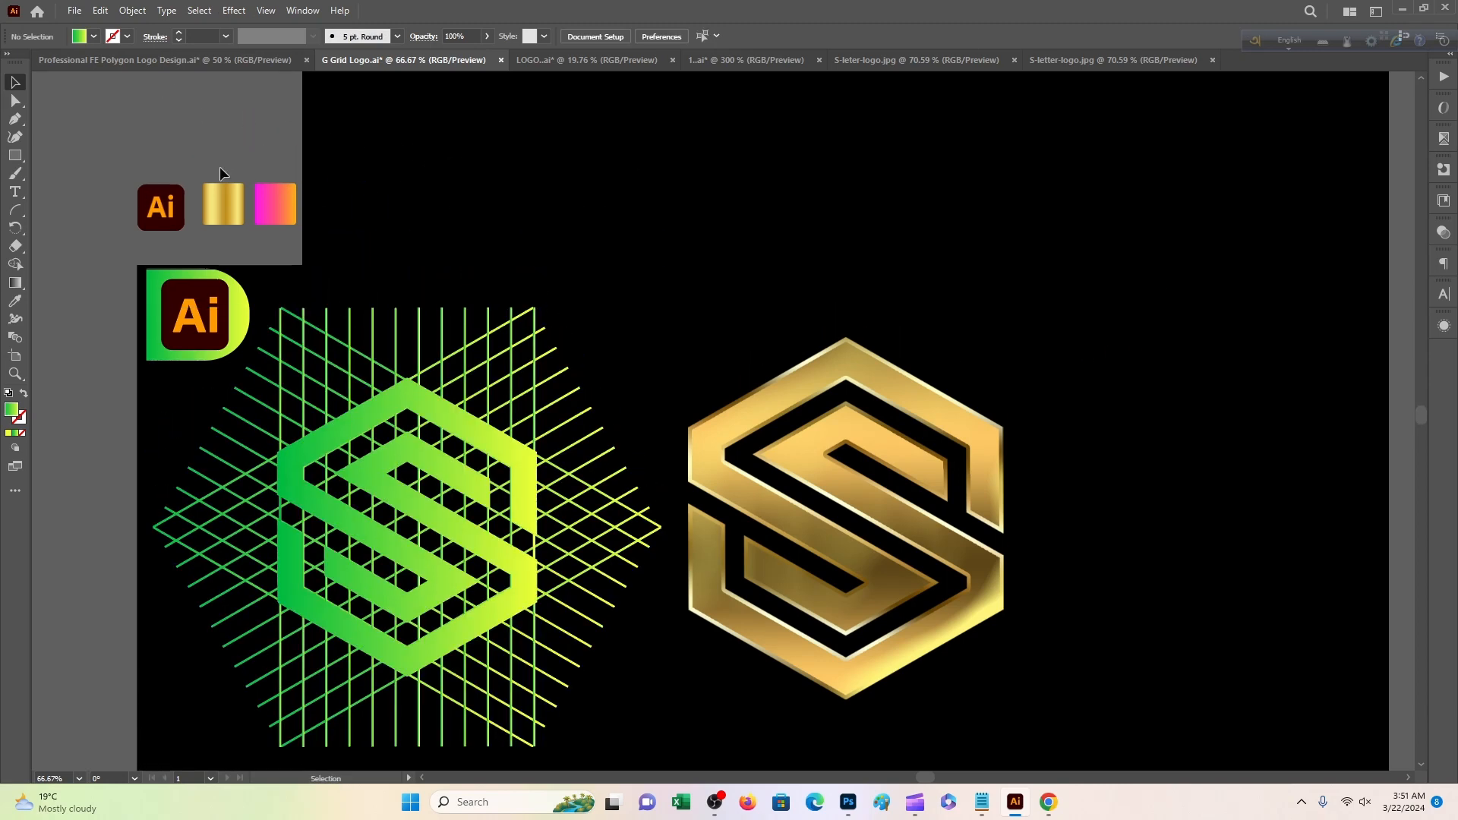
{"action": "scroll", "coordinate": [108, 107], "scroll_direction": "down", "scroll_amount": 2}
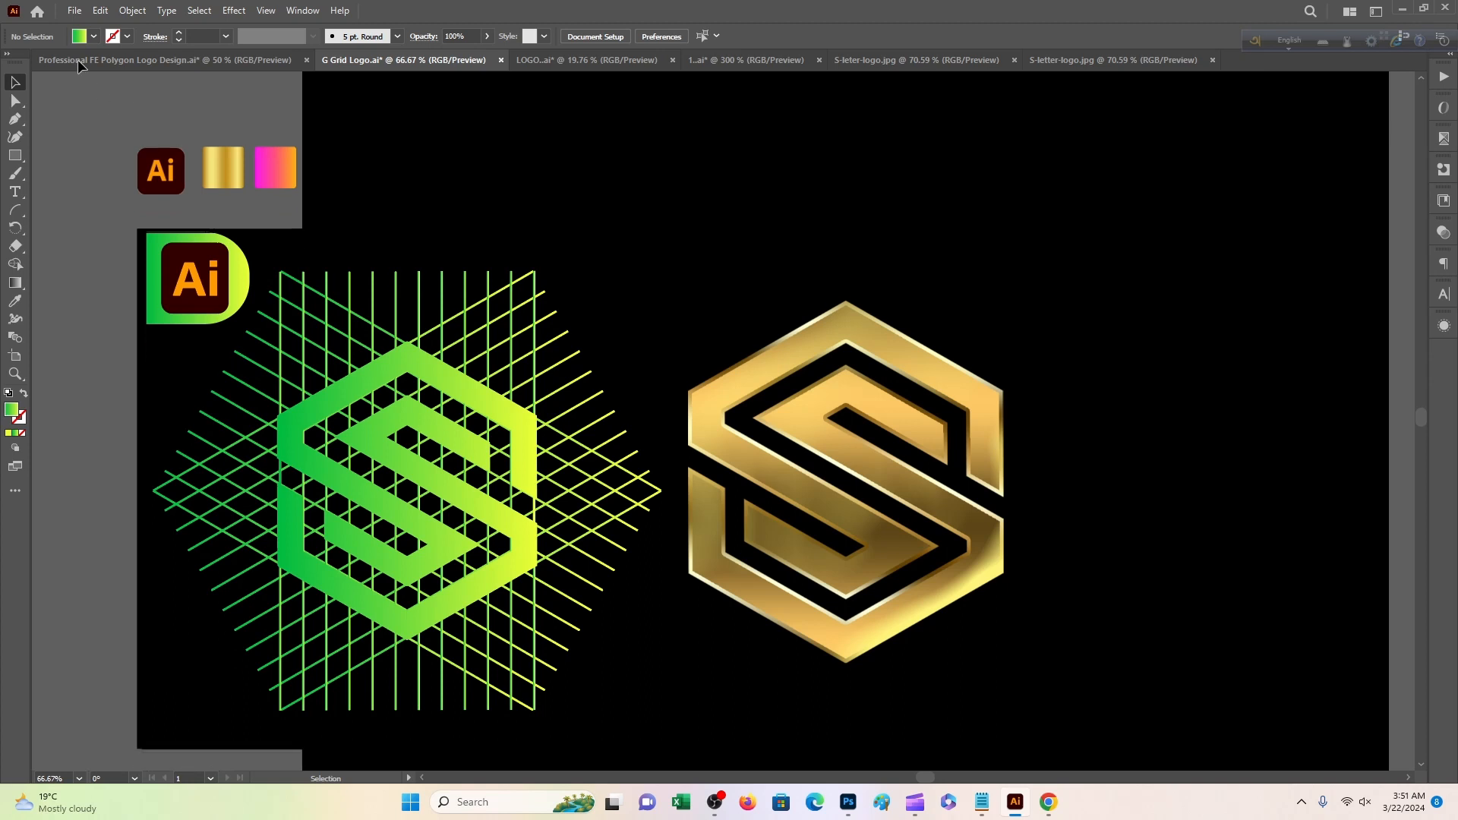
Open the export options for the G Grid Logo document
{"action": "left_click", "coordinate": [74, 10]}
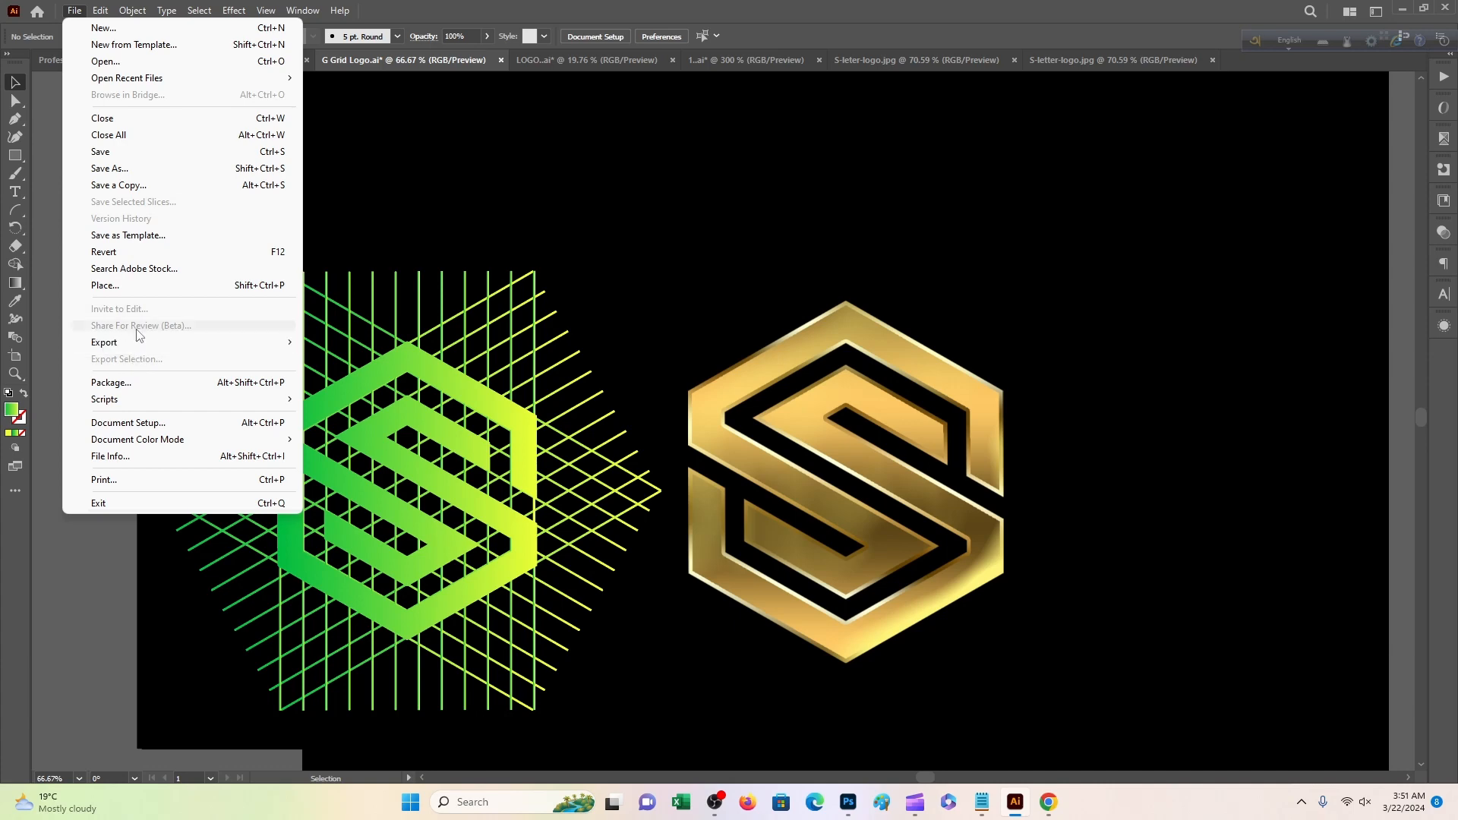
{"action": "mouse_move", "coordinate": [212, 342]}
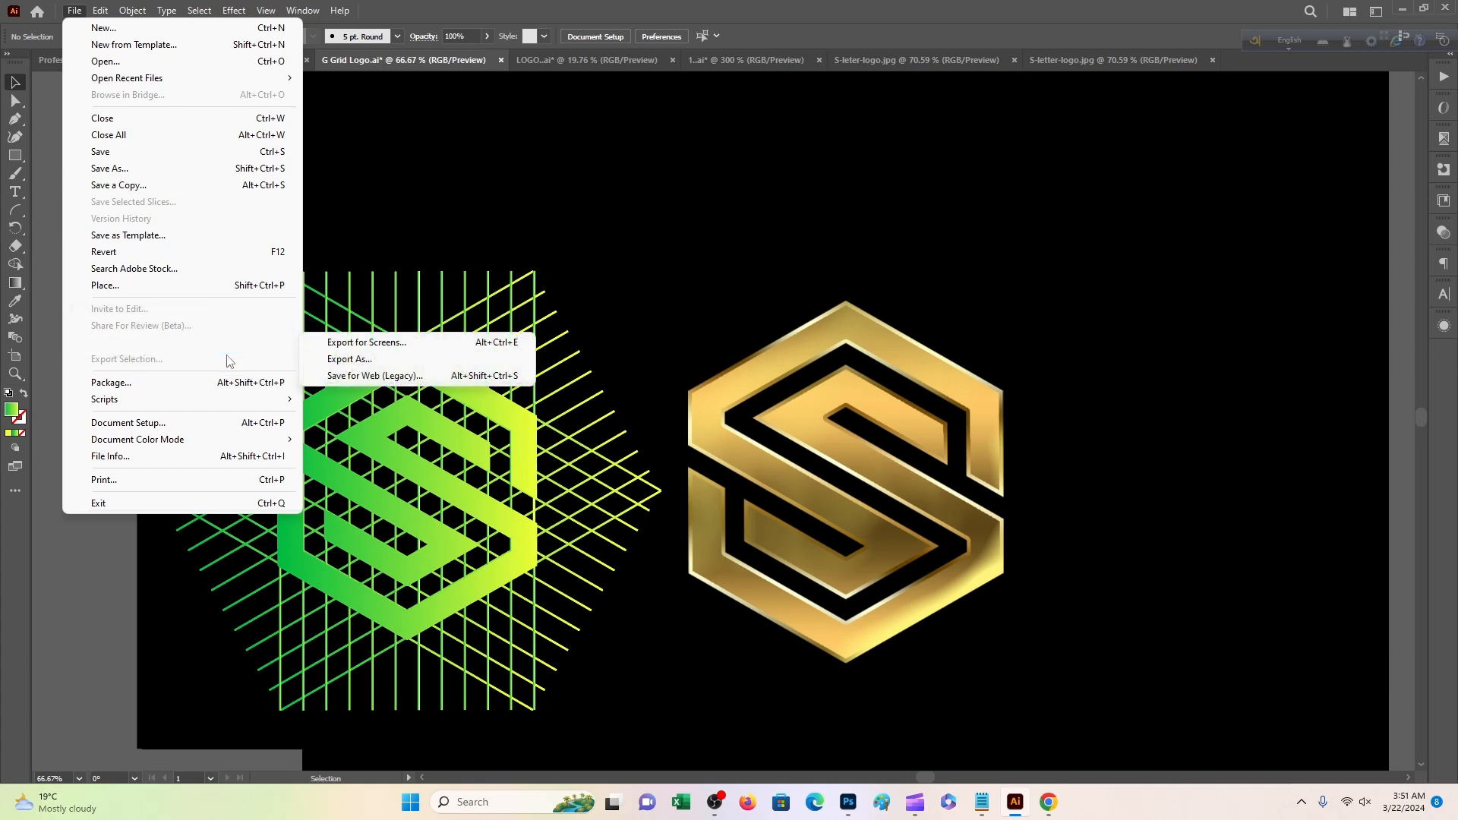